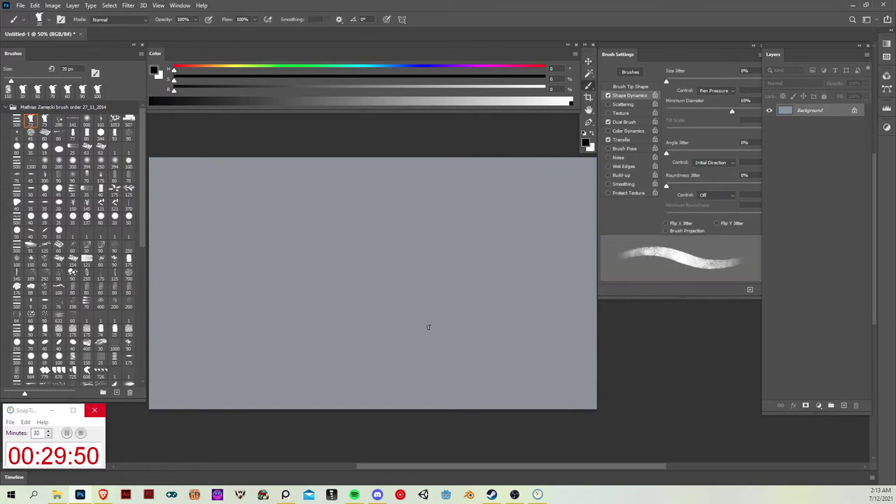
- Enlarge the brush to 250 px, test it with a stroke on the empty canvas and undo that stroke
{"action": "key", "text": "bracketright"}
{"action": "key", "text": "bracketright"}
{"action": "key", "text": "bracketright"}
{"action": "key", "text": "bracketright"}
{"action": "key", "text": "bracketright"}
{"action": "key", "text": "bracketright"}
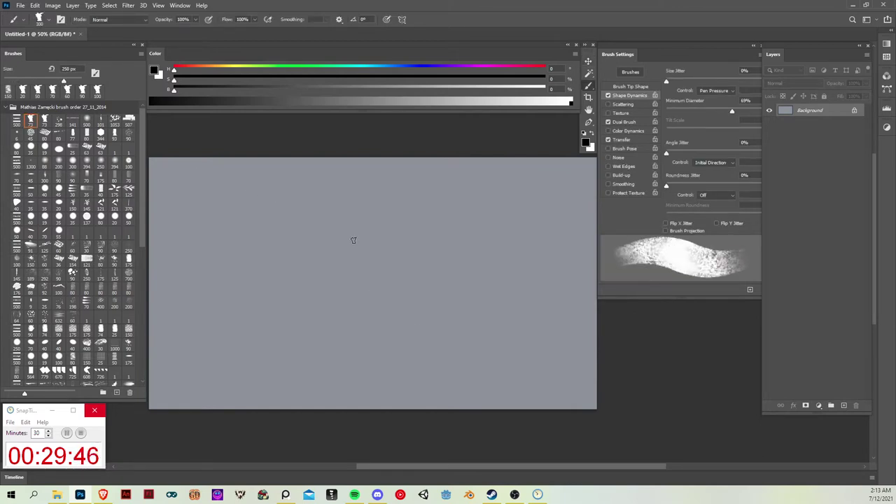
{"action": "key", "text": "bracketright"}
{"action": "key", "text": "bracketright"}
{"action": "key", "text": "bracketright"}
{"action": "key", "text": "bracketright"}
{"action": "key", "text": "bracketright"}
{"action": "key", "text": "bracketleft"}
{"action": "key", "text": "bracketleft"}
{"action": "key", "text": "bracketleft"}
{"action": "key", "text": "bracketleft"}
{"action": "key", "text": "bracketleft"}
{"action": "key", "text": "bracketleft"}
{"action": "mouse_move", "coordinate": [328, 298]}
{"action": "left_mouse_down"}
{"action": "mouse_move", "coordinate": [369, 333]}
{"action": "mouse_move", "coordinate": [395, 322]}
{"action": "mouse_move", "coordinate": [358, 331]}
{"action": "mouse_move", "coordinate": [395, 352]}
{"action": "left_mouse_up"}
{"action": "key", "text": "ctrl+z"}
{"action": "key", "text": "ctrl+z"}
- Mix a dark brown (H 35, S 25, B 36) from the sampled canvas grey and block in the lower-left ground
{"action": "left_click", "coordinate": [384, 302], "text": "alt"}
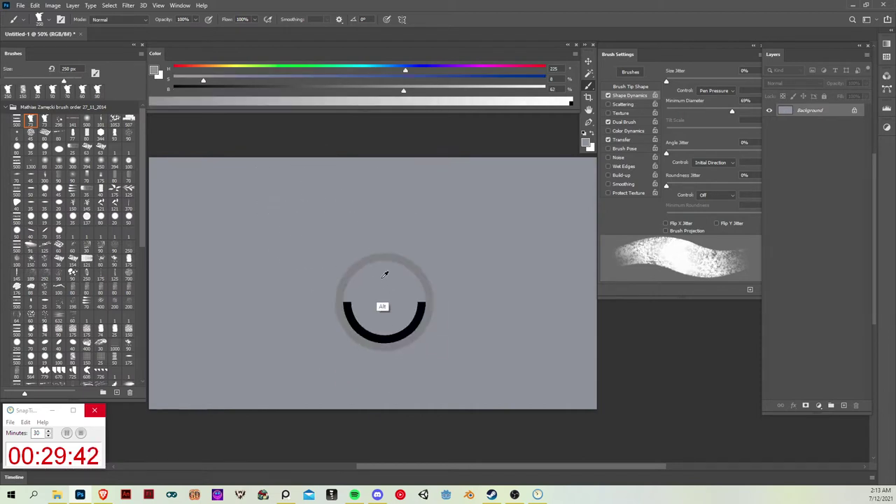
{"action": "left_click", "coordinate": [209, 66]}
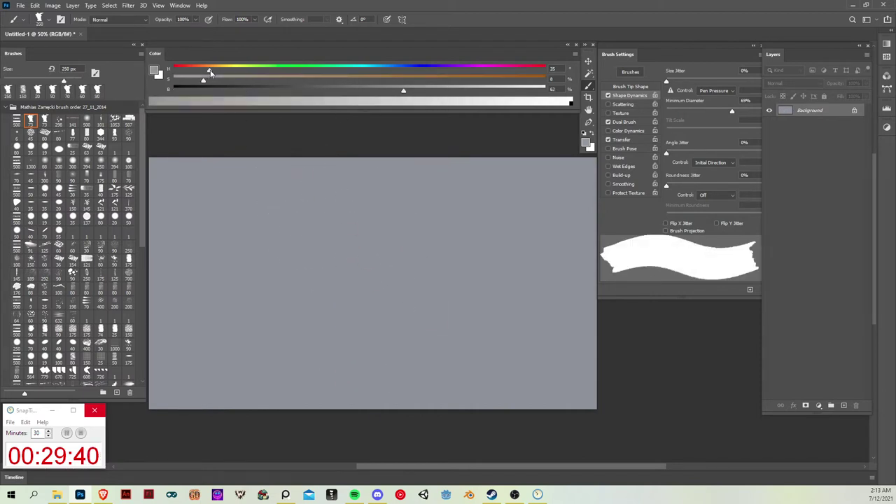
{"action": "left_click", "coordinate": [275, 89]}
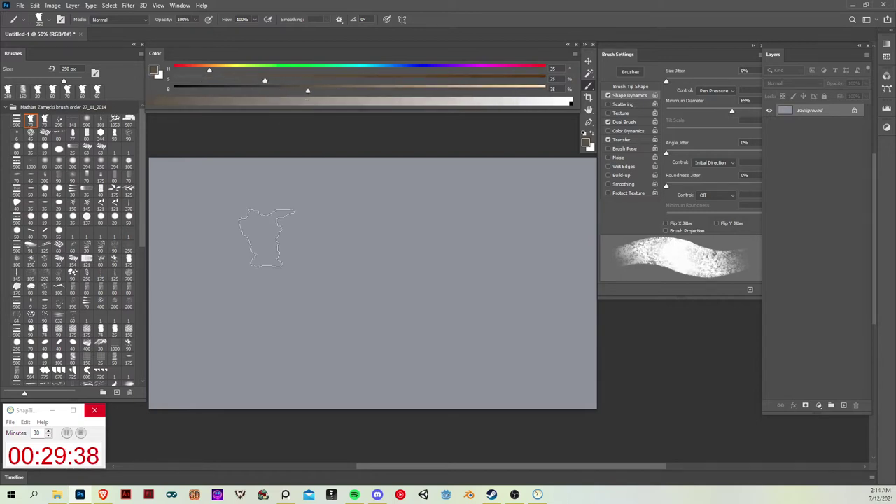
{"action": "mouse_move", "coordinate": [170, 356]}
{"action": "left_mouse_down"}
{"action": "mouse_move", "coordinate": [164, 420]}
{"action": "mouse_move", "coordinate": [170, 390]}
{"action": "left_mouse_up"}
{"action": "mouse_move", "coordinate": [251, 329]}
{"action": "left_mouse_down"}
{"action": "mouse_move", "coordinate": [242, 365]}
{"action": "mouse_move", "coordinate": [210, 391]}
{"action": "mouse_move", "coordinate": [269, 372]}
{"action": "left_mouse_up"}
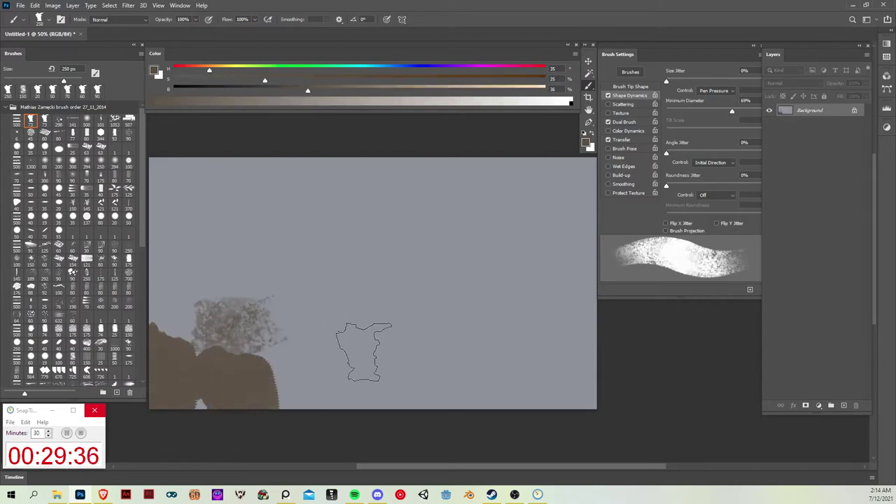
- Extend the brown ground across the full width of the canvas bottom with a much larger brush
{"action": "key", "text": "ctrl+minus"}
{"action": "key", "text": "bracketright"}
{"action": "key", "text": "bracketright"}
{"action": "key", "text": "bracketright"}
{"action": "key", "text": "bracketright"}
{"action": "key", "text": "bracketright"}
{"action": "key", "text": "bracketright"}
{"action": "mouse_move", "coordinate": [310, 330]}
{"action": "left_mouse_down"}
{"action": "mouse_move", "coordinate": [388, 346]}
{"action": "mouse_move", "coordinate": [417, 368]}
{"action": "mouse_move", "coordinate": [463, 339]}
{"action": "mouse_move", "coordinate": [508, 329]}
{"action": "mouse_move", "coordinate": [550, 341]}
{"action": "left_mouse_up"}
- Reduce the brush to 300 px and paint olive hills (H 49, S 49, B 36) rising above the brown ground
{"action": "key", "text": "bracketleft"}
{"action": "key", "text": "bracketleft"}
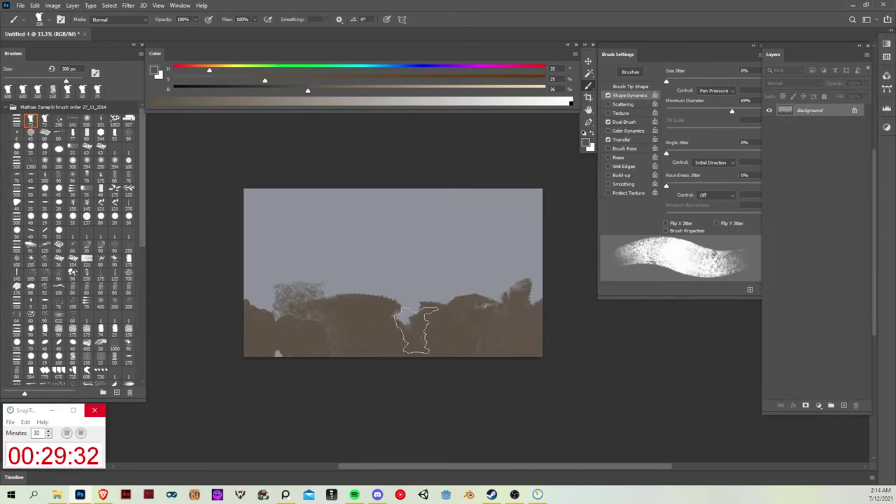
{"action": "mouse_move", "coordinate": [259, 280]}
{"action": "left_mouse_down"}
{"action": "mouse_move", "coordinate": [350, 260]}
{"action": "mouse_move", "coordinate": [435, 221]}
{"action": "left_mouse_up"}
{"action": "mouse_move", "coordinate": [346, 302]}
{"action": "left_mouse_down"}
{"action": "mouse_move", "coordinate": [397, 288]}
{"action": "mouse_move", "coordinate": [445, 306]}
{"action": "mouse_move", "coordinate": [493, 297]}
{"action": "mouse_move", "coordinate": [530, 307]}
{"action": "left_mouse_up"}
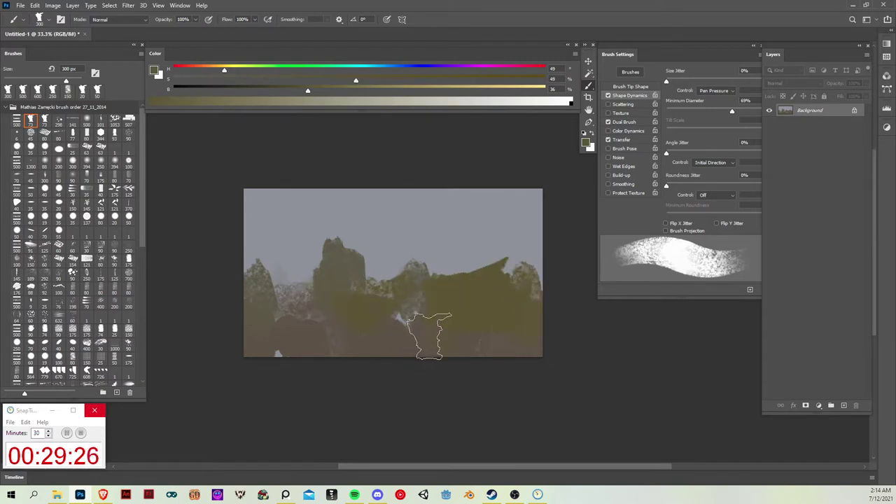
- Mix a light grey (H 225, S 4, B 77) from the sky colour and paint broad pale clouds across the sky
{"action": "left_click", "coordinate": [483, 230], "text": "alt"}
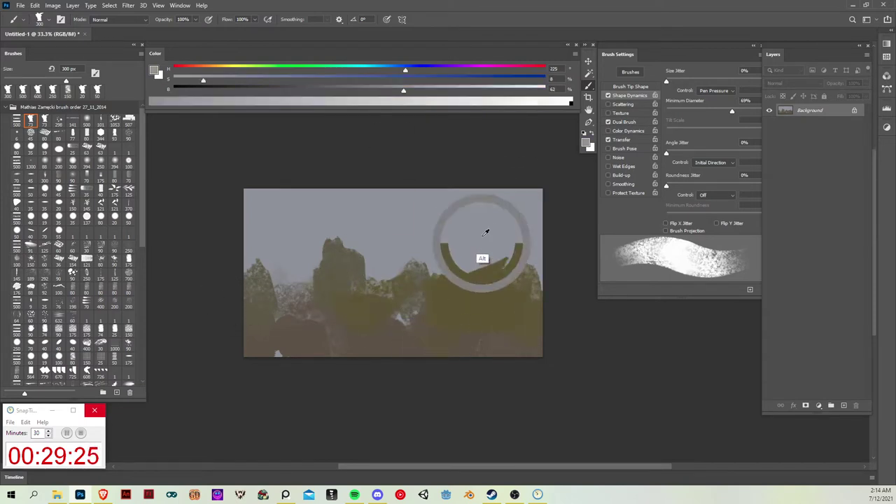
{"action": "left_click", "coordinate": [189, 82]}
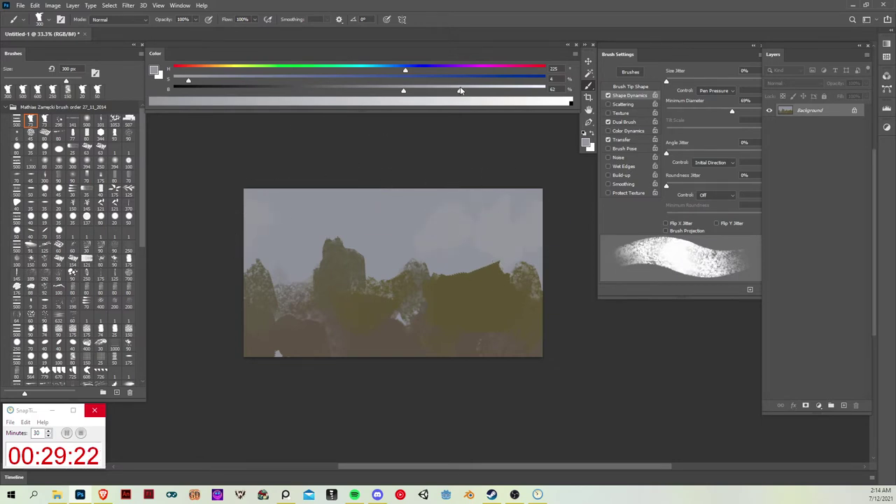
{"action": "left_click", "coordinate": [460, 90]}
{"action": "mouse_move", "coordinate": [296, 217]}
{"action": "left_mouse_down"}
{"action": "mouse_move", "coordinate": [289, 239]}
{"action": "mouse_move", "coordinate": [268, 246]}
{"action": "left_mouse_up"}
{"action": "left_click_drag", "start_coordinate": [392, 190], "coordinate": [402, 193]}
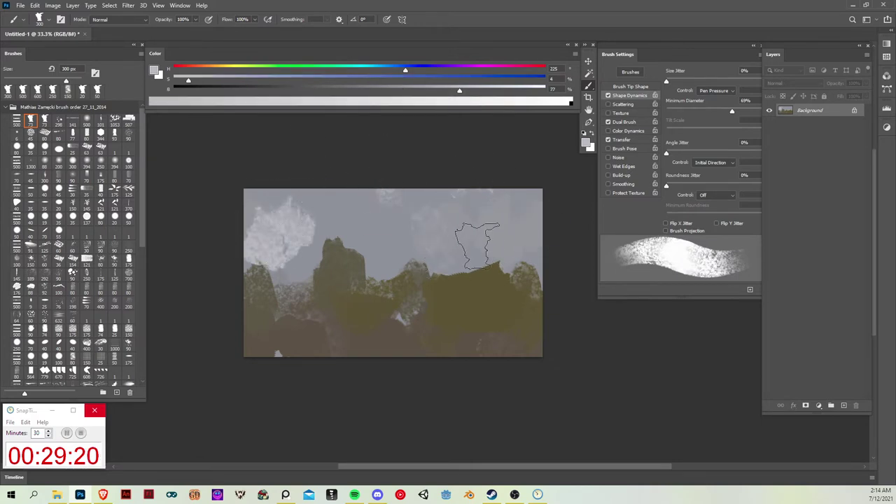
{"action": "mouse_move", "coordinate": [294, 175]}
{"action": "left_mouse_down"}
{"action": "mouse_move", "coordinate": [433, 213]}
{"action": "mouse_move", "coordinate": [434, 225]}
{"action": "mouse_move", "coordinate": [460, 234]}
{"action": "mouse_move", "coordinate": [471, 205]}
{"action": "mouse_move", "coordinate": [466, 264]}
{"action": "mouse_move", "coordinate": [506, 231]}
{"action": "left_mouse_up"}
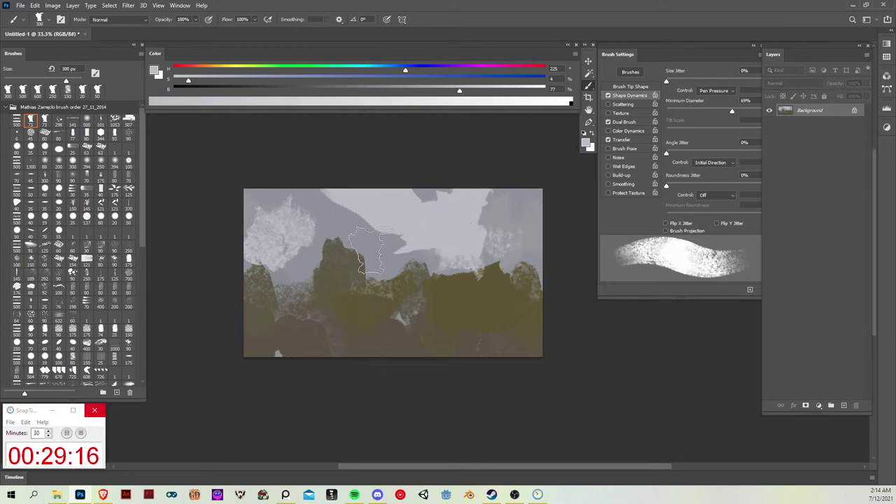
- Dab sampled sky grey over the hills and mix a dark olive of H 48, S 50, B 26
{"action": "left_click", "coordinate": [375, 261], "text": "alt"}
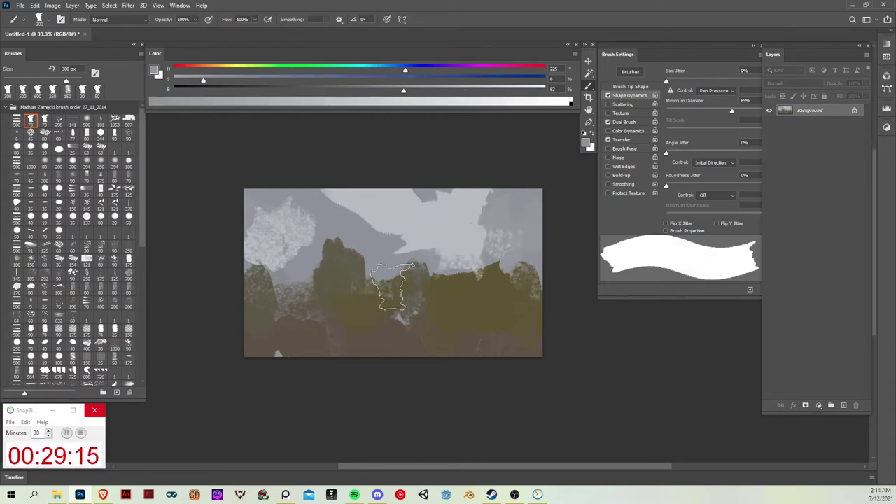
{"action": "left_click", "coordinate": [374, 320], "text": "alt"}
{"action": "left_click", "coordinate": [360, 80]}
{"action": "left_click", "coordinate": [270, 89]}
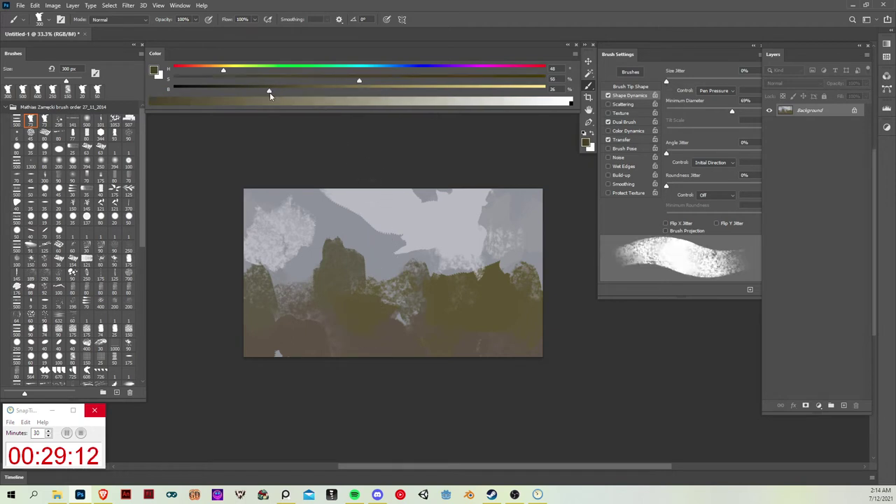
- Enable Color Dynamics with hue jitter 8%, saturation jitter 6% and brightness jitter 5%, and paint varied strokes over the ground
{"action": "left_click", "coordinate": [608, 140]}
{"action": "left_click", "coordinate": [608, 131]}
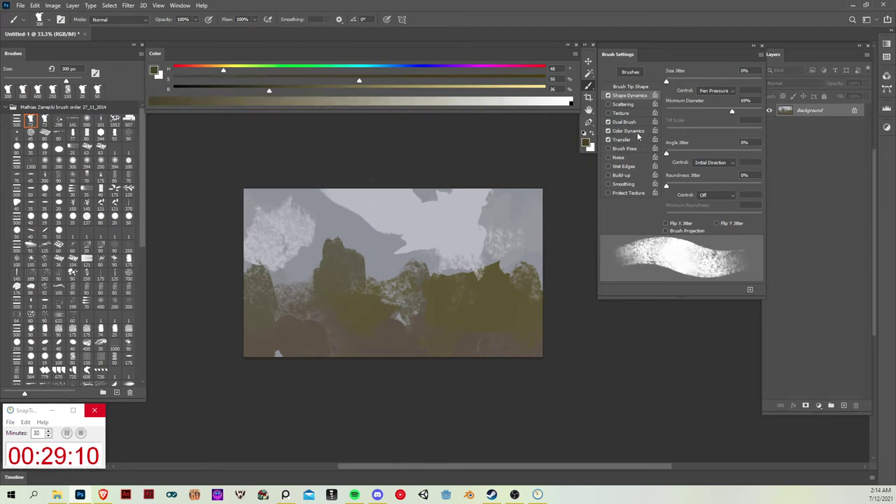
{"action": "left_click", "coordinate": [635, 132]}
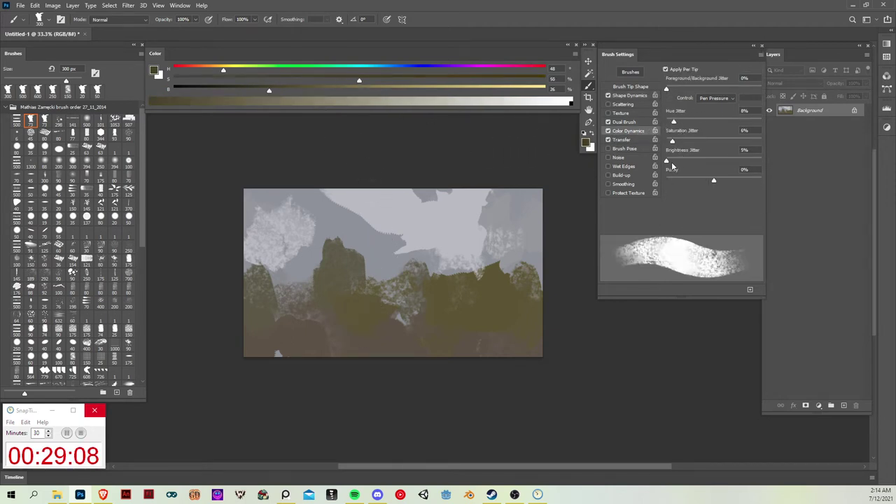
{"action": "mouse_move", "coordinate": [313, 333]}
{"action": "left_mouse_down"}
{"action": "mouse_move", "coordinate": [358, 322]}
{"action": "mouse_move", "coordinate": [295, 340]}
{"action": "mouse_move", "coordinate": [486, 322]}
{"action": "mouse_move", "coordinate": [481, 341]}
{"action": "mouse_move", "coordinate": [460, 315]}
{"action": "mouse_move", "coordinate": [424, 335]}
{"action": "mouse_move", "coordinate": [296, 367]}
{"action": "mouse_move", "coordinate": [339, 280]}
{"action": "left_mouse_up"}
- Set hue jitter to 3% and foreground/background jitter to 100%, pairing the olive foreground with a near-black background colour
{"action": "left_click_drag", "start_coordinate": [675, 123], "coordinate": [653, 131]}
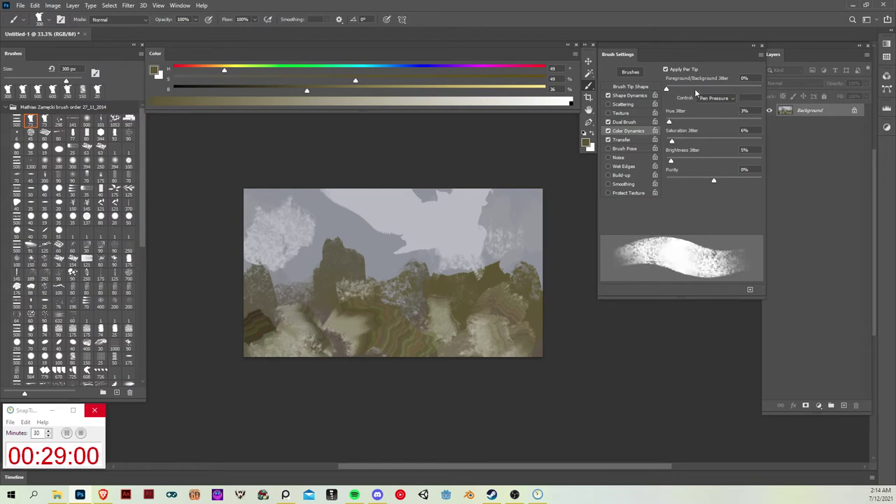
{"action": "key", "text": "d"}
{"action": "key", "text": "x"}
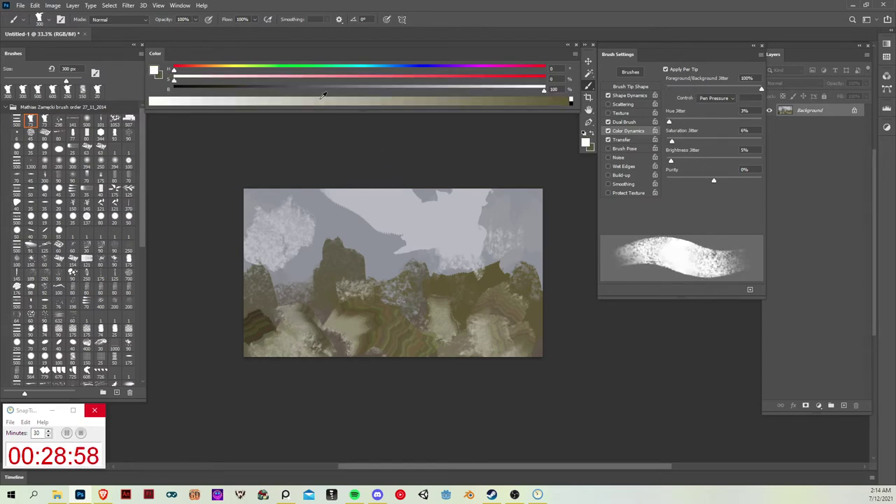
{"action": "left_click", "coordinate": [210, 91]}
{"action": "key", "text": "x"}
- Paint dark banded rock texture across the ground, raising saturation jitter to 41% and shifting the foreground to H 43, S 70, B 31
{"action": "mouse_move", "coordinate": [354, 319]}
{"action": "left_mouse_down"}
{"action": "mouse_move", "coordinate": [331, 336]}
{"action": "mouse_move", "coordinate": [270, 337]}
{"action": "mouse_move", "coordinate": [414, 335]}
{"action": "mouse_move", "coordinate": [376, 358]}
{"action": "mouse_move", "coordinate": [482, 338]}
{"action": "mouse_move", "coordinate": [519, 348]}
{"action": "left_mouse_up"}
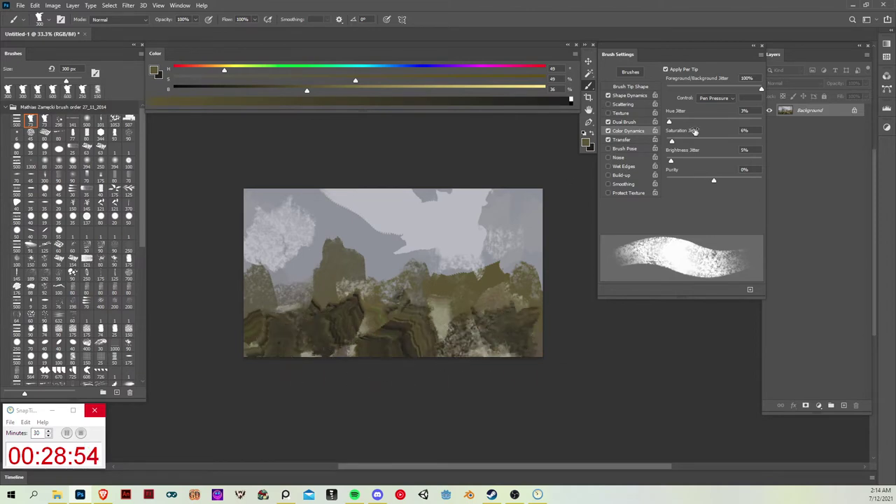
{"action": "mouse_move", "coordinate": [450, 352]}
{"action": "left_mouse_down"}
{"action": "mouse_move", "coordinate": [525, 318]}
{"action": "mouse_move", "coordinate": [526, 347]}
{"action": "mouse_move", "coordinate": [489, 321]}
{"action": "mouse_move", "coordinate": [420, 348]}
{"action": "left_mouse_up"}
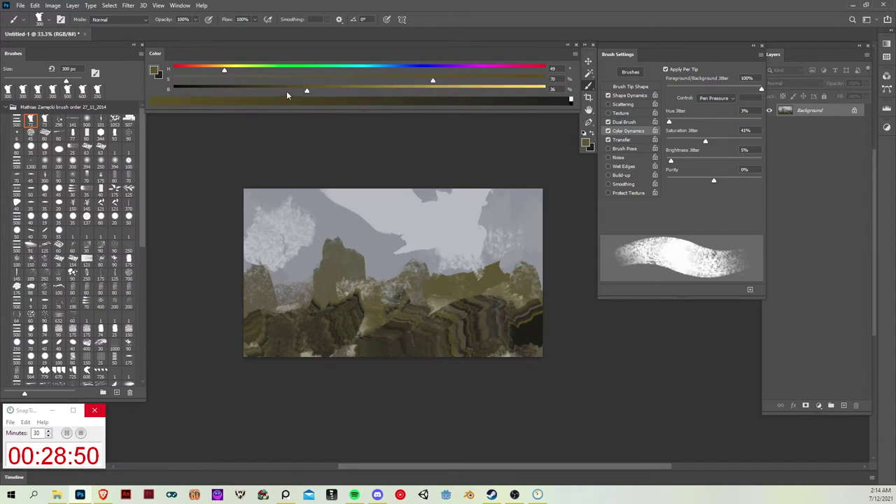
{"action": "mouse_move", "coordinate": [250, 300]}
{"action": "left_mouse_down"}
{"action": "mouse_move", "coordinate": [278, 330]}
{"action": "mouse_move", "coordinate": [344, 333]}
{"action": "mouse_move", "coordinate": [345, 313]}
{"action": "mouse_move", "coordinate": [359, 306]}
{"action": "mouse_move", "coordinate": [515, 318]}
{"action": "left_mouse_up"}
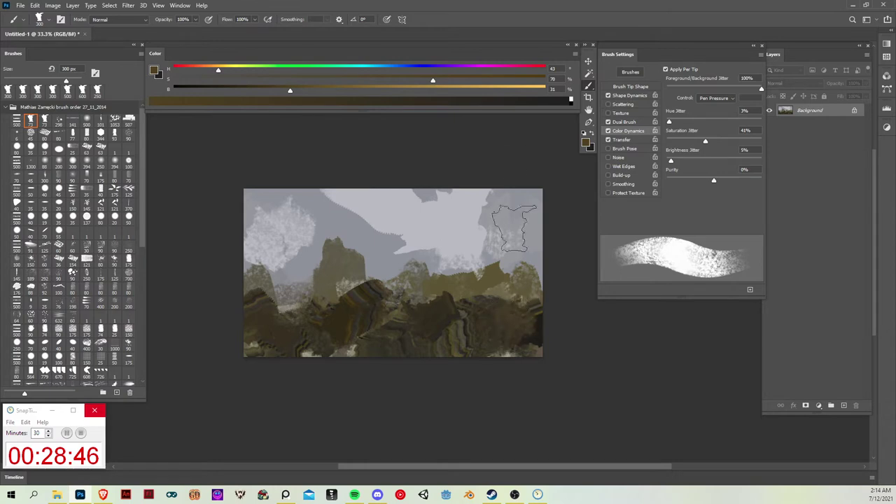
- Paint orange-brown strokes (H 41, S 89, B 43) over the ground with hue jitter 5%, saturation jitter 35% and brightness jitter 2%
{"action": "left_click", "coordinate": [334, 96]}
{"action": "left_click", "coordinate": [216, 71]}
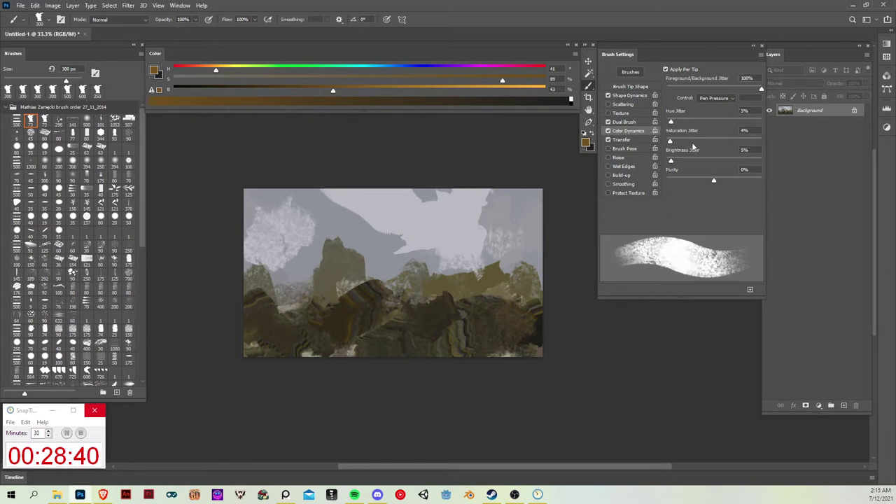
{"action": "mouse_move", "coordinate": [480, 326]}
{"action": "left_mouse_down"}
{"action": "mouse_move", "coordinate": [504, 306]}
{"action": "mouse_move", "coordinate": [521, 337]}
{"action": "mouse_move", "coordinate": [473, 310]}
{"action": "mouse_move", "coordinate": [529, 309]}
{"action": "mouse_move", "coordinate": [492, 305]}
{"action": "left_mouse_up"}
{"action": "mouse_move", "coordinate": [440, 289]}
{"action": "left_mouse_down"}
{"action": "mouse_move", "coordinate": [388, 276]}
{"action": "mouse_move", "coordinate": [359, 297]}
{"action": "mouse_move", "coordinate": [361, 287]}
{"action": "mouse_move", "coordinate": [429, 302]}
{"action": "mouse_move", "coordinate": [259, 325]}
{"action": "mouse_move", "coordinate": [270, 337]}
{"action": "mouse_move", "coordinate": [337, 340]}
{"action": "left_mouse_up"}
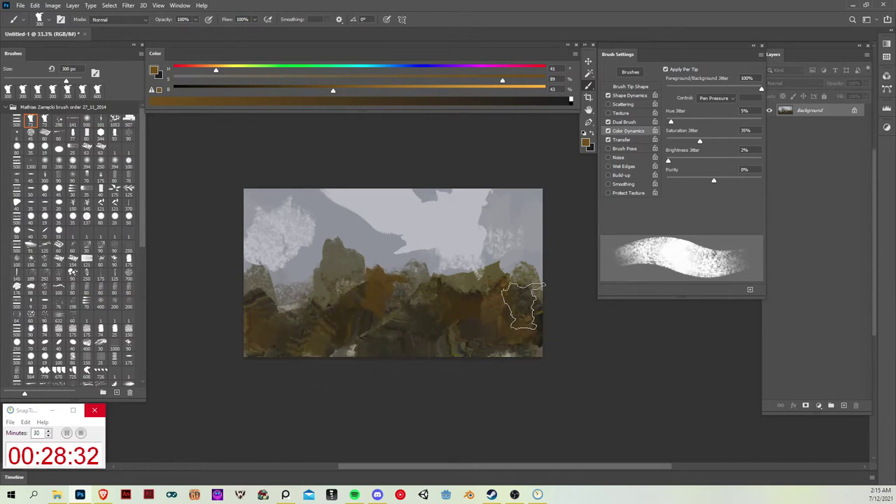
- Paint dark speckled clouds with sampled sky grey and smudge the sky and ground into soft sweeping shapes
{"action": "left_click", "coordinate": [306, 212], "text": "alt"}
{"action": "mouse_move", "coordinate": [305, 211]}
{"action": "left_mouse_down"}
{"action": "mouse_move", "coordinate": [370, 245]}
{"action": "mouse_move", "coordinate": [433, 252]}
{"action": "mouse_move", "coordinate": [382, 269]}
{"action": "mouse_move", "coordinate": [512, 225]}
{"action": "mouse_move", "coordinate": [537, 251]}
{"action": "mouse_move", "coordinate": [481, 196]}
{"action": "mouse_move", "coordinate": [418, 190]}
{"action": "mouse_move", "coordinate": [458, 223]}
{"action": "mouse_move", "coordinate": [409, 198]}
{"action": "mouse_move", "coordinate": [316, 175]}
{"action": "left_mouse_up"}
{"action": "key", "text": "r"}
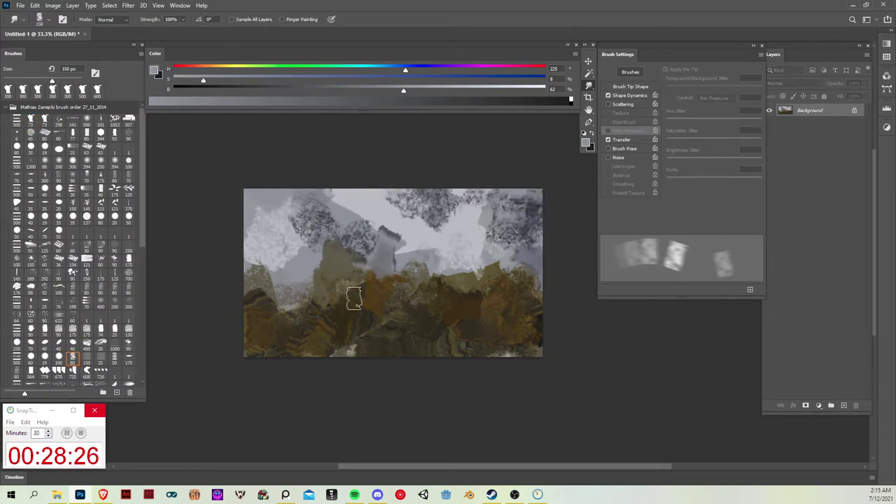
{"action": "key", "text": "bracketright"}
{"action": "mouse_move", "coordinate": [266, 320]}
{"action": "left_mouse_down"}
{"action": "mouse_move", "coordinate": [275, 344]}
{"action": "mouse_move", "coordinate": [251, 360]}
{"action": "mouse_move", "coordinate": [326, 346]}
{"action": "mouse_move", "coordinate": [343, 323]}
{"action": "mouse_move", "coordinate": [439, 326]}
{"action": "mouse_move", "coordinate": [451, 343]}
{"action": "mouse_move", "coordinate": [398, 304]}
{"action": "mouse_move", "coordinate": [494, 311]}
{"action": "mouse_move", "coordinate": [529, 350]}
{"action": "mouse_move", "coordinate": [534, 278]}
{"action": "mouse_move", "coordinate": [520, 222]}
{"action": "mouse_move", "coordinate": [502, 227]}
{"action": "mouse_move", "coordinate": [538, 201]}
{"action": "mouse_move", "coordinate": [496, 219]}
{"action": "mouse_move", "coordinate": [467, 202]}
{"action": "mouse_move", "coordinate": [428, 215]}
{"action": "mouse_move", "coordinate": [406, 209]}
{"action": "mouse_move", "coordinate": [478, 231]}
{"action": "mouse_move", "coordinate": [376, 221]}
{"action": "mouse_move", "coordinate": [363, 205]}
{"action": "mouse_move", "coordinate": [375, 229]}
{"action": "mouse_move", "coordinate": [327, 190]}
{"action": "mouse_move", "coordinate": [300, 187]}
{"action": "mouse_move", "coordinate": [310, 240]}
{"action": "mouse_move", "coordinate": [299, 227]}
{"action": "mouse_move", "coordinate": [265, 225]}
{"action": "mouse_move", "coordinate": [388, 253]}
{"action": "mouse_move", "coordinate": [419, 244]}
{"action": "mouse_move", "coordinate": [367, 270]}
{"action": "mouse_move", "coordinate": [477, 246]}
{"action": "mouse_move", "coordinate": [366, 221]}
{"action": "mouse_move", "coordinate": [348, 260]}
{"action": "mouse_move", "coordinate": [328, 273]}
{"action": "mouse_move", "coordinate": [442, 182]}
{"action": "mouse_move", "coordinate": [434, 187]}
{"action": "mouse_move", "coordinate": [461, 278]}
{"action": "mouse_move", "coordinate": [454, 178]}
{"action": "mouse_move", "coordinate": [490, 213]}
{"action": "mouse_move", "coordinate": [481, 266]}
{"action": "mouse_move", "coordinate": [473, 264]}
{"action": "mouse_move", "coordinate": [516, 273]}
{"action": "mouse_move", "coordinate": [439, 253]}
{"action": "mouse_move", "coordinate": [413, 260]}
{"action": "mouse_move", "coordinate": [396, 296]}
{"action": "mouse_move", "coordinate": [485, 225]}
{"action": "mouse_move", "coordinate": [480, 278]}
{"action": "left_mouse_up"}
- Select the ground strip across the lower canvas and widen its bottom edge in perspective to about 297%
{"action": "key", "text": "m"}
{"action": "left_click_drag", "start_coordinate": [550, 364], "coordinate": [206, 290]}
{"action": "key", "text": "ctrl+t"}
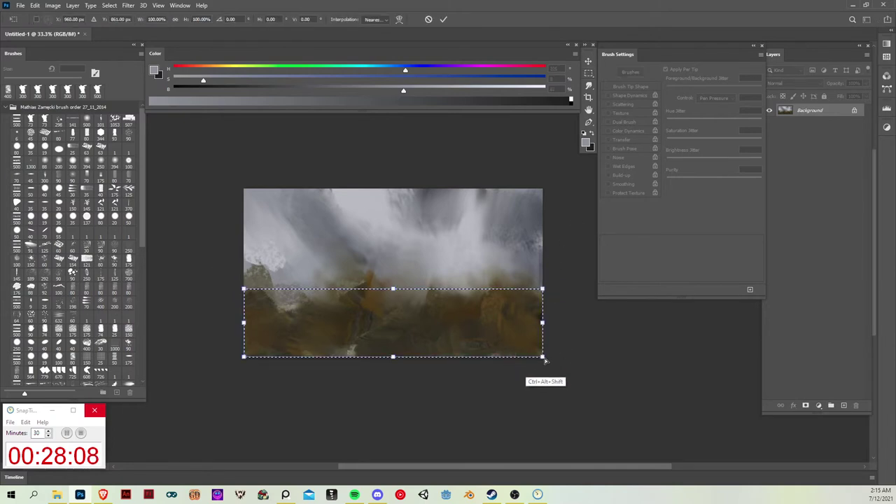
{"action": "left_click_drag", "start_coordinate": [543, 357], "coordinate": [837, 288]}
- Warp the widened ground into flowing curves and apply the transformation
{"action": "right_click", "coordinate": [405, 331]}
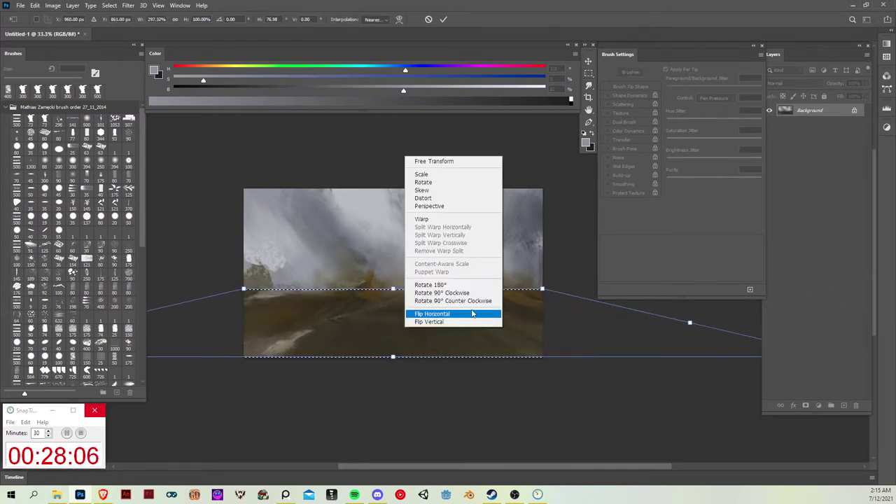
{"action": "left_click", "coordinate": [434, 222]}
{"action": "left_click_drag", "start_coordinate": [418, 312], "coordinate": [586, 346]}
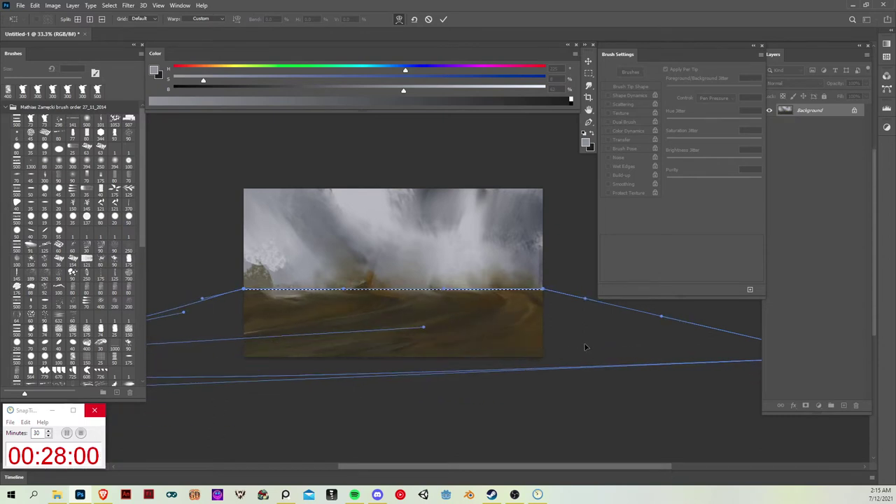
{"action": "left_click_drag", "start_coordinate": [452, 295], "coordinate": [431, 372]}
{"action": "key", "text": "ctrl+z"}
{"action": "key", "text": "ctrl+z"}
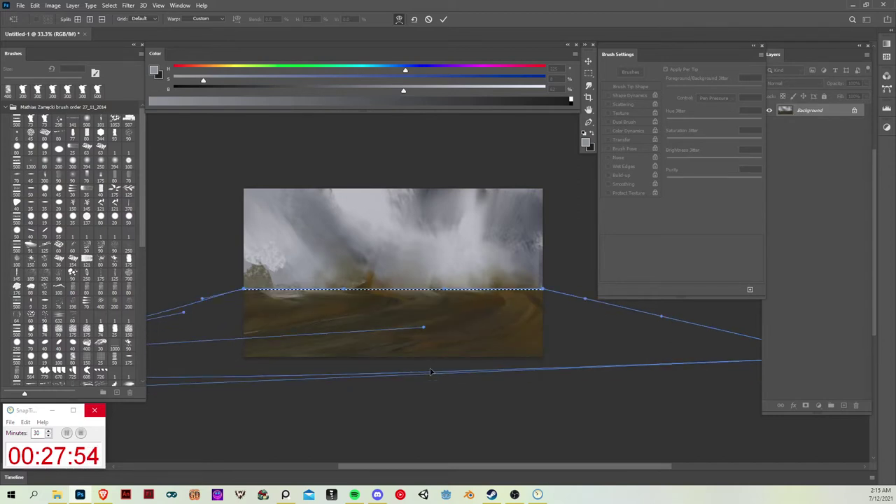
{"action": "key", "text": "Return"}
- Duplicate the painting onto a new layer and compress it vertically from its bottom edge to raise the horizon
{"action": "key", "text": "b"}
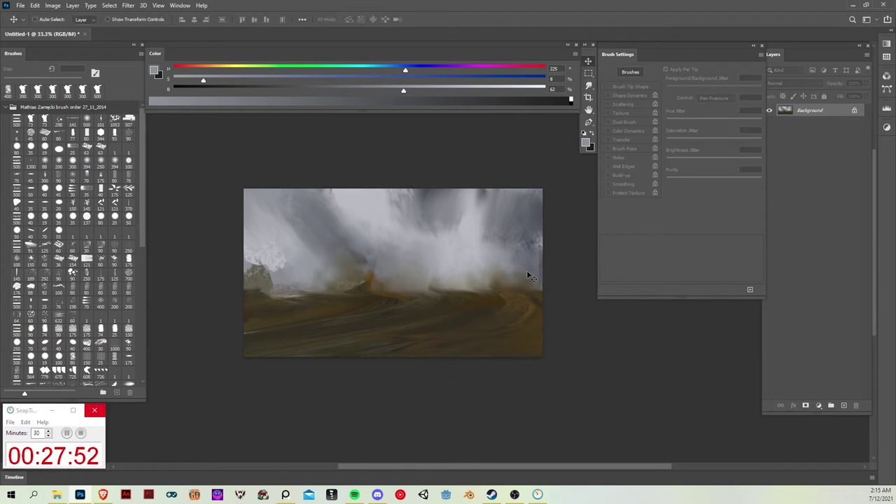
{"action": "key", "text": "ctrl"}
{"action": "key", "text": "ctrl+j"}
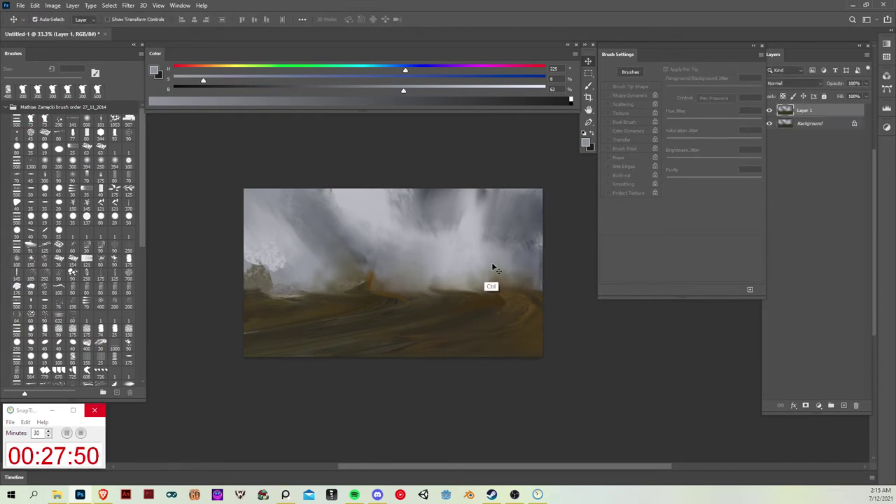
{"action": "key", "text": "ctrl+t"}
{"action": "left_click_drag", "start_coordinate": [393, 189], "coordinate": [393, 217]}
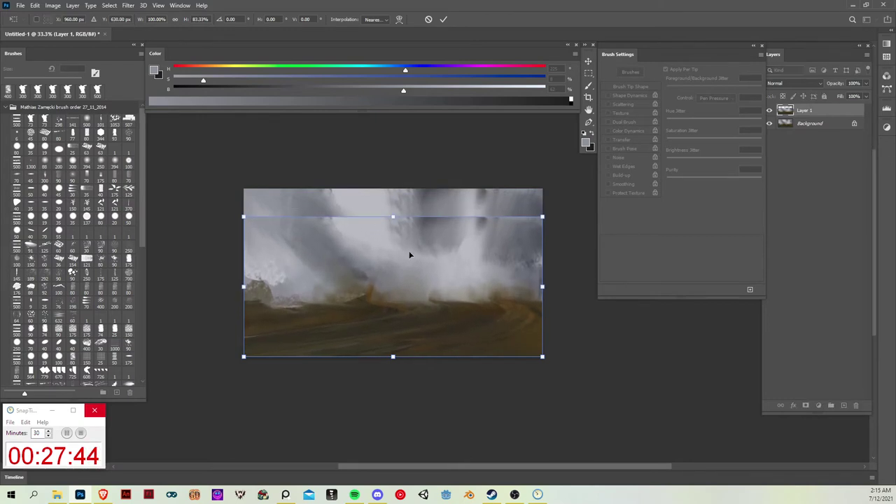
{"action": "key", "text": "ctrl+z"}
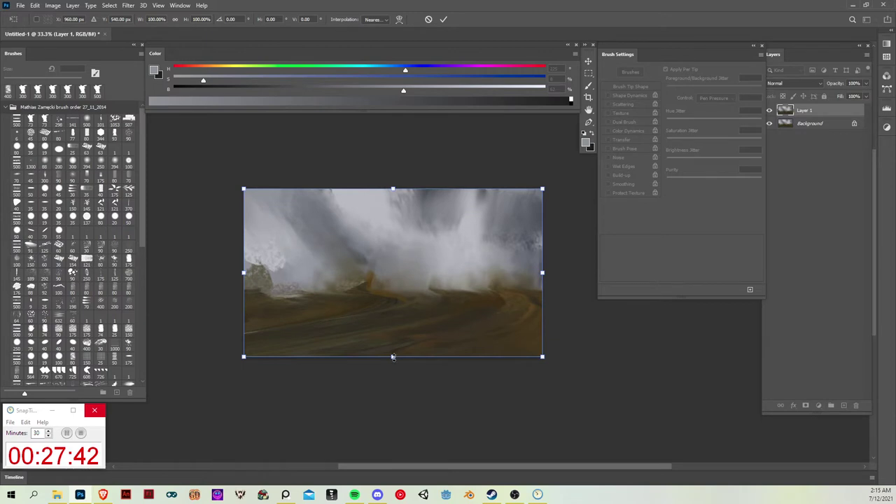
{"action": "left_click_drag", "start_coordinate": [393, 357], "coordinate": [395, 328]}
{"action": "key", "text": "Escape"}
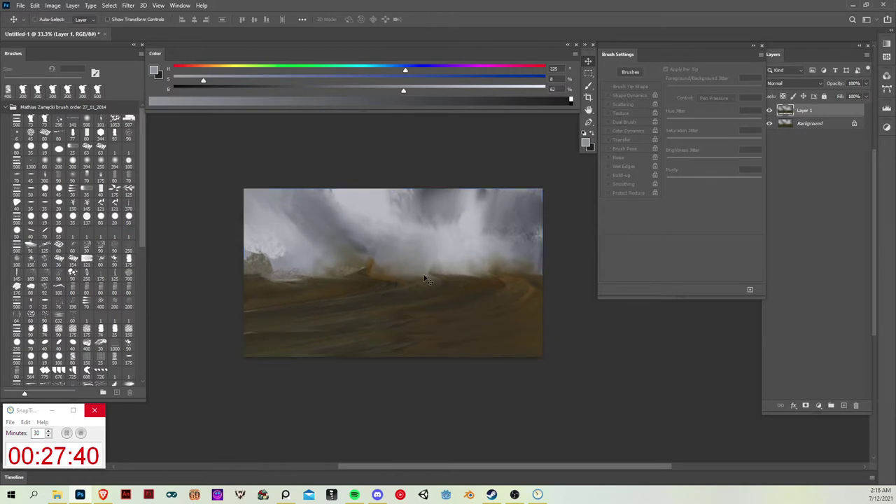
- Select the foreground strip at the bottom of Layer 1 and stretch it downward to about 180% height
{"action": "key", "text": "m"}
{"action": "left_click_drag", "start_coordinate": [458, 321], "coordinate": [582, 330]}
{"action": "key", "text": "ctrl+t"}
{"action": "left_click_drag", "start_coordinate": [393, 333], "coordinate": [397, 372]}
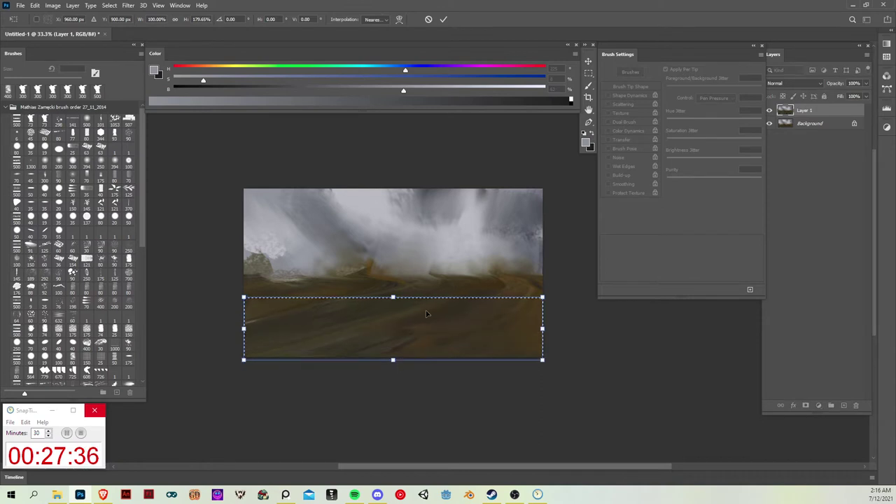
- Warp the stretched foreground strip sideways into sweeping ground curves and apply the transformation
{"action": "right_click", "coordinate": [389, 336]}
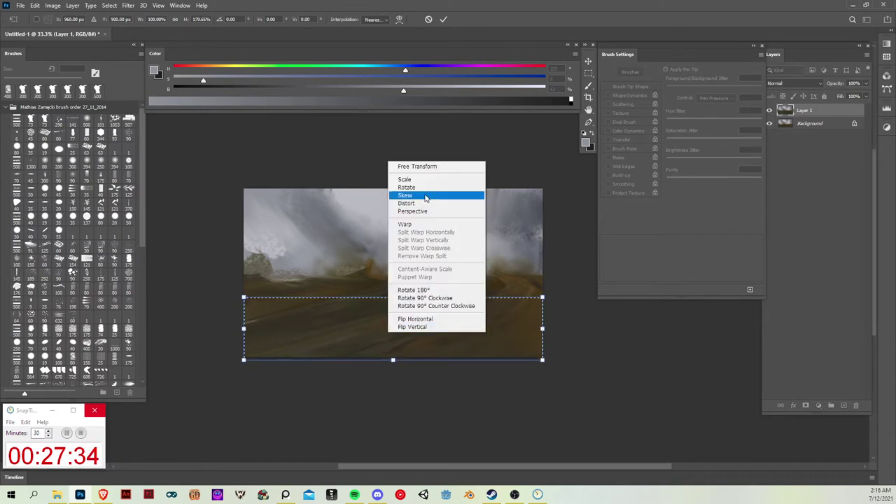
{"action": "left_click", "coordinate": [437, 220]}
{"action": "left_click_drag", "start_coordinate": [393, 359], "coordinate": [758, 361]}
{"action": "left_click_drag", "start_coordinate": [359, 336], "coordinate": [210, 332]}
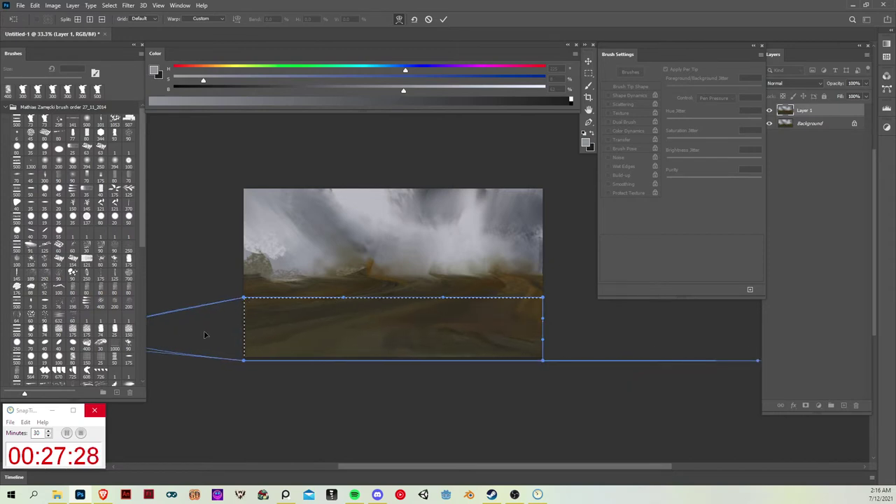
{"action": "left_click_drag", "start_coordinate": [396, 348], "coordinate": [366, 348]}
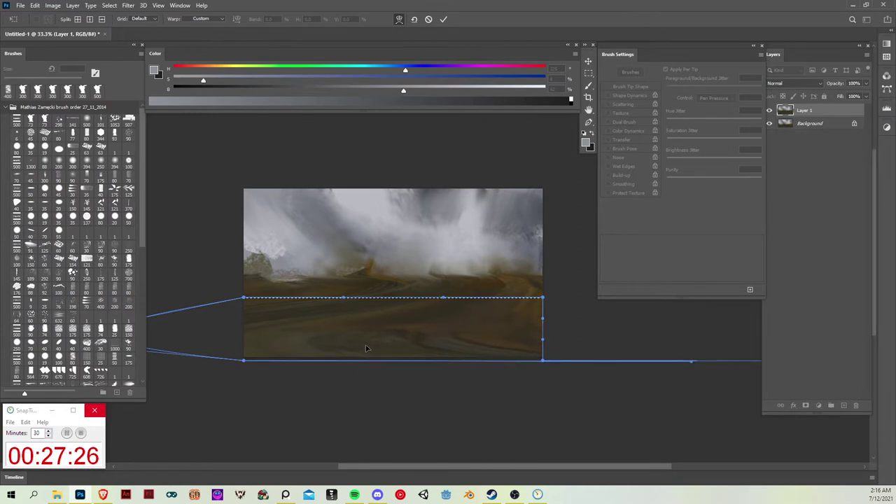
{"action": "key", "text": "Return"}
{"action": "key", "text": "v"}
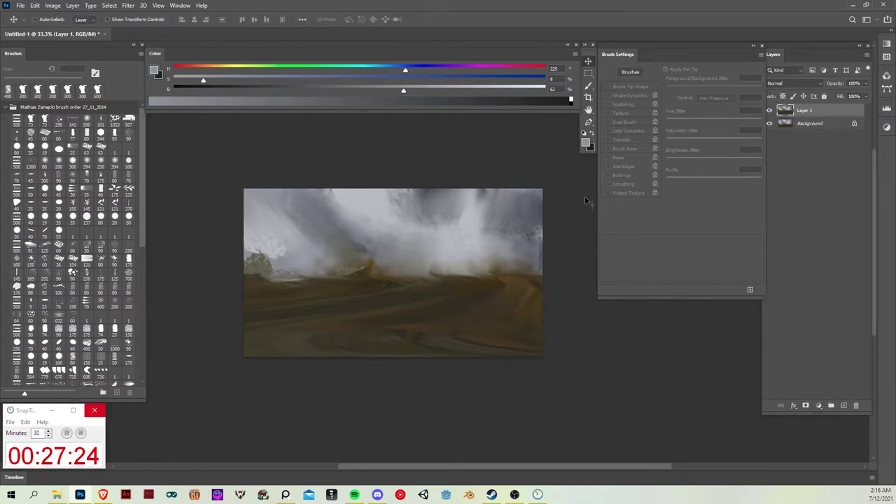
- Merge Layer 1 down into the Background
{"action": "key", "text": "b"}
{"action": "left_click_drag", "start_coordinate": [521, 290], "coordinate": [514, 298]}
{"action": "key", "text": "v"}
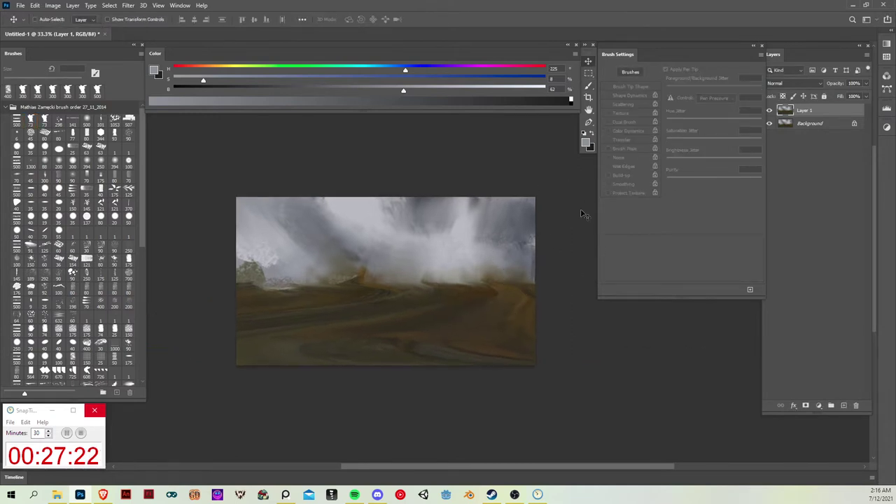
{"action": "key", "text": "ctrl+e"}
- Try lassoing the ground just below the horizon right of centre, copying it to a new layer and warping it into a hill
{"action": "key", "text": "l"}
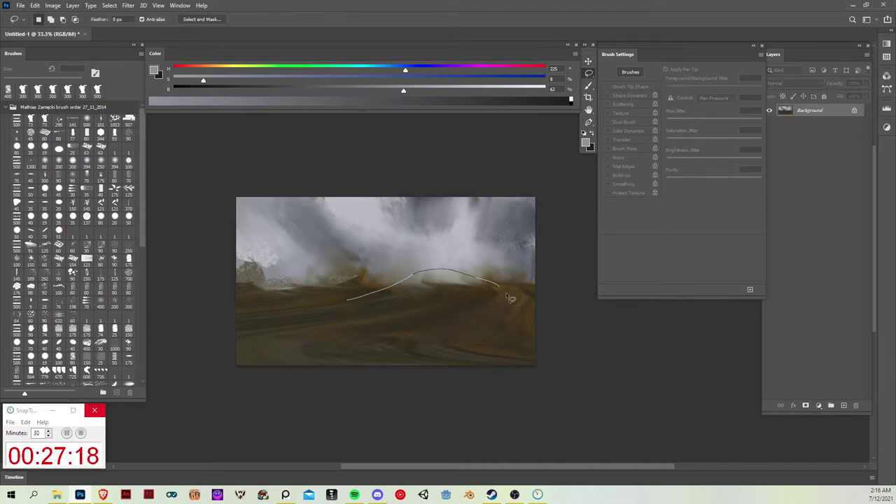
{"action": "left_click_drag", "start_coordinate": [507, 296], "coordinate": [441, 308]}
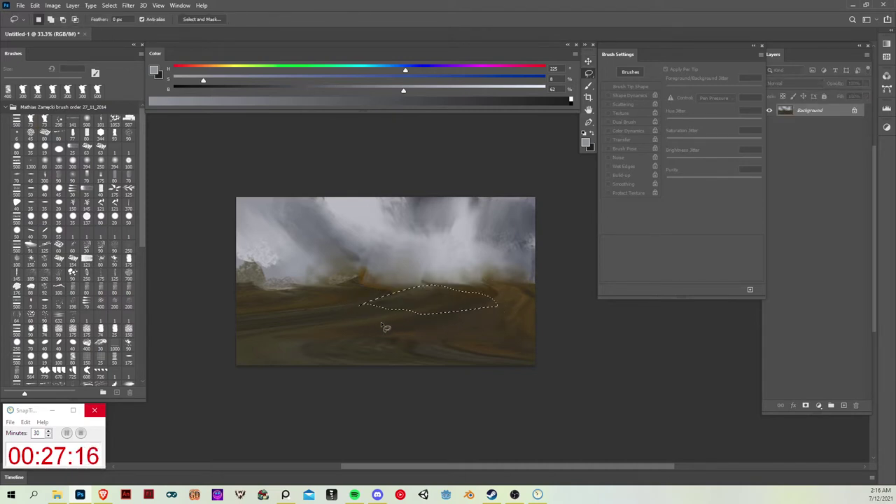
{"action": "key", "text": "ctrl+j"}
{"action": "key", "text": "ctrl+t"}
{"action": "right_click", "coordinate": [457, 288]}
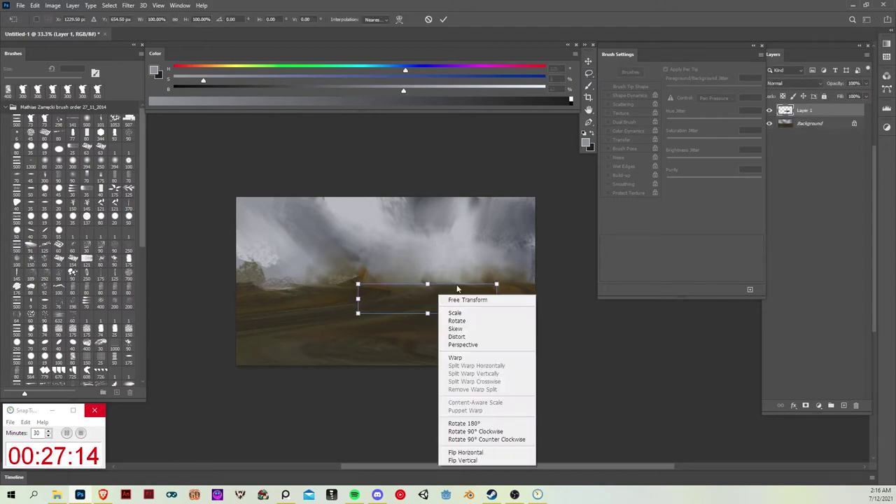
{"action": "left_click", "coordinate": [464, 359]}
{"action": "left_click_drag", "start_coordinate": [460, 283], "coordinate": [483, 297]}
{"action": "key", "text": "Return"}
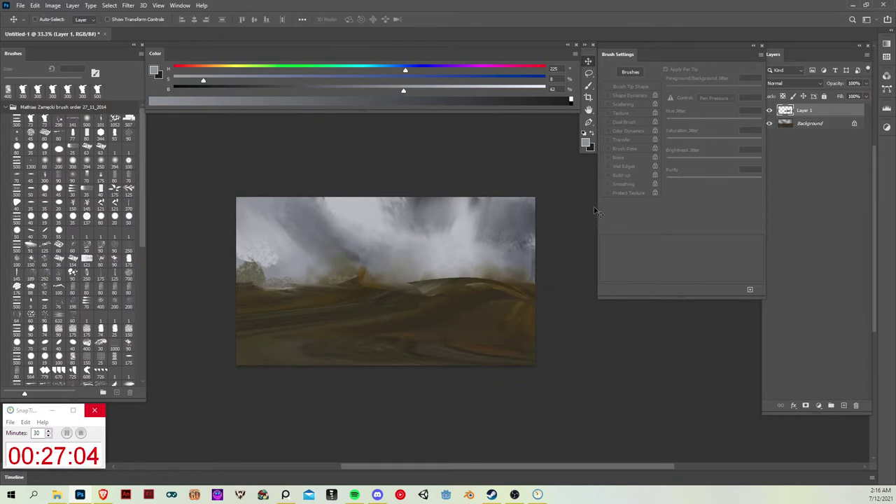
- Undo the hill warp and delete the copied layer
{"action": "key", "text": "ctrl+z"}
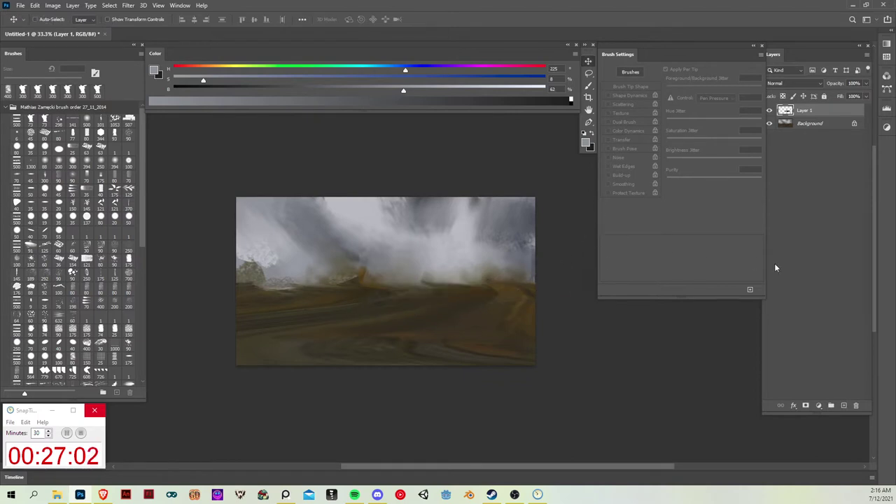
{"action": "left_click", "coordinate": [850, 405]}
{"action": "key", "text": "l"}
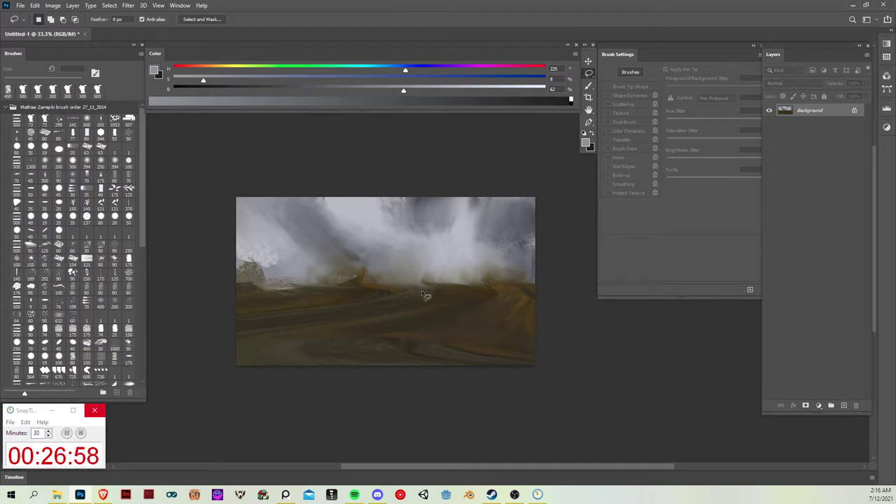
- Select a rectangle across the horizon right of centre and warp it into a raised hill directly on the Background
{"action": "key", "text": "m"}
{"action": "left_click_drag", "start_coordinate": [473, 292], "coordinate": [515, 300]}
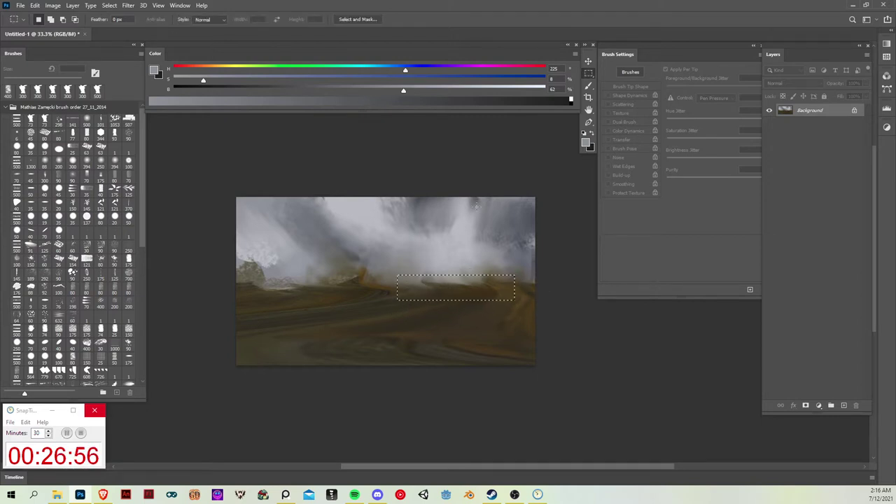
{"action": "key", "text": "ctrl+j"}
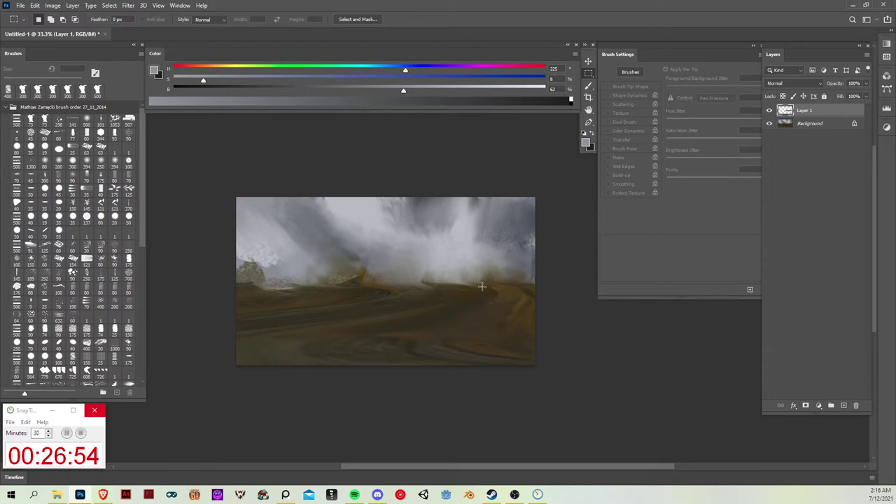
{"action": "key", "text": "ctrl+e"}
{"action": "right_click", "coordinate": [479, 293]}
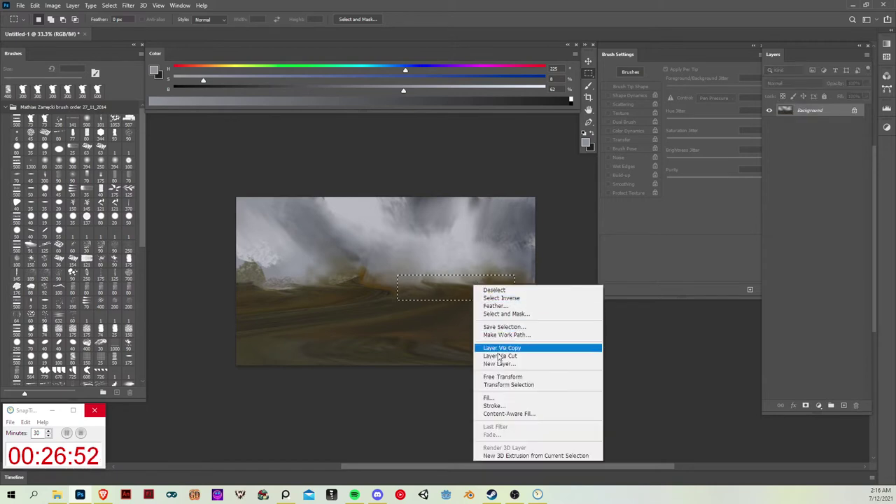
{"action": "left_click", "coordinate": [564, 248]}
{"action": "right_click", "coordinate": [473, 282]}
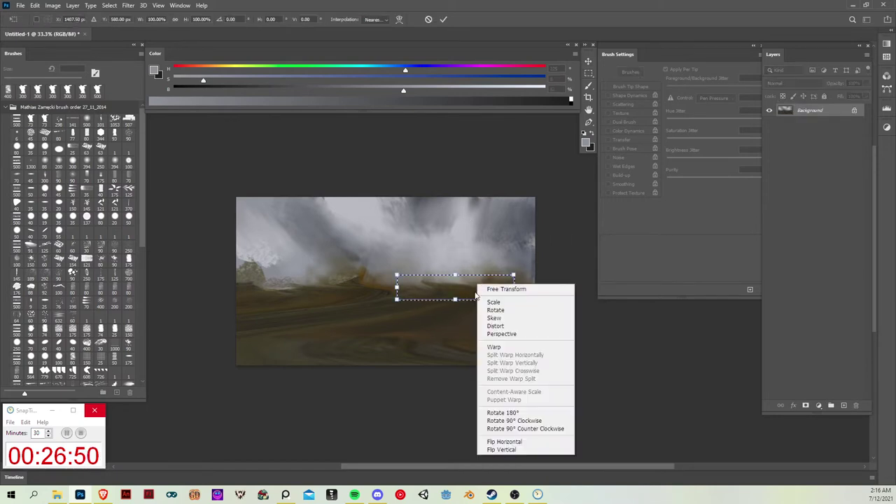
{"action": "left_click", "coordinate": [507, 346]}
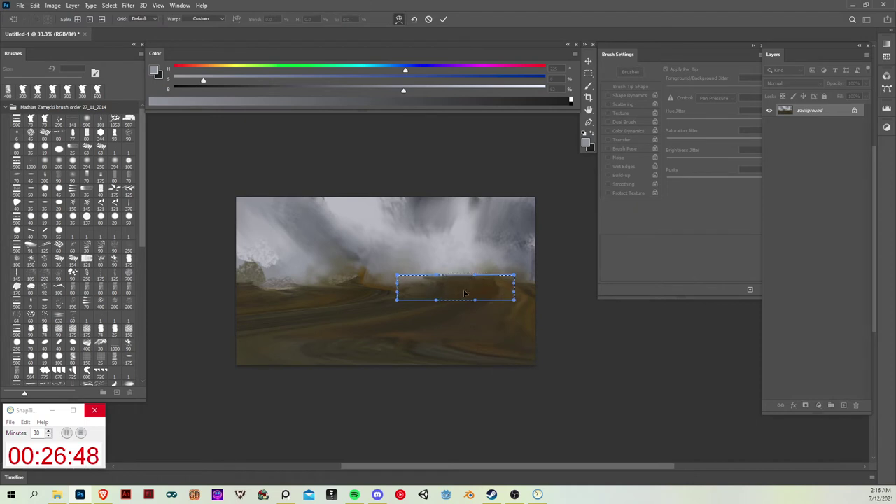
{"action": "left_click_drag", "start_coordinate": [464, 292], "coordinate": [490, 303]}
{"action": "key", "text": "Return"}
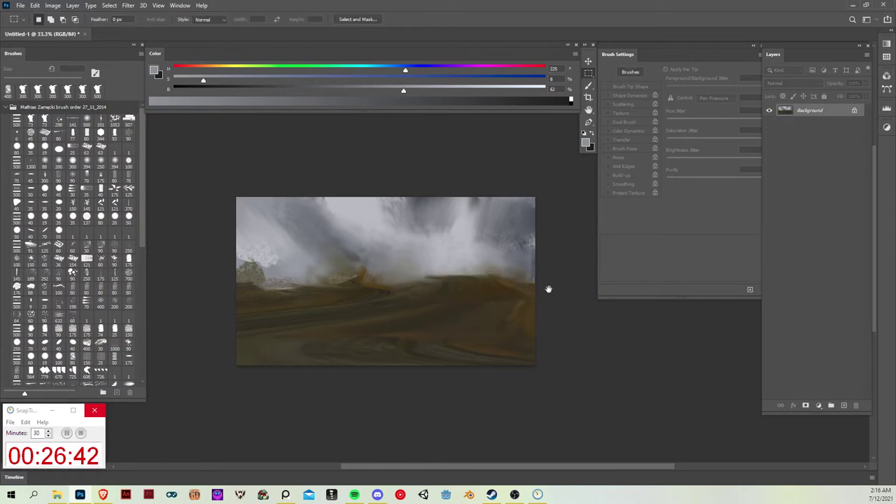
{"action": "left_click_drag", "start_coordinate": [549, 289], "coordinate": [539, 315]}
{"action": "key", "text": "v"}
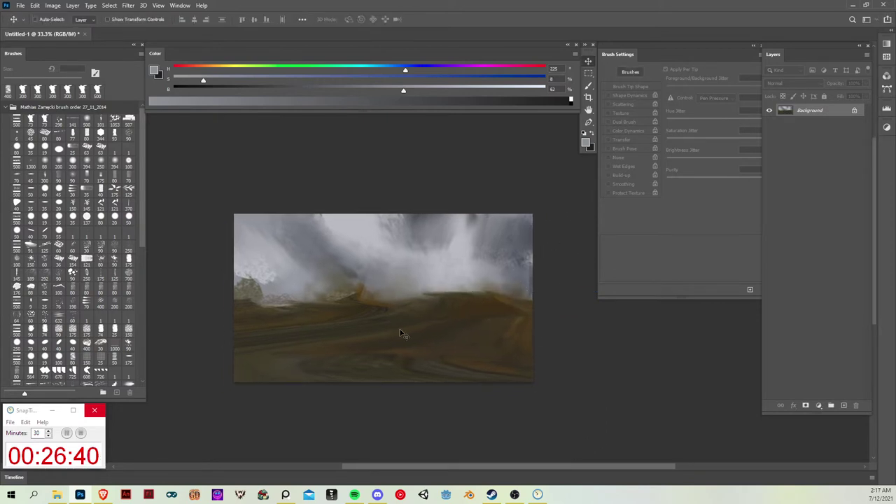
{"action": "key", "text": "b"}
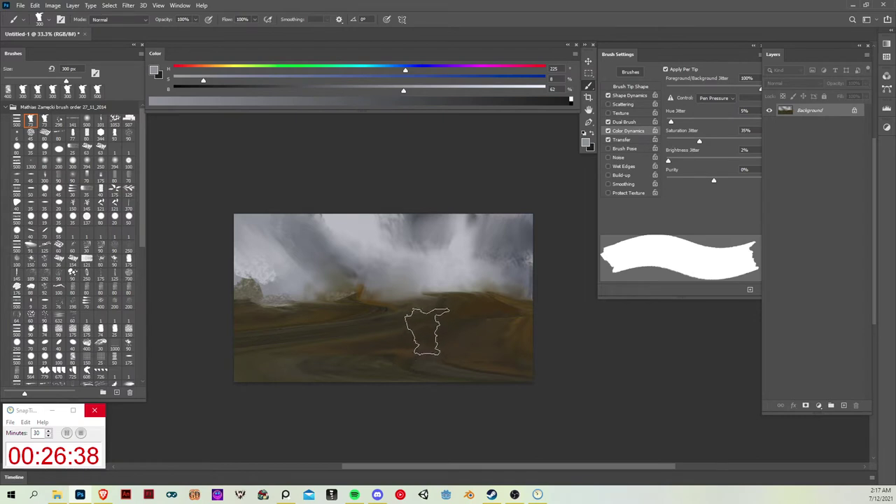
{"action": "key", "text": "v"}
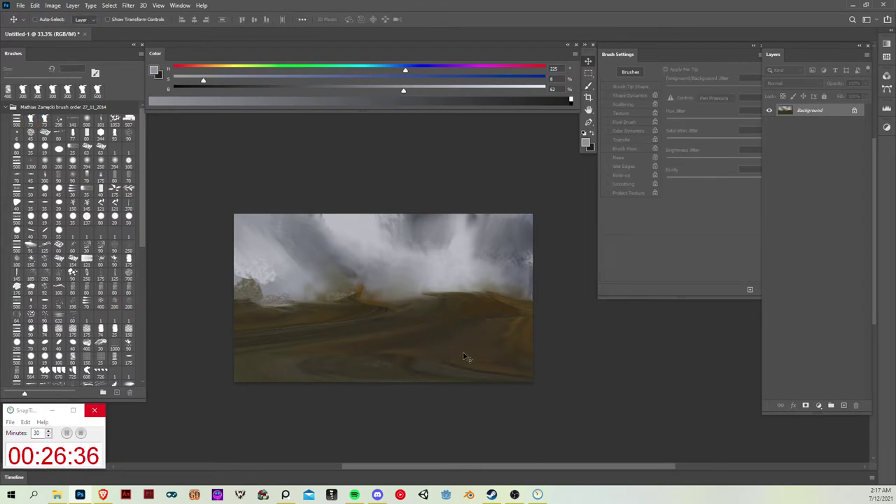
- Lasso the large foreground slope, copy it to a new layer and put it in free transform
{"action": "key", "text": "l"}
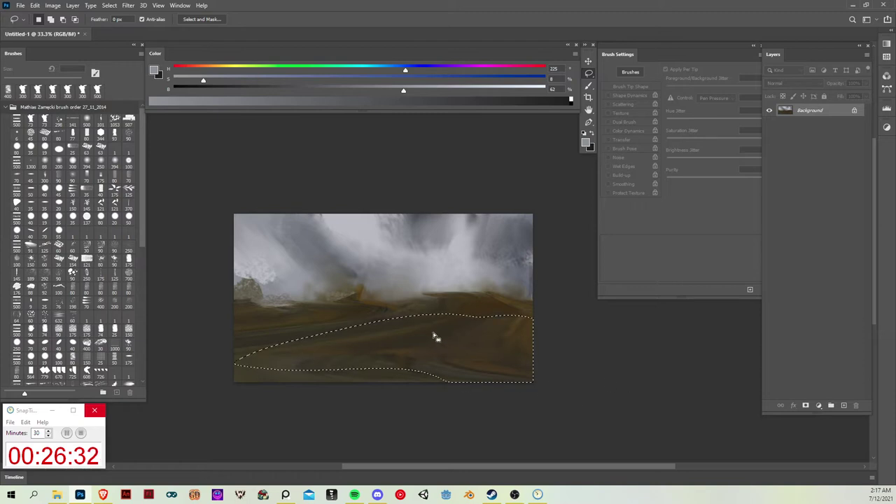
{"action": "key", "text": "ctrl+j"}
{"action": "key", "text": "ctrl+t"}
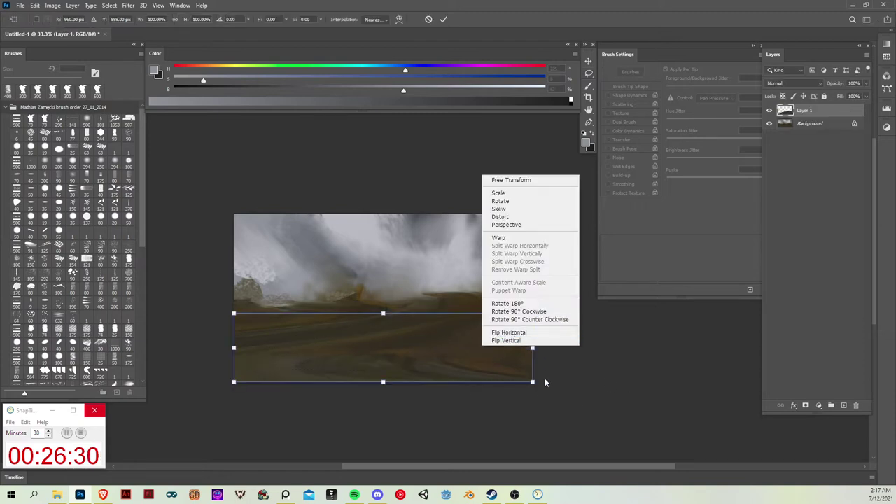
- Flip the copied slope horizontally, reshape it into a foreground ridge descending to the right, and apply the transformation
{"action": "left_click", "coordinate": [524, 304]}
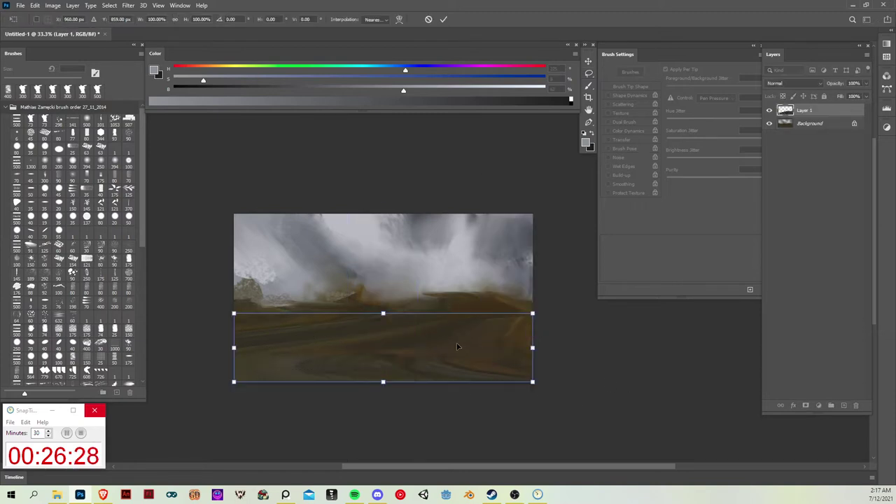
{"action": "right_click", "coordinate": [466, 351]}
{"action": "left_click", "coordinate": [523, 334]}
{"action": "left_click_drag", "start_coordinate": [526, 335], "coordinate": [334, 330]}
{"action": "left_click_drag", "start_coordinate": [270, 356], "coordinate": [326, 349]}
{"action": "key", "text": "Return"}
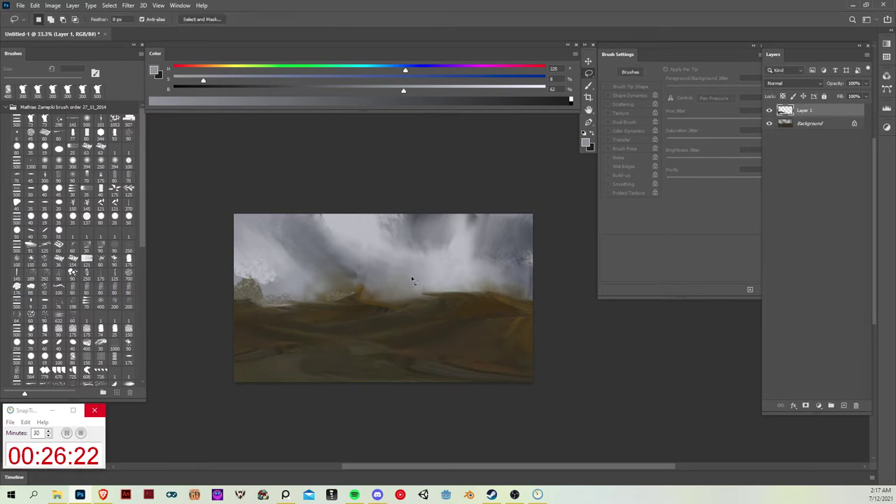
- Lock Layer 1's transparent pixels and paint dark shadows on the left foreground ridge with a sampled brown at 17% brightness
{"action": "key", "text": "b"}
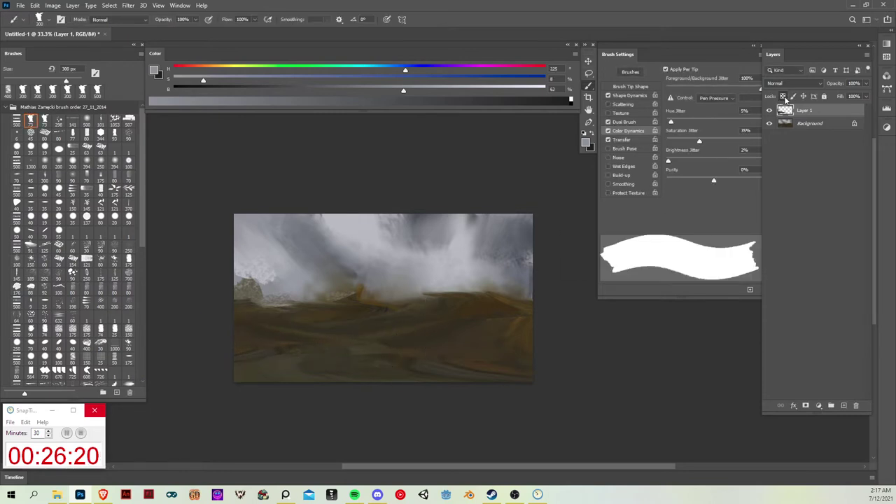
{"action": "left_click", "coordinate": [377, 295], "text": "alt"}
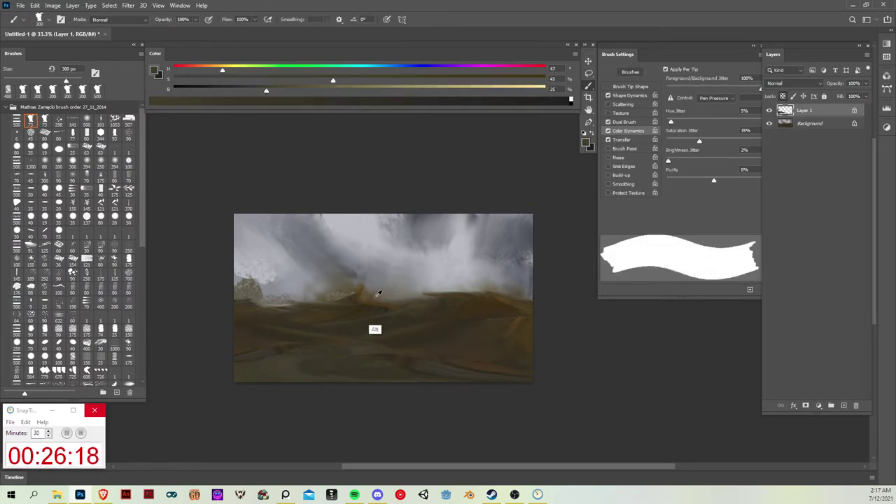
{"action": "left_click", "coordinate": [239, 93]}
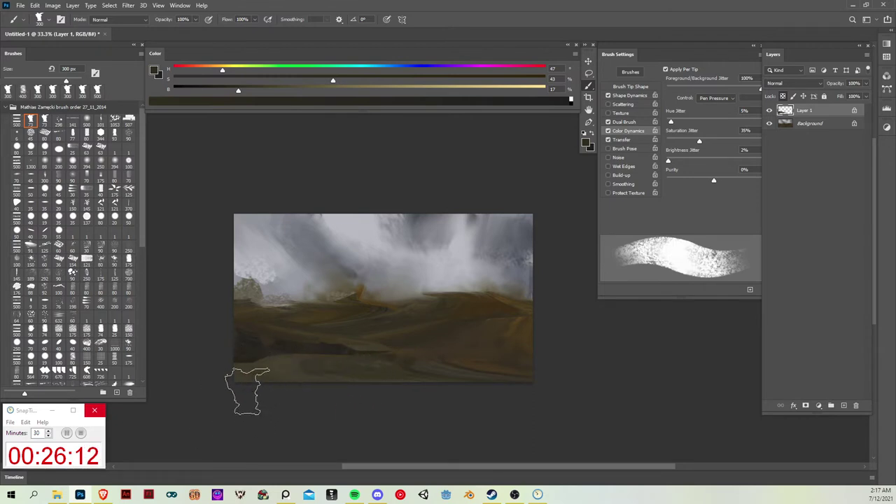
- Switch the brush's blending mode to Color Dodge and merge Layer 1 into the Background
{"action": "key", "text": "alt+shift+d"}
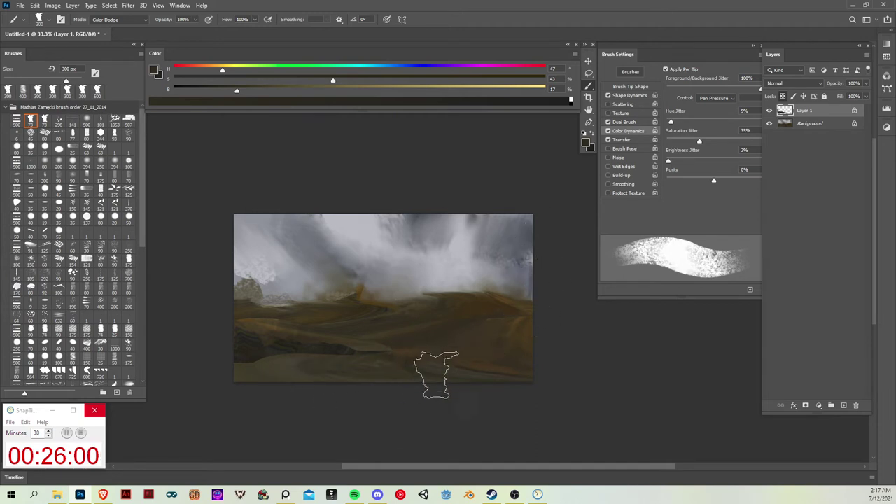
{"action": "key", "text": "ctrl+e"}
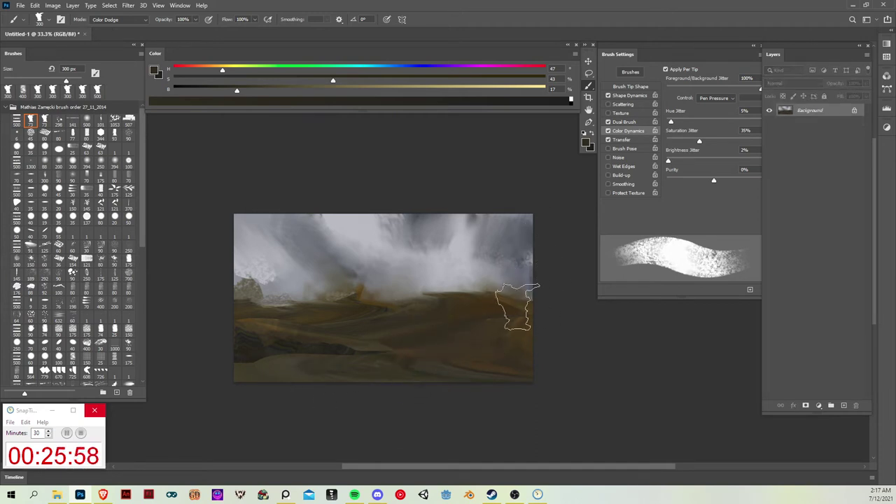
{"action": "key", "text": "l"}
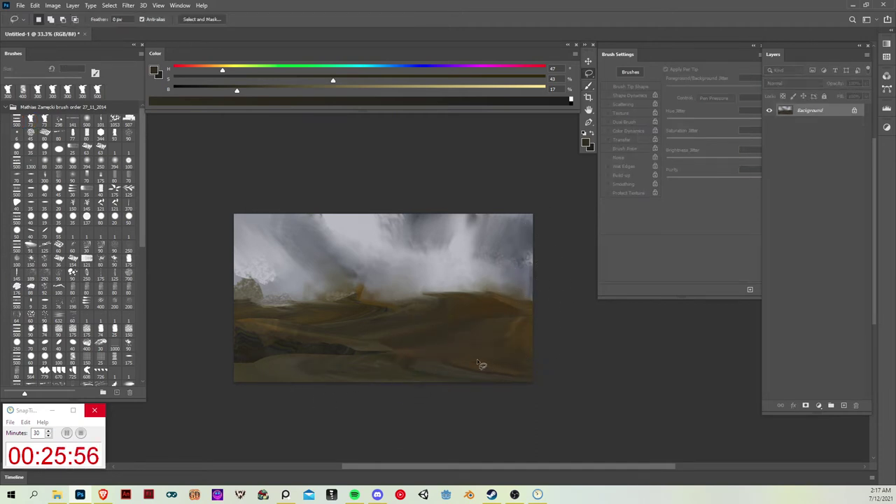
- Sample the olive colour of the lower-left foreground, reduce the brush to 125 px and return its blending mode to Normal
{"action": "key", "text": "b"}
{"action": "left_click", "coordinate": [264, 367], "text": "alt"}
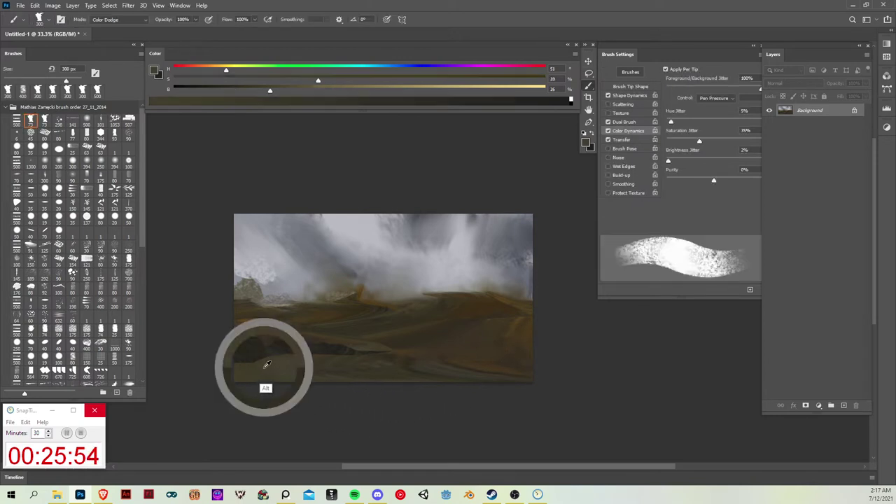
{"action": "key", "text": "bracketleft"}
{"action": "key", "text": "bracketleft"}
{"action": "key", "text": "bracketleft"}
{"action": "key", "text": "bracketleft"}
{"action": "key", "text": "bracketleft"}
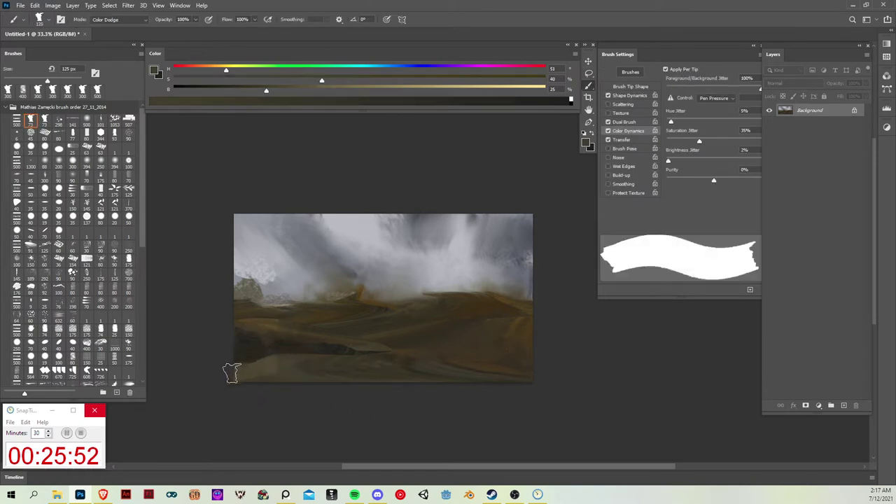
{"action": "key", "text": "shift+alt+n"}
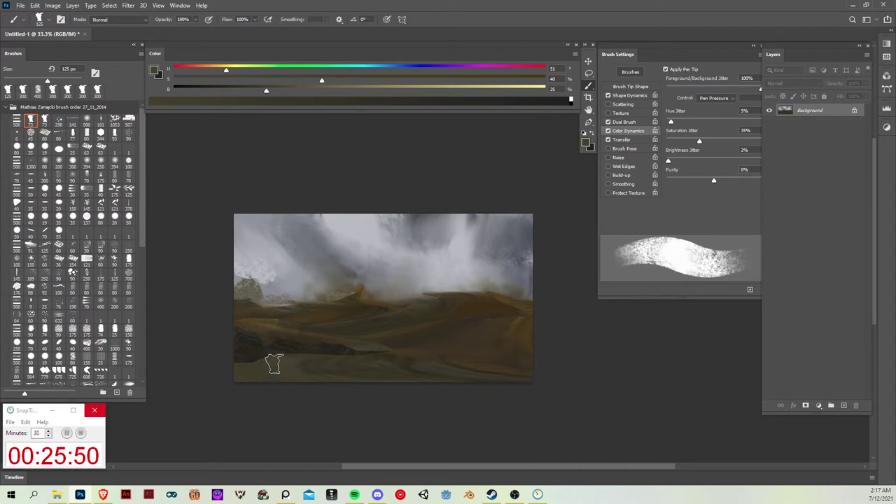
- Smudge the lower-left foreground and the shadowed ridge's lower edge with a 125 px textured brush at 100% strength
{"action": "left_click", "coordinate": [31, 120]}
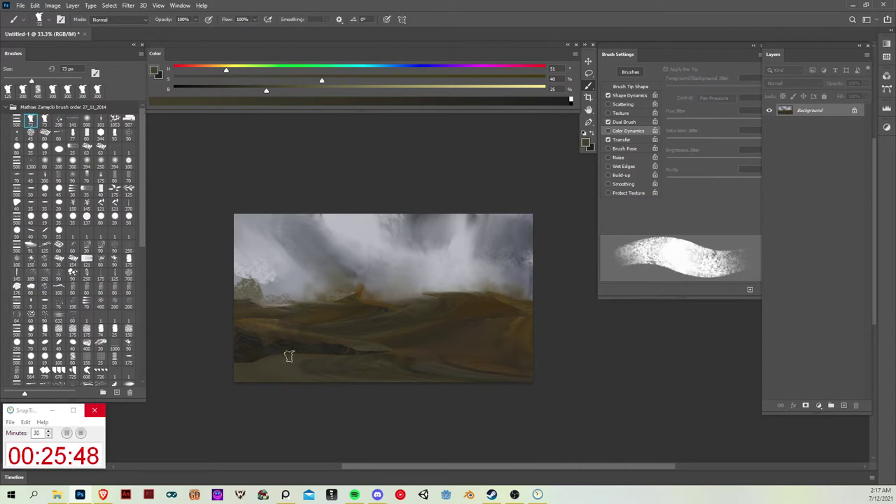
{"action": "key", "text": "m"}
{"action": "key", "text": "r"}
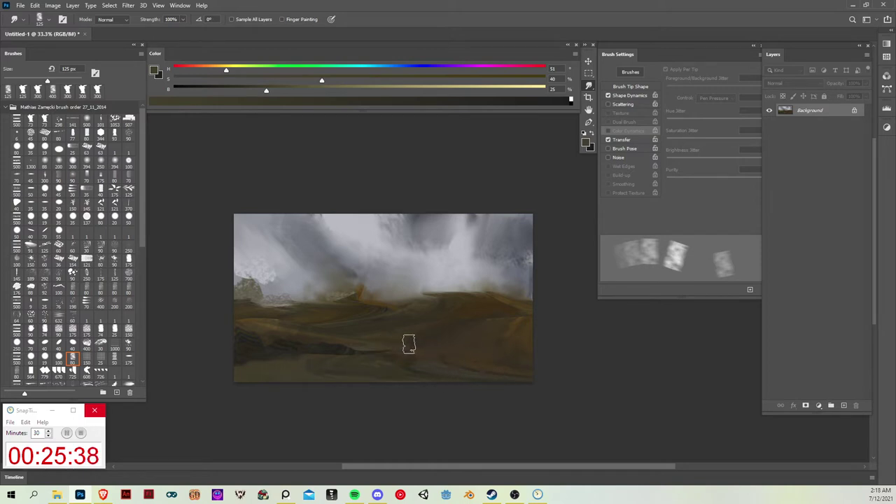
{"action": "key", "text": "ctrl"}
{"action": "key", "text": "v"}
{"action": "key", "text": "l"}
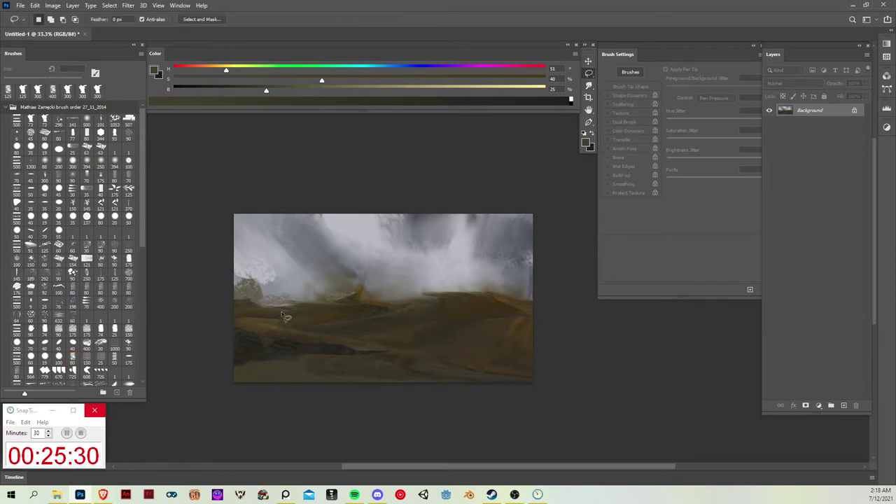
{"action": "left_click_drag", "start_coordinate": [283, 319], "coordinate": [352, 320]}
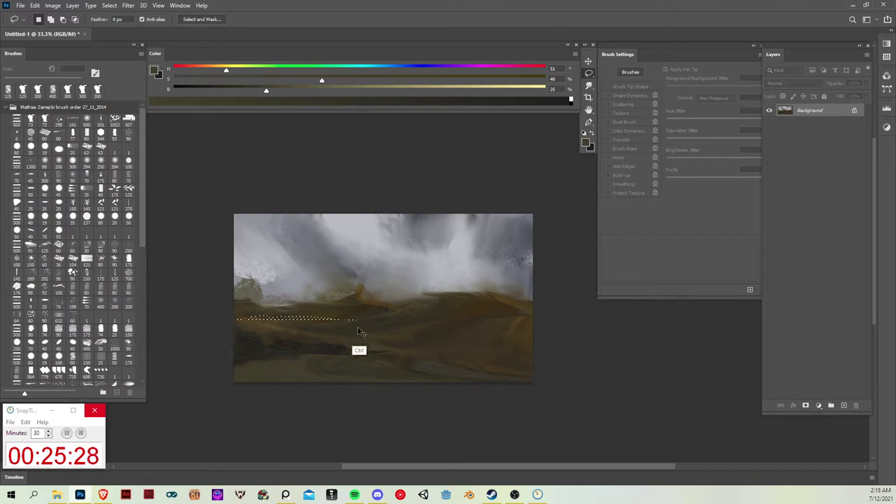
{"action": "key", "text": "ctrl+d"}
{"action": "key", "text": "w"}
{"action": "left_click", "coordinate": [251, 311]}
{"action": "key", "text": "ctrl+d"}
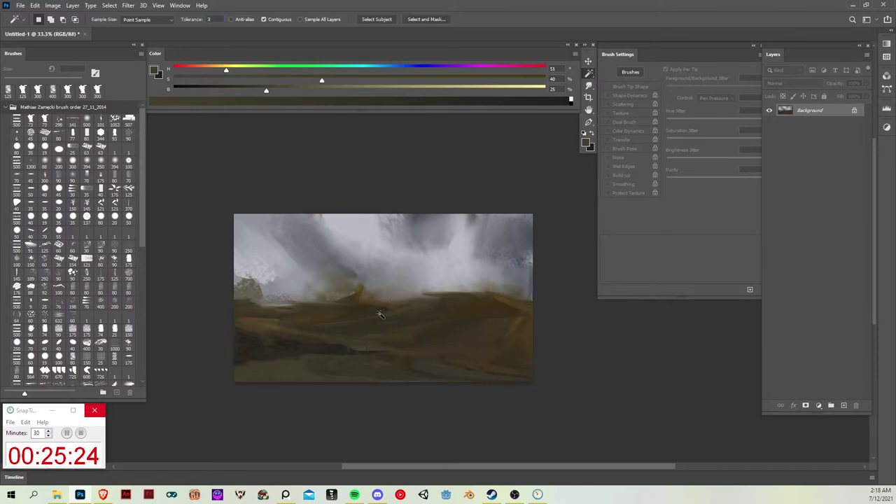
- Select similar brown tones across all the hills with the Magic Wand at tolerance 12, non-contiguous, sampling the upper right slope
{"action": "key", "text": "ctrl+d"}
{"action": "left_click", "coordinate": [279, 318]}
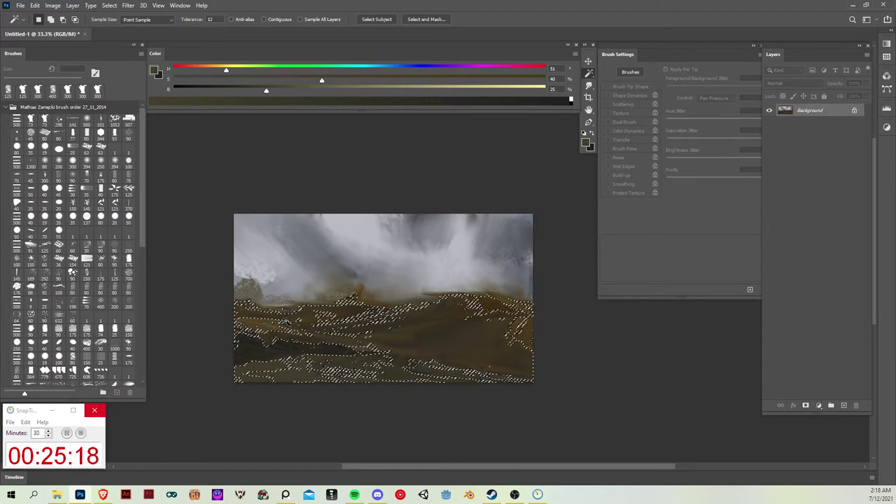
{"action": "key", "text": "ctrl+d"}
{"action": "left_click", "coordinate": [516, 323]}
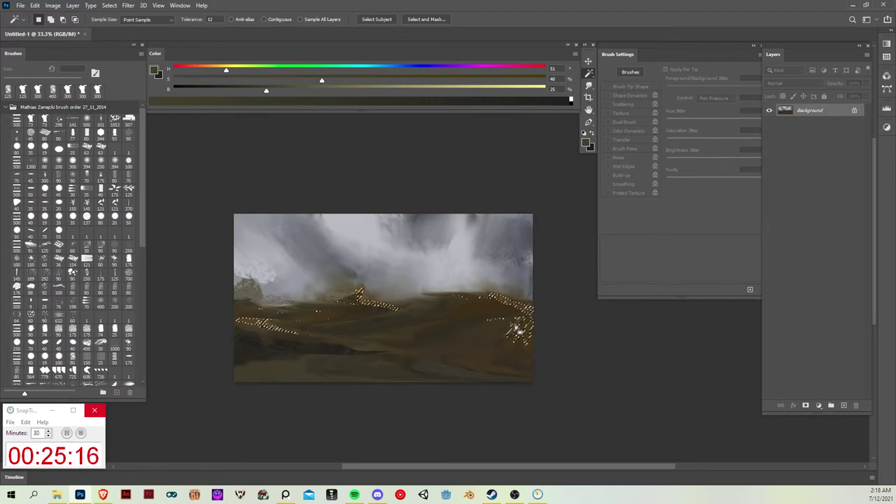
{"action": "key", "text": "ctrl+d"}
{"action": "left_click", "coordinate": [512, 321]}
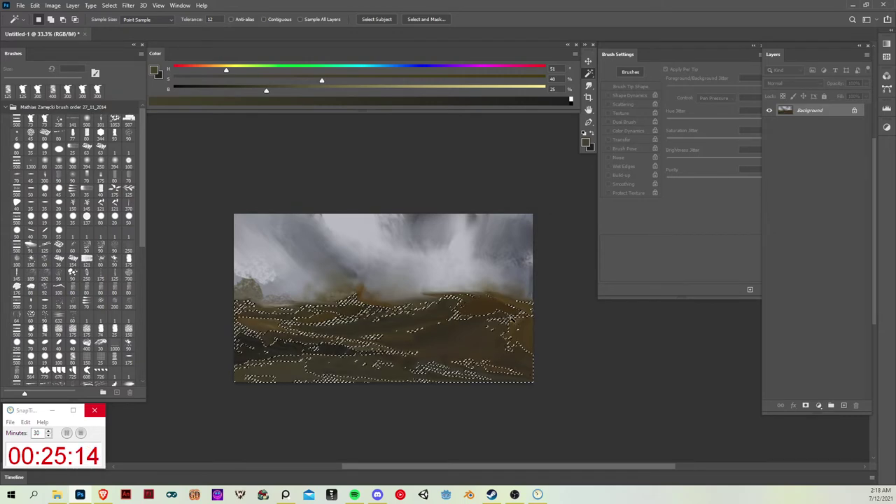
- Choose the 35 px round textured brush preset and enlarge it to 175 px
{"action": "key", "text": "b"}
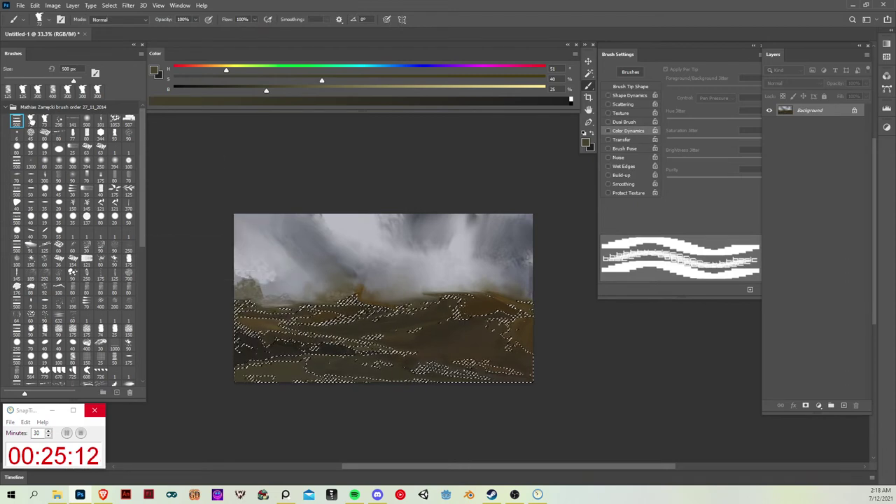
{"action": "left_click", "coordinate": [31, 120]}
{"action": "left_click", "coordinate": [31, 148]}
{"action": "key", "text": "bracketright"}
{"action": "key", "text": "bracketright"}
{"action": "key", "text": "bracketright"}
{"action": "key", "text": "bracketright"}
{"action": "key", "text": "bracketright"}
{"action": "key", "text": "bracketright"}
{"action": "key", "text": "bracketright"}
{"action": "key", "text": "bracketright"}
{"action": "key", "text": "bracketright"}
{"action": "key", "text": "bracketright"}
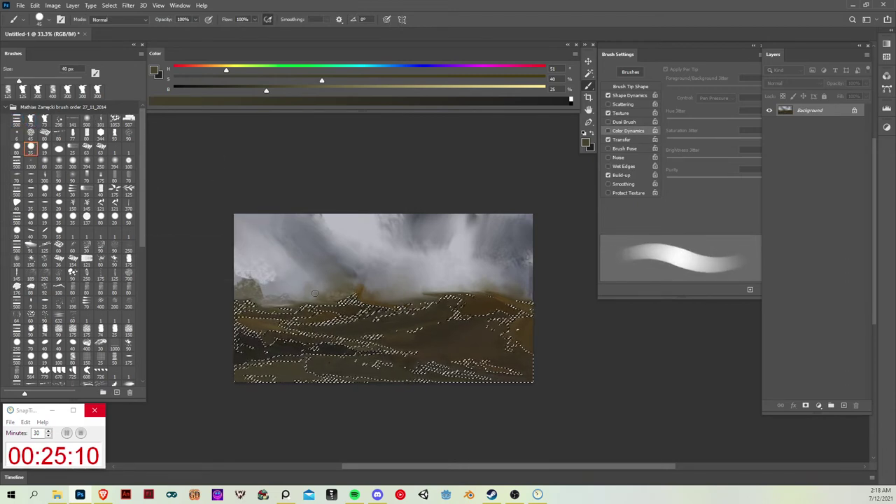
{"action": "key", "text": "bracketright"}
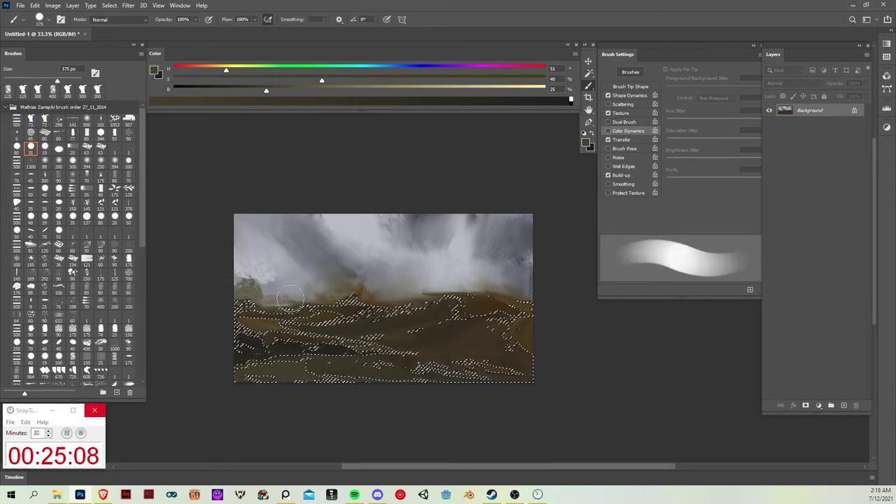
- Paint pale patches inside the selection near the left horizon with a sampled grey-beige at 24% saturation, and deselect
{"action": "left_click", "coordinate": [274, 292], "text": "alt"}
{"action": "left_click", "coordinate": [262, 79]}
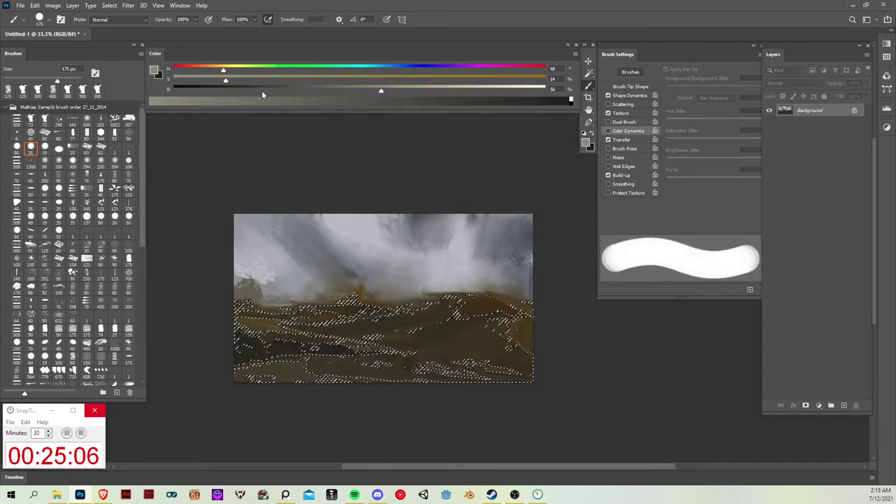
{"action": "key", "text": "shift+bracketleft"}
{"action": "key", "text": "shift+bracketleft"}
{"action": "key", "text": "shift+bracketleft"}
{"action": "key", "text": "shift+bracketleft"}
{"action": "left_click_drag", "start_coordinate": [245, 306], "coordinate": [257, 298]}
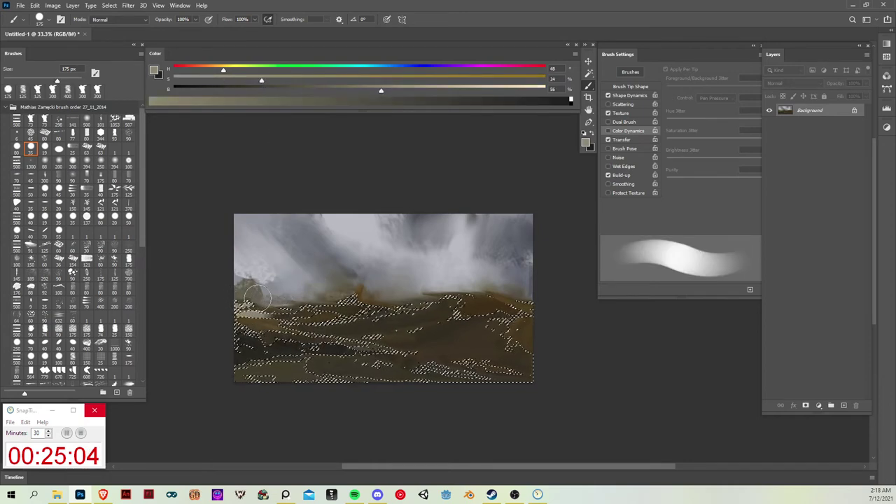
{"action": "key", "text": "ctrl+d"}
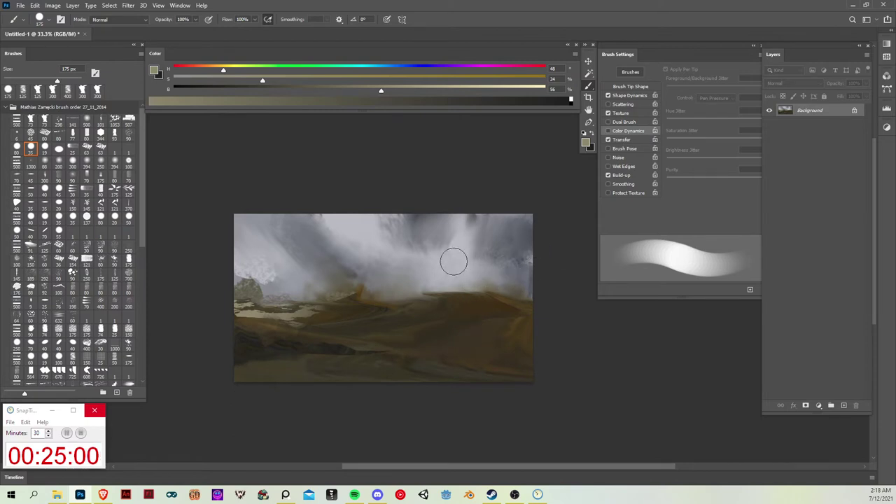
- Select the hazy skyline tones with the Magic Wand and sample the light grey of the clouds as the brush colour
{"action": "key", "text": "w"}
{"action": "left_click", "coordinate": [505, 316]}
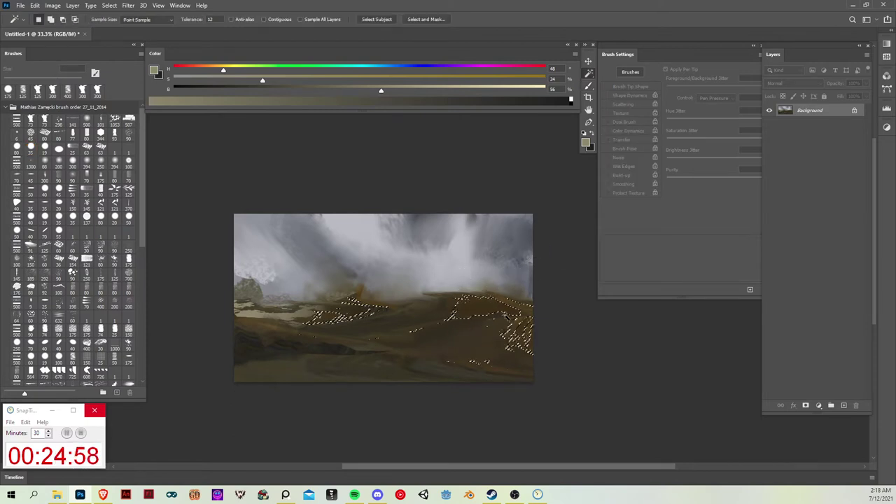
{"action": "left_click", "coordinate": [518, 299]}
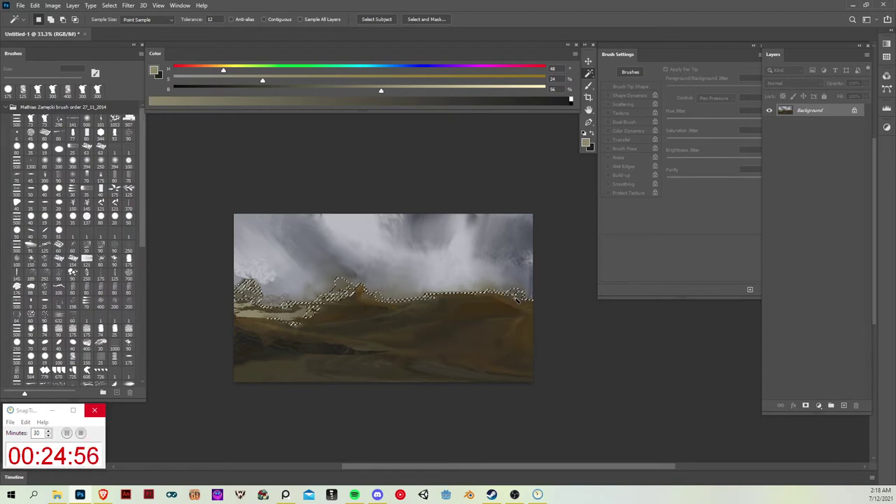
{"action": "key", "text": "b"}
{"action": "left_click", "coordinate": [460, 283], "text": "alt"}
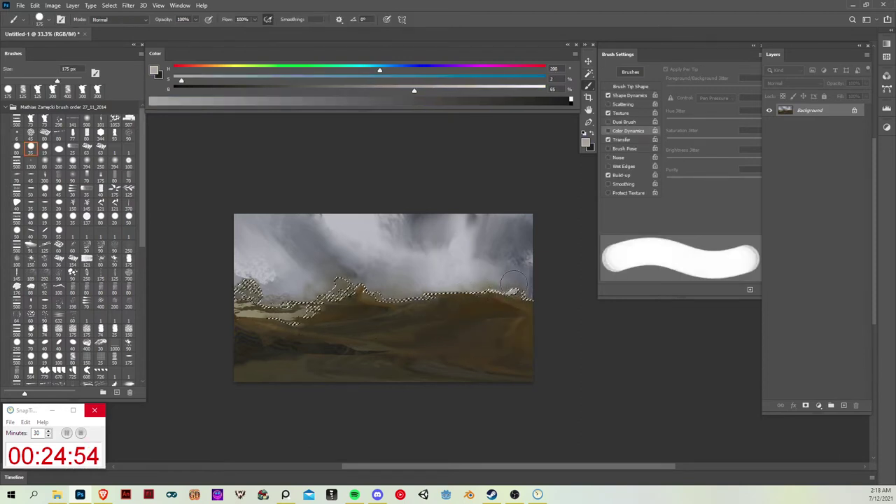
- Paint light grey along the selected skyline from the right edge to the central peak, and undo the last stroke
{"action": "left_click_drag", "start_coordinate": [514, 282], "coordinate": [540, 282]}
{"action": "mouse_move", "coordinate": [384, 285]}
{"action": "left_mouse_down"}
{"action": "mouse_move", "coordinate": [353, 273]}
{"action": "mouse_move", "coordinate": [326, 304]}
{"action": "mouse_move", "coordinate": [300, 305]}
{"action": "left_mouse_up"}
{"action": "key", "text": "ctrl+d"}
{"action": "key", "text": "shift+bracketleft"}
{"action": "key", "text": "shift+bracketleft"}
{"action": "key", "text": "shift+bracketleft"}
{"action": "key", "text": "shift+bracketleft"}
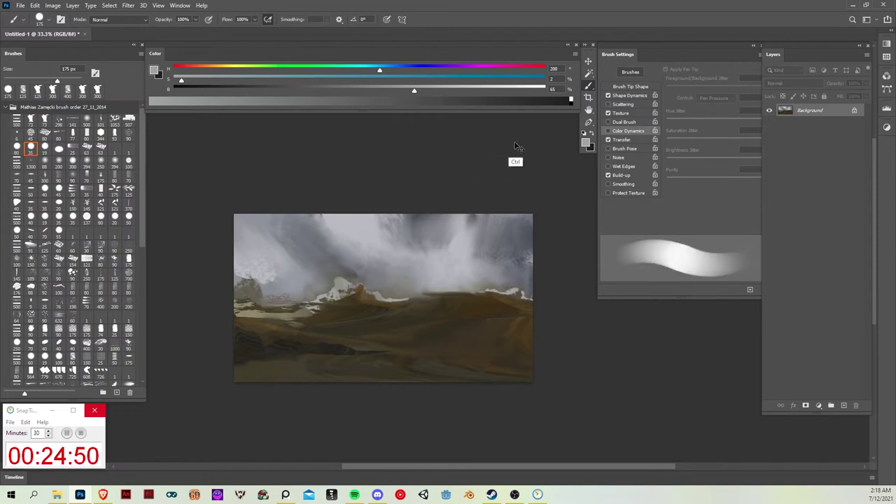
{"action": "key", "text": "ctrl+z"}
{"action": "key", "text": "ctrl+z"}
- Repaint grey haze over the central peak, deselect and smudge the skyline with the 125 px textured brush
{"action": "mouse_move", "coordinate": [350, 289]}
{"action": "left_mouse_down"}
{"action": "mouse_move", "coordinate": [375, 234]}
{"action": "mouse_move", "coordinate": [332, 256]}
{"action": "mouse_move", "coordinate": [340, 280]}
{"action": "mouse_move", "coordinate": [312, 290]}
{"action": "mouse_move", "coordinate": [341, 290]}
{"action": "left_mouse_up"}
{"action": "key", "text": "ctrl+d"}
{"action": "key", "text": "r"}
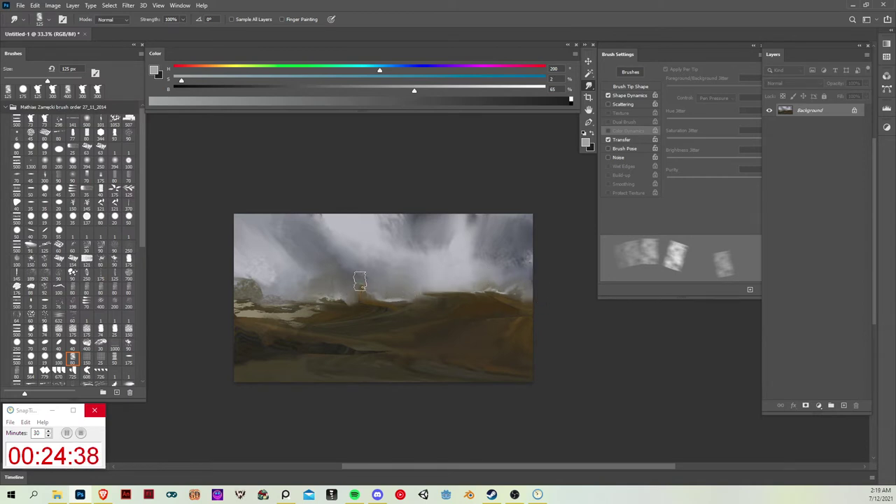
{"action": "key", "text": "v"}
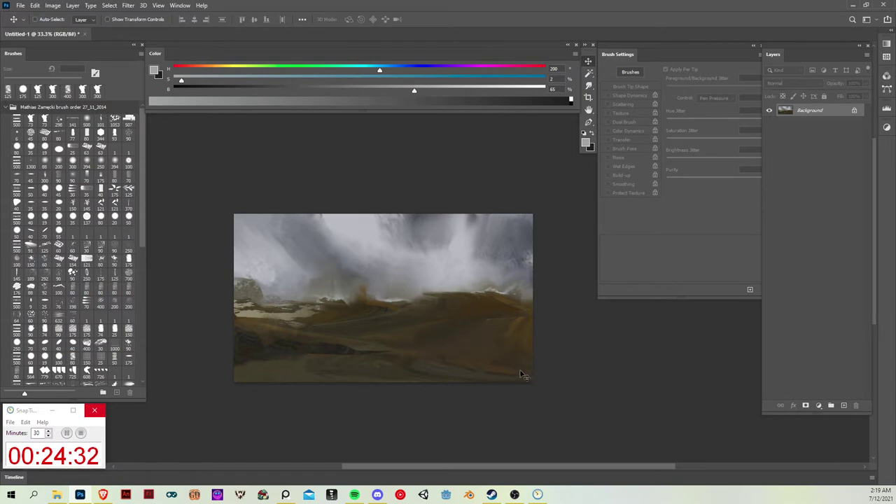
- Lasso a long dune shape across the lower right foreground and paint it with a brown sampled from the right hill
{"action": "key", "text": "l"}
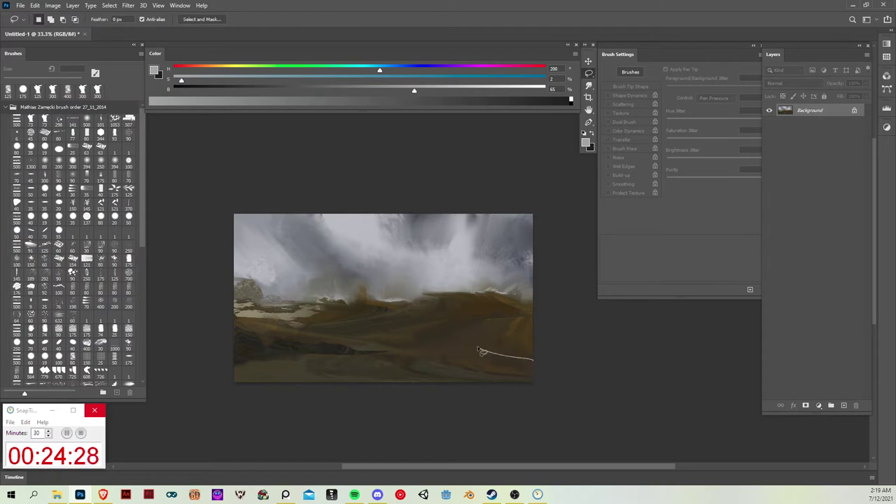
{"action": "mouse_move", "coordinate": [482, 352]}
{"action": "left_mouse_down"}
{"action": "mouse_move", "coordinate": [427, 338]}
{"action": "mouse_move", "coordinate": [398, 352]}
{"action": "left_mouse_up"}
{"action": "mouse_move", "coordinate": [286, 371]}
{"action": "left_mouse_down"}
{"action": "mouse_move", "coordinate": [348, 380]}
{"action": "mouse_move", "coordinate": [528, 384]}
{"action": "left_mouse_up"}
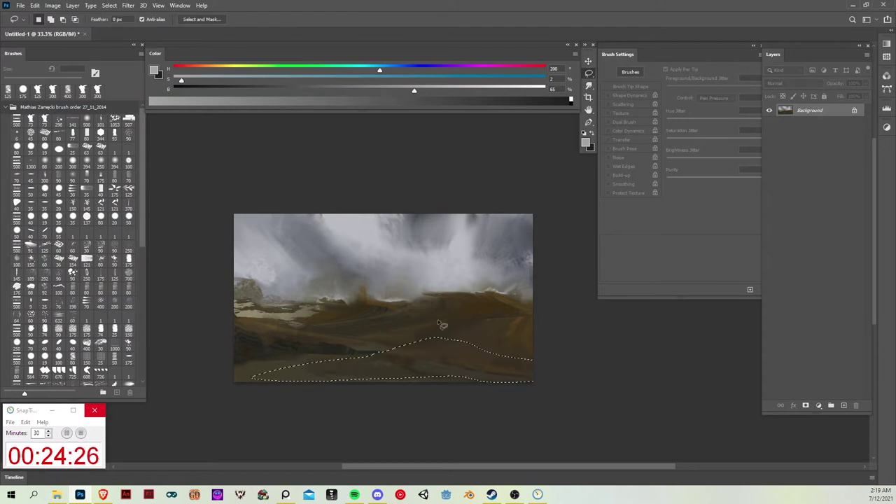
{"action": "key", "text": "b"}
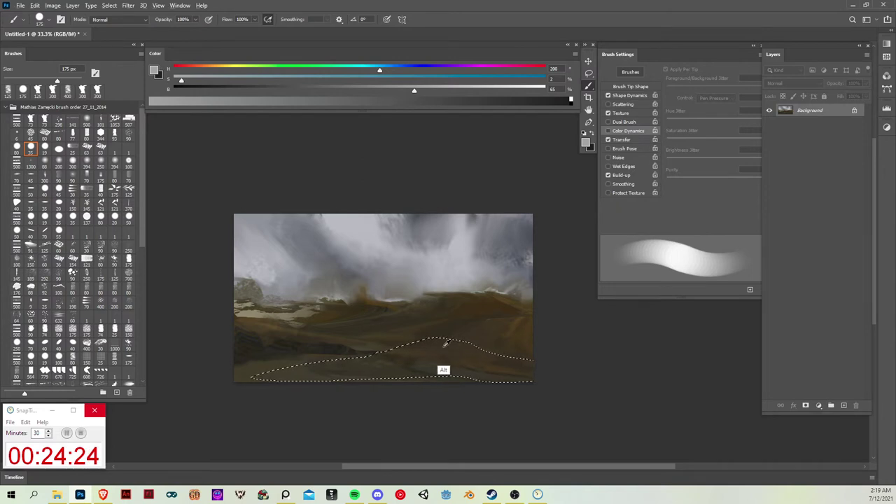
{"action": "left_click", "coordinate": [513, 325], "text": "alt"}
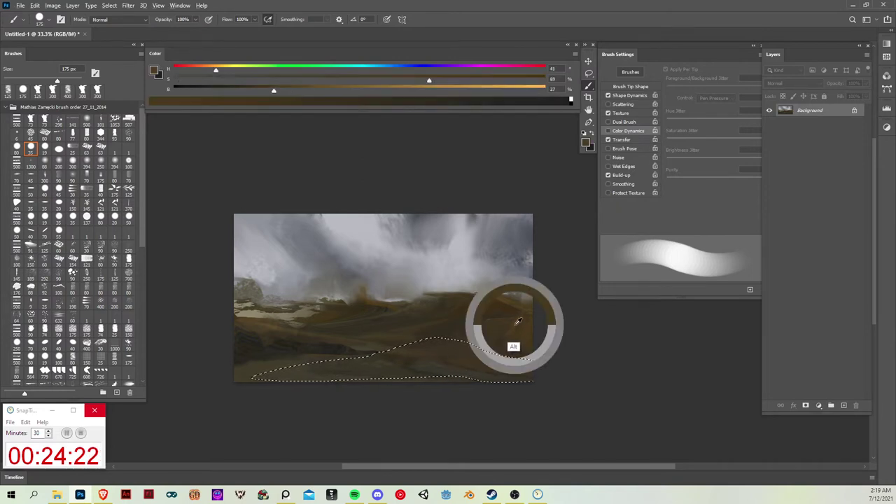
{"action": "mouse_move", "coordinate": [425, 335]}
{"action": "left_mouse_down"}
{"action": "mouse_move", "coordinate": [476, 323]}
{"action": "mouse_move", "coordinate": [441, 347]}
{"action": "mouse_move", "coordinate": [475, 343]}
{"action": "mouse_move", "coordinate": [459, 365]}
{"action": "left_mouse_up"}
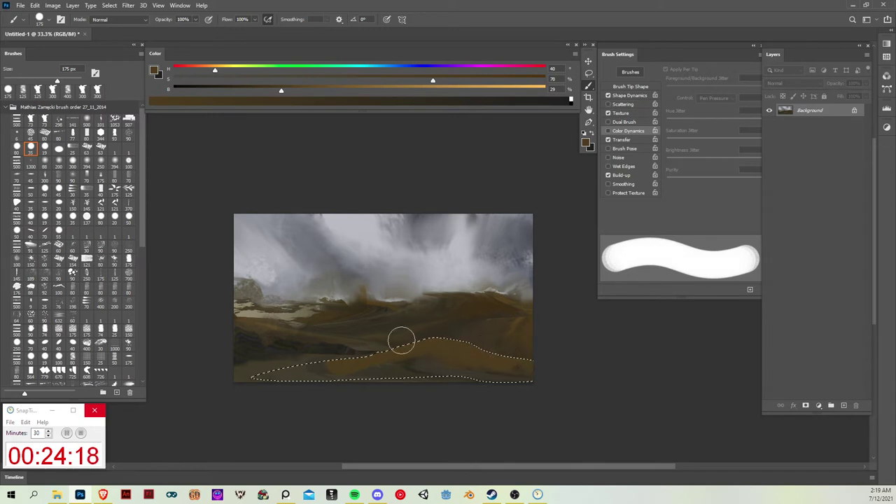
- Paint olive lights on the selected dune with hue 48°, saturation 46% and brightness 31%, and deselect
{"action": "left_click", "coordinate": [223, 69]}
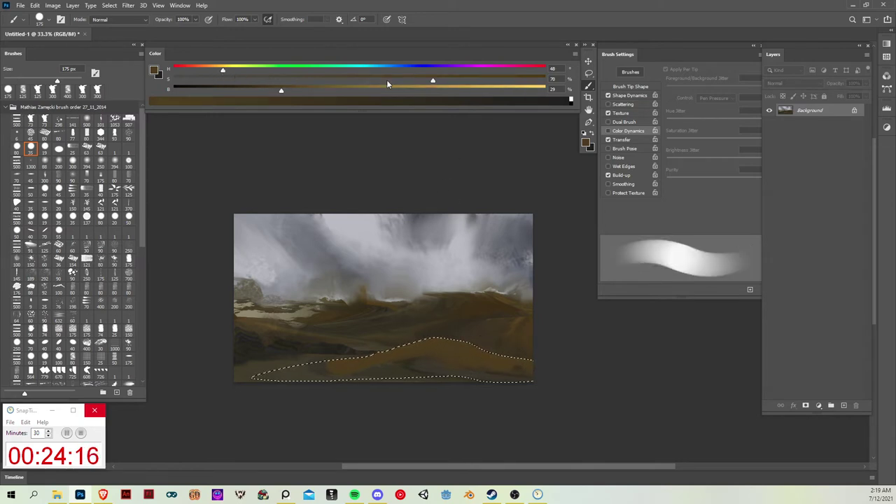
{"action": "left_click", "coordinate": [343, 81]}
{"action": "left_click", "coordinate": [290, 87]}
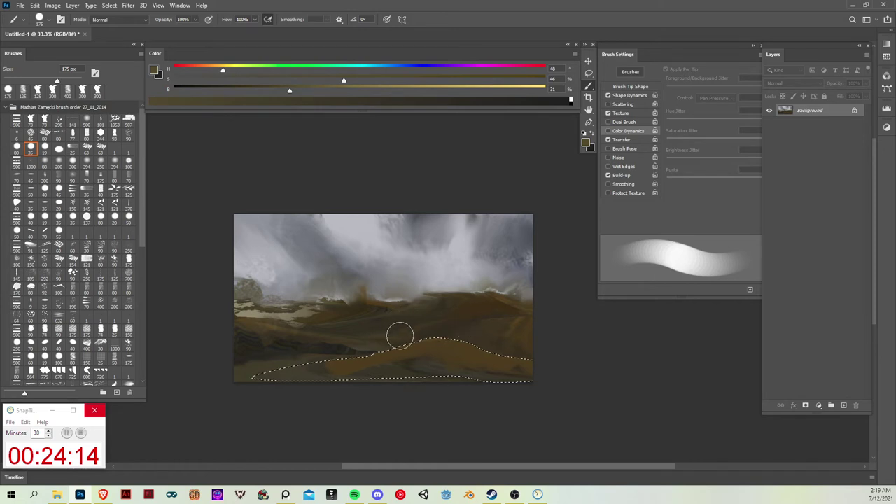
{"action": "left_click_drag", "start_coordinate": [455, 358], "coordinate": [472, 359]}
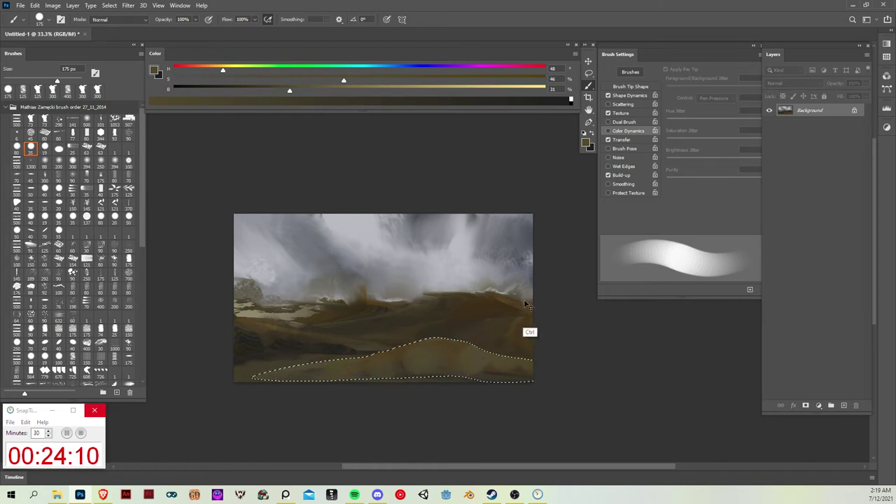
{"action": "key", "text": "ctrl+d"}
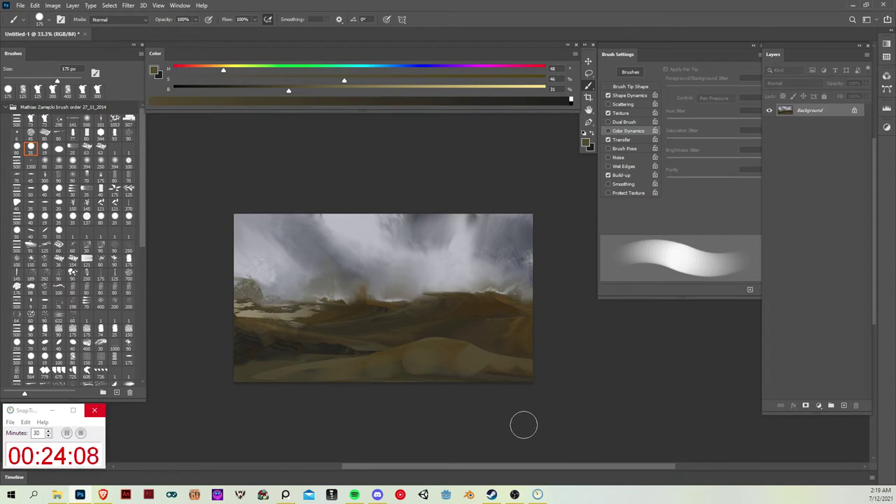
- Paint dark hollows beneath the foreground dune with near-black sampled from the left ridge, and trim them with the dune's own colour
{"action": "left_click", "coordinate": [280, 348], "text": "alt"}
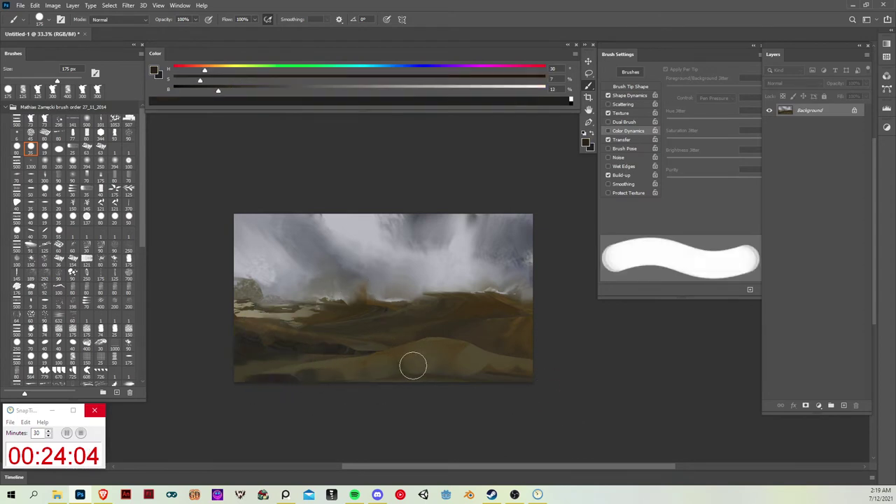
{"action": "mouse_move", "coordinate": [412, 374]}
{"action": "left_mouse_down"}
{"action": "mouse_move", "coordinate": [340, 382]}
{"action": "mouse_move", "coordinate": [423, 390]}
{"action": "mouse_move", "coordinate": [397, 375]}
{"action": "left_mouse_up"}
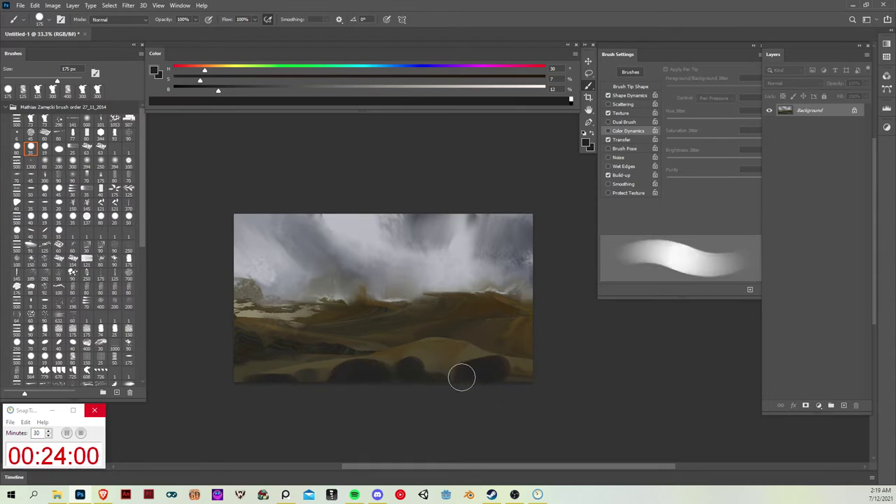
{"action": "left_click", "coordinate": [415, 347], "text": "alt"}
{"action": "mouse_move", "coordinate": [366, 378]}
{"action": "left_mouse_down"}
{"action": "mouse_move", "coordinate": [294, 377]}
{"action": "mouse_move", "coordinate": [439, 391]}
{"action": "left_mouse_up"}
- Reshape the hollows and the lower-right foreground with olive, brown and near-black tones sampled from the painting
{"action": "left_click", "coordinate": [257, 366], "text": "alt"}
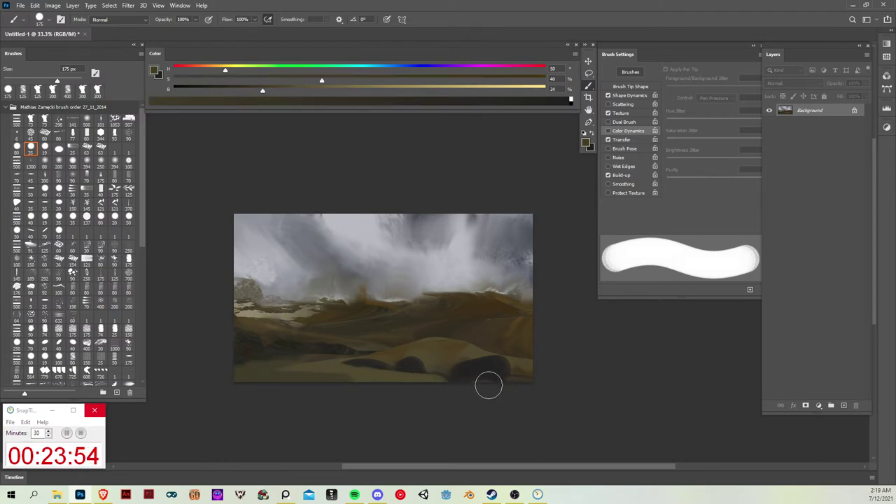
{"action": "left_click", "coordinate": [497, 339], "text": "alt"}
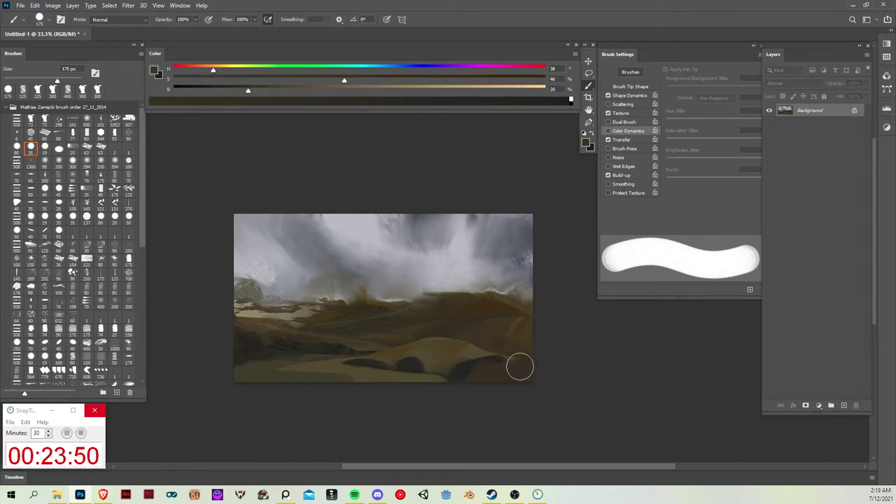
{"action": "left_click", "coordinate": [440, 366], "text": "alt"}
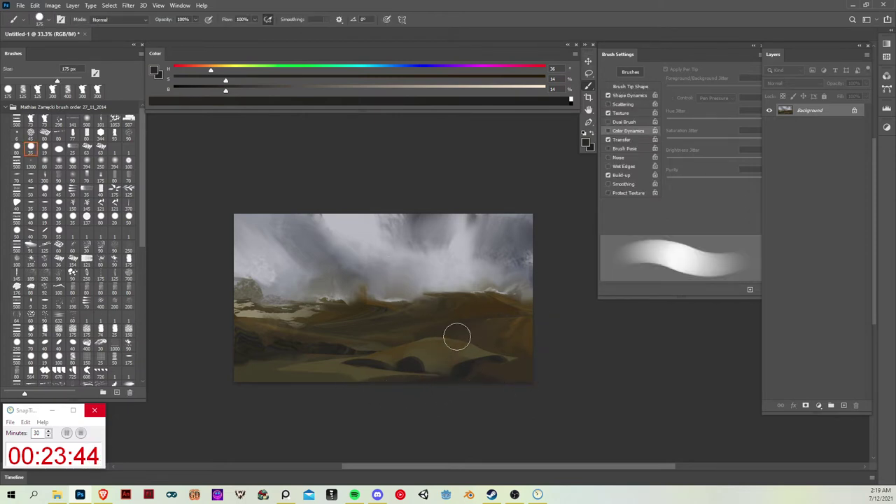
- Add a new layer and select the mid-grey cloud tones on the Background layer with the Magic Wand
{"action": "left_click", "coordinate": [844, 405]}
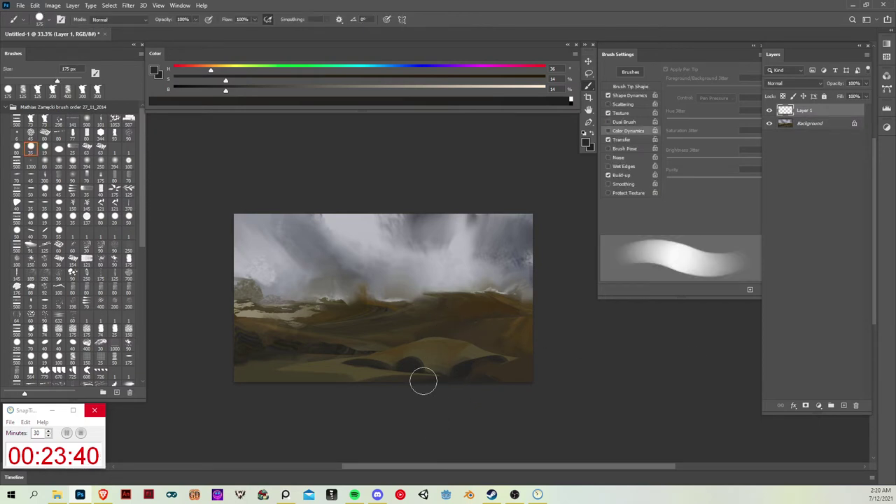
{"action": "key", "text": "w"}
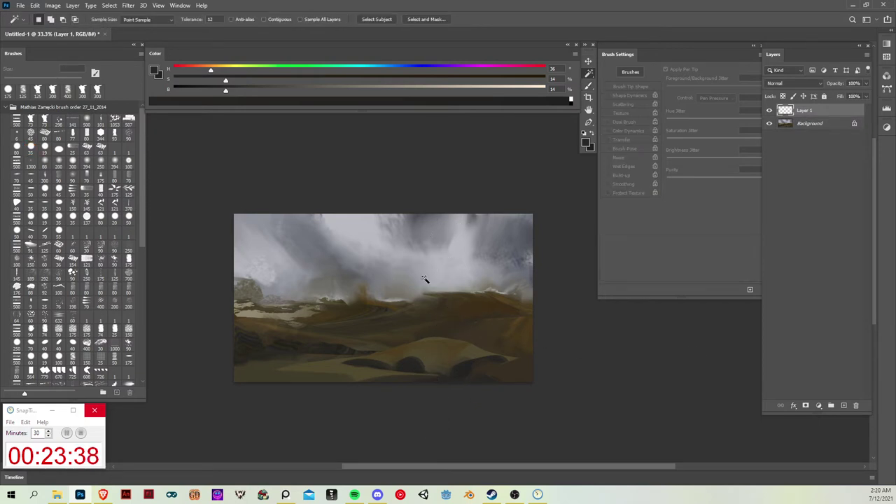
{"action": "left_click", "coordinate": [808, 124]}
{"action": "left_click", "coordinate": [357, 268]}
{"action": "key", "text": "b"}
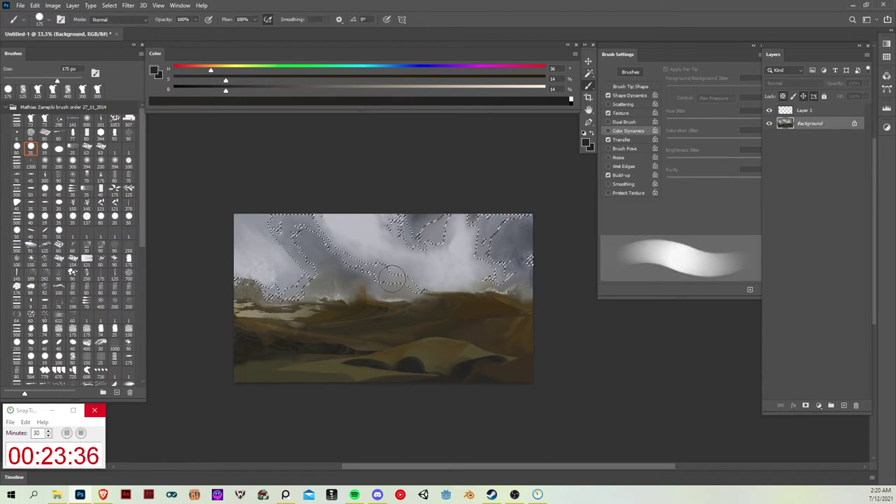
- Paint bright edges into the selected cloud tones in Color Dodge mode with sampled light grey, hue 223°, saturation 4%, brightness 76%, and deselect
{"action": "key", "text": "alt+shift+d"}
{"action": "left_click", "coordinate": [358, 238], "text": "alt"}
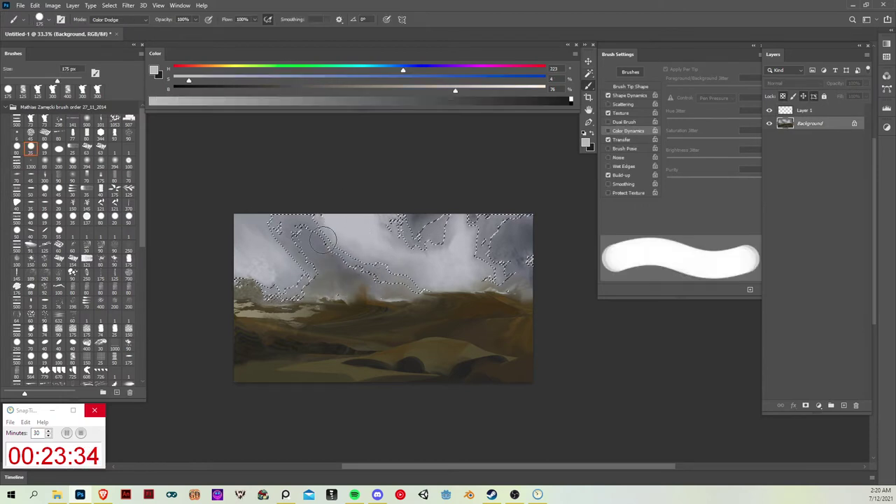
{"action": "mouse_move", "coordinate": [322, 241]}
{"action": "left_mouse_down"}
{"action": "mouse_move", "coordinate": [362, 283]}
{"action": "mouse_move", "coordinate": [423, 293]}
{"action": "left_mouse_up"}
{"action": "key", "text": "shift+bracketleft"}
{"action": "key", "text": "shift+bracketleft"}
{"action": "mouse_move", "coordinate": [302, 283]}
{"action": "left_mouse_down"}
{"action": "mouse_move", "coordinate": [306, 261]}
{"action": "mouse_move", "coordinate": [302, 287]}
{"action": "left_mouse_up"}
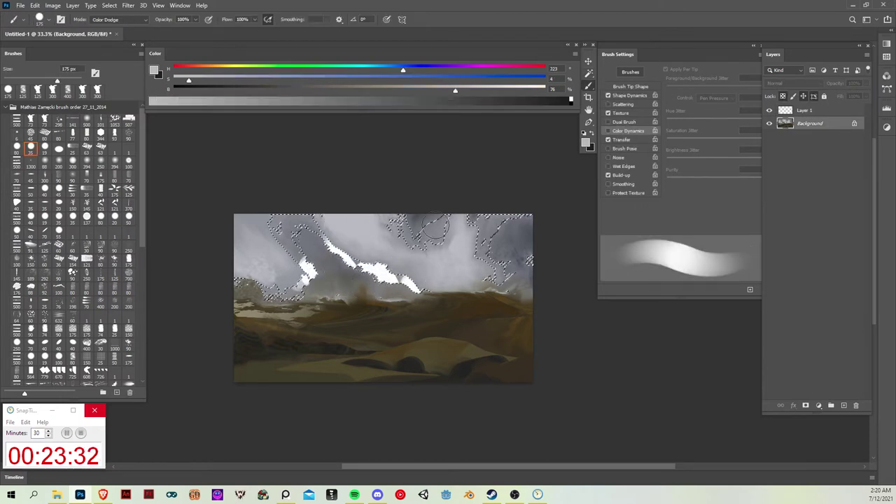
{"action": "left_click_drag", "start_coordinate": [407, 230], "coordinate": [426, 243]}
{"action": "mouse_move", "coordinate": [489, 252]}
{"action": "left_mouse_down"}
{"action": "mouse_move", "coordinate": [482, 277]}
{"action": "mouse_move", "coordinate": [531, 260]}
{"action": "left_mouse_up"}
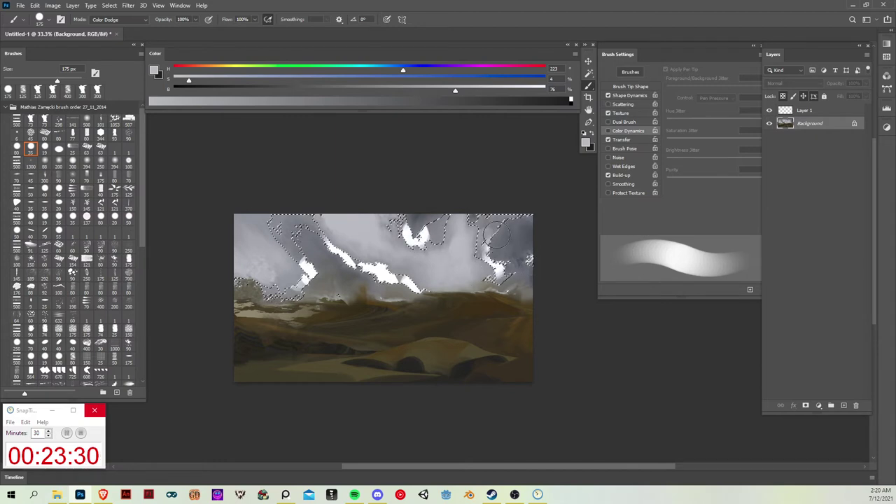
{"action": "left_click_drag", "start_coordinate": [495, 236], "coordinate": [255, 281]}
{"action": "key", "text": "ctrl+d"}
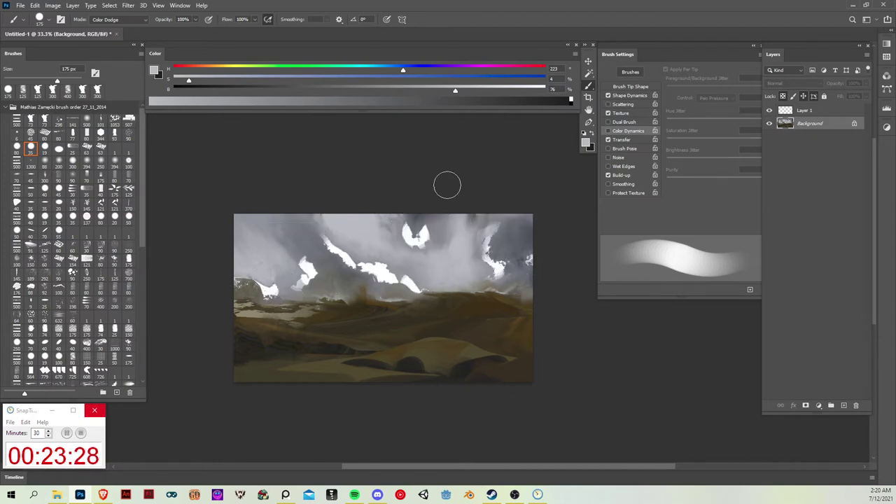
- Blend the bright cloud highlights across the sky into the surrounding greys with the Smudge tool at 125 px and 100% strength
{"action": "key", "text": "r"}
{"action": "mouse_move", "coordinate": [300, 249]}
{"action": "left_mouse_down"}
{"action": "mouse_move", "coordinate": [320, 273]}
{"action": "mouse_move", "coordinate": [297, 279]}
{"action": "left_mouse_up"}
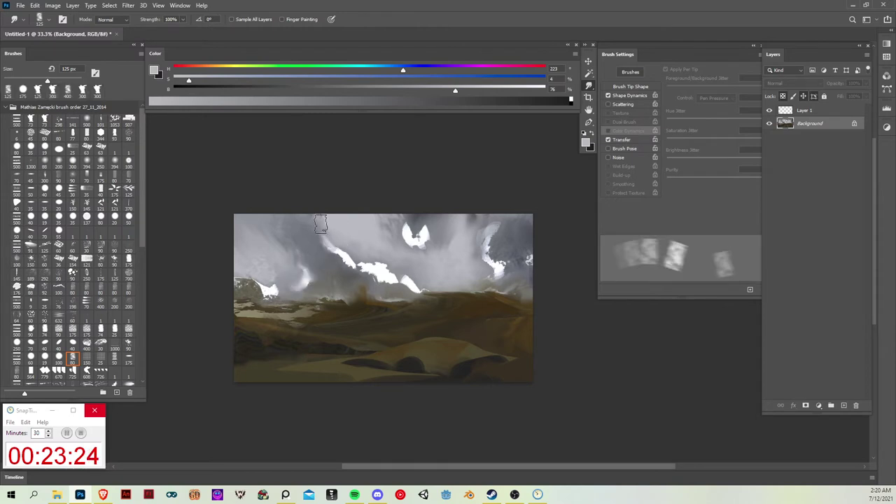
{"action": "left_click_drag", "start_coordinate": [321, 224], "coordinate": [347, 241]}
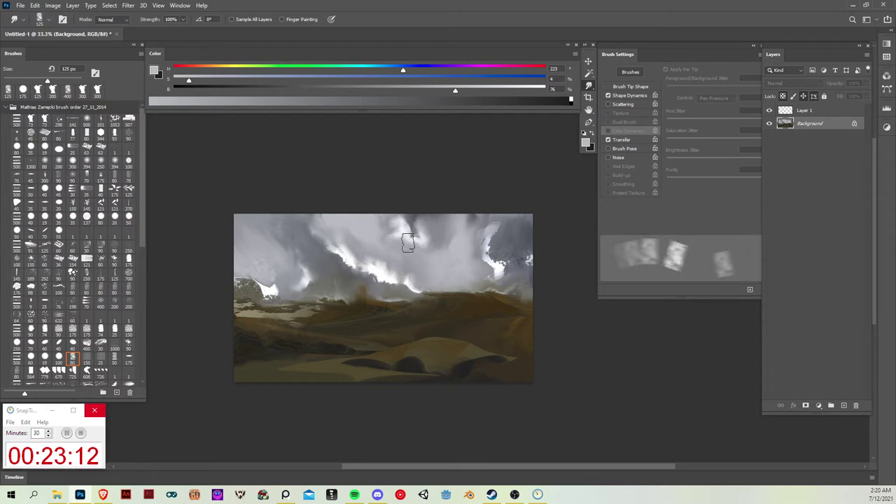
{"action": "mouse_move", "coordinate": [439, 250]}
{"action": "left_mouse_down"}
{"action": "mouse_move", "coordinate": [491, 238]}
{"action": "mouse_move", "coordinate": [482, 255]}
{"action": "mouse_move", "coordinate": [496, 231]}
{"action": "left_mouse_up"}
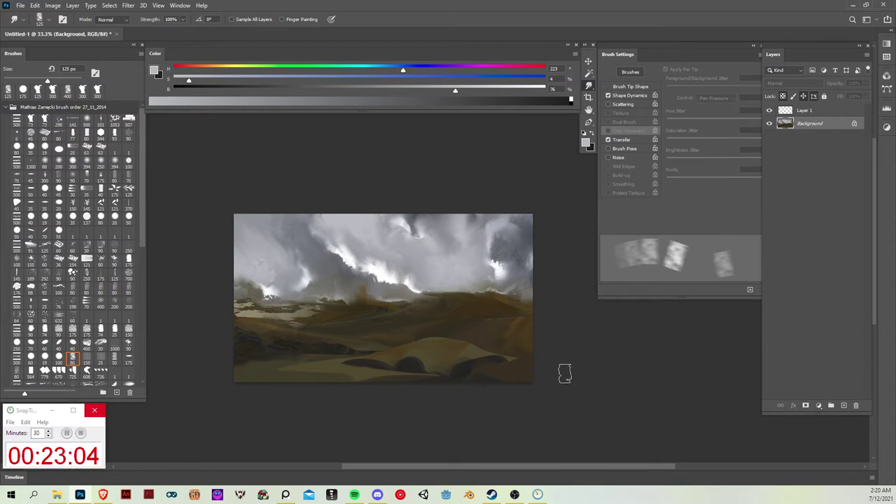
- Select the brown hill tones with the Magic Wand and set up a soft 400 px brush flattened to 33% roundness
{"action": "key", "text": "v"}
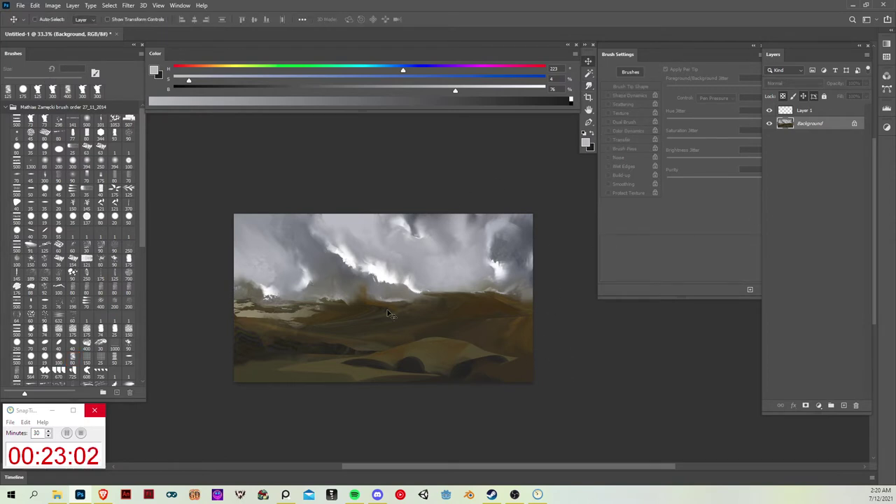
{"action": "key", "text": "w"}
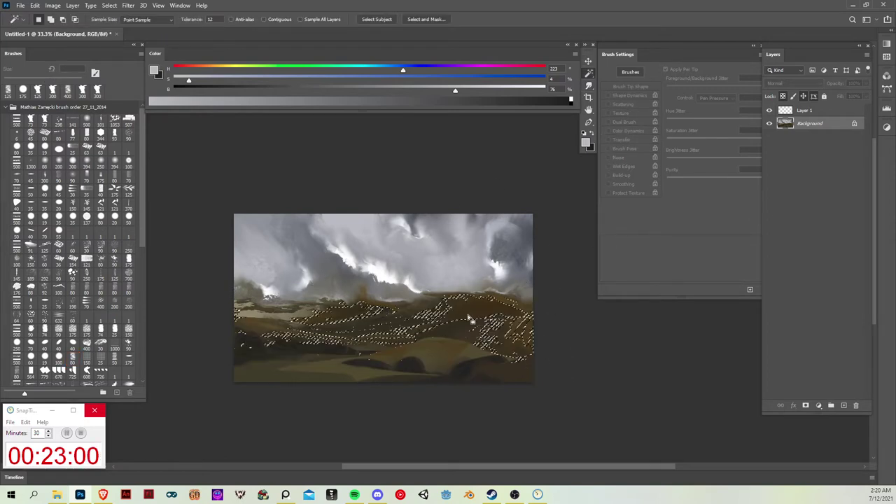
{"action": "key", "text": "b"}
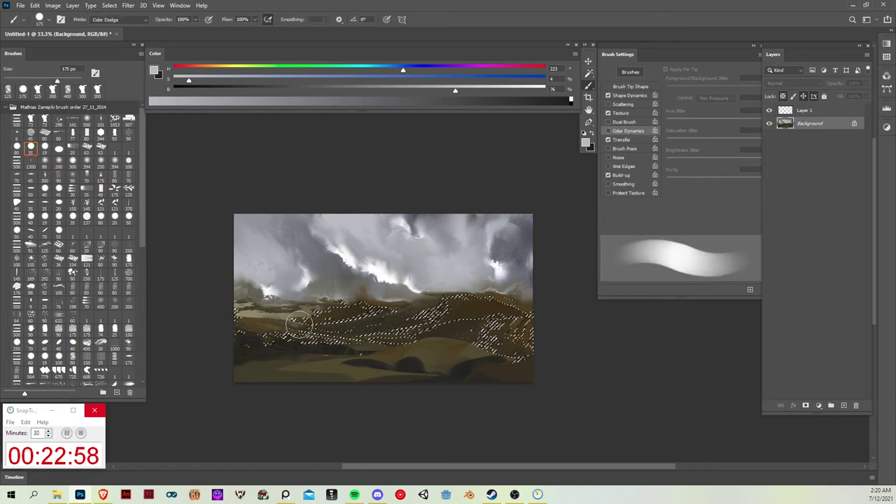
{"action": "left_click", "coordinate": [86, 120]}
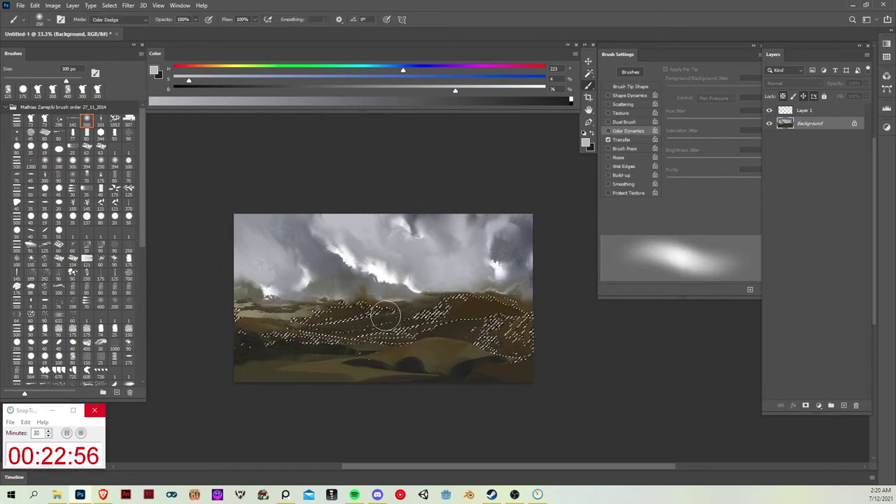
{"action": "left_click", "coordinate": [631, 86]}
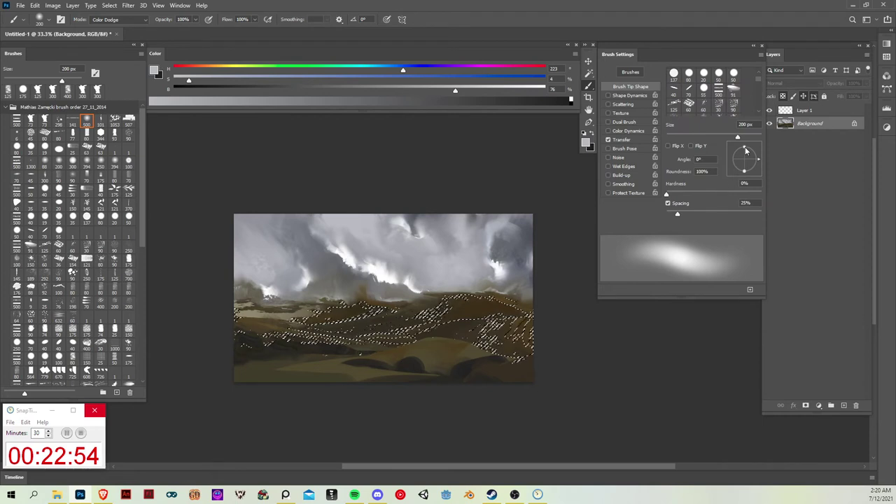
{"action": "left_click_drag", "start_coordinate": [746, 151], "coordinate": [745, 155]}
{"action": "key", "text": "bracketright"}
{"action": "key", "text": "bracketright"}
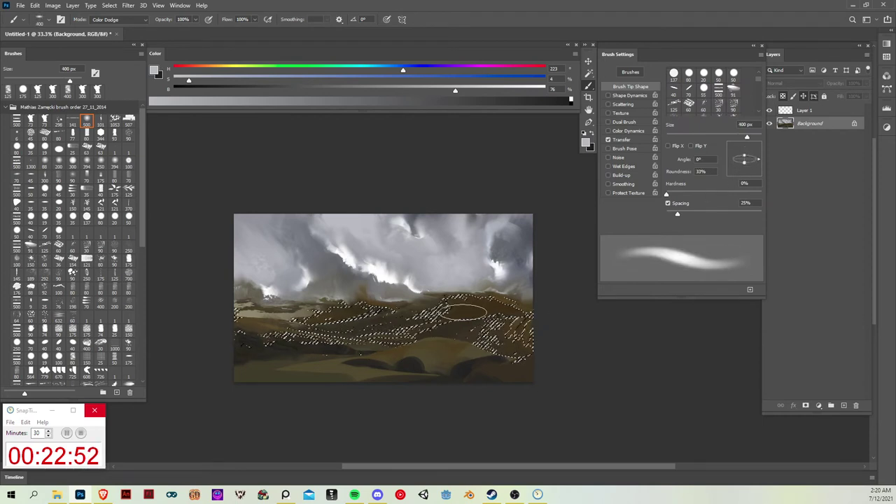
- Paint Color Dodge light over the selected hills in olive with hue 48°, saturation 47% and brightness 54%
{"action": "left_click", "coordinate": [487, 319], "text": "alt"}
{"action": "left_click", "coordinate": [225, 70]}
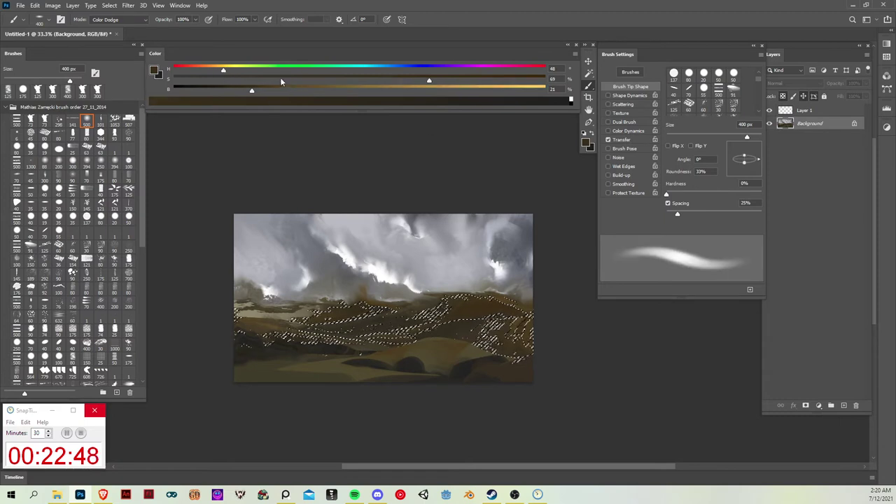
{"action": "left_click", "coordinate": [280, 79]}
{"action": "left_click_drag", "start_coordinate": [353, 89], "coordinate": [372, 84]}
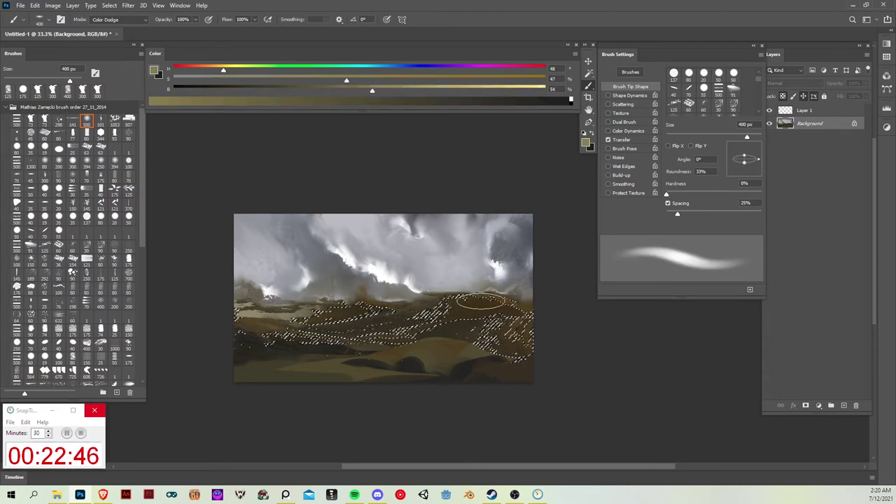
{"action": "left_click_drag", "start_coordinate": [480, 301], "coordinate": [455, 342]}
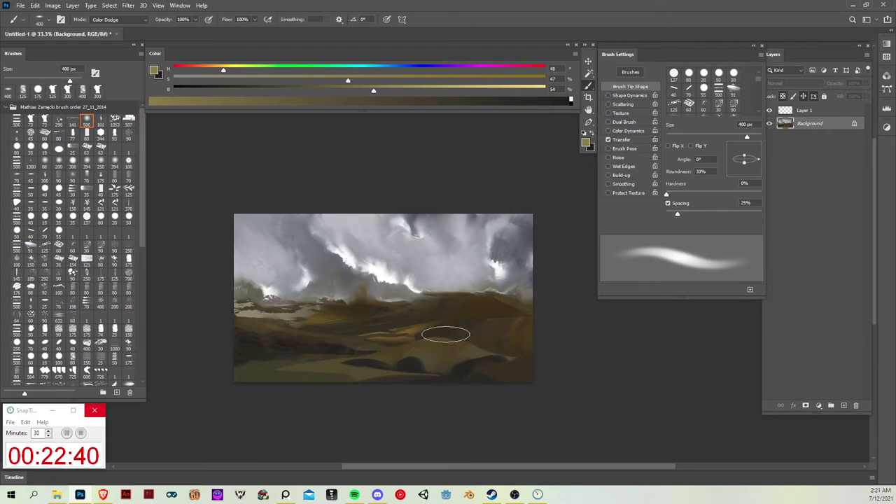
- Add warm Color Dodge light to the lower-right slopes, undo the unwanted strokes, deselect and switch to the Smudge tool
{"action": "key", "text": "w"}
{"action": "key", "text": "b"}
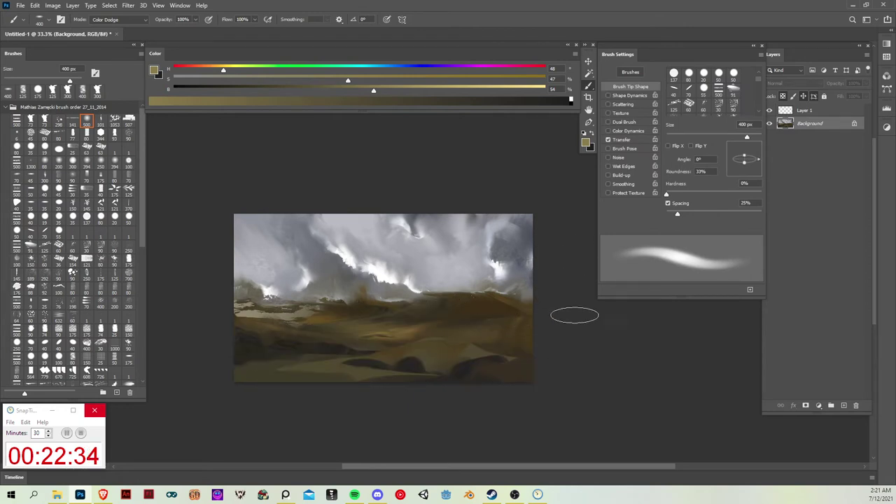
{"action": "key", "text": "ctrl+z"}
{"action": "key", "text": "ctrl+z"}
{"action": "mouse_move", "coordinate": [527, 346]}
{"action": "left_mouse_down"}
{"action": "mouse_move", "coordinate": [490, 345]}
{"action": "mouse_move", "coordinate": [534, 344]}
{"action": "mouse_move", "coordinate": [476, 340]}
{"action": "mouse_move", "coordinate": [534, 347]}
{"action": "left_mouse_up"}
{"action": "key", "text": "ctrl+z"}
{"action": "key", "text": "ctrl+d"}
{"action": "key", "text": "r"}
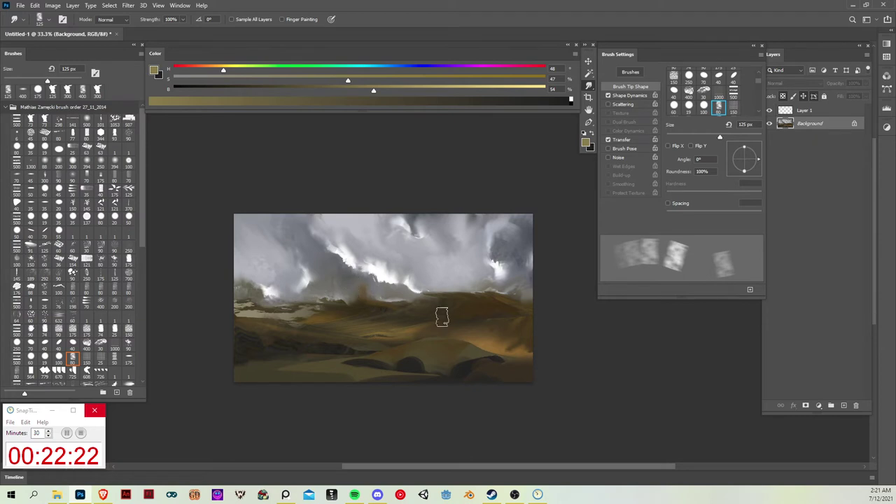
- Define the left ridge's skyline with near-white sampled from the clouds, using a hard 50 px brush in Normal mode, and smudge the edge
{"action": "key", "text": "b"}
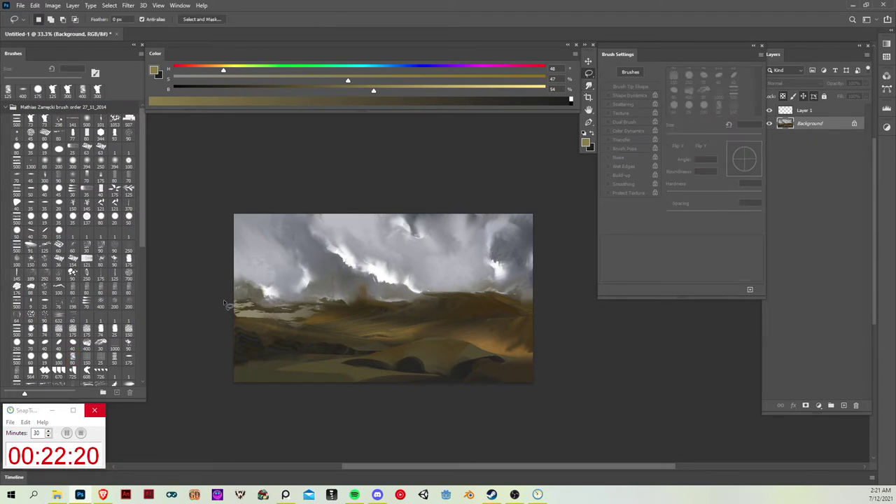
{"action": "left_click", "coordinate": [31, 148]}
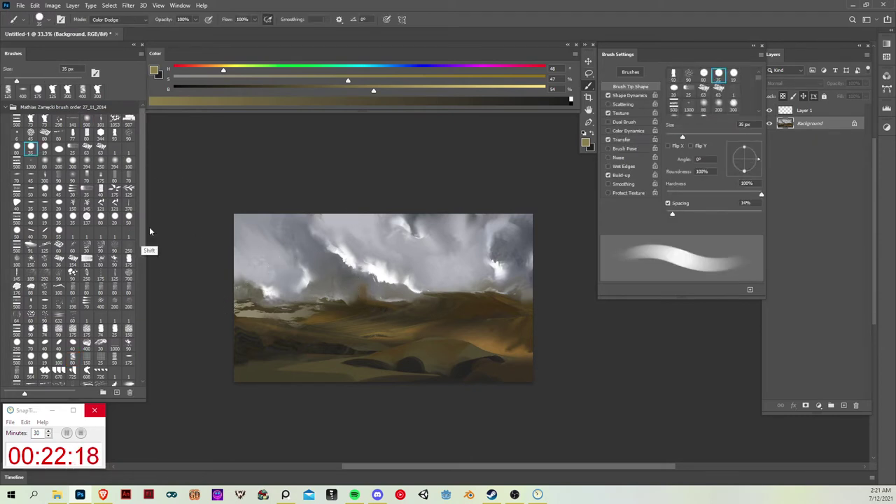
{"action": "key", "text": "shift+alt+n"}
{"action": "left_click", "coordinate": [286, 288], "text": "alt"}
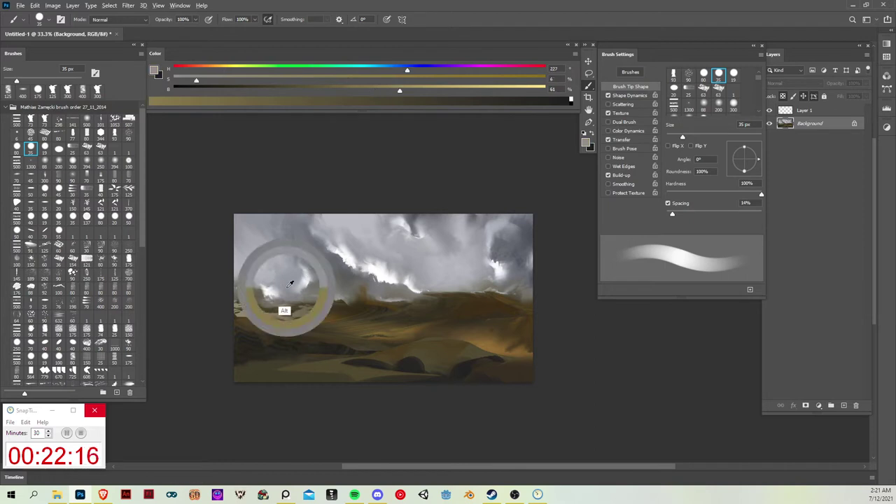
{"action": "key", "text": "bracketright"}
{"action": "key", "text": "period"}
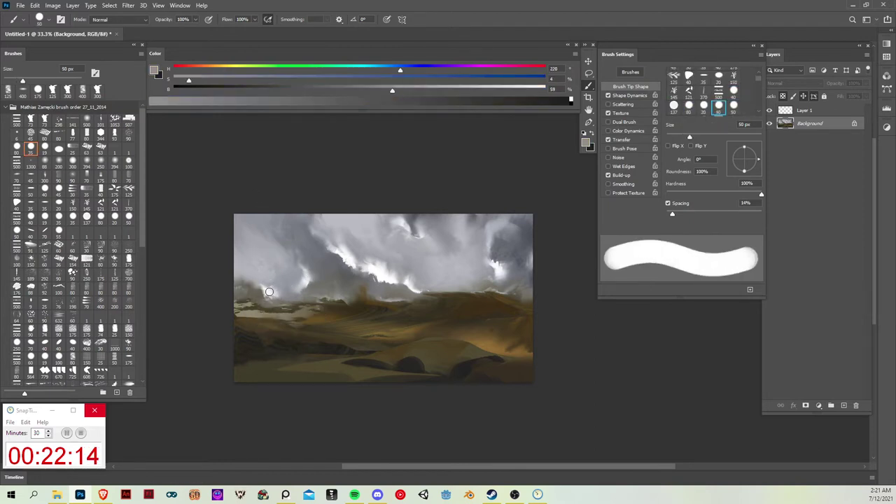
{"action": "left_click", "coordinate": [269, 291], "text": "alt"}
{"action": "mouse_move", "coordinate": [236, 288]}
{"action": "left_mouse_down"}
{"action": "mouse_move", "coordinate": [251, 281]}
{"action": "mouse_move", "coordinate": [240, 278]}
{"action": "left_mouse_up"}
{"action": "key", "text": "r"}
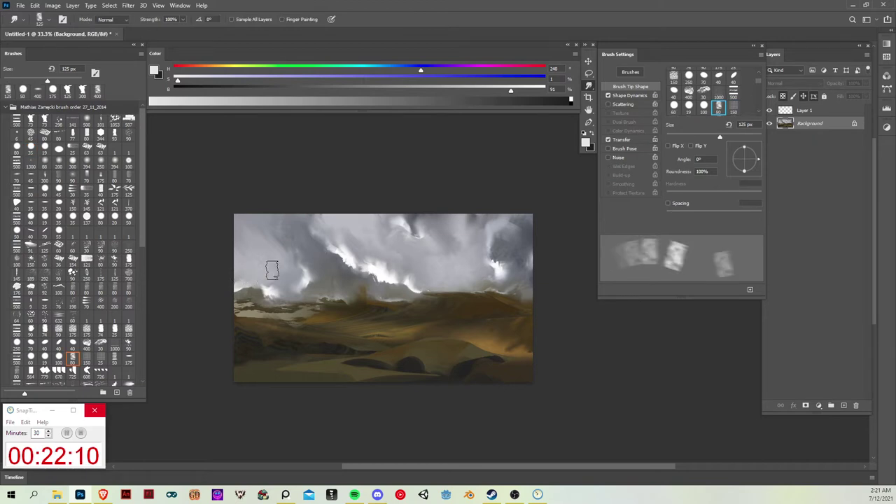
{"action": "key", "text": "b"}
{"action": "key", "text": "r"}
- Lasso the sky above the central distant hill, paint its edge light grey with hue 225°, saturation 4%, brightness 82%, deselect and smudge it
{"action": "key", "text": "l"}
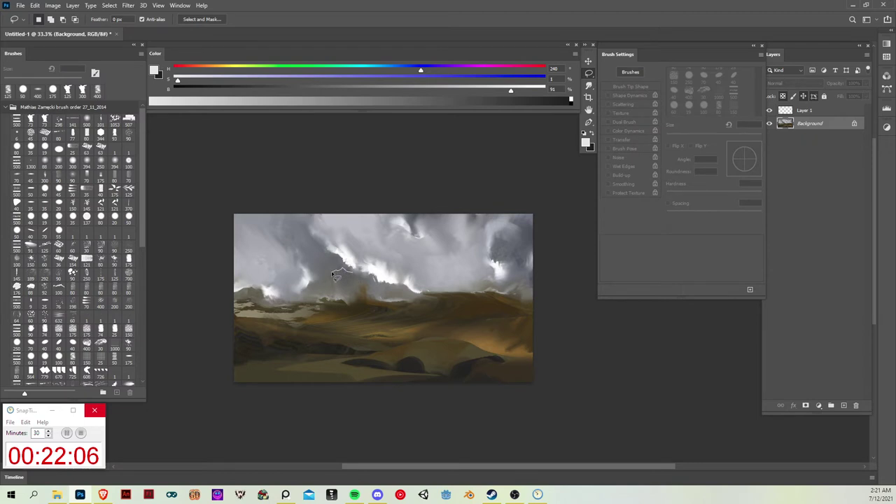
{"action": "mouse_move", "coordinate": [334, 274]}
{"action": "left_mouse_down"}
{"action": "mouse_move", "coordinate": [306, 287]}
{"action": "mouse_move", "coordinate": [280, 264]}
{"action": "mouse_move", "coordinate": [378, 259]}
{"action": "left_mouse_up"}
{"action": "key", "text": "b"}
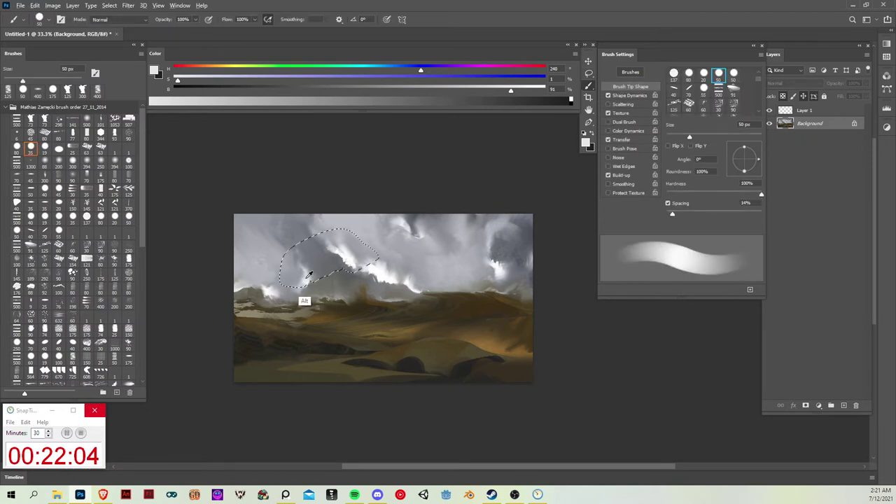
{"action": "key", "text": "ctrl+d"}
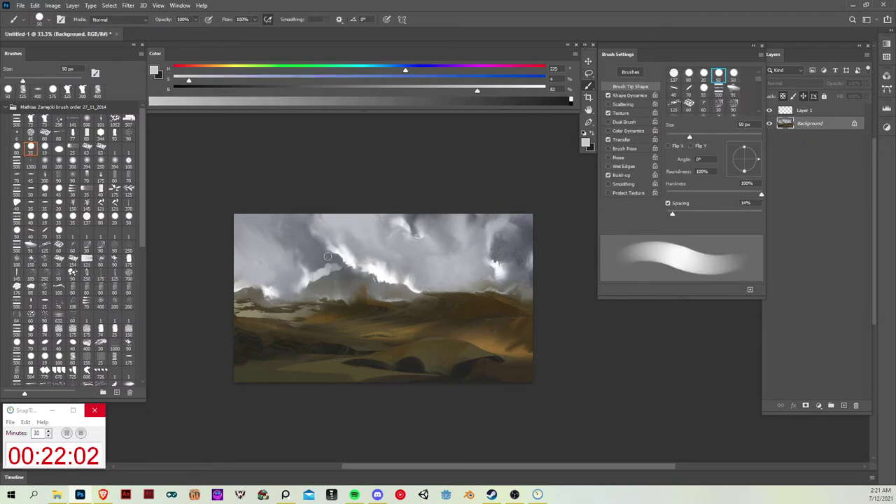
{"action": "key", "text": "r"}
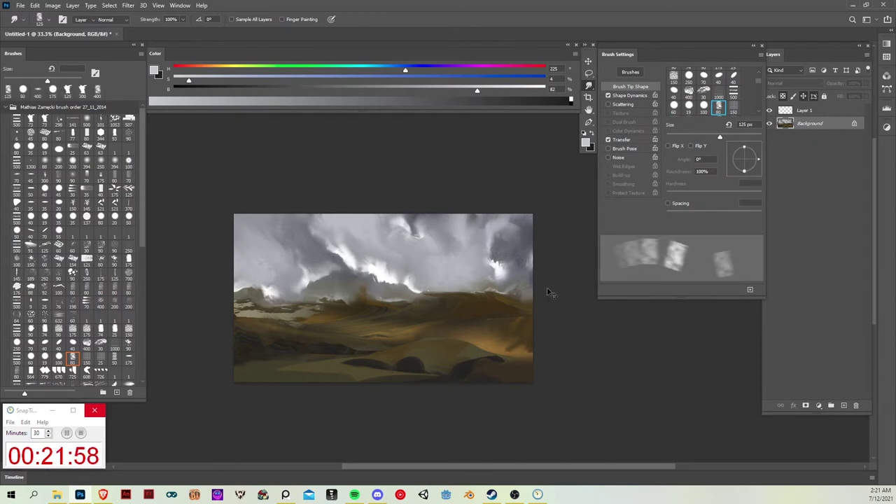
- Paint over the small brown peak on the central distant hill with sampled grey-brown, hue 36°, saturation 14%, brightness 43%, and smudge it
{"action": "key", "text": "v"}
{"action": "key", "text": "b"}
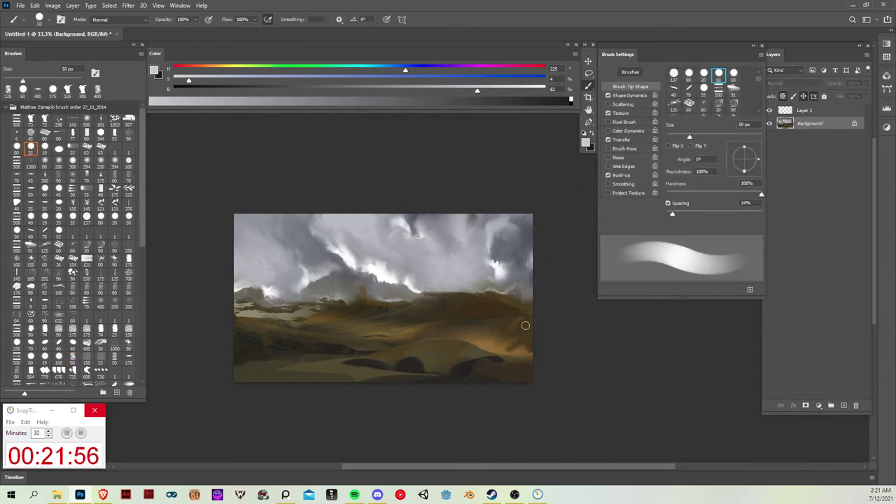
{"action": "left_click", "coordinate": [368, 286], "text": "alt"}
{"action": "mouse_move", "coordinate": [365, 290]}
{"action": "left_mouse_down"}
{"action": "mouse_move", "coordinate": [378, 292]}
{"action": "mouse_move", "coordinate": [356, 292]}
{"action": "left_mouse_up"}
{"action": "key", "text": "r"}
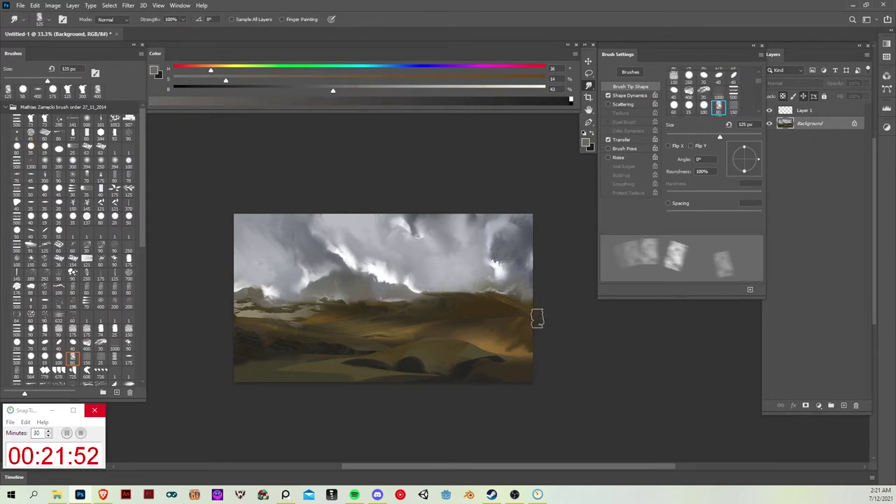
{"action": "key", "text": "v"}
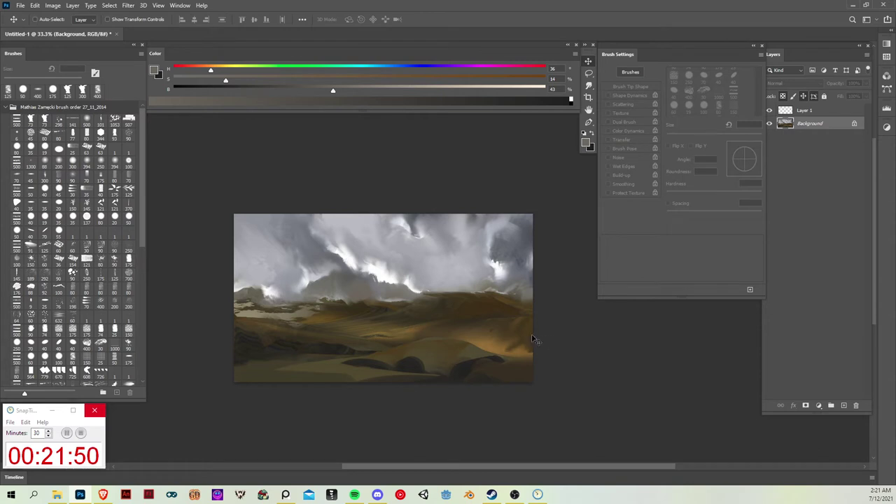
- Texture the lower-right foreground and dune shadows with the 298 px textured brush, using sampled dark brown and olive-brown, and deselect
{"action": "key", "text": "b"}
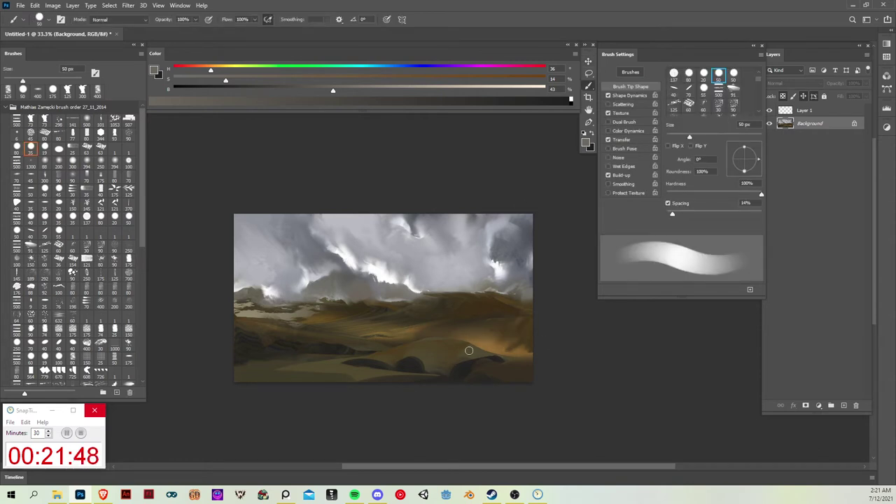
{"action": "left_click", "coordinate": [59, 121]}
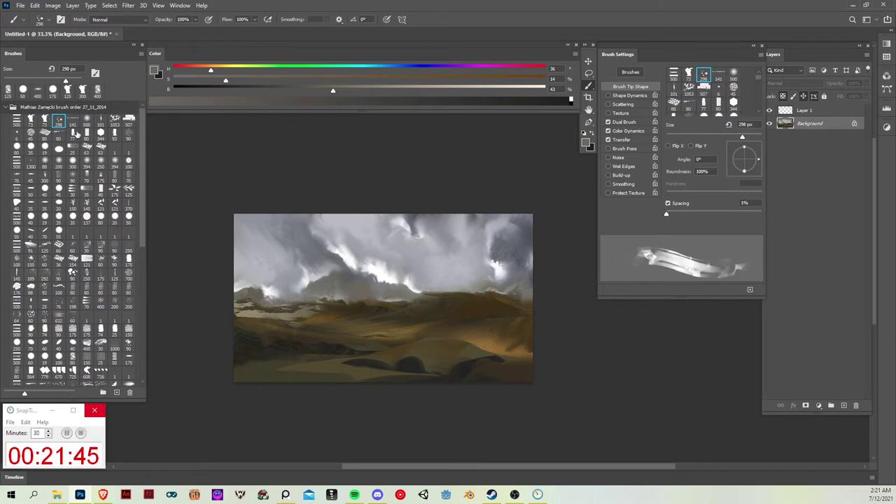
{"action": "left_click", "coordinate": [512, 359], "text": "alt"}
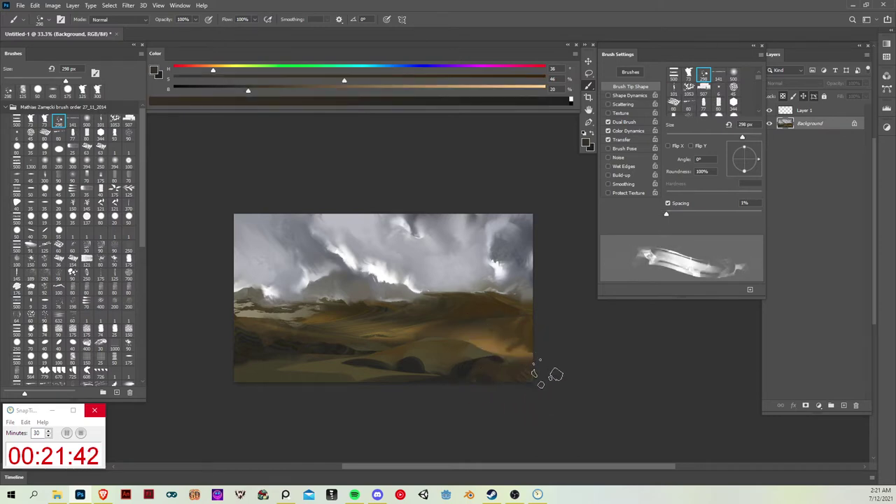
{"action": "key", "text": "ctrl+h"}
{"action": "left_click", "coordinate": [436, 355], "text": "alt"}
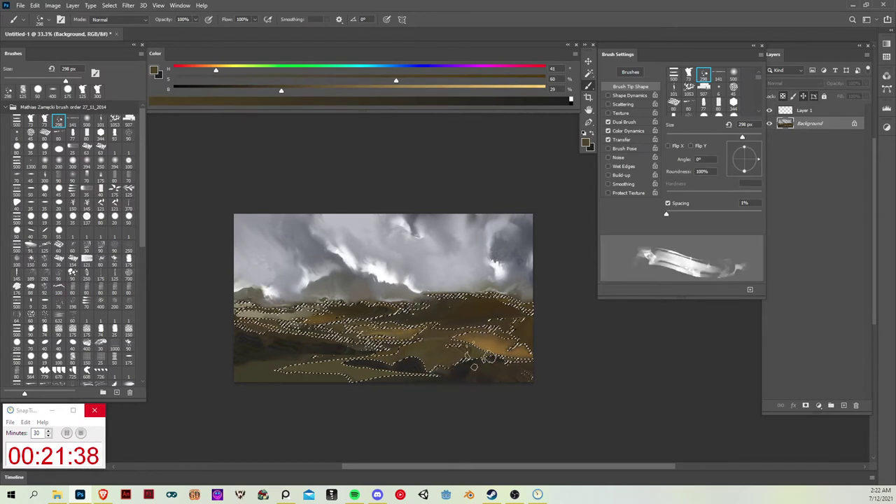
{"action": "left_click", "coordinate": [282, 373], "text": "alt"}
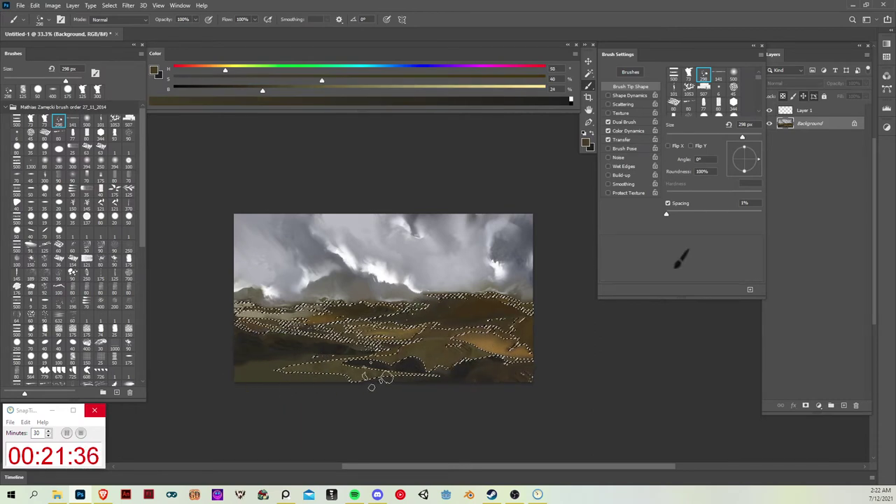
{"action": "key", "text": "ctrl+d"}
- Select the foreground's olive tones by colour, texture them with the 298 px brush in sampled olive and dark brown, deselect and smudge
{"action": "key", "text": "w"}
{"action": "left_click", "coordinate": [281, 371]}
{"action": "key", "text": "b"}
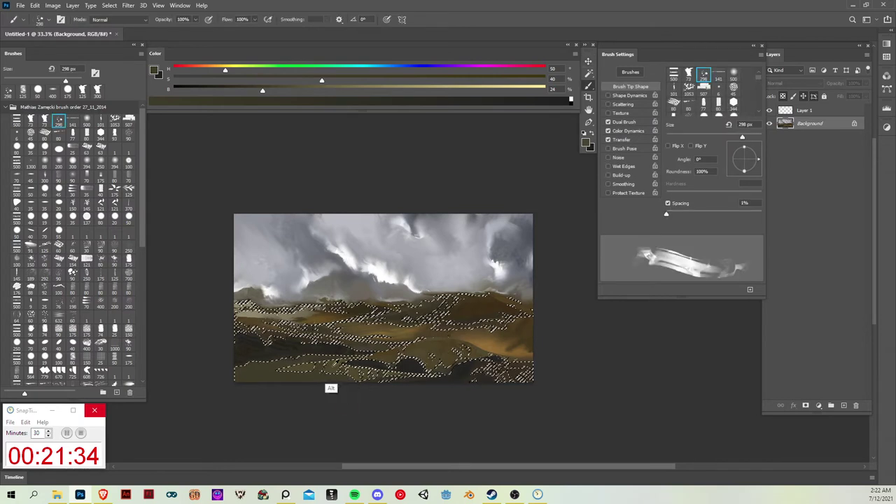
{"action": "left_click", "coordinate": [330, 369], "text": "alt"}
{"action": "left_click_drag", "start_coordinate": [241, 382], "coordinate": [223, 387]}
{"action": "mouse_move", "coordinate": [324, 368]}
{"action": "left_mouse_down"}
{"action": "mouse_move", "coordinate": [296, 378]}
{"action": "mouse_move", "coordinate": [326, 386]}
{"action": "left_mouse_up"}
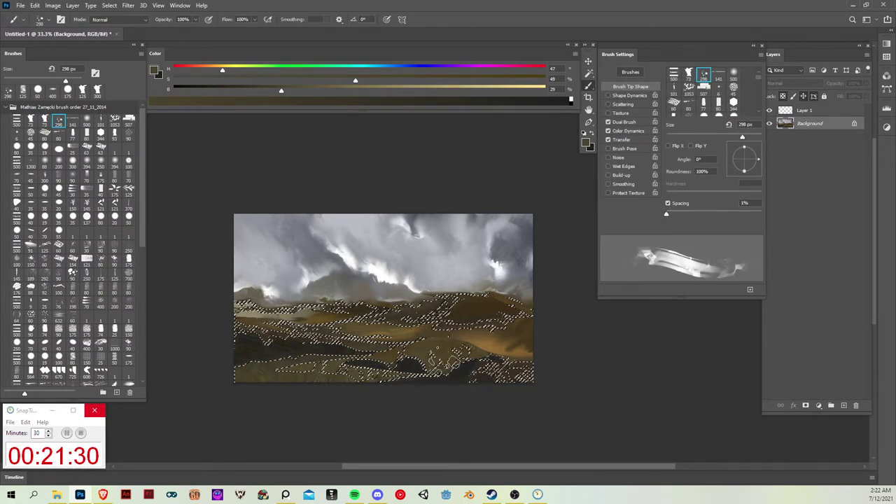
{"action": "key", "text": "ctrl+d"}
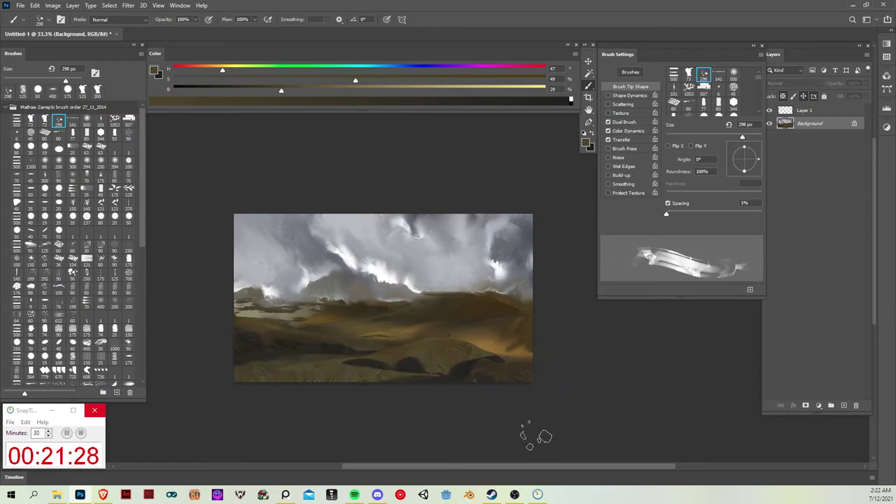
{"action": "left_click", "coordinate": [413, 379], "text": "alt"}
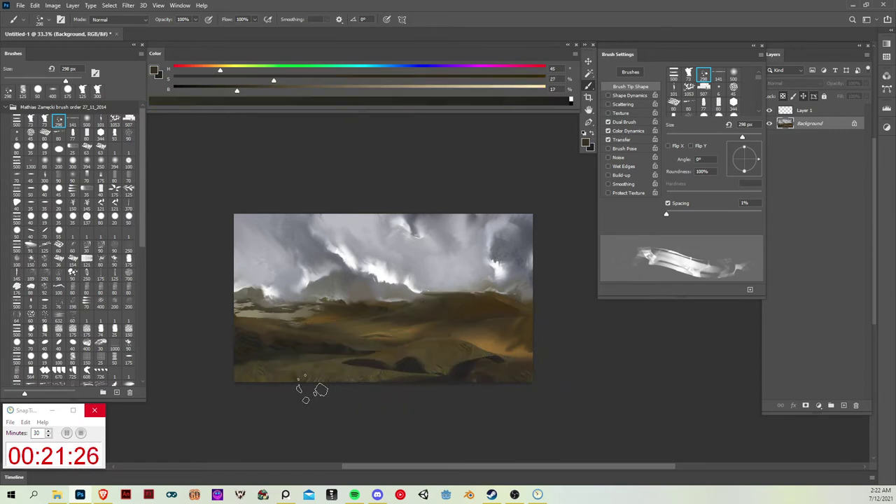
{"action": "key", "text": "r"}
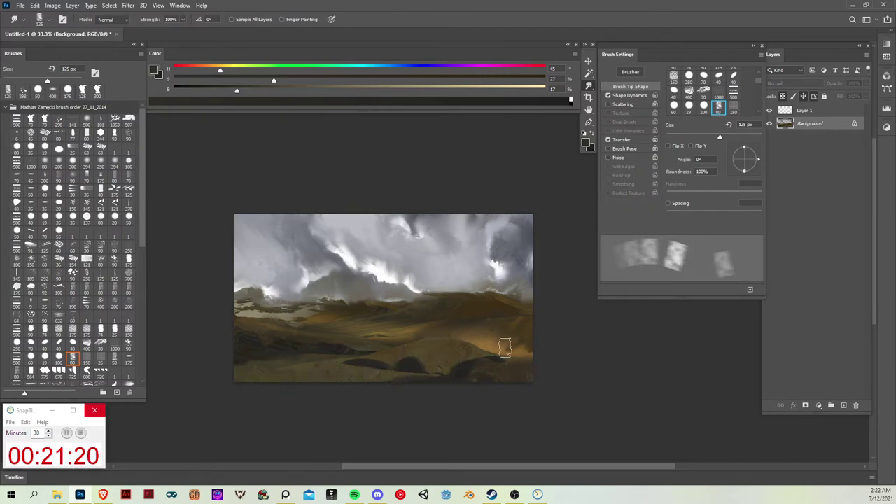
- Select the brown tones of the right hill by colour with the Magic Wand, adding neighbouring shades at tolerance 12
{"action": "key", "text": "v"}
{"action": "left_click_drag", "start_coordinate": [500, 336], "coordinate": [483, 360]}
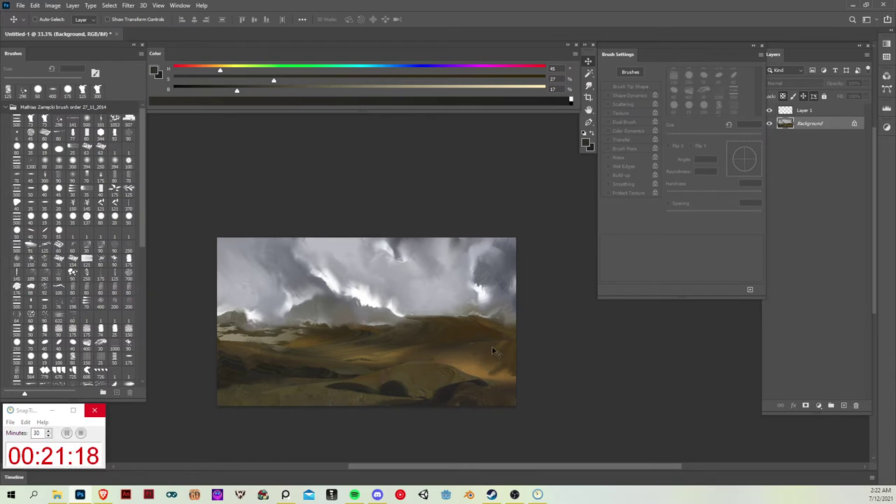
{"action": "key", "text": "w"}
{"action": "left_click", "coordinate": [474, 321]}
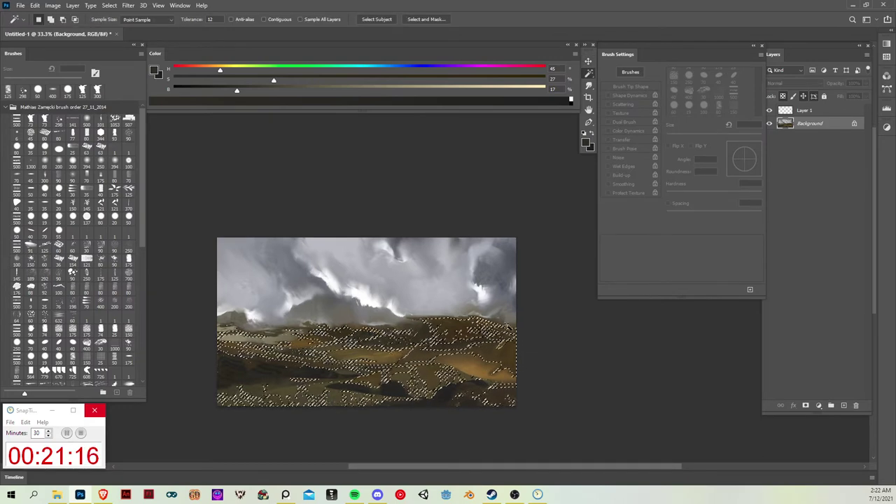
{"action": "left_click", "coordinate": [483, 331], "text": "shift"}
{"action": "left_click", "coordinate": [470, 327], "text": "shift"}
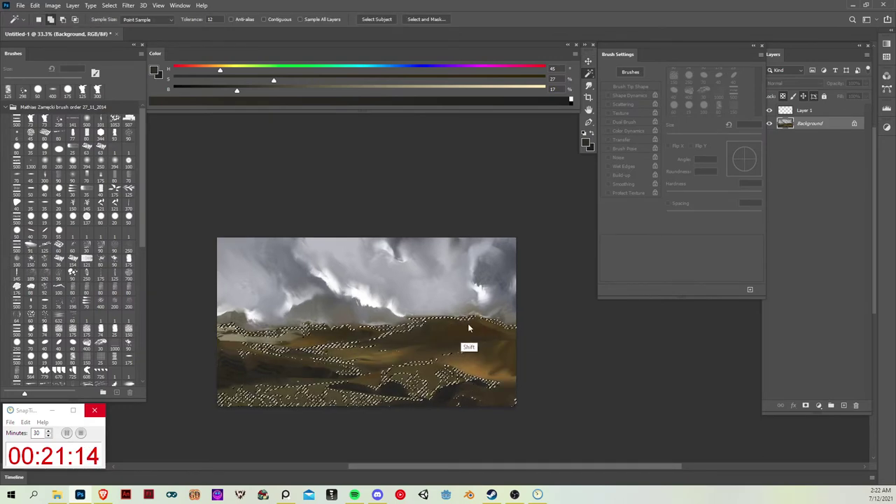
{"action": "left_click", "coordinate": [498, 330], "text": "shift"}
- Set up a soft 200 px brush with 0% hardness and its roundness flattened to 53%
{"action": "key", "text": "b"}
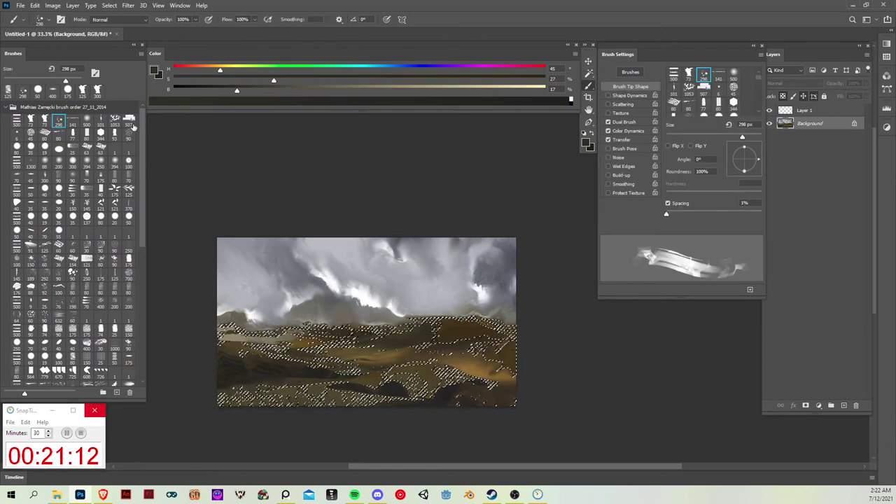
{"action": "key", "text": "bracketleft"}
{"action": "key", "text": "bracketleft"}
{"action": "key", "text": "bracketleft"}
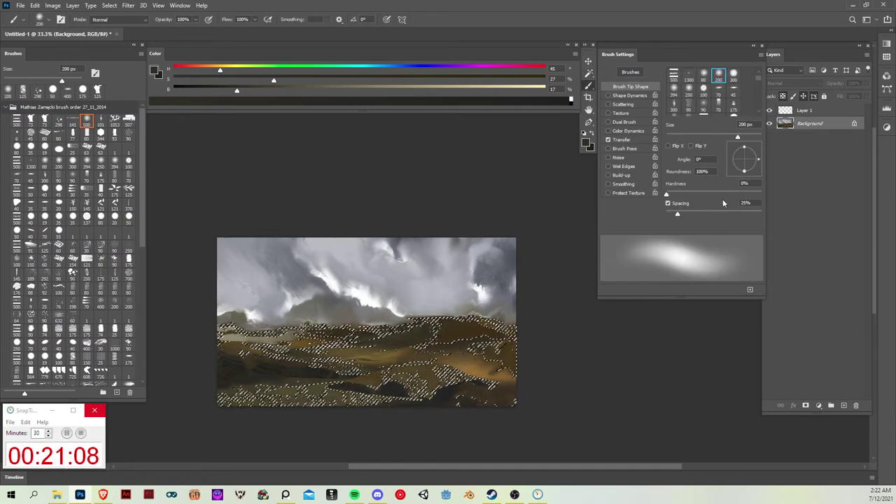
{"action": "left_click_drag", "start_coordinate": [744, 147], "coordinate": [745, 152]}
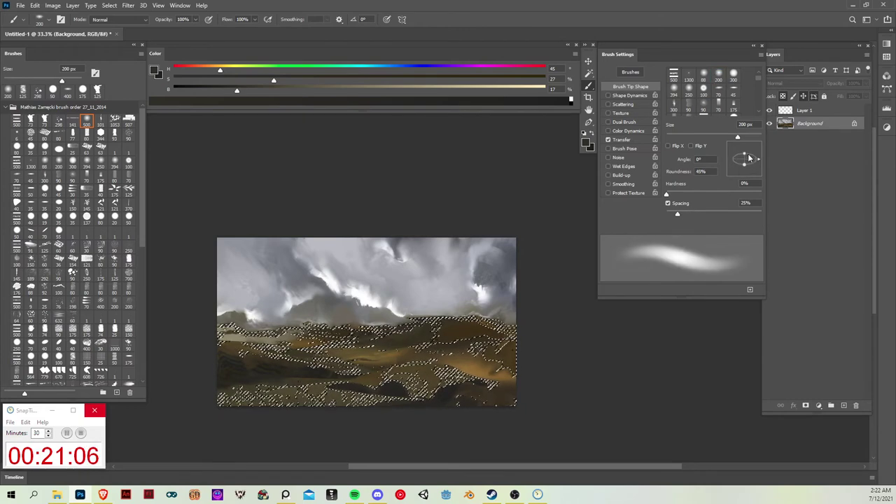
- Try lighting the right hill's crest in Color Dodge mode with sampled orange-brown, and undo the stroke
{"action": "key", "text": "alt+shift+d"}
{"action": "left_click", "coordinate": [477, 367], "text": "alt"}
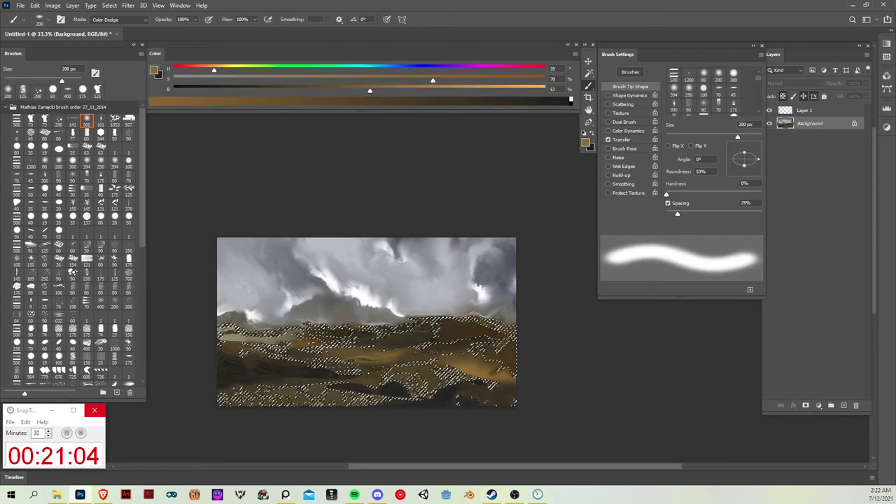
{"action": "left_click_drag", "start_coordinate": [338, 343], "coordinate": [452, 316]}
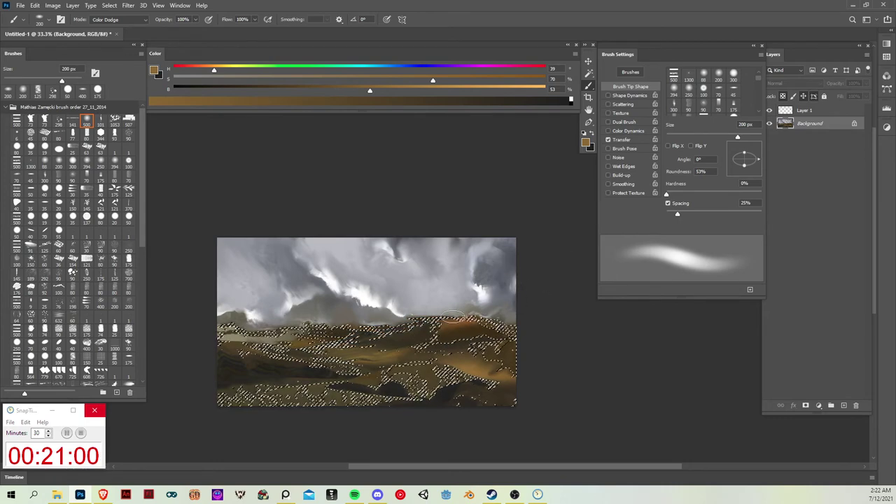
{"action": "key", "text": "ctrl+d"}
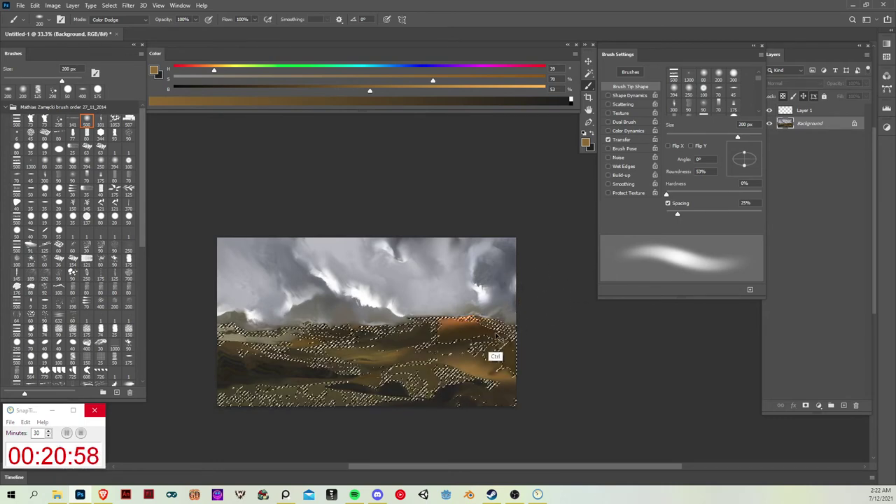
{"action": "key", "text": "ctrl+z"}
- Lighten the selected right hill in Overlay mode with ochre, hue 49°, saturation 60%, brightness 56%, and return to Normal mode
{"action": "left_click", "coordinate": [224, 69]}
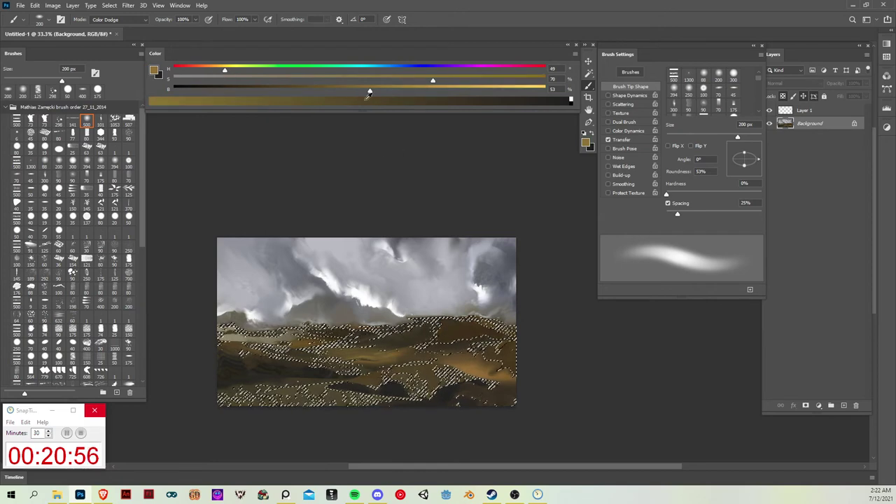
{"action": "left_click", "coordinate": [360, 79]}
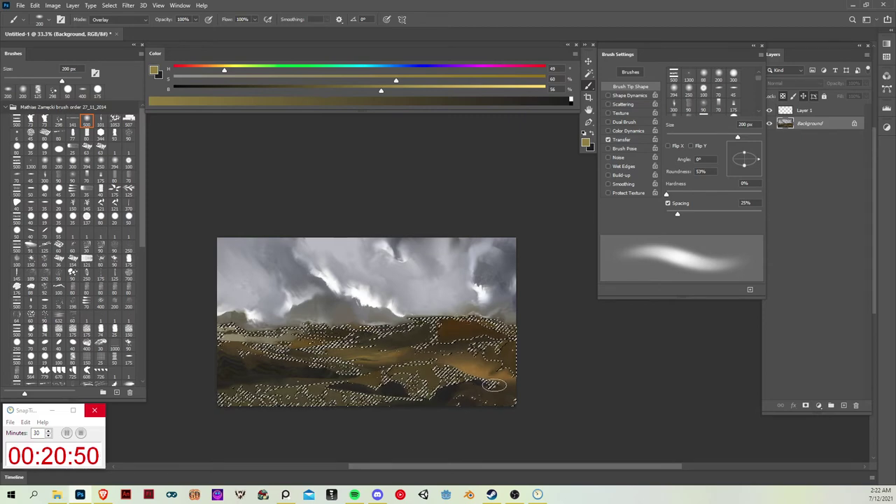
{"action": "key", "text": "alt+shift"}
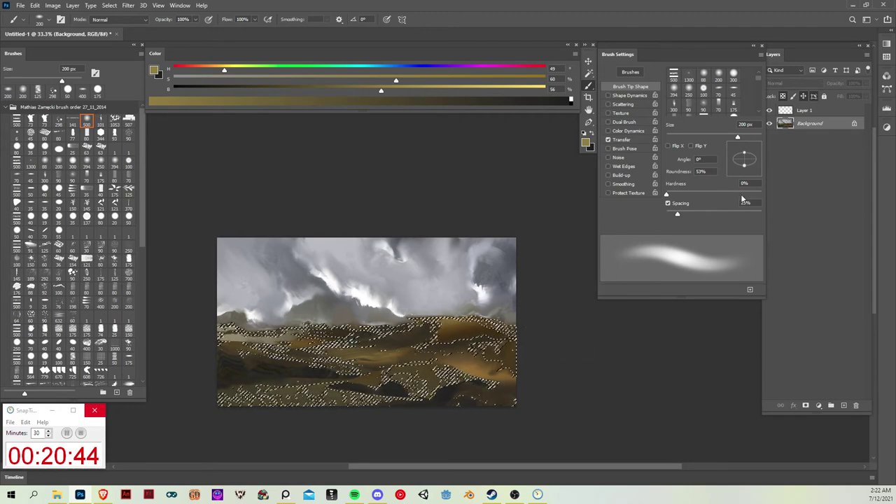
- Paint thin ochre highlights across the right hill with the soft brush at 21% roundness and 100 px, deselect and smudge them
{"action": "left_click_drag", "start_coordinate": [745, 166], "coordinate": [743, 162]}
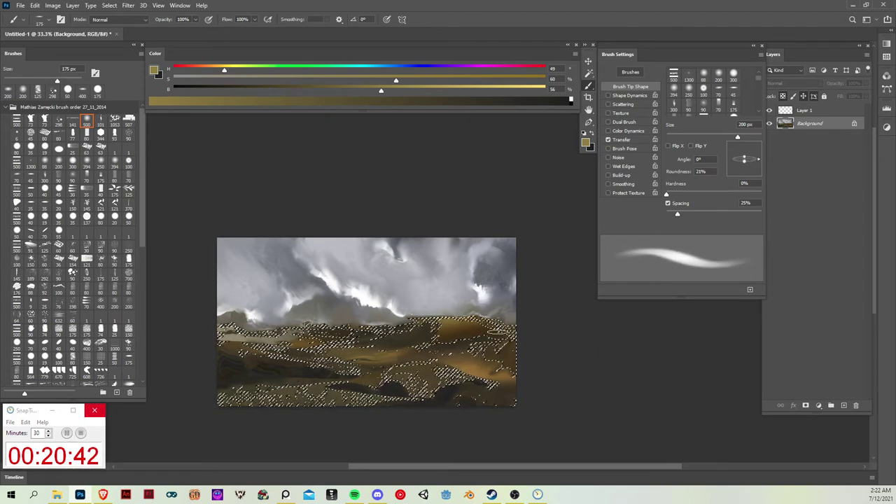
{"action": "key", "text": "bracketleft"}
{"action": "key", "text": "bracketleft"}
{"action": "key", "text": "bracketleft"}
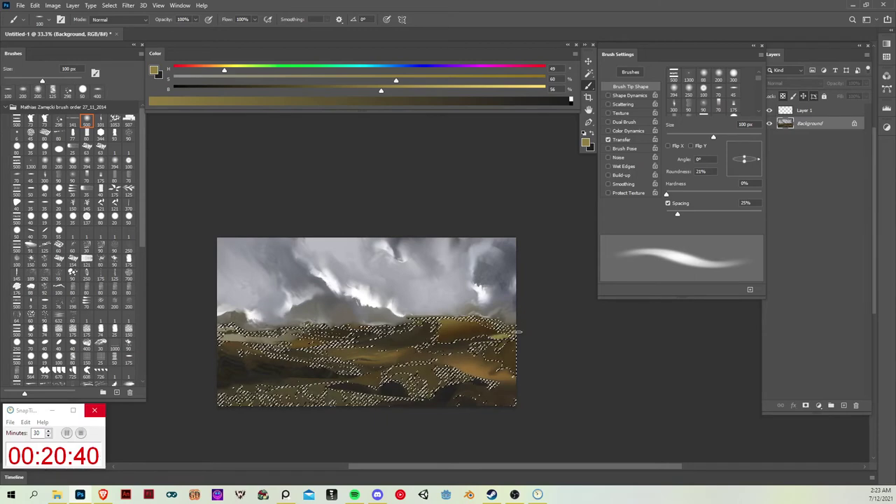
{"action": "left_click_drag", "start_coordinate": [505, 336], "coordinate": [449, 327]}
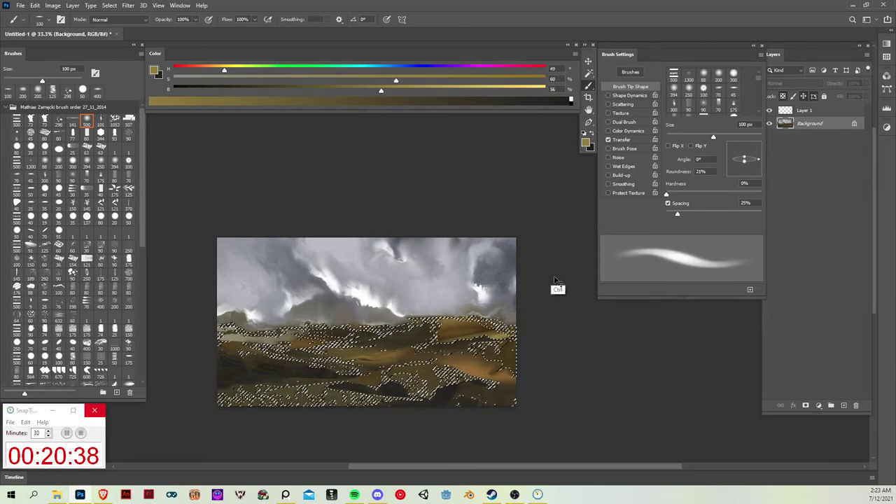
{"action": "key", "text": "ctrl+d"}
{"action": "key", "text": "ctrl+shift+d"}
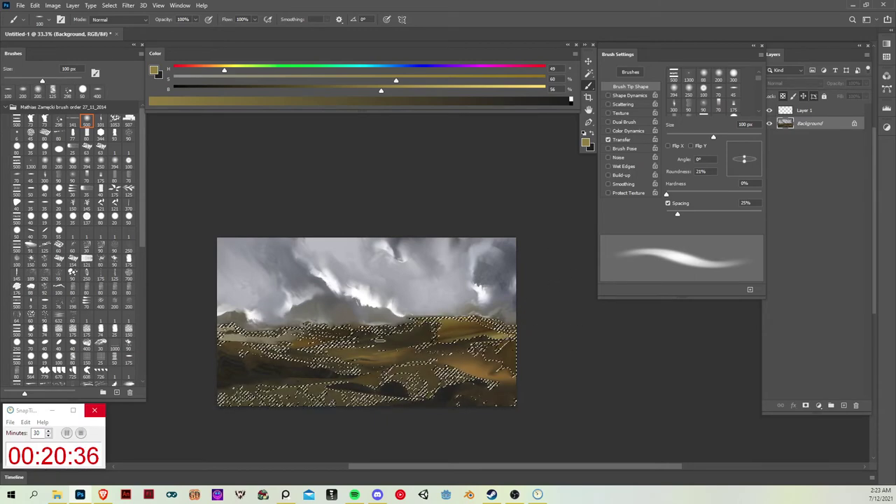
{"action": "key", "text": "ctrl+d"}
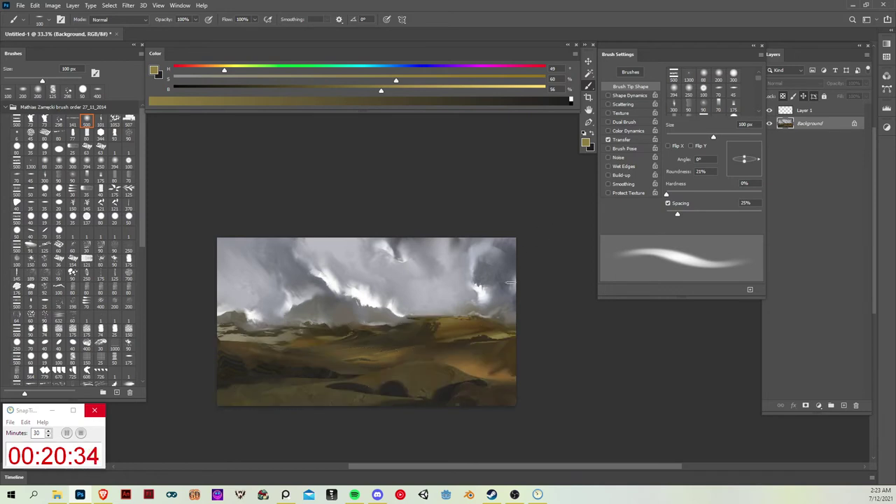
{"action": "key", "text": "r"}
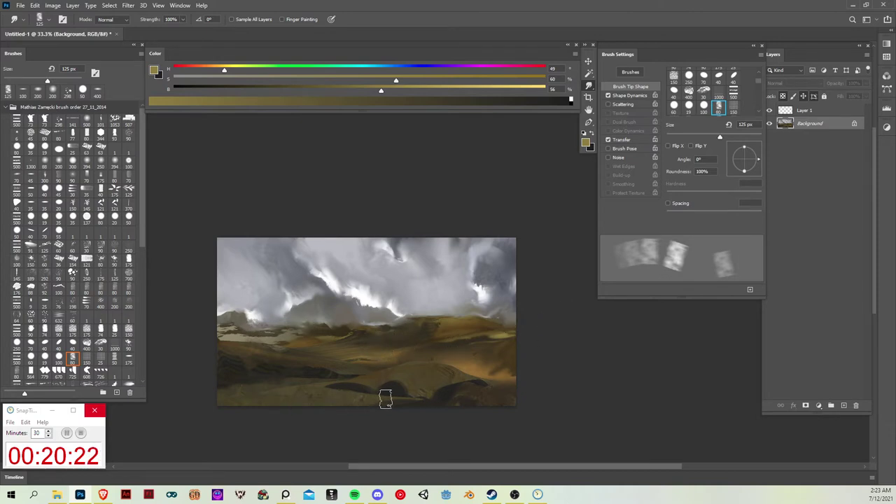
- Paint dark grass blades over the right foreground dune with the textured 25 px brush, using browns and near-blacks sampled from the canvas
{"action": "key", "text": "b"}
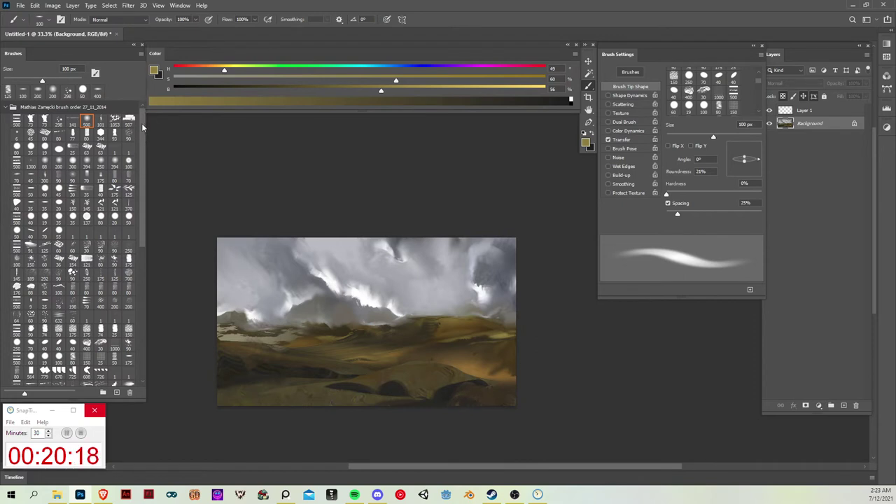
{"action": "left_click", "coordinate": [72, 148]}
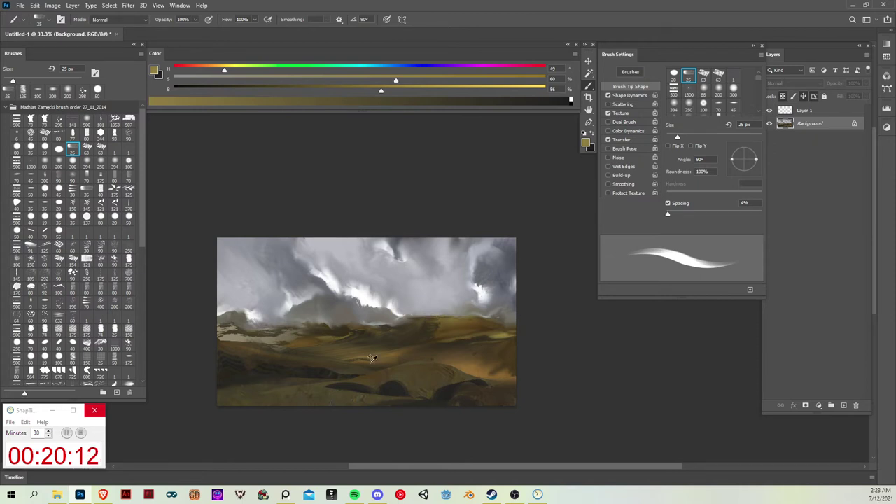
{"action": "left_click", "coordinate": [625, 141]}
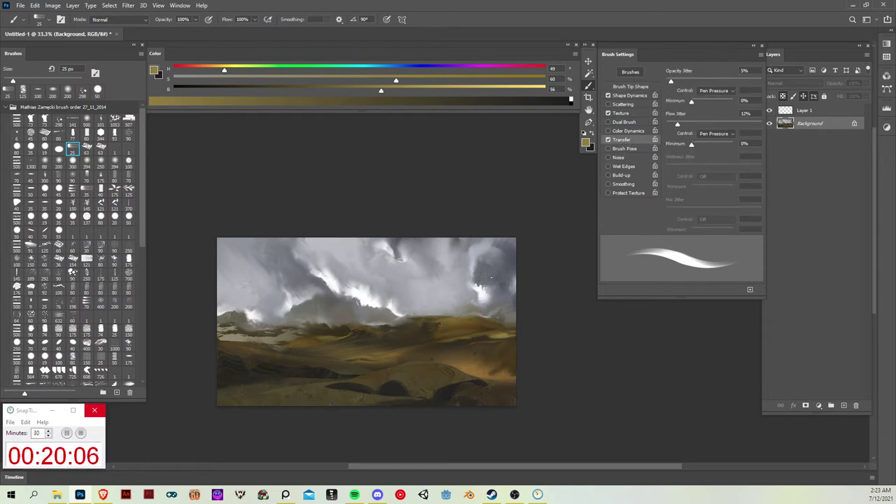
{"action": "left_click", "coordinate": [470, 375], "text": "alt"}
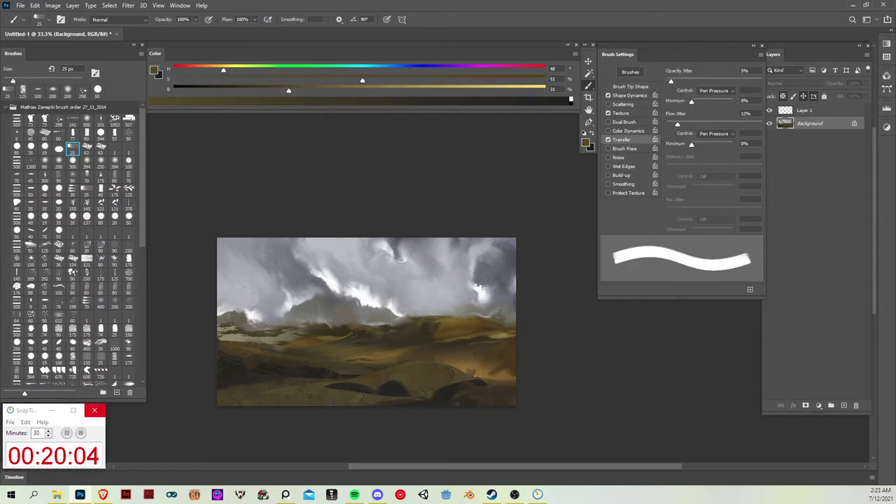
{"action": "left_click", "coordinate": [483, 379], "text": "alt"}
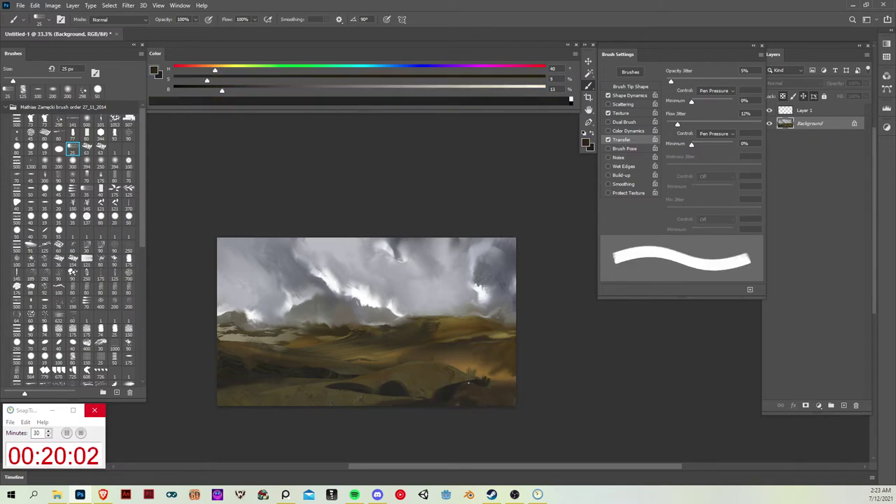
{"action": "left_click", "coordinate": [495, 389], "text": "alt"}
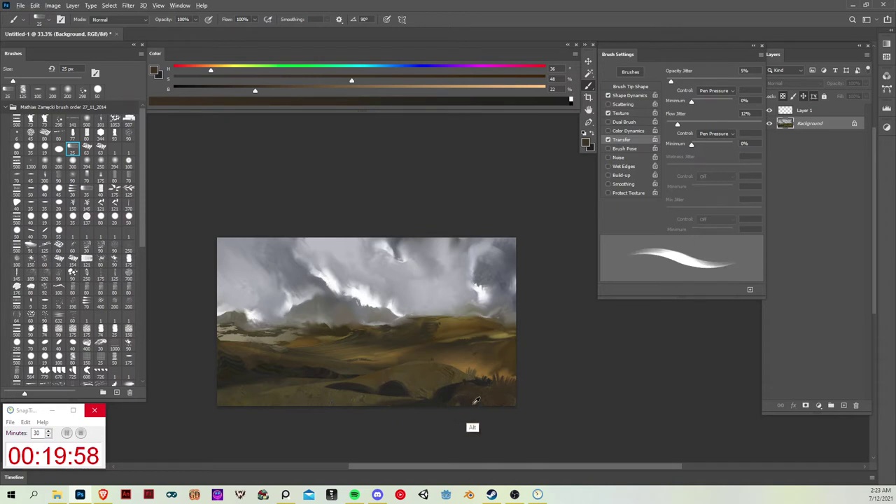
{"action": "left_click", "coordinate": [471, 405], "text": "alt"}
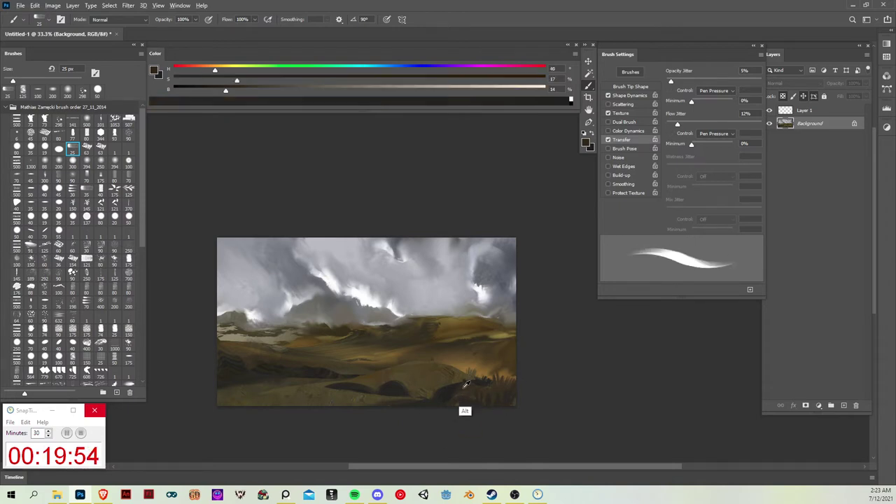
{"action": "left_click", "coordinate": [468, 405], "text": "alt"}
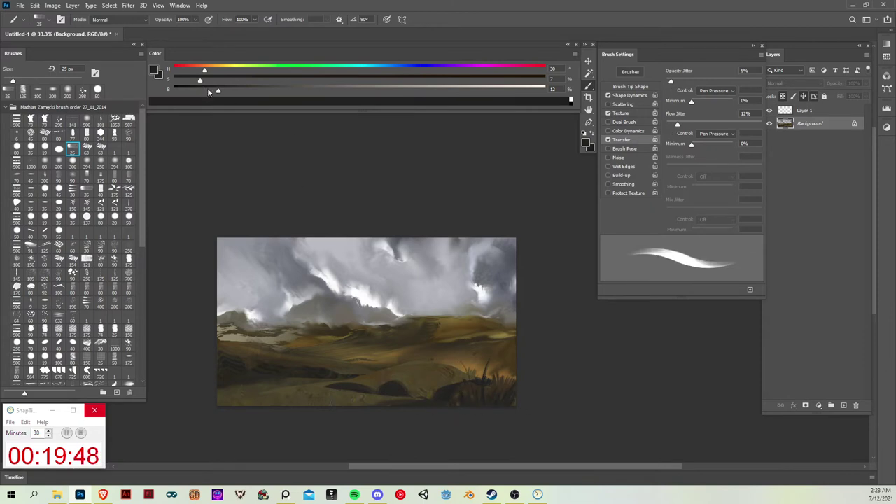
{"action": "left_click_drag", "start_coordinate": [489, 387], "coordinate": [486, 404]}
- Paint dark olive grass tufts along the left foreground and around the middle dunes' shadows with colours sampled nearby
{"action": "left_click", "coordinate": [234, 389], "text": "alt"}
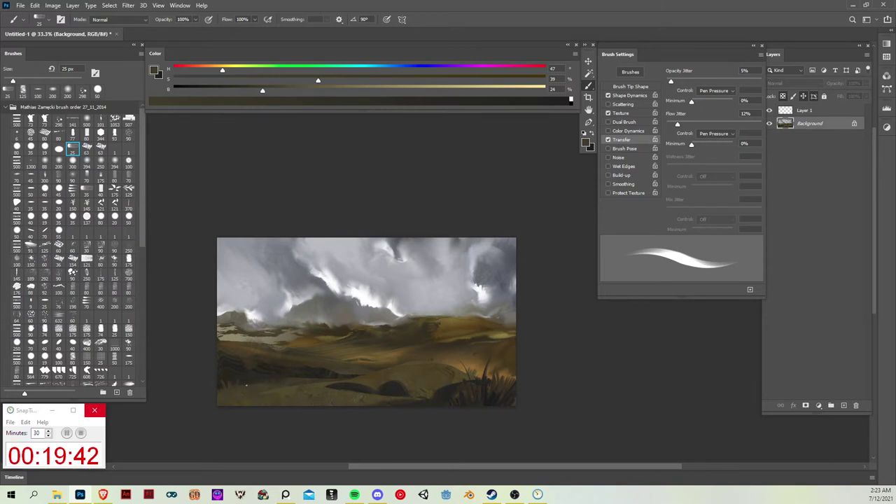
{"action": "left_click", "coordinate": [220, 404], "text": "alt"}
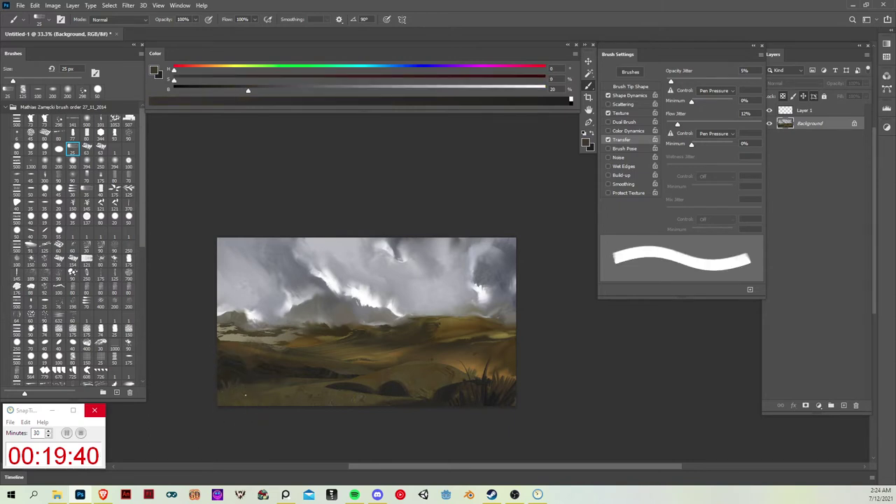
{"action": "left_click", "coordinate": [254, 376], "text": "alt"}
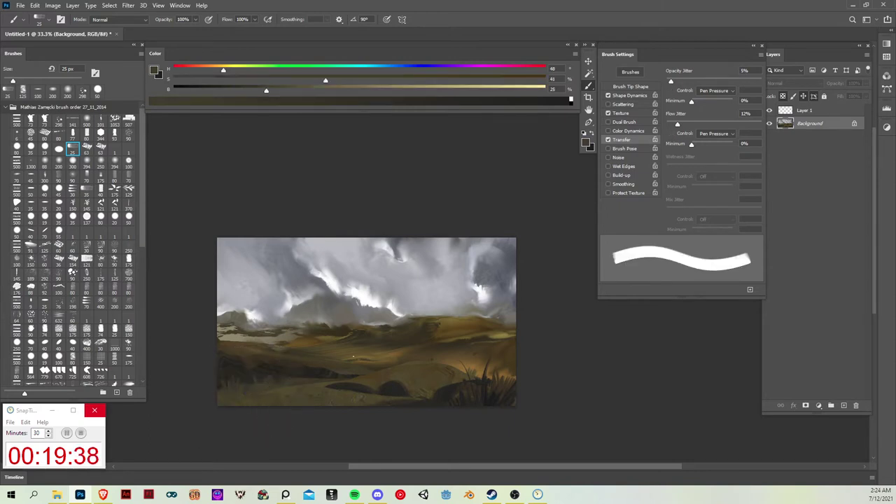
{"action": "left_click", "coordinate": [333, 392], "text": "alt"}
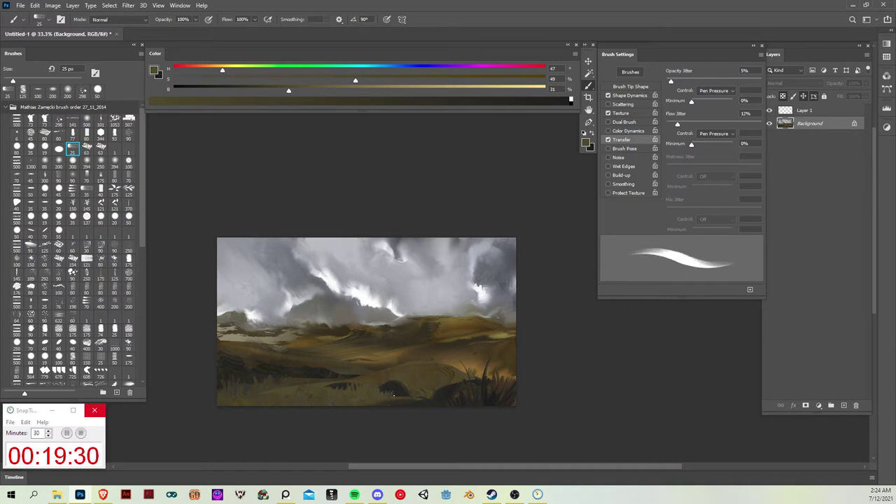
{"action": "left_click", "coordinate": [370, 382], "text": "alt"}
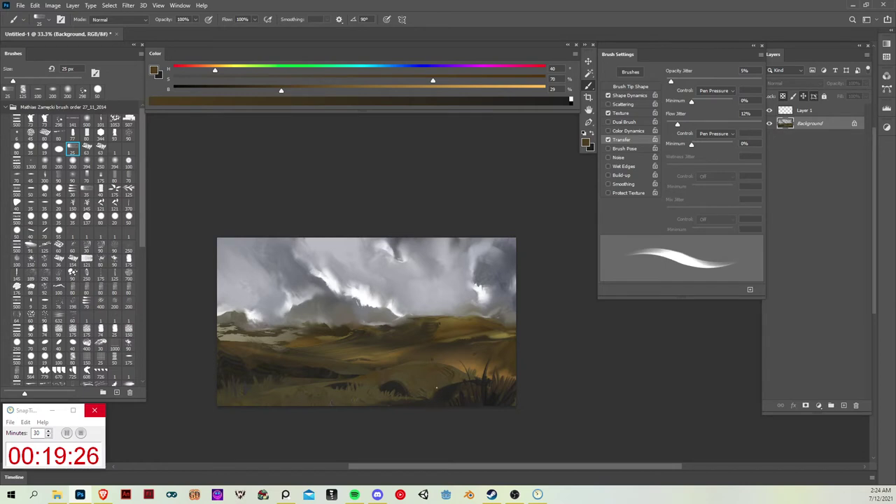
- Activate Layer 1 and choose the rough-edged 73 px brush, reduced to 45 px
{"action": "key", "text": "v"}
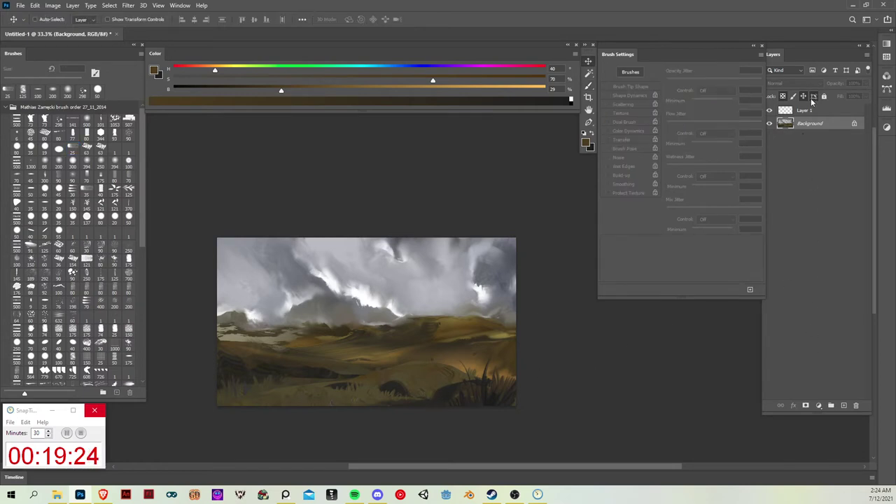
{"action": "left_click", "coordinate": [805, 111]}
{"action": "key", "text": "b"}
{"action": "left_click", "coordinate": [31, 119]}
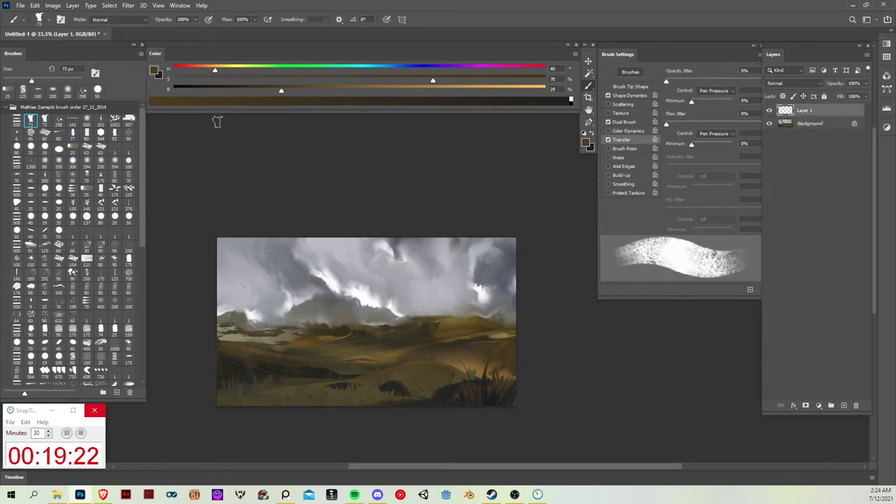
{"action": "key", "text": "bracketleft"}
{"action": "key", "text": "bracketleft"}
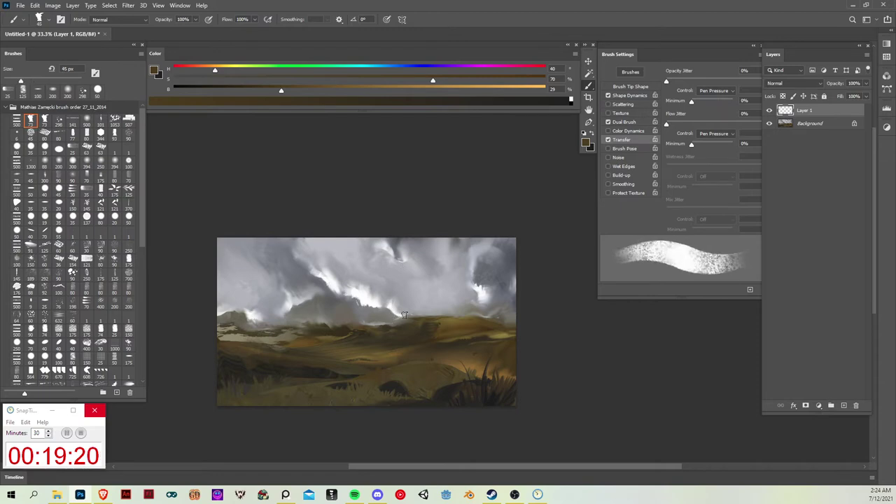
- Flip the whole canvas horizontally
{"action": "left_click_drag", "start_coordinate": [400, 330], "coordinate": [393, 338]}
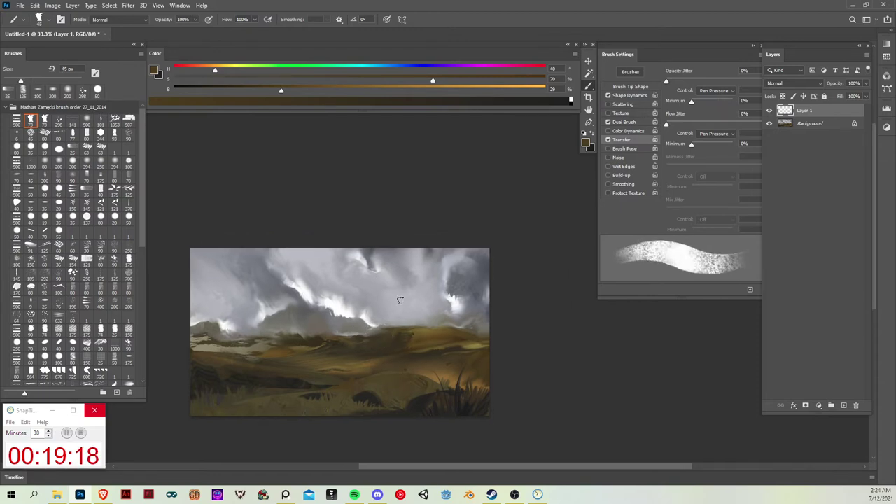
{"action": "key", "text": "ctrl+plus"}
{"action": "left_click_drag", "start_coordinate": [455, 361], "coordinate": [554, 269]}
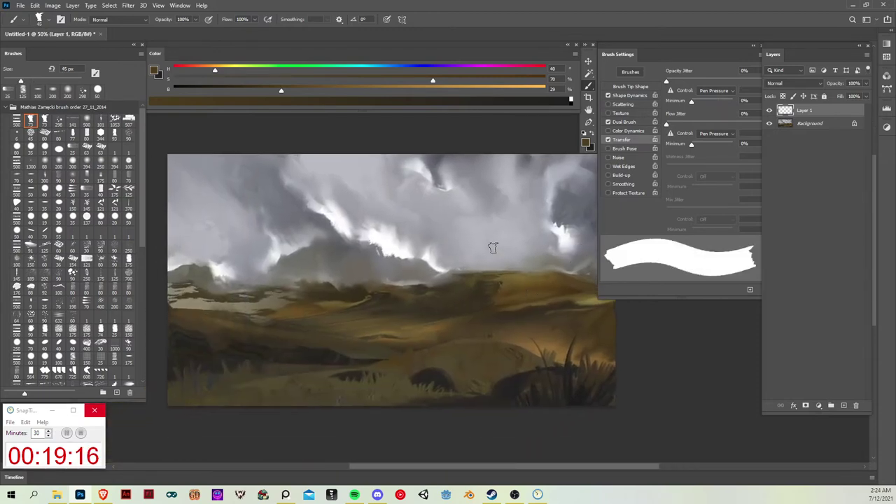
{"action": "key", "text": "ctrl+plus"}
{"action": "mouse_move", "coordinate": [418, 345]}
{"action": "left_mouse_down"}
{"action": "mouse_move", "coordinate": [508, 320]}
{"action": "mouse_move", "coordinate": [479, 334]}
{"action": "left_mouse_up"}
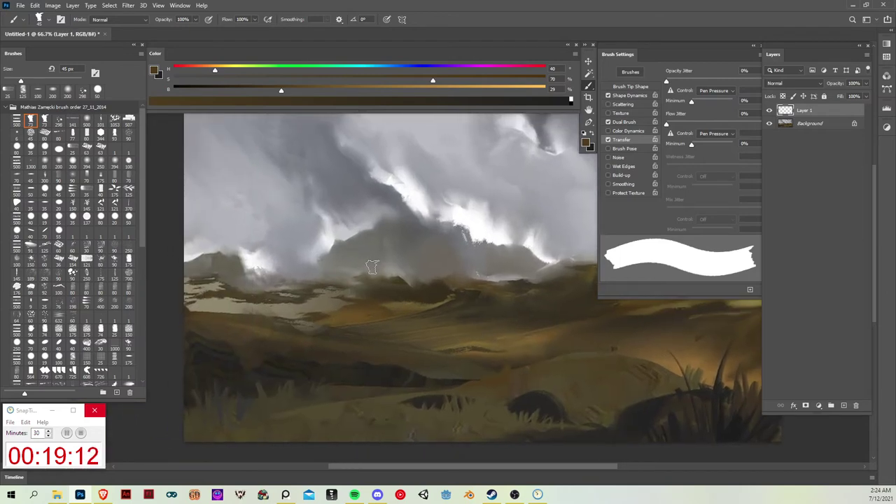
{"action": "scroll", "coordinate": [392, 252], "scroll_direction": "right", "scroll_amount": 2}
{"action": "key", "text": "ctrl+minus"}
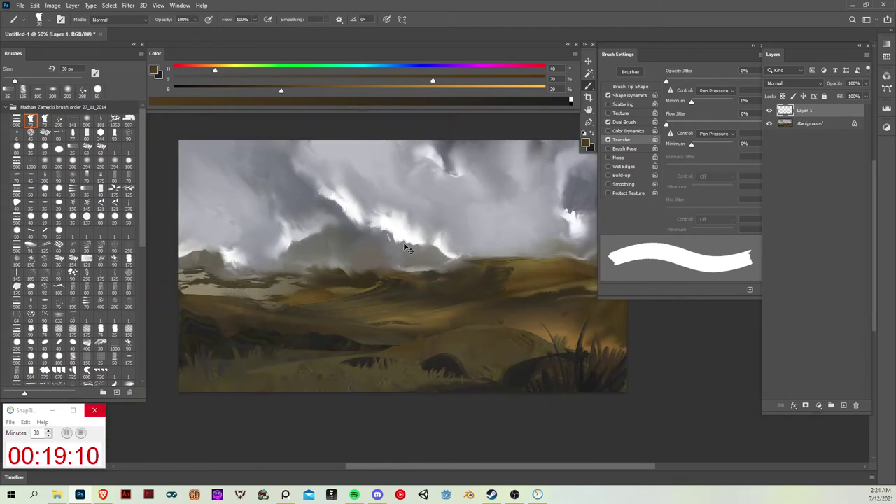
{"action": "key", "text": "ctrl+minus"}
{"action": "left_click", "coordinate": [52, 5]}
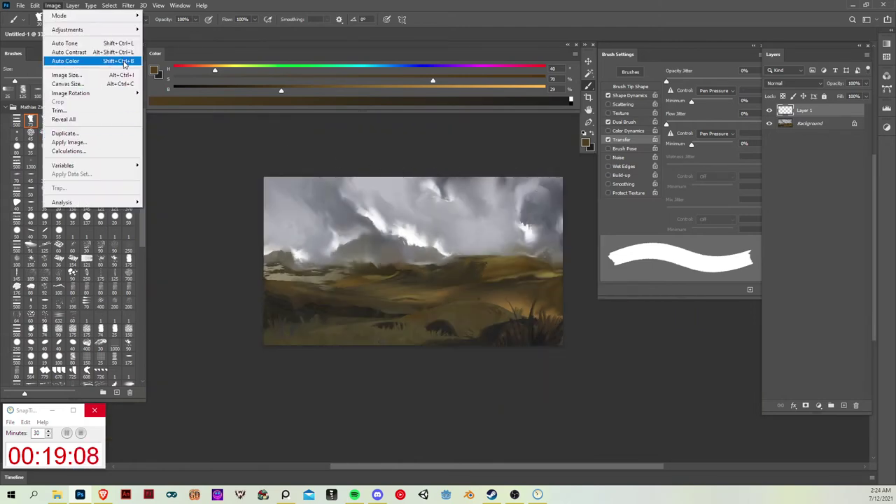
{"action": "mouse_move", "coordinate": [126, 93]}
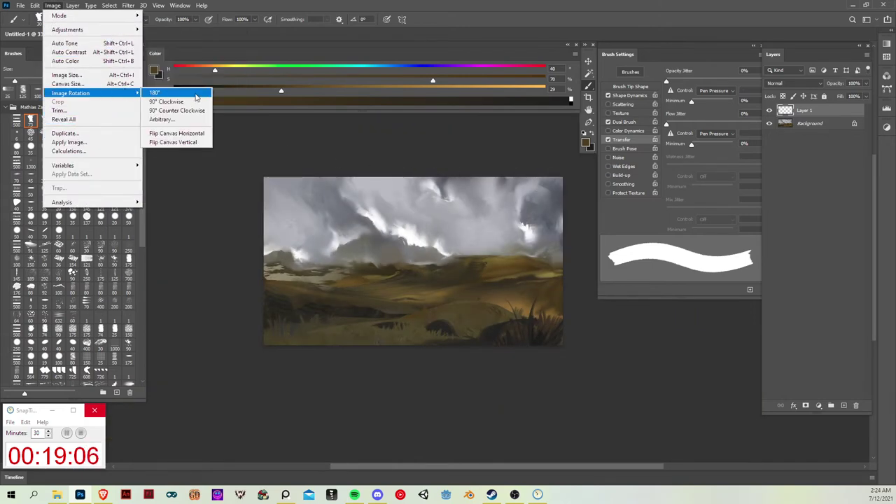
{"action": "left_click", "coordinate": [200, 132]}
- Try a short brown stroke at the foot of the distant mountain with the 30 px brush, and undo it
{"action": "key", "text": "ctrl+plus"}
{"action": "key", "text": "ctrl+plus"}
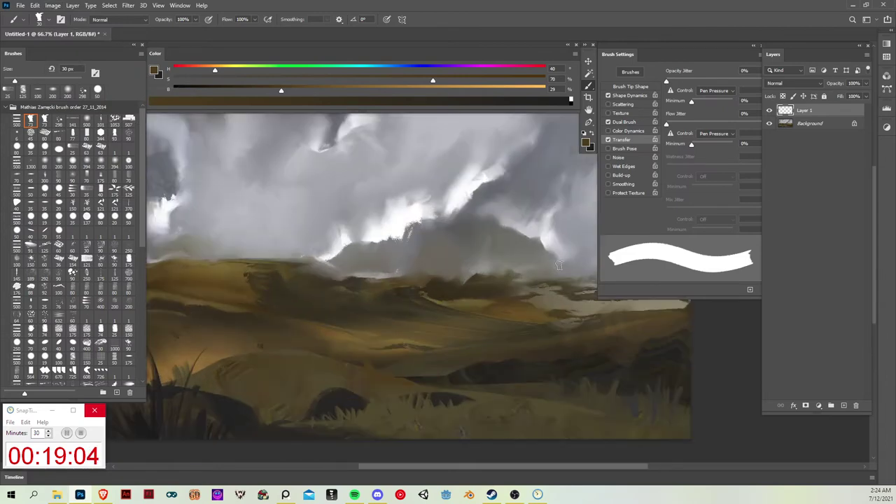
{"action": "left_click_drag", "start_coordinate": [560, 331], "coordinate": [444, 331]}
{"action": "key", "text": "ctrl+minus"}
{"action": "key", "text": "ctrl+plus"}
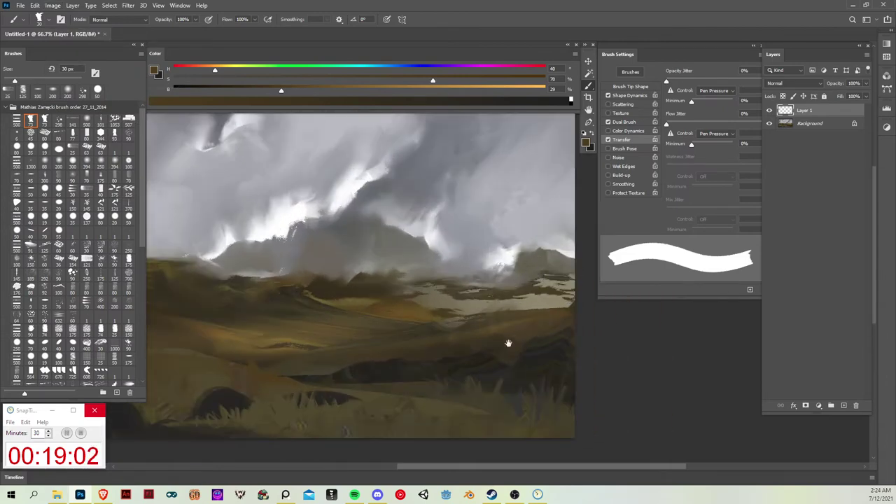
{"action": "mouse_move", "coordinate": [508, 343]}
{"action": "left_mouse_down"}
{"action": "mouse_move", "coordinate": [540, 345]}
{"action": "mouse_move", "coordinate": [549, 322]}
{"action": "left_mouse_up"}
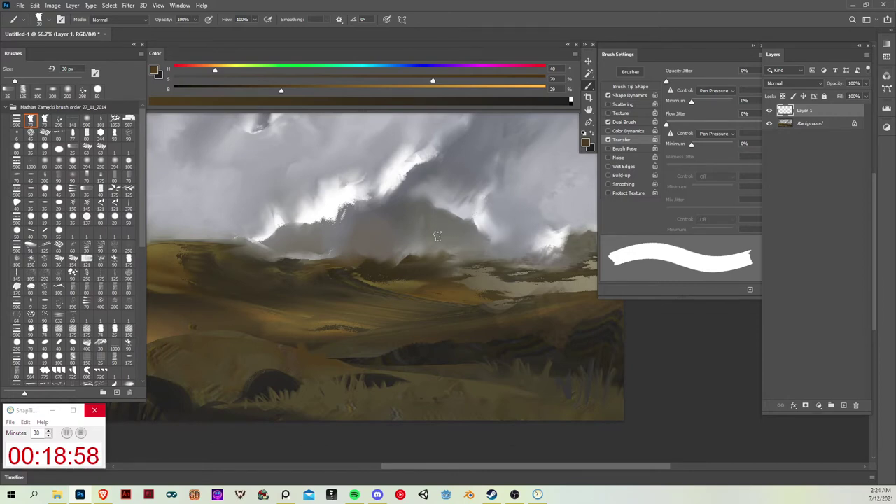
{"action": "left_click_drag", "start_coordinate": [468, 247], "coordinate": [467, 257]}
{"action": "key", "text": "ctrl+z"}
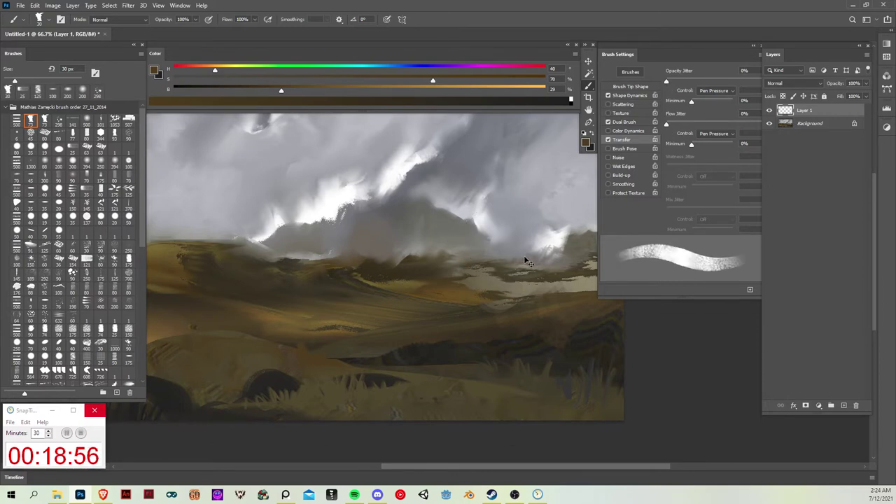
- Reset the colours to black and white and paint a bulky black animal silhouette with a head and extended foreleg in front of the mountain
{"action": "key", "text": "d"}
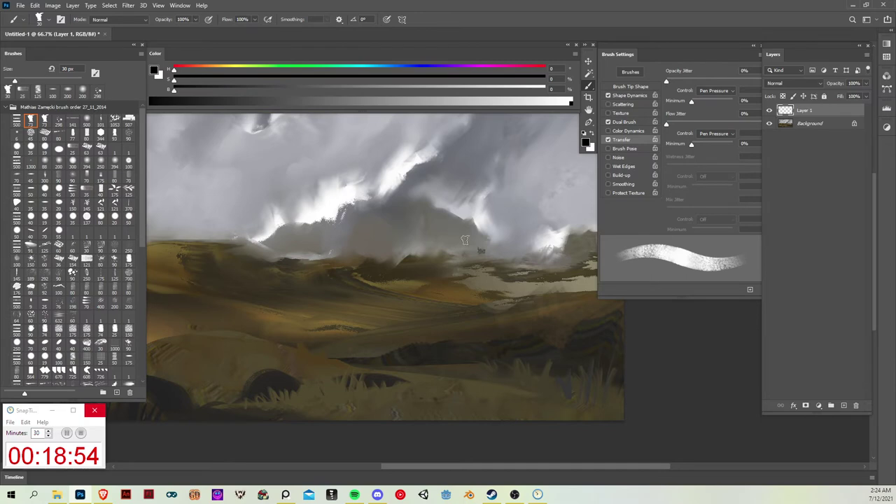
{"action": "mouse_move", "coordinate": [451, 229]}
{"action": "left_mouse_down"}
{"action": "mouse_move", "coordinate": [419, 250]}
{"action": "mouse_move", "coordinate": [413, 244]}
{"action": "mouse_move", "coordinate": [429, 229]}
{"action": "mouse_move", "coordinate": [397, 263]}
{"action": "mouse_move", "coordinate": [392, 256]}
{"action": "mouse_move", "coordinate": [433, 260]}
{"action": "mouse_move", "coordinate": [427, 266]}
{"action": "mouse_move", "coordinate": [423, 226]}
{"action": "mouse_move", "coordinate": [450, 223]}
{"action": "mouse_move", "coordinate": [450, 210]}
{"action": "mouse_move", "coordinate": [460, 225]}
{"action": "mouse_move", "coordinate": [448, 240]}
{"action": "mouse_move", "coordinate": [461, 251]}
{"action": "mouse_move", "coordinate": [452, 261]}
{"action": "mouse_move", "coordinate": [425, 262]}
{"action": "mouse_move", "coordinate": [458, 278]}
{"action": "mouse_move", "coordinate": [450, 255]}
{"action": "mouse_move", "coordinate": [465, 246]}
{"action": "mouse_move", "coordinate": [454, 236]}
{"action": "mouse_move", "coordinate": [467, 243]}
{"action": "mouse_move", "coordinate": [473, 203]}
{"action": "mouse_move", "coordinate": [486, 245]}
{"action": "mouse_move", "coordinate": [471, 237]}
{"action": "mouse_move", "coordinate": [498, 261]}
{"action": "mouse_move", "coordinate": [492, 247]}
{"action": "mouse_move", "coordinate": [500, 265]}
{"action": "mouse_move", "coordinate": [471, 278]}
{"action": "mouse_move", "coordinate": [408, 262]}
{"action": "mouse_move", "coordinate": [486, 285]}
{"action": "mouse_move", "coordinate": [427, 287]}
{"action": "mouse_move", "coordinate": [498, 287]}
{"action": "mouse_move", "coordinate": [490, 298]}
{"action": "mouse_move", "coordinate": [522, 241]}
{"action": "mouse_move", "coordinate": [526, 294]}
{"action": "mouse_move", "coordinate": [532, 269]}
{"action": "mouse_move", "coordinate": [554, 280]}
{"action": "mouse_move", "coordinate": [495, 301]}
{"action": "mouse_move", "coordinate": [458, 293]}
{"action": "mouse_move", "coordinate": [434, 315]}
{"action": "left_mouse_up"}
{"action": "key", "text": "bracketright"}
{"action": "key", "text": "bracketright"}
{"action": "key", "text": "bracketleft"}
{"action": "key", "text": "bracketleft"}
{"action": "key", "text": "bracketleft"}
{"action": "key", "text": "bracketleft"}
{"action": "key", "text": "bracketleft"}
{"action": "key", "text": "bracketleft"}
{"action": "key", "text": "bracketright"}
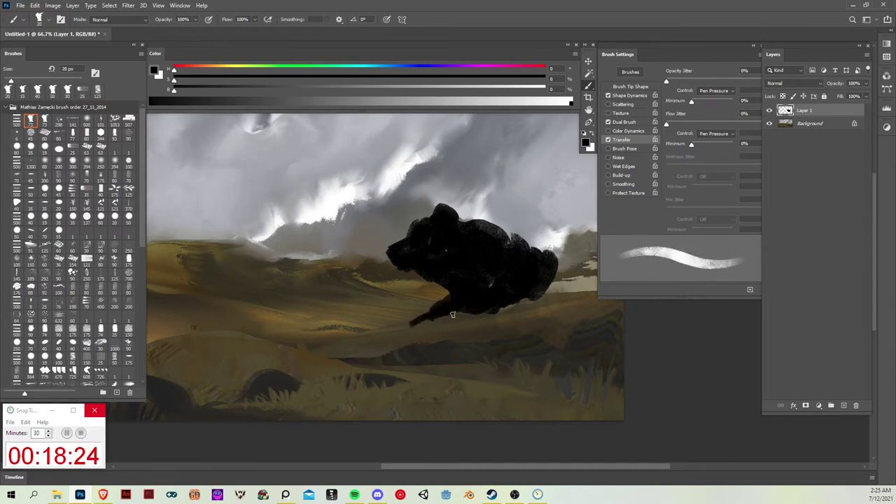
- Undo the long foreleg, paint a shorter one at 20 px, try a hind leg and erase it with the 15 px eraser
{"action": "key", "text": "ctrl+z"}
{"action": "key", "text": "ctrl+z"}
{"action": "left_click_drag", "start_coordinate": [448, 308], "coordinate": [445, 309]}
{"action": "left_click_drag", "start_coordinate": [470, 324], "coordinate": [491, 320]}
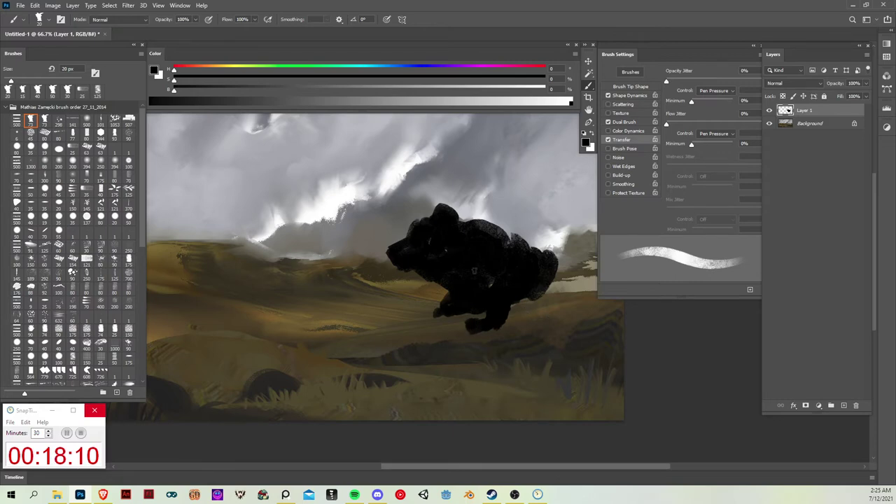
{"action": "key", "text": "e"}
{"action": "mouse_move", "coordinate": [516, 307]}
{"action": "left_mouse_down"}
{"action": "mouse_move", "coordinate": [468, 321]}
{"action": "mouse_move", "coordinate": [518, 326]}
{"action": "left_mouse_up"}
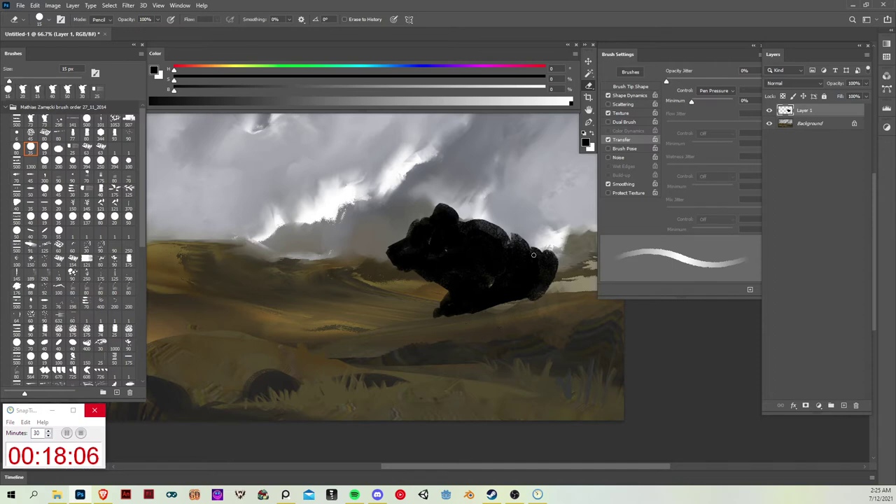
- Move the animal silhouette up into the sky and scale it down slightly while previewing the painting in greyscale
{"action": "key", "text": "v"}
{"action": "mouse_move", "coordinate": [513, 286]}
{"action": "left_mouse_down"}
{"action": "mouse_move", "coordinate": [484, 196]}
{"action": "mouse_move", "coordinate": [476, 287]}
{"action": "mouse_move", "coordinate": [450, 286]}
{"action": "mouse_move", "coordinate": [586, 290]}
{"action": "mouse_move", "coordinate": [489, 312]}
{"action": "mouse_move", "coordinate": [472, 307]}
{"action": "left_mouse_up"}
{"action": "key", "text": "space"}
{"action": "key", "text": "ctrl+y"}
{"action": "key", "text": "ctrl+t"}
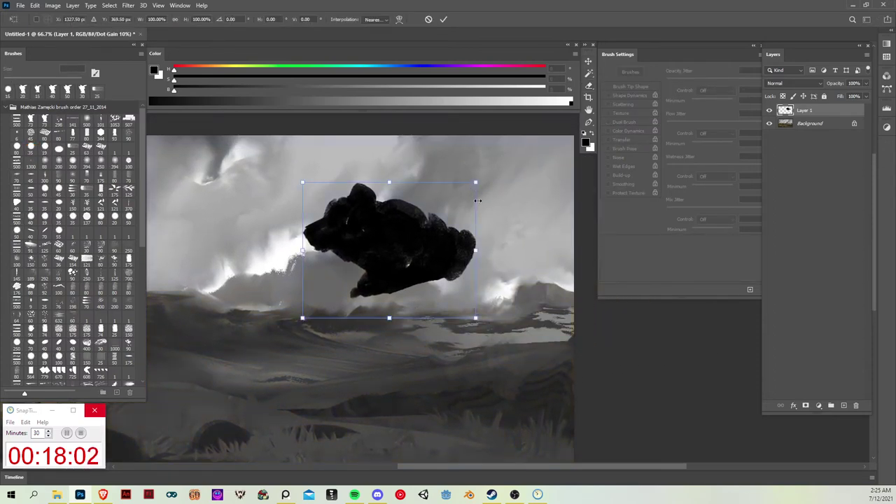
{"action": "left_click_drag", "start_coordinate": [475, 183], "coordinate": [464, 192]}
{"action": "key", "text": "Return"}
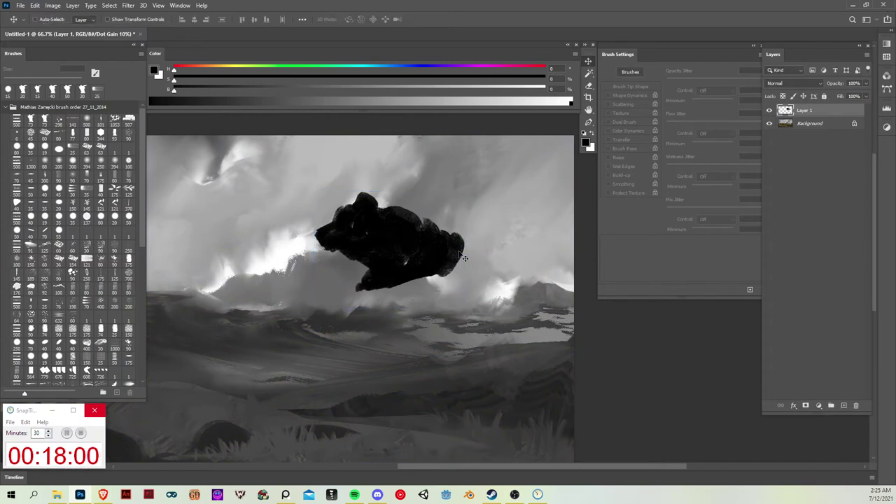
{"action": "key", "text": "ctrl+y"}
{"action": "mouse_move", "coordinate": [476, 302]}
{"action": "left_mouse_down"}
{"action": "mouse_move", "coordinate": [522, 298]}
{"action": "mouse_move", "coordinate": [501, 324]}
{"action": "left_mouse_up"}
- Paint a short raised foreleg under the head at 20 px and erase the lower leg with the eraser enlarged to 45 px
{"action": "key", "text": "b"}
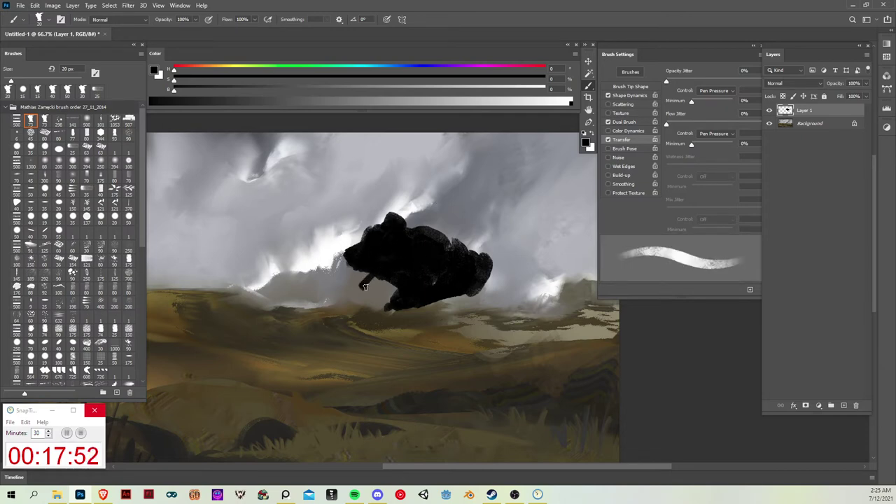
{"action": "left_click_drag", "start_coordinate": [366, 286], "coordinate": [387, 280]}
{"action": "key", "text": "e"}
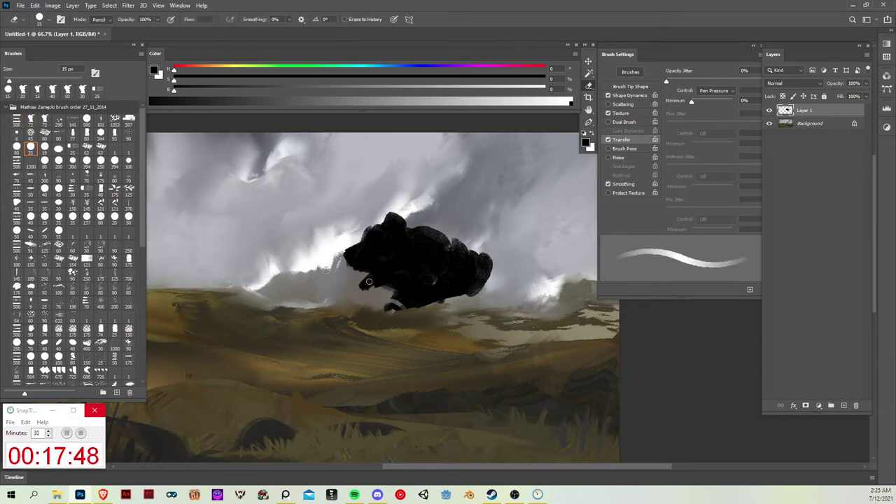
{"action": "key", "text": "bracketright"}
{"action": "key", "text": "bracketright"}
{"action": "key", "text": "bracketright"}
{"action": "key", "text": "bracketright"}
{"action": "key", "text": "bracketright"}
{"action": "key", "text": "bracketright"}
{"action": "left_click_drag", "start_coordinate": [390, 304], "coordinate": [417, 309]}
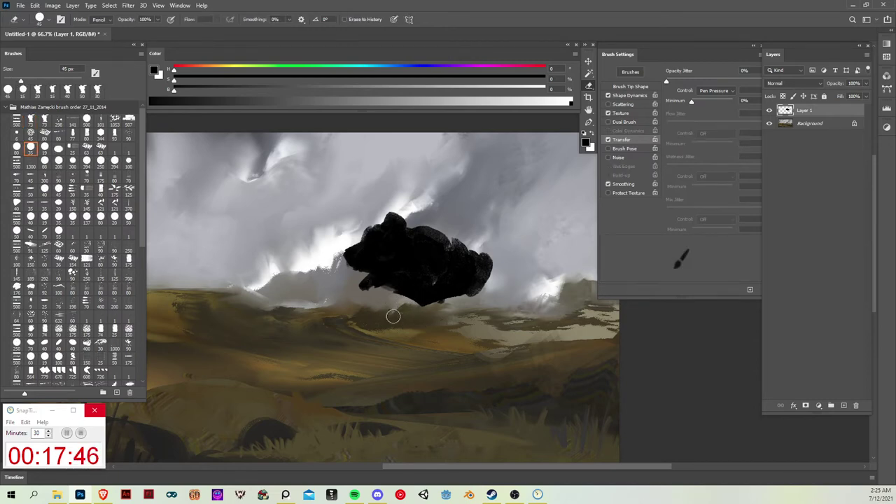
- Extend the animal's body toward the rear with black strokes, forming a rounded back and rump with the brush enlarged to 45 px
{"action": "key", "text": "b"}
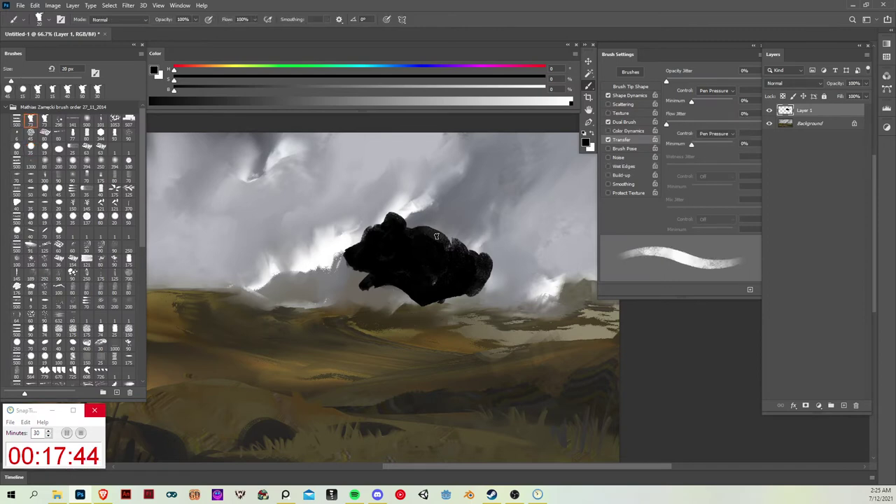
{"action": "mouse_move", "coordinate": [437, 236]}
{"action": "left_mouse_down"}
{"action": "mouse_move", "coordinate": [466, 244]}
{"action": "mouse_move", "coordinate": [454, 254]}
{"action": "mouse_move", "coordinate": [465, 243]}
{"action": "mouse_move", "coordinate": [474, 295]}
{"action": "mouse_move", "coordinate": [438, 306]}
{"action": "mouse_move", "coordinate": [488, 276]}
{"action": "mouse_move", "coordinate": [456, 301]}
{"action": "mouse_move", "coordinate": [467, 232]}
{"action": "mouse_move", "coordinate": [457, 244]}
{"action": "mouse_move", "coordinate": [468, 243]}
{"action": "mouse_move", "coordinate": [453, 237]}
{"action": "mouse_move", "coordinate": [484, 280]}
{"action": "mouse_move", "coordinate": [425, 236]}
{"action": "mouse_move", "coordinate": [467, 238]}
{"action": "mouse_move", "coordinate": [421, 234]}
{"action": "mouse_move", "coordinate": [451, 226]}
{"action": "mouse_move", "coordinate": [490, 259]}
{"action": "mouse_move", "coordinate": [485, 279]}
{"action": "mouse_move", "coordinate": [516, 279]}
{"action": "mouse_move", "coordinate": [502, 269]}
{"action": "mouse_move", "coordinate": [528, 287]}
{"action": "mouse_move", "coordinate": [538, 279]}
{"action": "mouse_move", "coordinate": [520, 311]}
{"action": "mouse_move", "coordinate": [505, 295]}
{"action": "mouse_move", "coordinate": [535, 299]}
{"action": "mouse_move", "coordinate": [516, 288]}
{"action": "mouse_move", "coordinate": [465, 302]}
{"action": "mouse_move", "coordinate": [518, 302]}
{"action": "mouse_move", "coordinate": [476, 299]}
{"action": "mouse_move", "coordinate": [504, 308]}
{"action": "mouse_move", "coordinate": [441, 300]}
{"action": "left_mouse_up"}
{"action": "key", "text": "bracketright"}
{"action": "key", "text": "bracketright"}
{"action": "key", "text": "bracketright"}
{"action": "key", "text": "bracketright"}
{"action": "key", "text": "bracketright"}
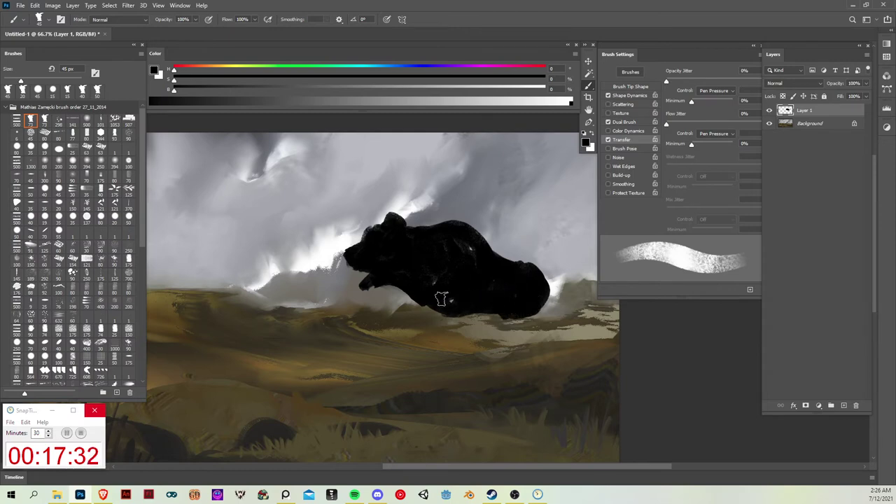
- Erase the short foreleg under the head with the 45 px eraser and paint rough fur along the chest and neck at 35 px
{"action": "key", "text": "e"}
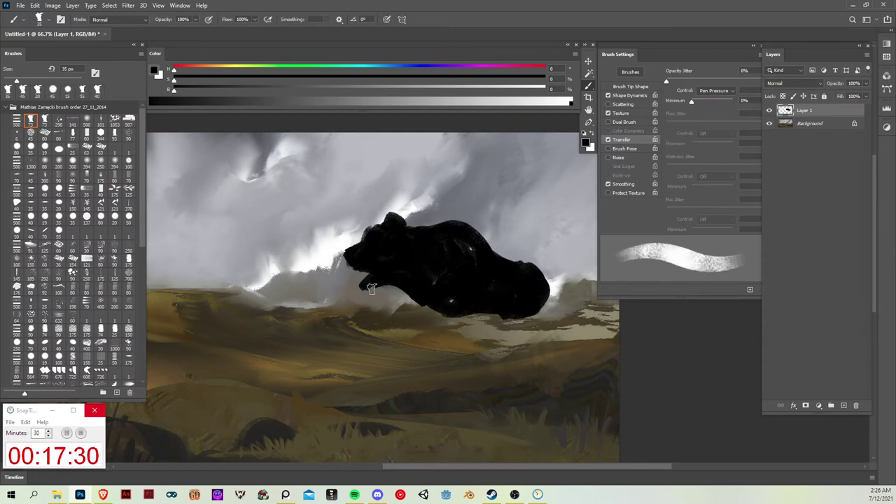
{"action": "key", "text": "e"}
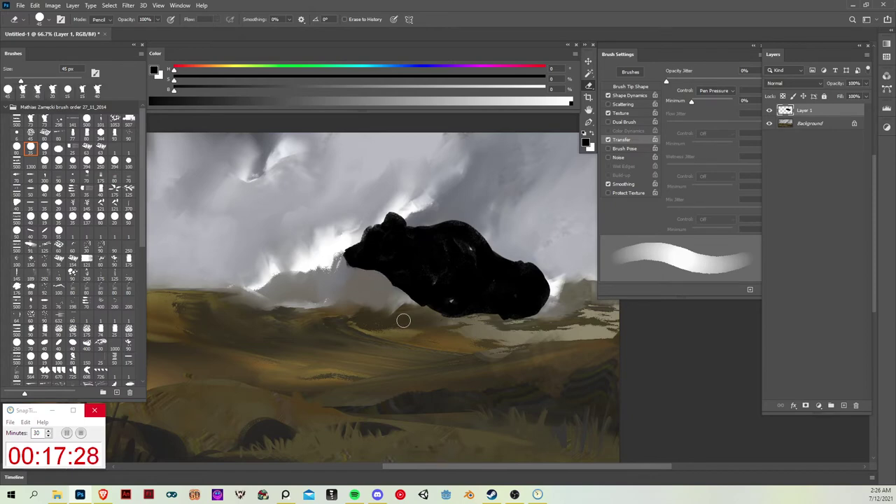
{"action": "key", "text": "b"}
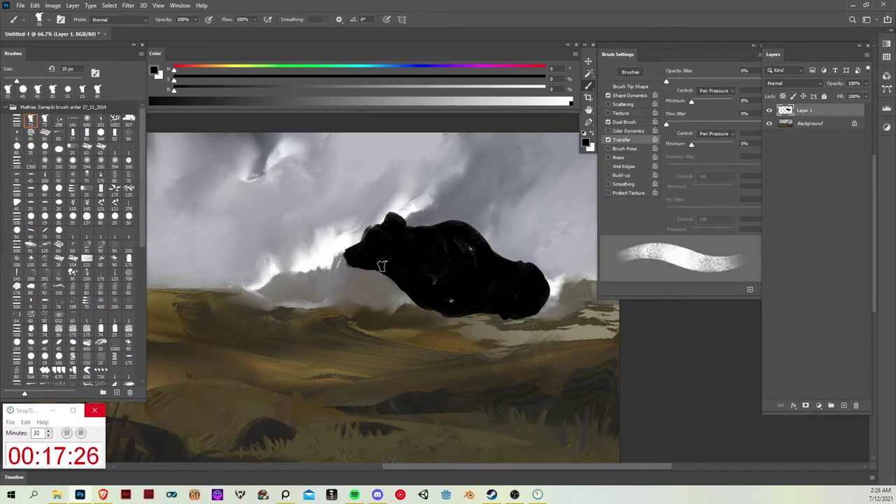
{"action": "mouse_move", "coordinate": [376, 289]}
{"action": "left_mouse_down"}
{"action": "mouse_move", "coordinate": [424, 290]}
{"action": "mouse_move", "coordinate": [413, 285]}
{"action": "mouse_move", "coordinate": [426, 309]}
{"action": "left_mouse_up"}
{"action": "mouse_move", "coordinate": [409, 210]}
{"action": "left_mouse_down"}
{"action": "mouse_move", "coordinate": [395, 211]}
{"action": "mouse_move", "coordinate": [410, 228]}
{"action": "mouse_move", "coordinate": [420, 218]}
{"action": "mouse_move", "coordinate": [415, 236]}
{"action": "mouse_move", "coordinate": [440, 229]}
{"action": "mouse_move", "coordinate": [387, 244]}
{"action": "left_mouse_up"}
{"action": "key", "text": "ctrl+z"}
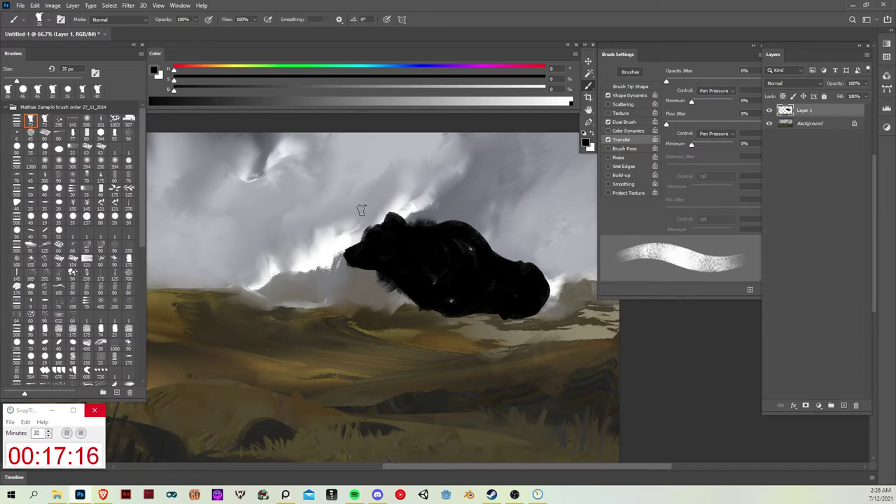
- Reshape the animal's snout with an upturned nose tip, reducing the brush to 15 px
{"action": "key", "text": "bracketleft"}
{"action": "key", "text": "bracketleft"}
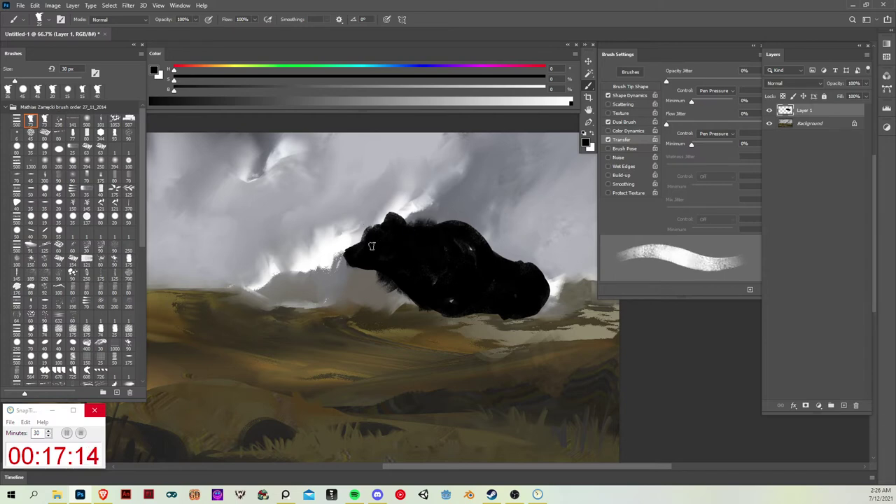
{"action": "left_click_drag", "start_coordinate": [360, 245], "coordinate": [346, 249]}
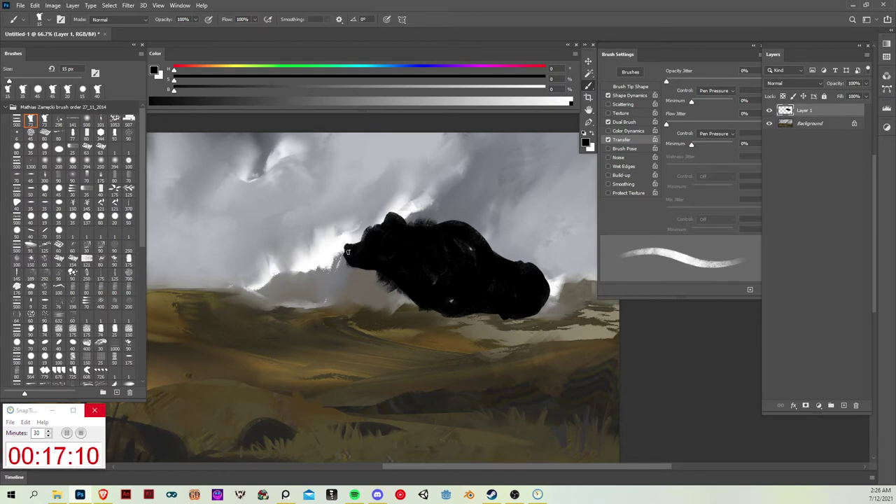
{"action": "left_click_drag", "start_coordinate": [348, 252], "coordinate": [350, 255]}
- Fill the light gaps inside the body and build up the back toward the rump with the brush at 35 to 45 px
{"action": "key", "text": "bracketright"}
{"action": "key", "text": "bracketright"}
{"action": "key", "text": "bracketright"}
{"action": "key", "text": "bracketright"}
{"action": "key", "text": "bracketright"}
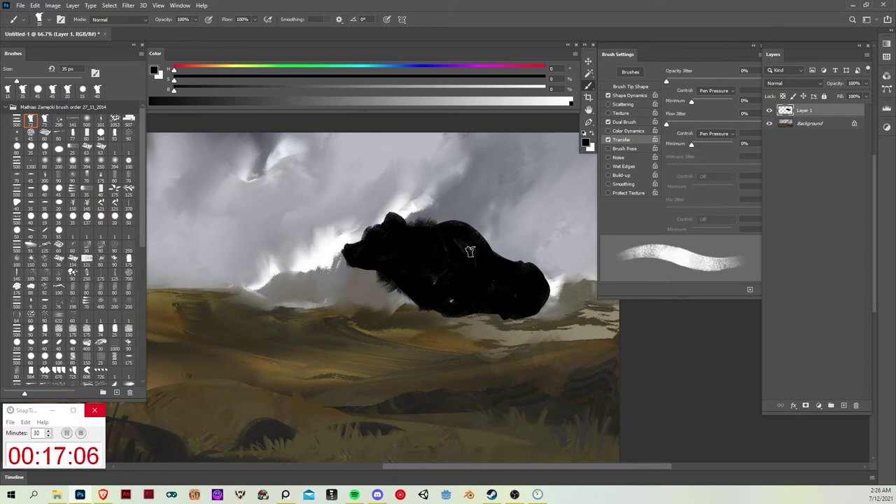
{"action": "left_click_drag", "start_coordinate": [470, 250], "coordinate": [449, 297]}
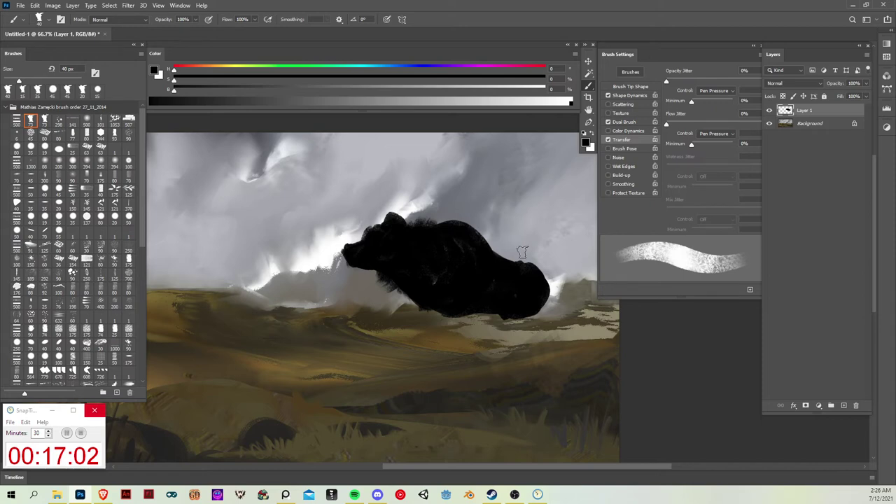
{"action": "key", "text": "period"}
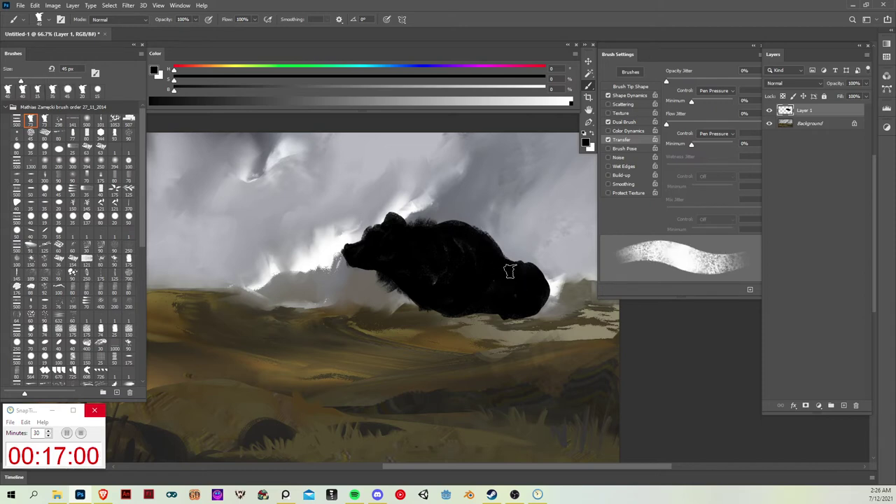
- Paint the rear hind leg extending down from the rump onto the hills, reducing the brush to 25 px
{"action": "key", "text": "bracketleft"}
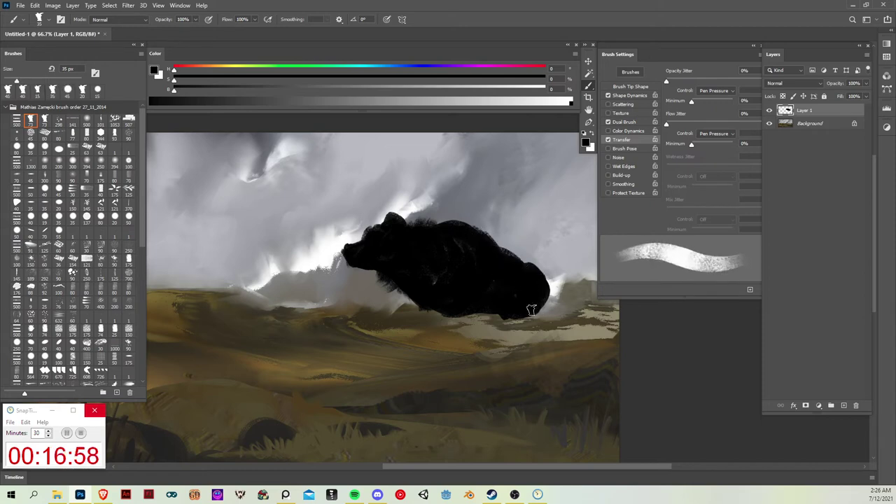
{"action": "key", "text": "bracketleft"}
{"action": "mouse_move", "coordinate": [532, 309]}
{"action": "left_mouse_down"}
{"action": "mouse_move", "coordinate": [545, 288]}
{"action": "mouse_move", "coordinate": [539, 319]}
{"action": "left_mouse_up"}
{"action": "key", "text": "bracketleft"}
{"action": "mouse_move", "coordinate": [550, 288]}
{"action": "left_mouse_down"}
{"action": "mouse_move", "coordinate": [536, 323]}
{"action": "mouse_move", "coordinate": [526, 301]}
{"action": "mouse_move", "coordinate": [527, 262]}
{"action": "mouse_move", "coordinate": [548, 334]}
{"action": "mouse_move", "coordinate": [550, 319]}
{"action": "mouse_move", "coordinate": [539, 326]}
{"action": "mouse_move", "coordinate": [559, 336]}
{"action": "mouse_move", "coordinate": [565, 357]}
{"action": "left_mouse_up"}
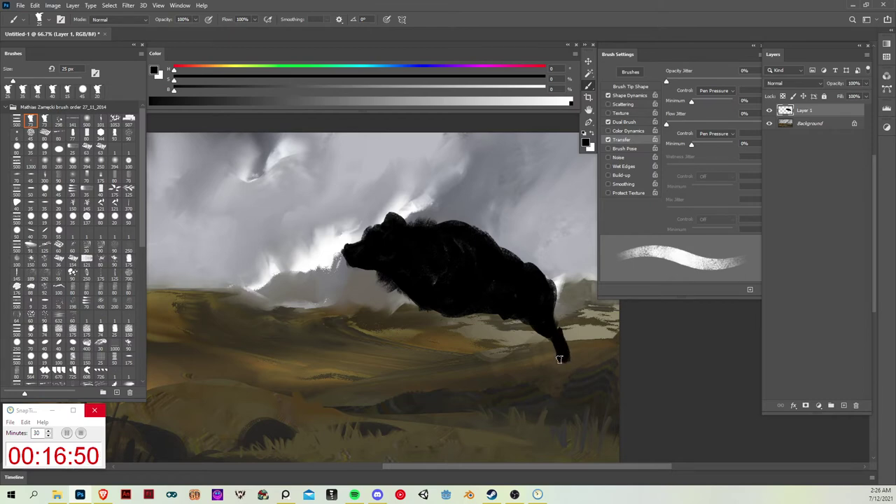
- Paint a second hind leg at 30 px, erase its lower part and repaint it slanting toward the head
{"action": "mouse_move", "coordinate": [509, 306]}
{"action": "left_mouse_down"}
{"action": "mouse_move", "coordinate": [503, 358]}
{"action": "mouse_move", "coordinate": [508, 348]}
{"action": "left_mouse_up"}
{"action": "key", "text": "ctrl+z"}
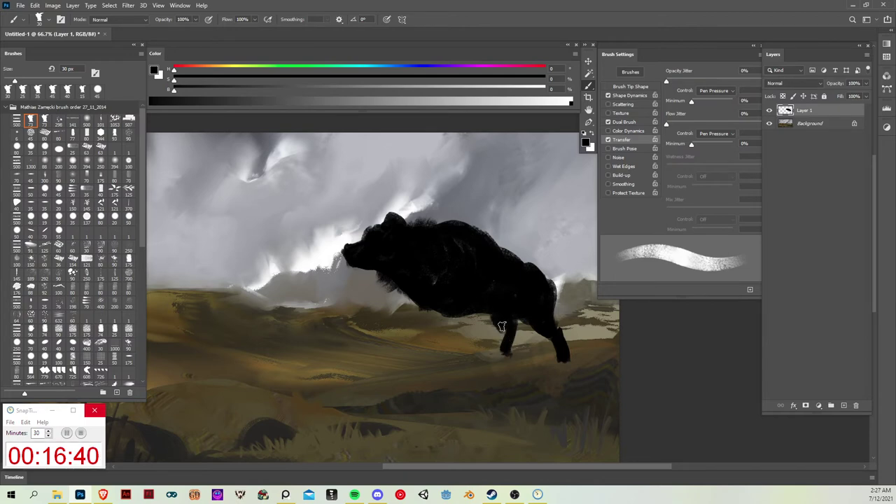
{"action": "key", "text": "e"}
{"action": "left_click_drag", "start_coordinate": [514, 328], "coordinate": [506, 362]}
{"action": "key", "text": "b"}
{"action": "mouse_move", "coordinate": [502, 328]}
{"action": "left_mouse_down"}
{"action": "mouse_move", "coordinate": [492, 358]}
{"action": "mouse_move", "coordinate": [510, 320]}
{"action": "mouse_move", "coordinate": [514, 338]}
{"action": "mouse_move", "coordinate": [491, 359]}
{"action": "left_mouse_up"}
{"action": "key", "text": "e"}
{"action": "key", "text": "b"}
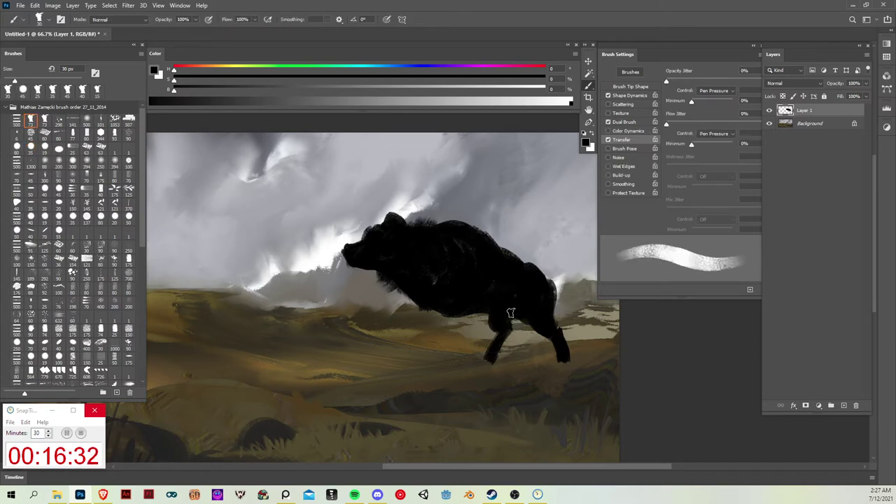
- Clean up the rump edge and paint a curved, pointed tail on it within a lasso selection, clearing the selection when finished
{"action": "left_click_drag", "start_coordinate": [531, 279], "coordinate": [458, 310]}
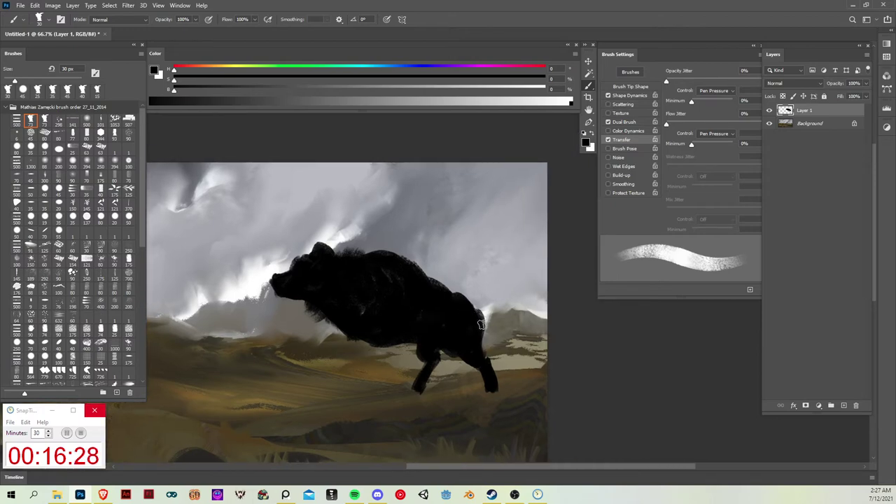
{"action": "key", "text": "e"}
{"action": "key", "text": "b"}
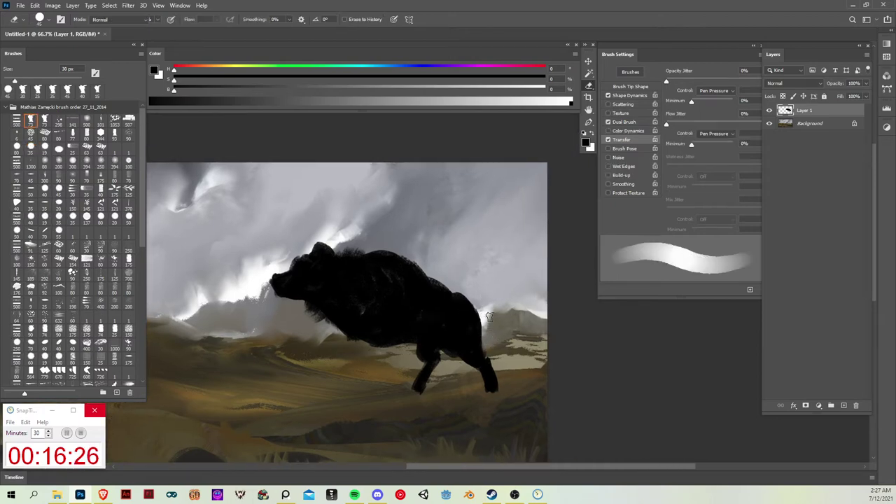
{"action": "key", "text": "l"}
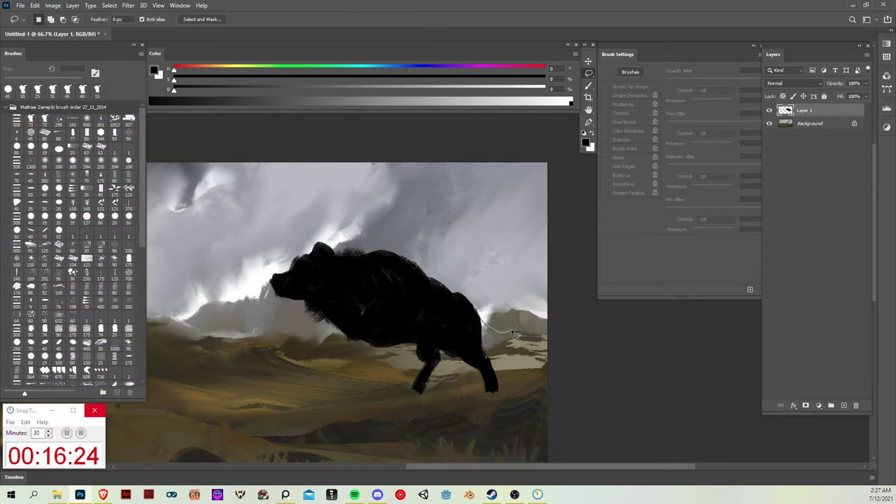
{"action": "mouse_move", "coordinate": [513, 333]}
{"action": "left_mouse_down"}
{"action": "mouse_move", "coordinate": [489, 346]}
{"action": "mouse_move", "coordinate": [491, 324]}
{"action": "mouse_move", "coordinate": [512, 331]}
{"action": "mouse_move", "coordinate": [550, 301]}
{"action": "left_mouse_up"}
{"action": "key", "text": "b"}
{"action": "key", "text": "ctrl+d"}
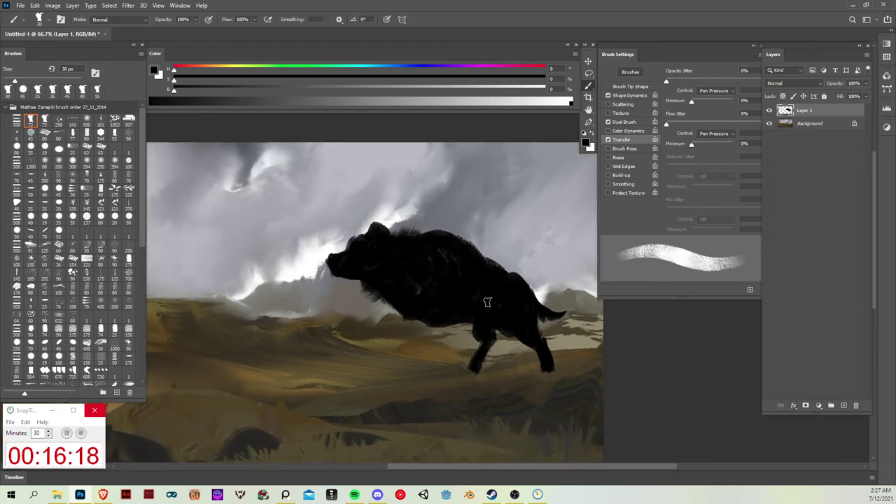
- Paint two forelegs below the chest at 30 px and add small feet to the legs
{"action": "key", "text": "l"}
{"action": "key", "text": "b"}
{"action": "mouse_move", "coordinate": [435, 340]}
{"action": "left_mouse_down"}
{"action": "mouse_move", "coordinate": [426, 382]}
{"action": "mouse_move", "coordinate": [435, 386]}
{"action": "left_mouse_up"}
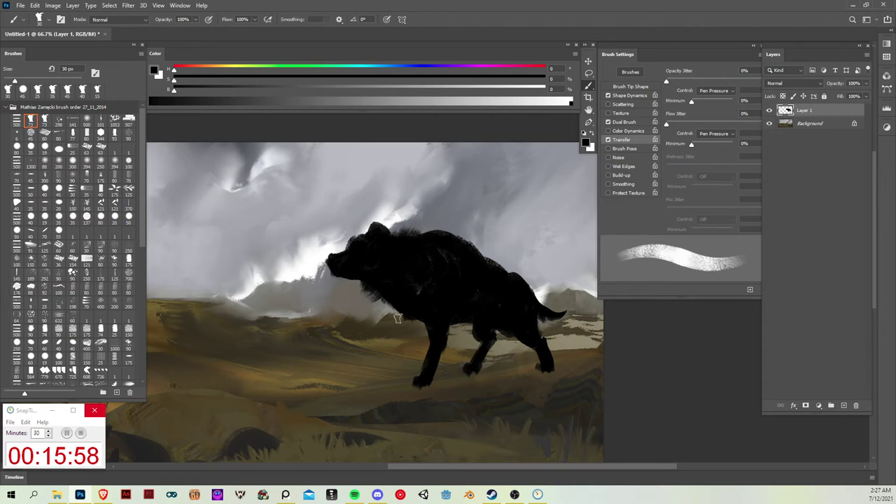
{"action": "mouse_move", "coordinate": [397, 318]}
{"action": "left_mouse_down"}
{"action": "mouse_move", "coordinate": [415, 327]}
{"action": "mouse_move", "coordinate": [407, 374]}
{"action": "left_mouse_up"}
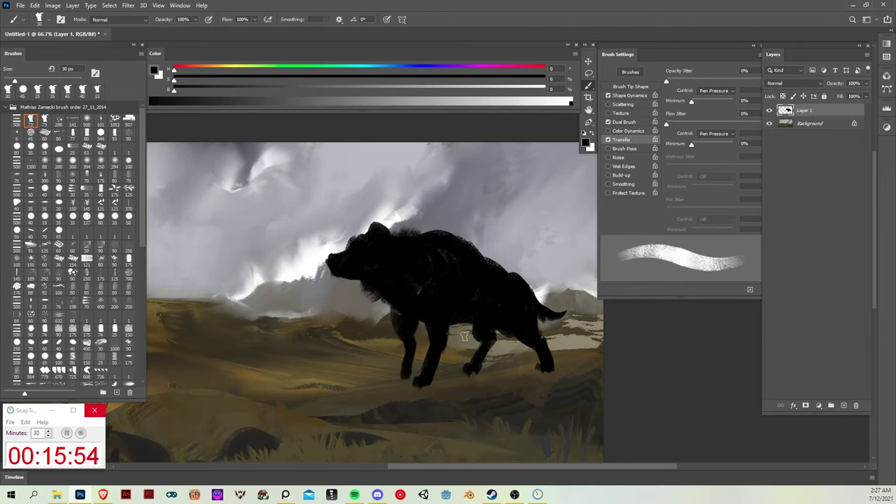
{"action": "key", "text": "ctrl+z"}
{"action": "left_click_drag", "start_coordinate": [406, 377], "coordinate": [431, 301]}
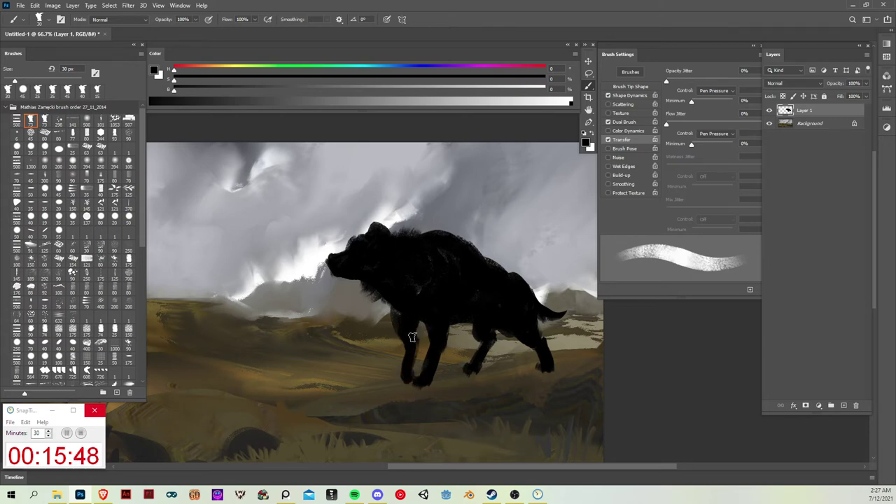
{"action": "mouse_move", "coordinate": [413, 338]}
{"action": "left_mouse_down"}
{"action": "mouse_move", "coordinate": [428, 307]}
{"action": "mouse_move", "coordinate": [433, 342]}
{"action": "left_mouse_up"}
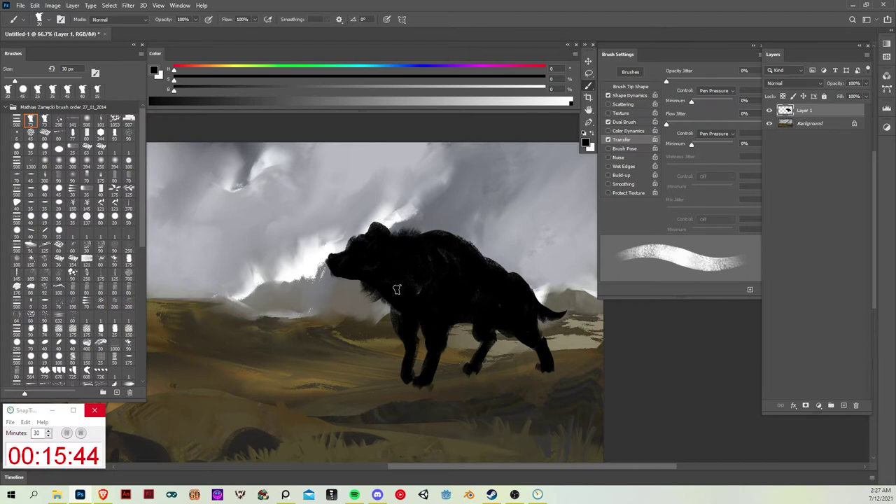
{"action": "key", "text": "e"}
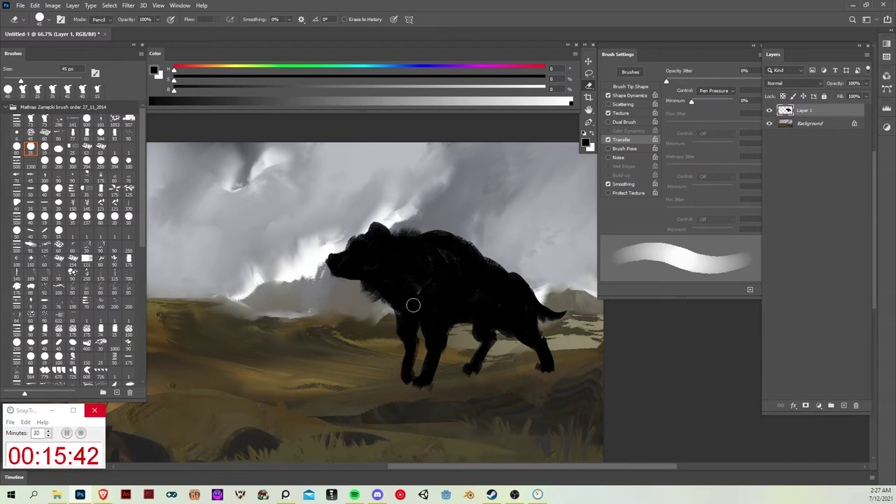
{"action": "key", "text": "b"}
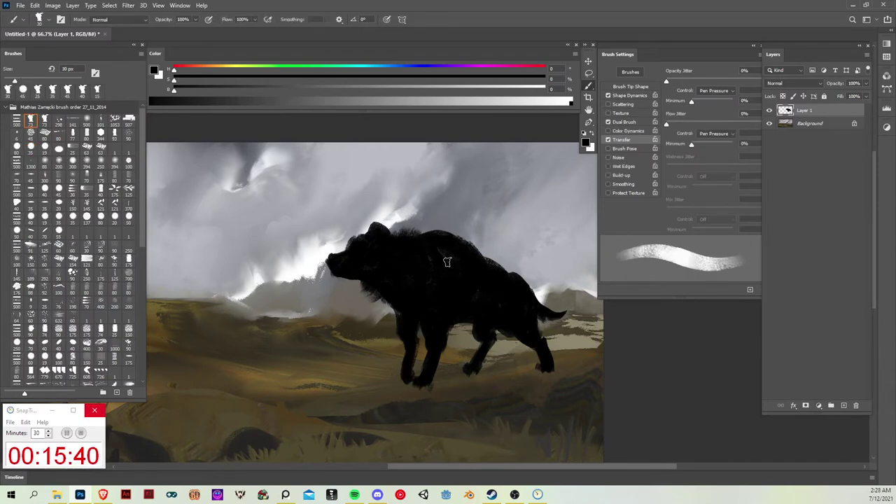
{"action": "key", "text": "e"}
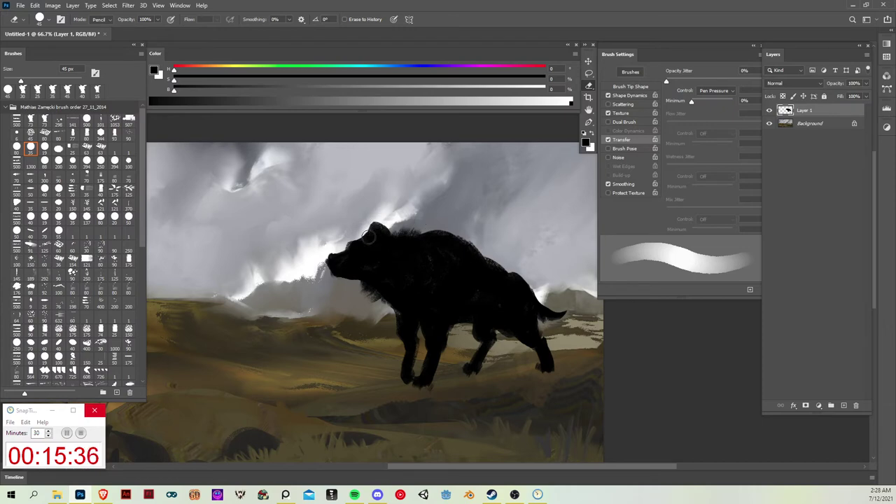
{"action": "left_click_drag", "start_coordinate": [369, 237], "coordinate": [369, 254]}
{"action": "key", "text": "ctrl+z"}
{"action": "key", "text": "b"}
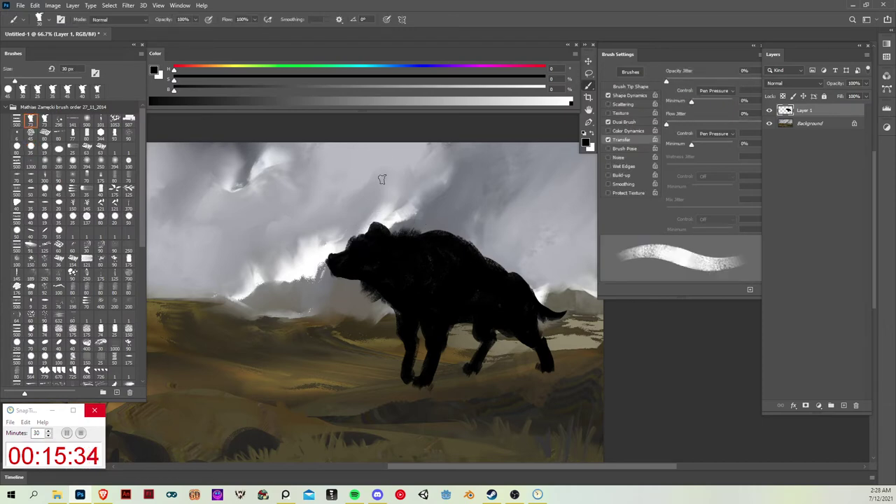
- Paint a taller, pointed ear on top of the head with the brush reduced to 10 px
{"action": "key", "text": "bracketleft"}
{"action": "key", "text": "bracketleft"}
{"action": "key", "text": "bracketleft"}
{"action": "left_click_drag", "start_coordinate": [368, 234], "coordinate": [372, 219]}
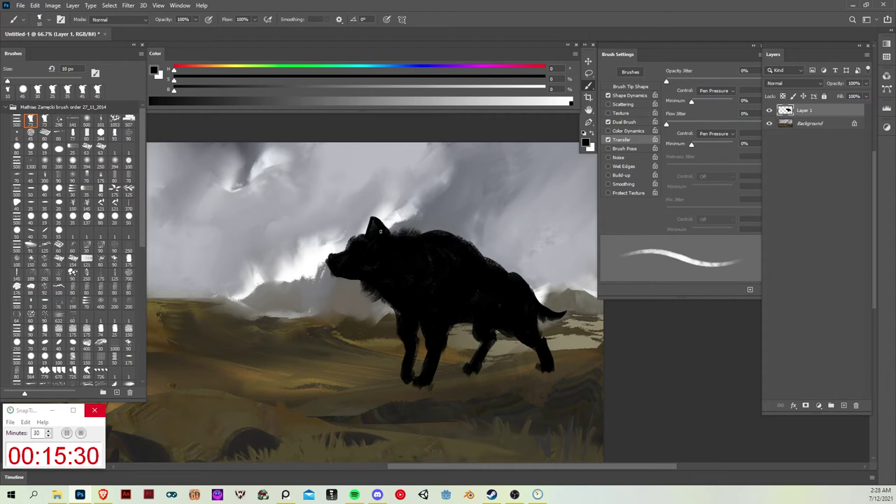
- Switch the eraser to Brush mode and carve a notch between the ear and neck using a small lasso selection
{"action": "key", "text": "e"}
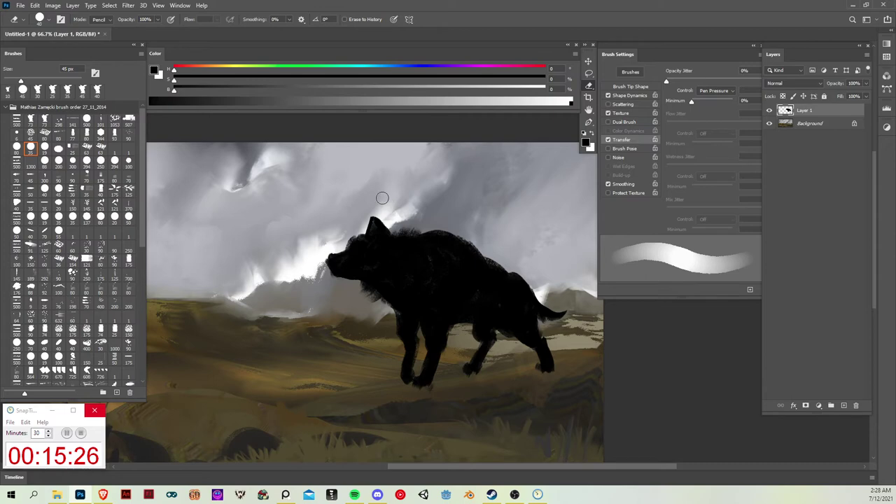
{"action": "key", "text": "bracketleft"}
{"action": "left_click", "coordinate": [105, 19]}
{"action": "left_click", "coordinate": [101, 30]}
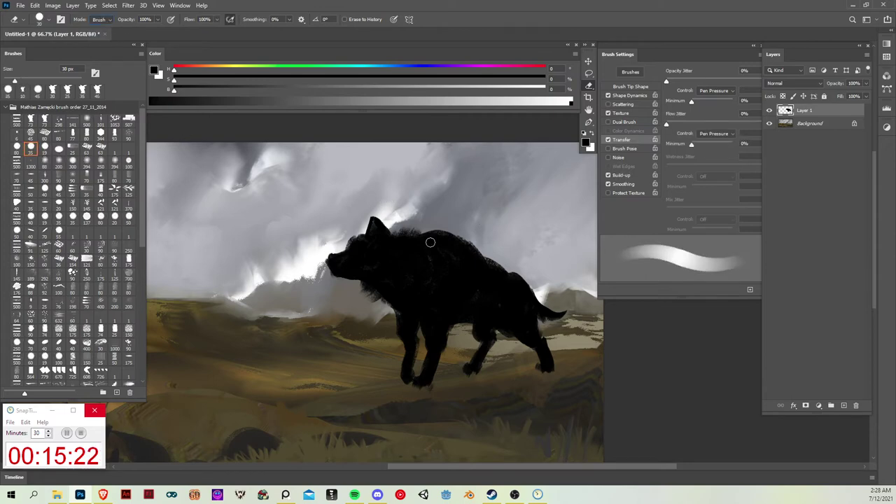
{"action": "key", "text": "bracketleft"}
{"action": "key", "text": "l"}
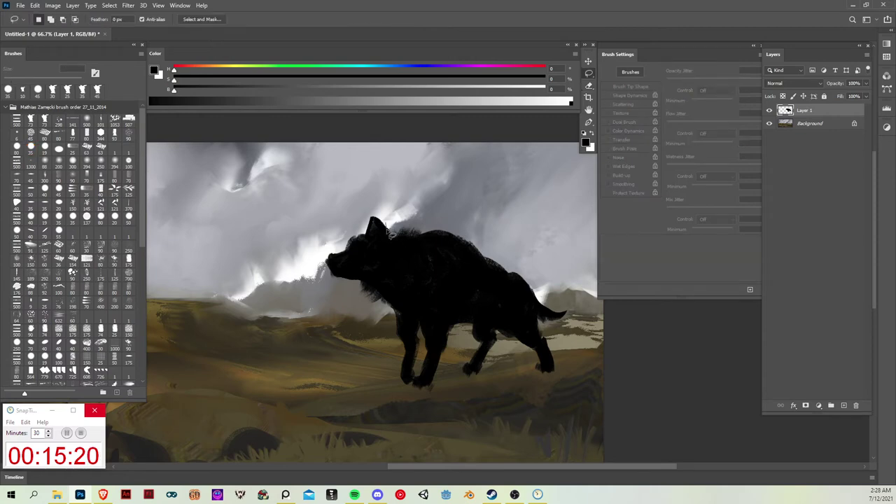
{"action": "key", "text": "e"}
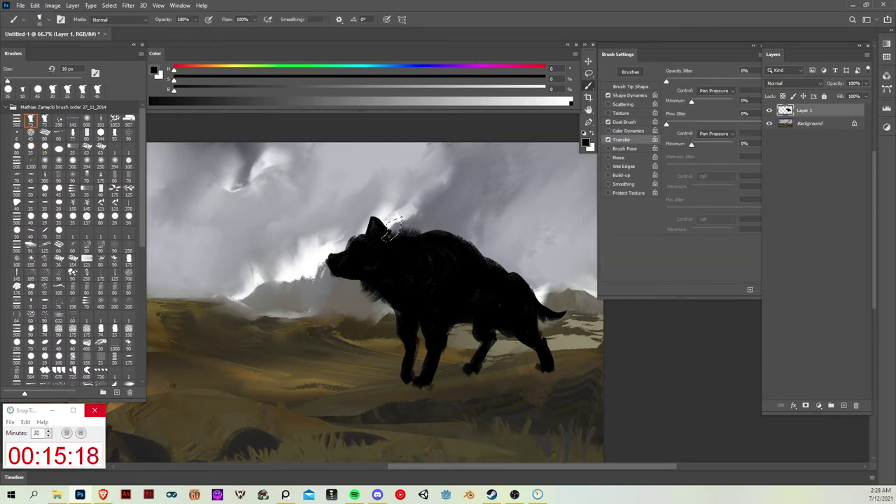
- Clear the lasso selection and paint black fur on the neck just behind the ear with the brush enlarged to 35 px
{"action": "key", "text": "b"}
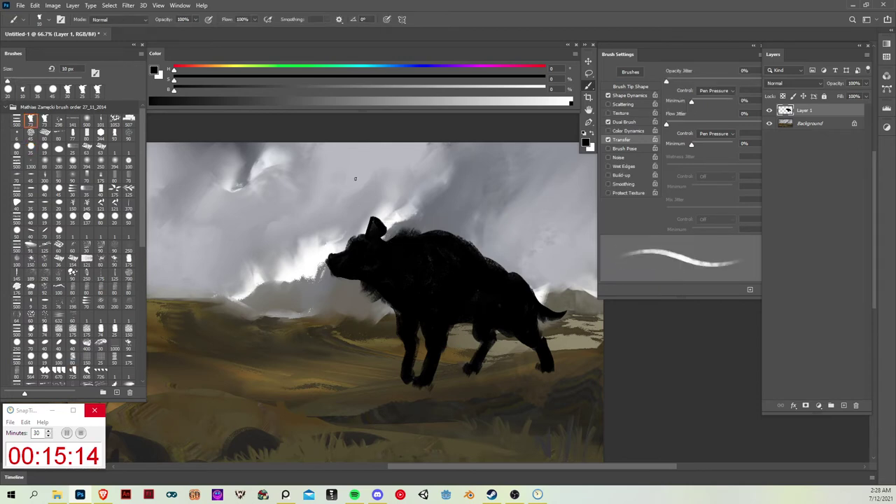
{"action": "key", "text": "bracketright"}
{"action": "key", "text": "bracketright"}
{"action": "key", "text": "bracketright"}
{"action": "key", "text": "bracketright"}
{"action": "key", "text": "bracketright"}
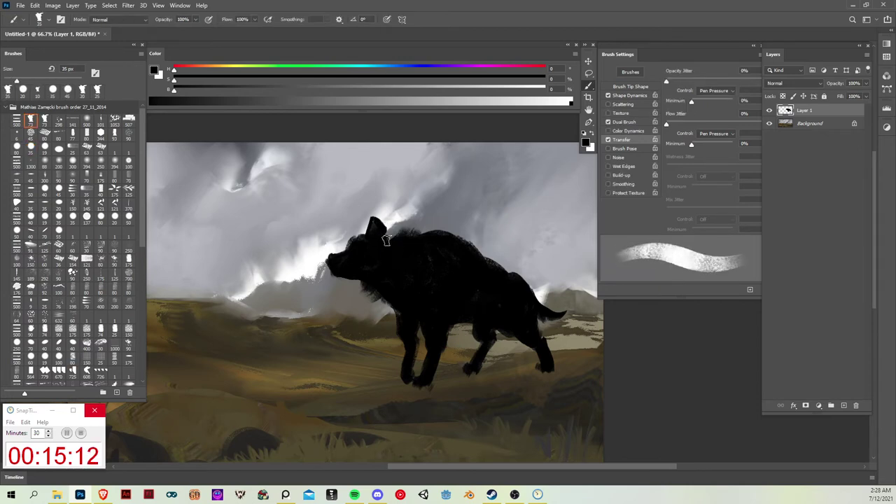
{"action": "left_click_drag", "start_coordinate": [386, 240], "coordinate": [399, 229]}
- Paint a narrow, pointed second ear in front of the first within a lasso selection and lock the silhouette layer's transparent pixels
{"action": "key", "text": "l"}
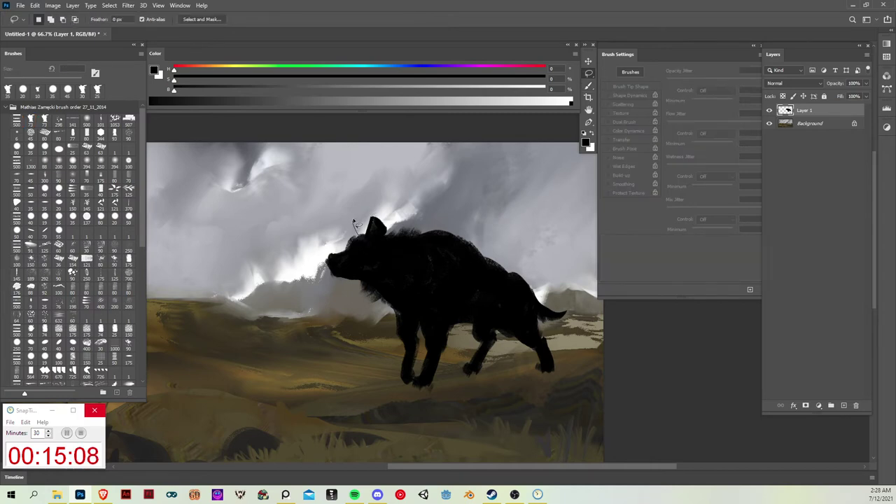
{"action": "key", "text": "b"}
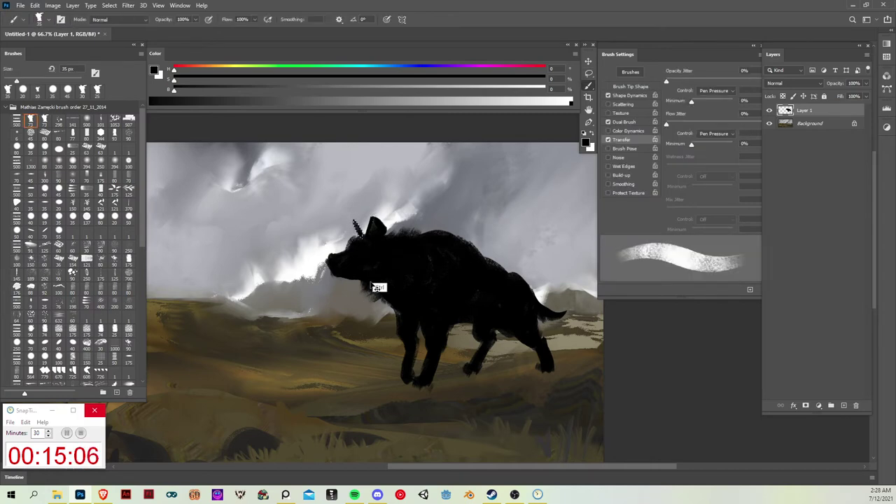
{"action": "left_click_drag", "start_coordinate": [516, 204], "coordinate": [481, 271]}
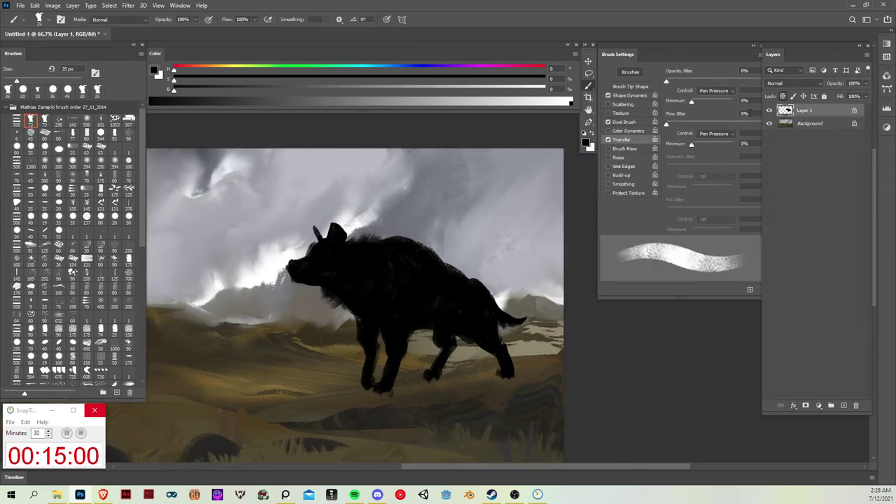
- Enlarge the brush to 70 px and sample a brown from the foreground hills as the painting color
{"action": "key", "text": "bracketright"}
{"action": "key", "text": "bracketright"}
{"action": "key", "text": "bracketright"}
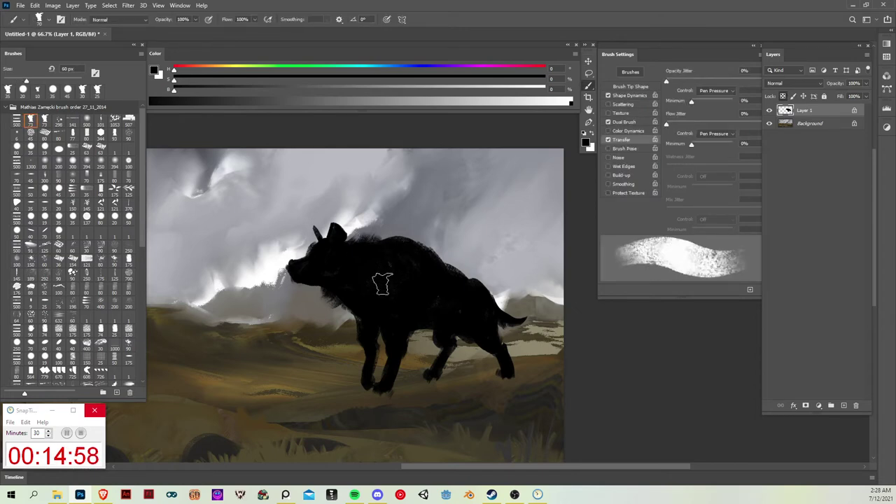
{"action": "key", "text": "bracketright"}
{"action": "left_click", "coordinate": [209, 377], "text": "alt"}
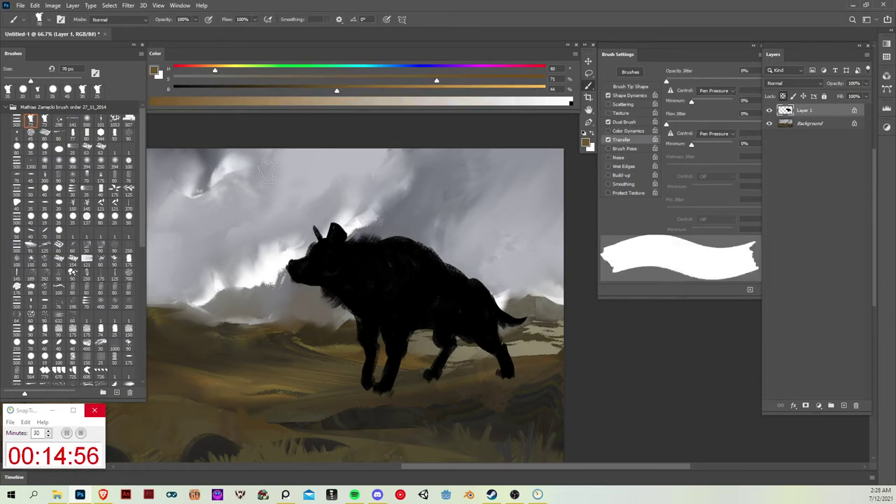
- Set up the 1053 px splatter brush with Color Dynamics enabled and its tip spacing turned off
{"action": "left_click", "coordinate": [610, 131]}
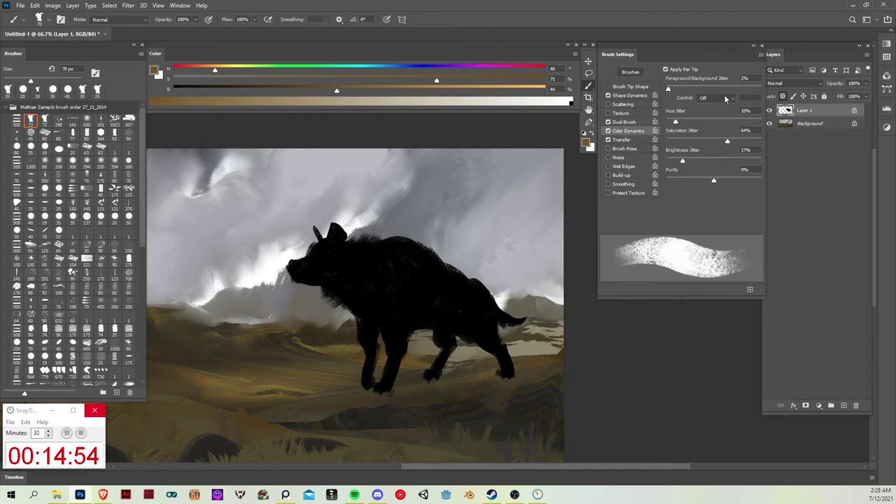
{"action": "left_click", "coordinate": [115, 121]}
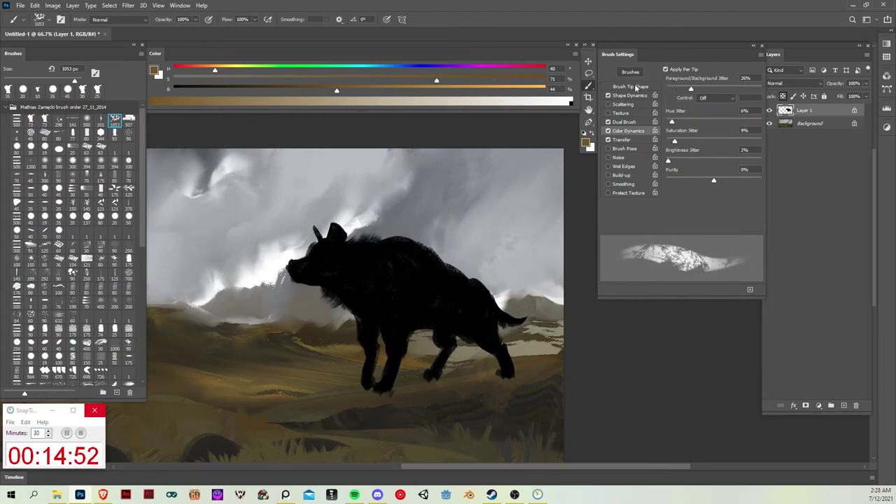
{"action": "left_click", "coordinate": [667, 203]}
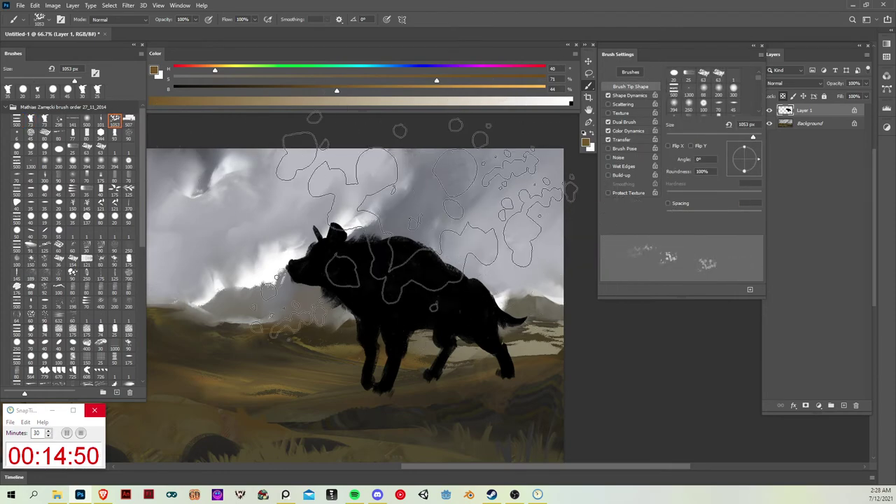
- Enable 17% spacing on the splatter brush, reduce it to 500 px and paint mottled ochre fur over the animal's head and shoulders
{"action": "left_click", "coordinate": [670, 204]}
{"action": "key", "text": "bracketleft"}
{"action": "key", "text": "bracketleft"}
{"action": "key", "text": "bracketleft"}
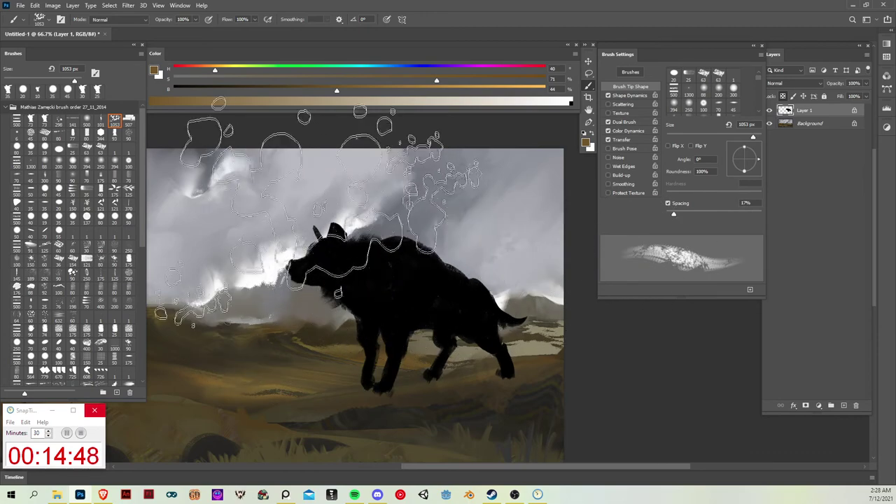
{"action": "key", "text": "bracketleft"}
{"action": "key", "text": "bracketleft"}
{"action": "key", "text": "bracketleft"}
{"action": "left_click_drag", "start_coordinate": [356, 255], "coordinate": [382, 254]}
- Mix a very dark brown as the second paint colour, with hue 14, saturation 15% and brightness 8%
{"action": "key", "text": "x"}
{"action": "left_click", "coordinate": [180, 89]}
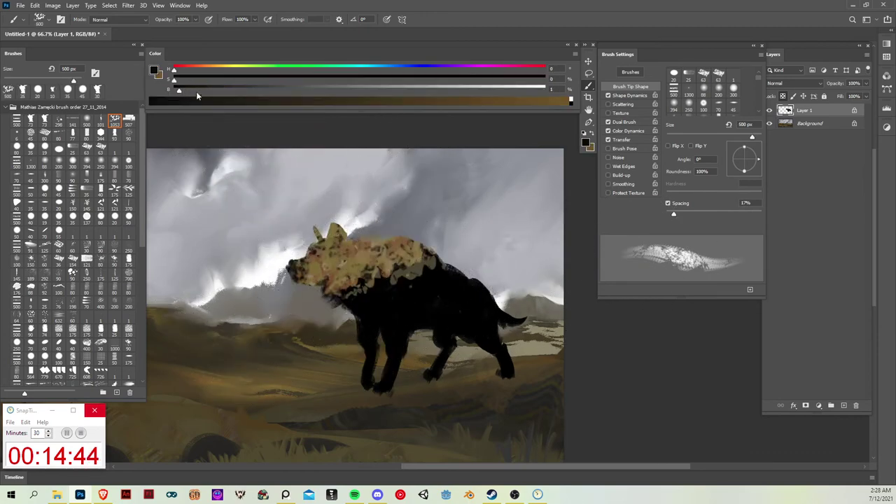
{"action": "left_click", "coordinate": [344, 82]}
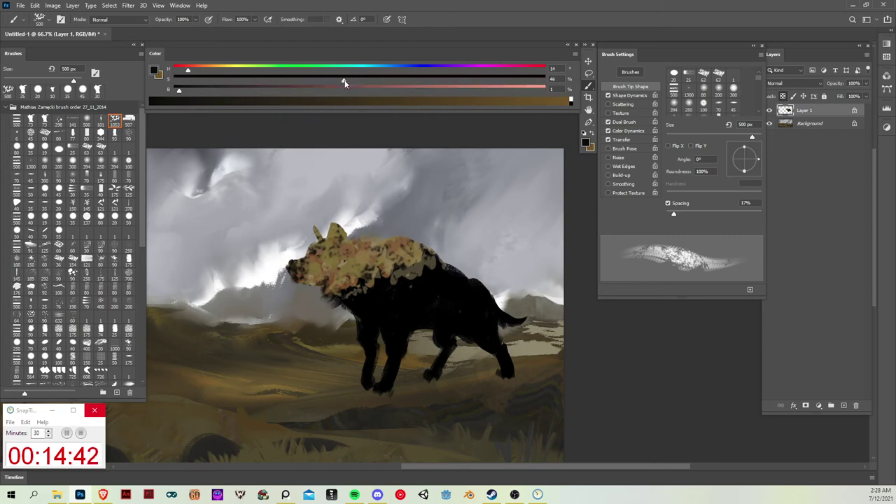
{"action": "left_click", "coordinate": [203, 88]}
{"action": "left_click", "coordinate": [229, 79]}
- Cover the whole animal silhouette with mottled brown and break it up with very dark brown texture from head to hind legs
{"action": "key", "text": "x"}
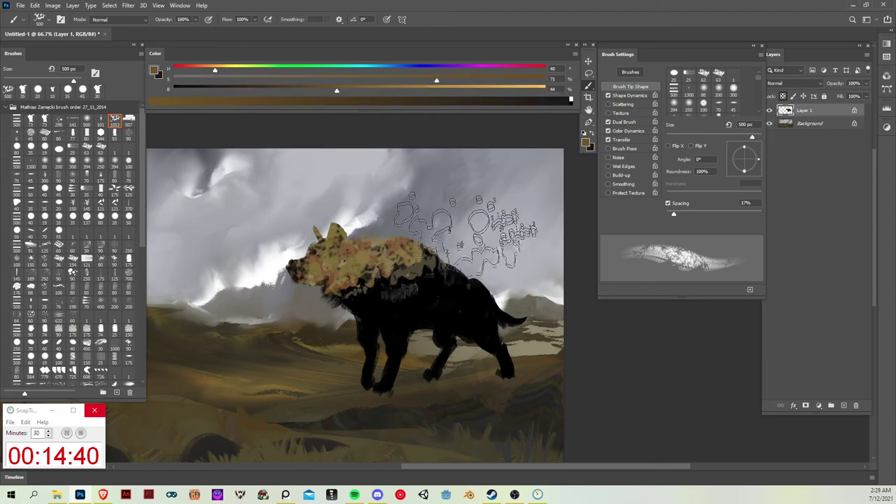
{"action": "mouse_move", "coordinate": [466, 231]}
{"action": "left_mouse_down"}
{"action": "mouse_move", "coordinate": [319, 249]}
{"action": "mouse_move", "coordinate": [364, 283]}
{"action": "mouse_move", "coordinate": [364, 343]}
{"action": "mouse_move", "coordinate": [340, 280]}
{"action": "mouse_move", "coordinate": [437, 270]}
{"action": "mouse_move", "coordinate": [448, 350]}
{"action": "mouse_move", "coordinate": [437, 357]}
{"action": "mouse_move", "coordinate": [483, 346]}
{"action": "mouse_move", "coordinate": [378, 416]}
{"action": "mouse_move", "coordinate": [472, 424]}
{"action": "mouse_move", "coordinate": [508, 316]}
{"action": "mouse_move", "coordinate": [431, 387]}
{"action": "left_mouse_up"}
{"action": "key", "text": "x"}
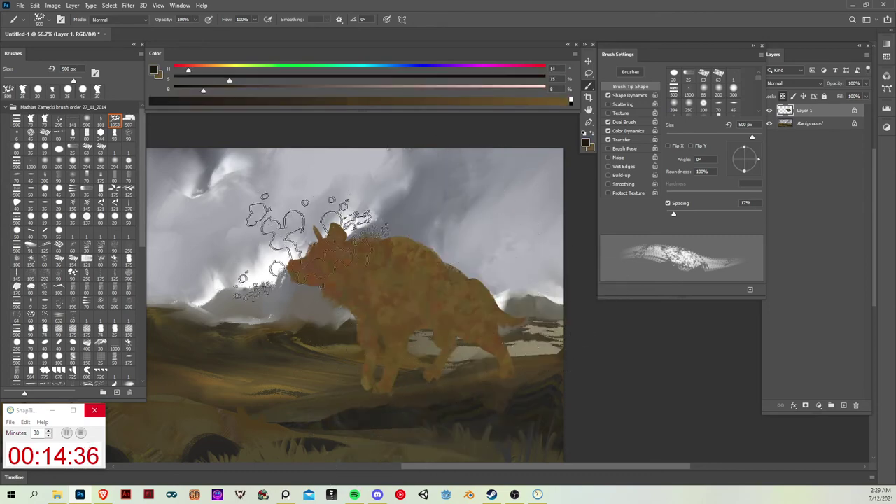
{"action": "mouse_move", "coordinate": [315, 245]}
{"action": "left_mouse_down"}
{"action": "mouse_move", "coordinate": [322, 280]}
{"action": "mouse_move", "coordinate": [336, 249]}
{"action": "mouse_move", "coordinate": [410, 256]}
{"action": "mouse_move", "coordinate": [385, 336]}
{"action": "mouse_move", "coordinate": [389, 395]}
{"action": "mouse_move", "coordinate": [431, 402]}
{"action": "mouse_move", "coordinate": [476, 343]}
{"action": "left_mouse_up"}
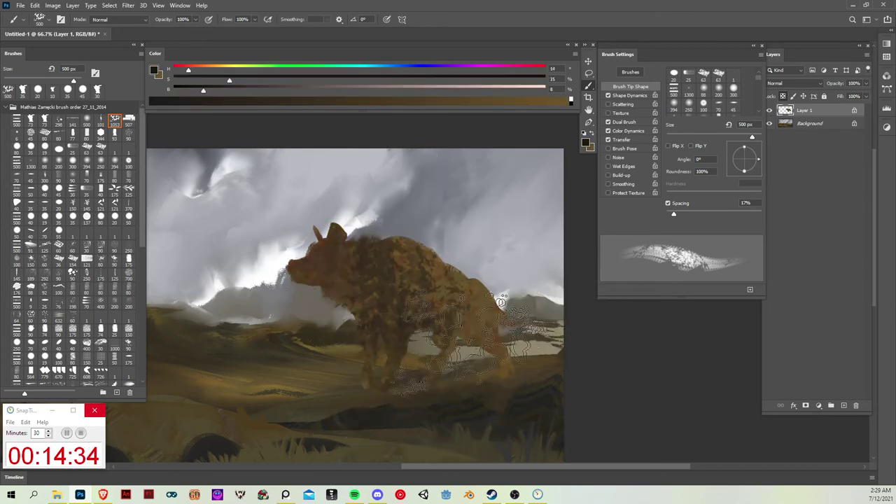
{"action": "mouse_move", "coordinate": [502, 302]}
{"action": "left_mouse_down"}
{"action": "mouse_move", "coordinate": [546, 329]}
{"action": "mouse_move", "coordinate": [505, 308]}
{"action": "mouse_move", "coordinate": [435, 399]}
{"action": "mouse_move", "coordinate": [291, 245]}
{"action": "left_mouse_up"}
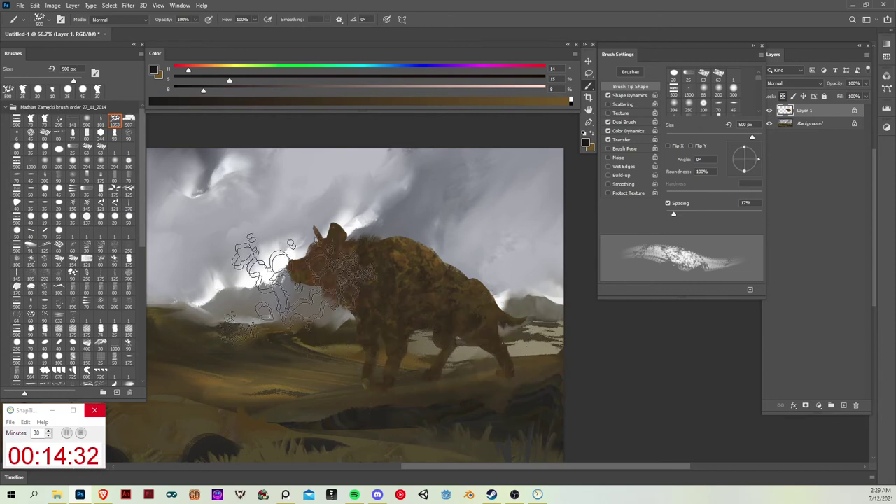
{"action": "mouse_move", "coordinate": [299, 289]}
{"action": "left_mouse_down"}
{"action": "mouse_move", "coordinate": [433, 389]}
{"action": "mouse_move", "coordinate": [348, 404]}
{"action": "mouse_move", "coordinate": [524, 375]}
{"action": "mouse_move", "coordinate": [520, 369]}
{"action": "mouse_move", "coordinate": [514, 400]}
{"action": "mouse_move", "coordinate": [490, 381]}
{"action": "left_mouse_up"}
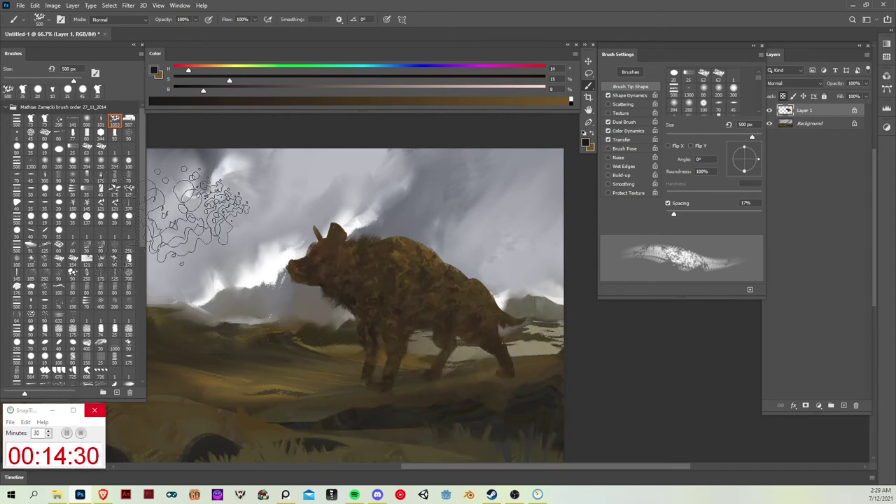
- Switch to the soft round brush at 150 px and mix a near-black brown with hue 31 and brightness 2%
{"action": "left_click", "coordinate": [87, 121]}
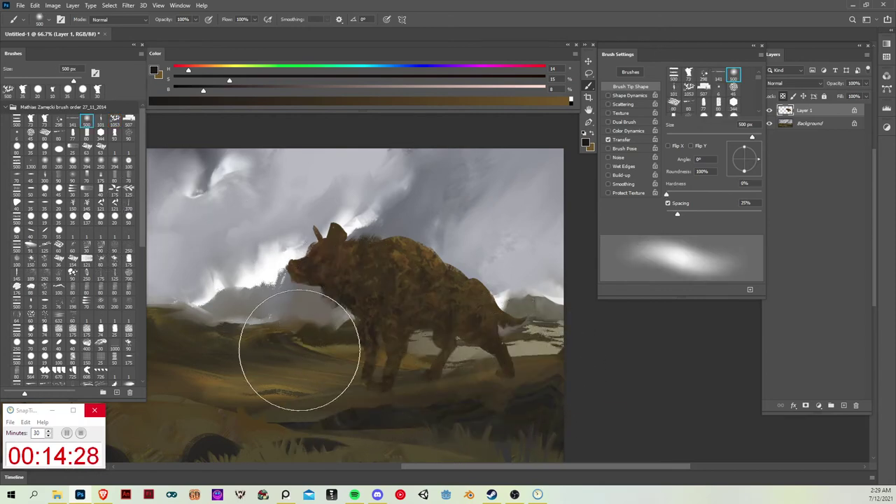
{"action": "key", "text": "bracketleft"}
{"action": "key", "text": "bracketleft"}
{"action": "key", "text": "bracketleft"}
{"action": "key", "text": "bracketleft"}
{"action": "key", "text": "bracketleft"}
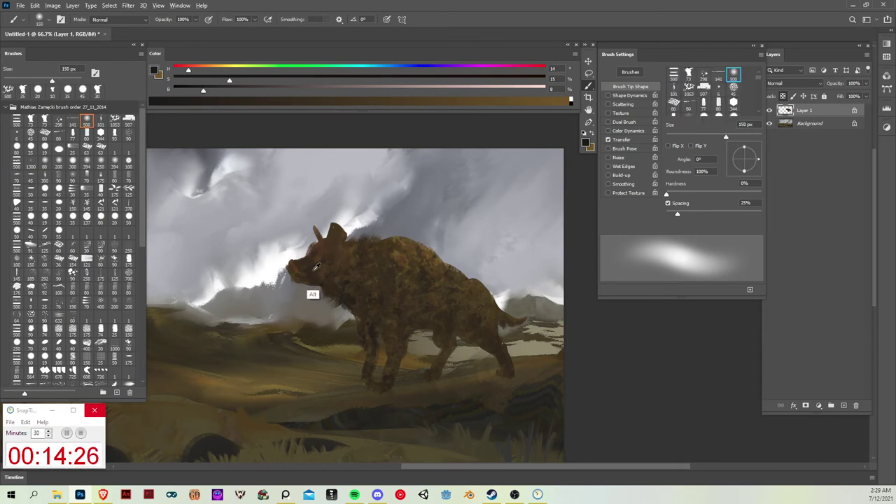
{"action": "left_click", "coordinate": [315, 270], "text": "alt"}
{"action": "left_click", "coordinate": [214, 91]}
{"action": "left_click", "coordinate": [299, 79]}
{"action": "left_click", "coordinate": [184, 91]}
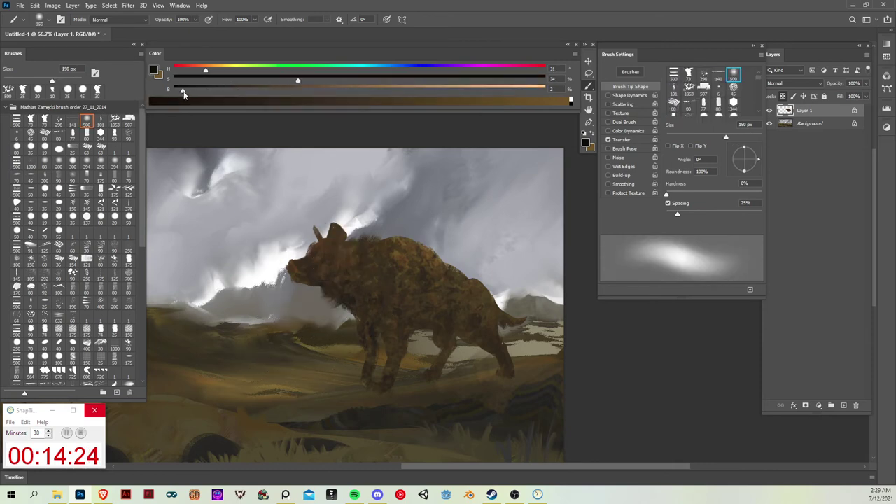
- Shade the animal's throat, chest, belly, legs and rump with soft near-black strokes
{"action": "mouse_move", "coordinate": [300, 305]}
{"action": "left_mouse_down"}
{"action": "mouse_move", "coordinate": [328, 276]}
{"action": "mouse_move", "coordinate": [353, 316]}
{"action": "mouse_move", "coordinate": [355, 353]}
{"action": "left_mouse_up"}
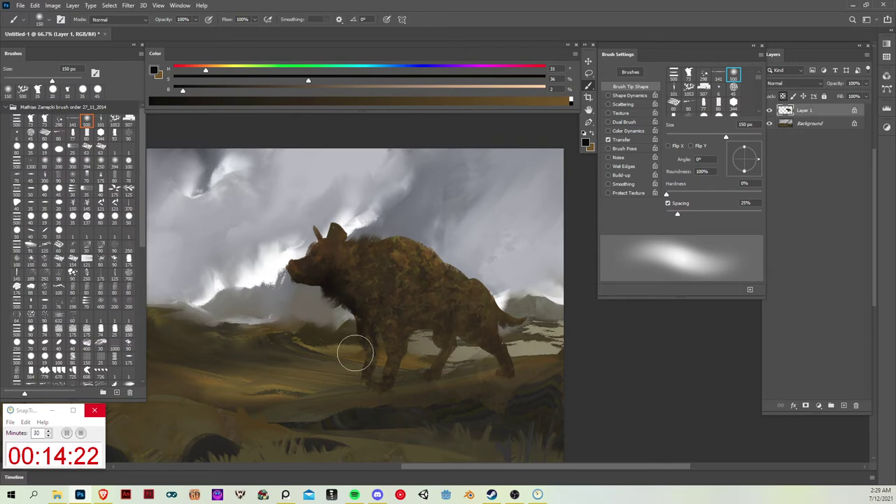
{"action": "mouse_move", "coordinate": [374, 289]}
{"action": "left_mouse_down"}
{"action": "mouse_move", "coordinate": [381, 391]}
{"action": "mouse_move", "coordinate": [370, 339]}
{"action": "mouse_move", "coordinate": [377, 334]}
{"action": "mouse_move", "coordinate": [379, 359]}
{"action": "mouse_move", "coordinate": [394, 296]}
{"action": "mouse_move", "coordinate": [432, 341]}
{"action": "mouse_move", "coordinate": [420, 342]}
{"action": "mouse_move", "coordinate": [419, 393]}
{"action": "mouse_move", "coordinate": [427, 352]}
{"action": "mouse_move", "coordinate": [459, 334]}
{"action": "mouse_move", "coordinate": [458, 321]}
{"action": "mouse_move", "coordinate": [477, 382]}
{"action": "mouse_move", "coordinate": [473, 328]}
{"action": "mouse_move", "coordinate": [454, 363]}
{"action": "mouse_move", "coordinate": [465, 383]}
{"action": "mouse_move", "coordinate": [486, 362]}
{"action": "left_mouse_up"}
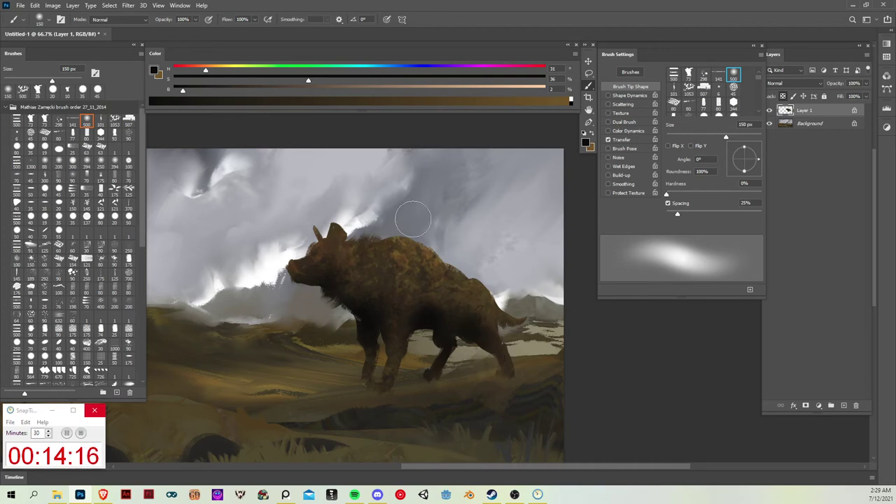
{"action": "mouse_move", "coordinate": [499, 326]}
{"action": "left_mouse_down"}
{"action": "mouse_move", "coordinate": [529, 326]}
{"action": "mouse_move", "coordinate": [499, 321]}
{"action": "left_mouse_up"}
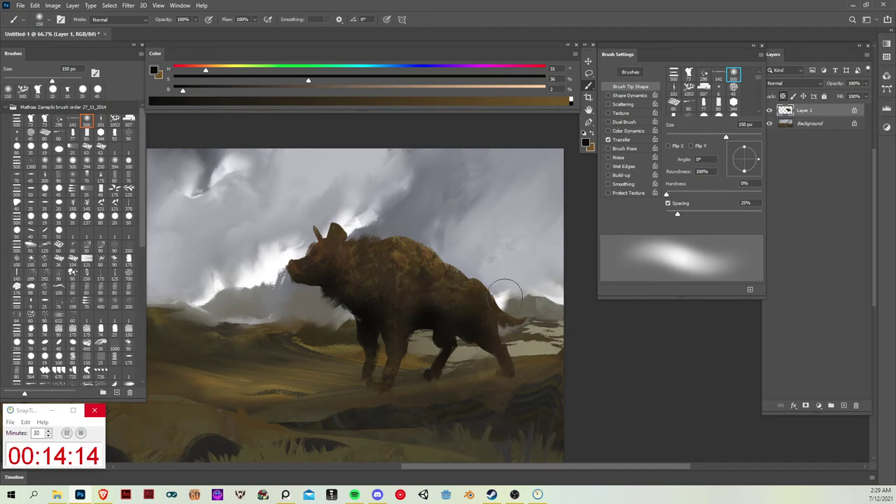
- Lasso the area at the base of the tail and darken it to separate the tail from the rump
{"action": "key", "text": "l"}
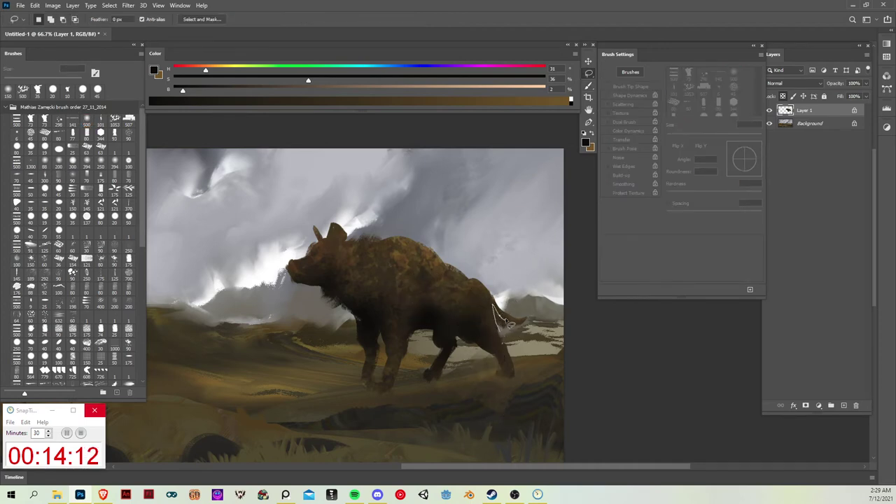
{"action": "left_click_drag", "start_coordinate": [503, 319], "coordinate": [493, 308]}
{"action": "key", "text": "b"}
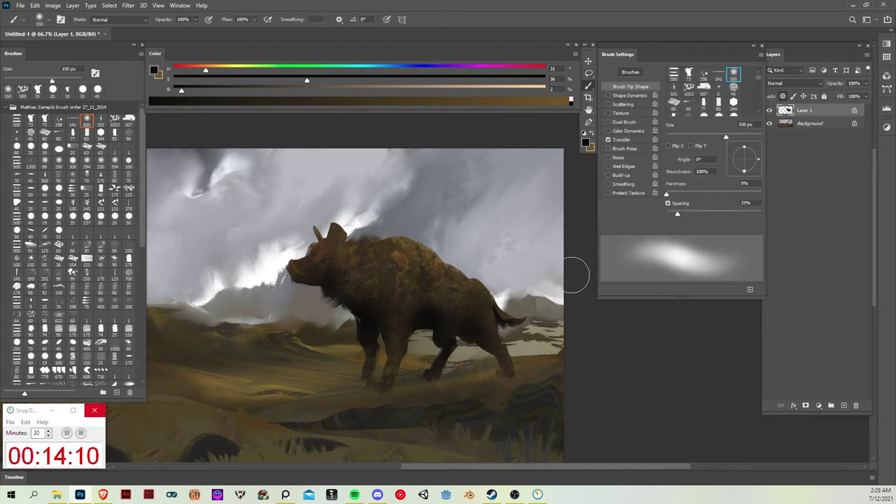
- Lasso the flank and belly behind the front leg, darken the selection with the soft brush and deselect it
{"action": "left_click_drag", "start_coordinate": [531, 262], "coordinate": [497, 259]}
{"action": "key", "text": "l"}
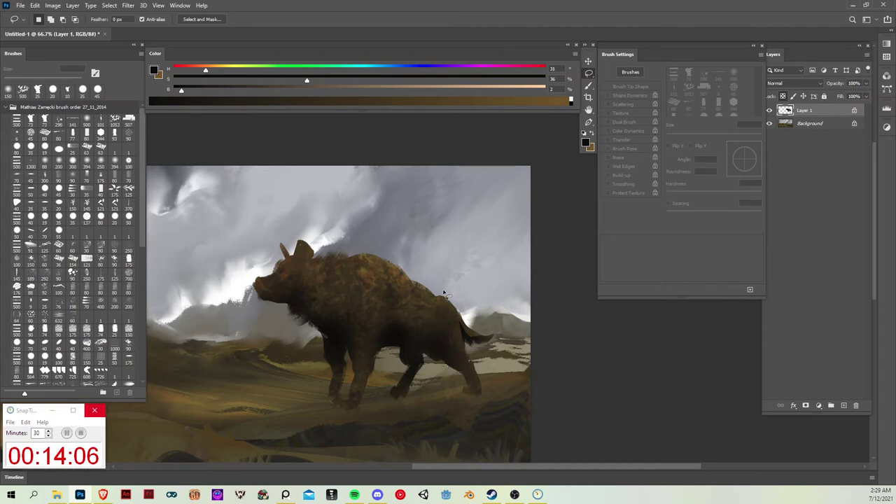
{"action": "left_click_drag", "start_coordinate": [388, 297], "coordinate": [370, 365]}
{"action": "left_click_drag", "start_coordinate": [395, 396], "coordinate": [392, 396]}
{"action": "key", "text": "b"}
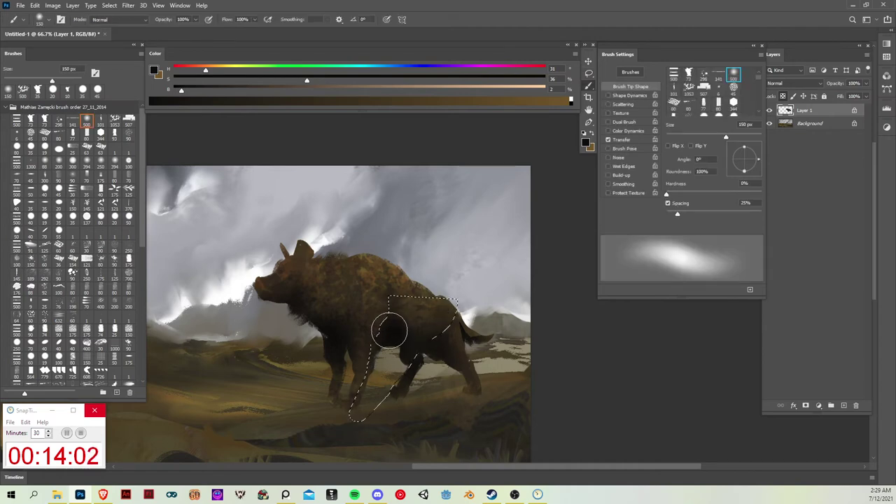
{"action": "scroll", "coordinate": [444, 311], "scroll_direction": "up", "scroll_amount": 1}
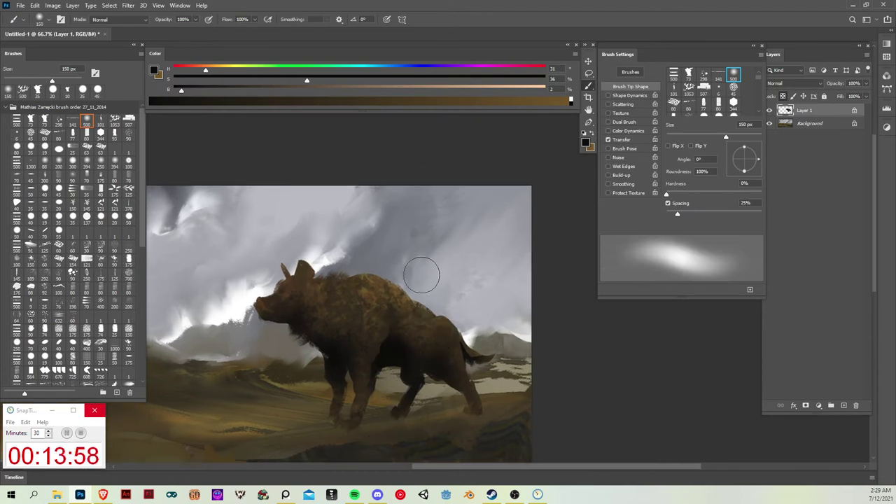
{"action": "key", "text": "ctrl+d"}
- Switch to the 73 px textured brush, shade the underside of the muzzle and undo the last stroke
{"action": "left_click", "coordinate": [30, 120]}
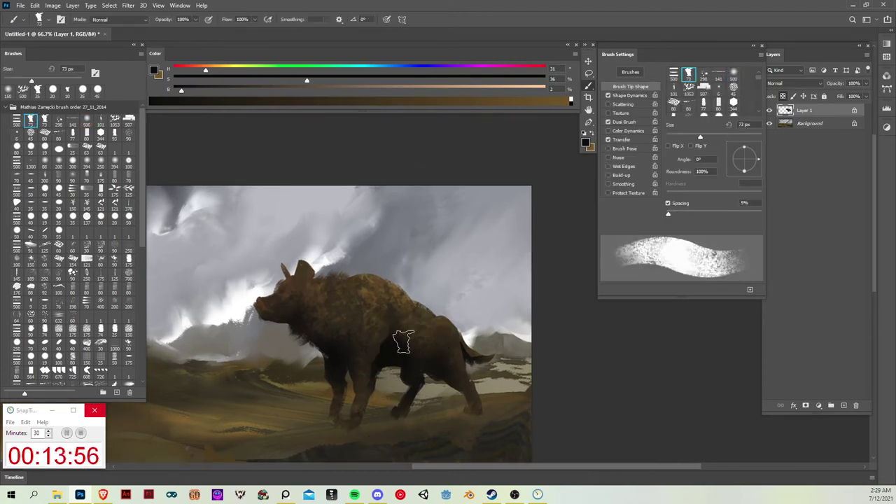
{"action": "key", "text": "l"}
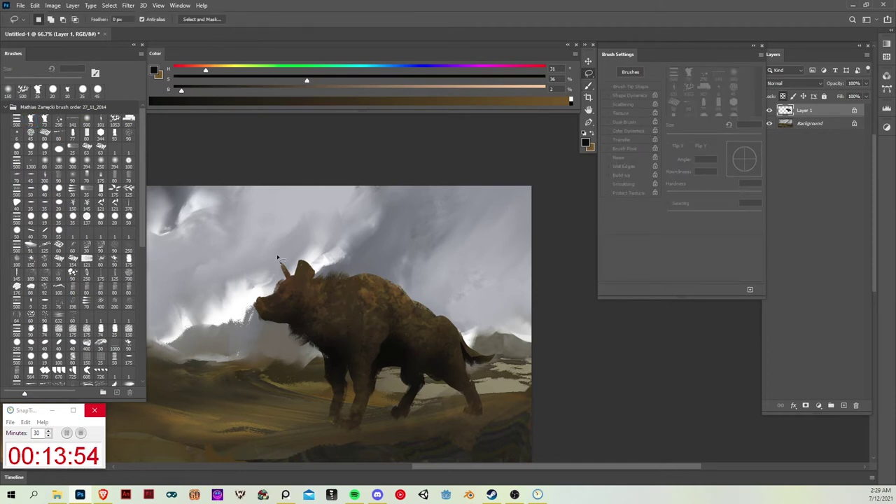
{"action": "key", "text": "b"}
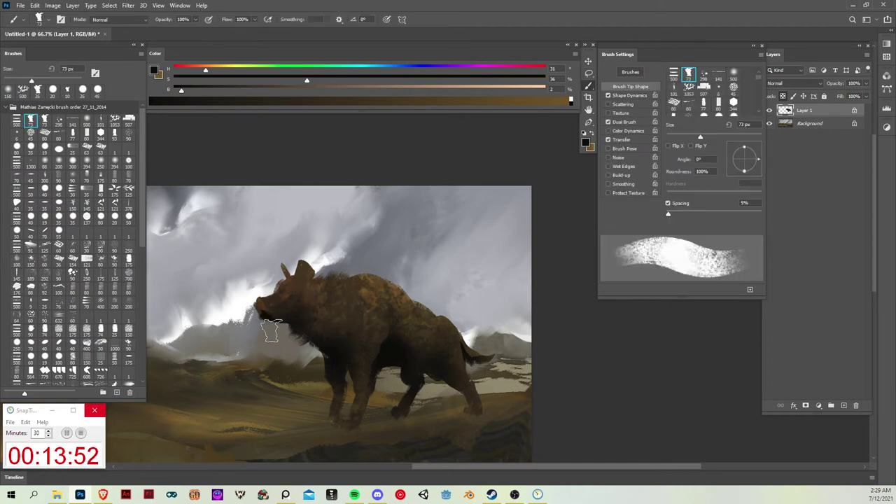
{"action": "left_click_drag", "start_coordinate": [271, 331], "coordinate": [256, 325]}
{"action": "key", "text": "ctrl+z"}
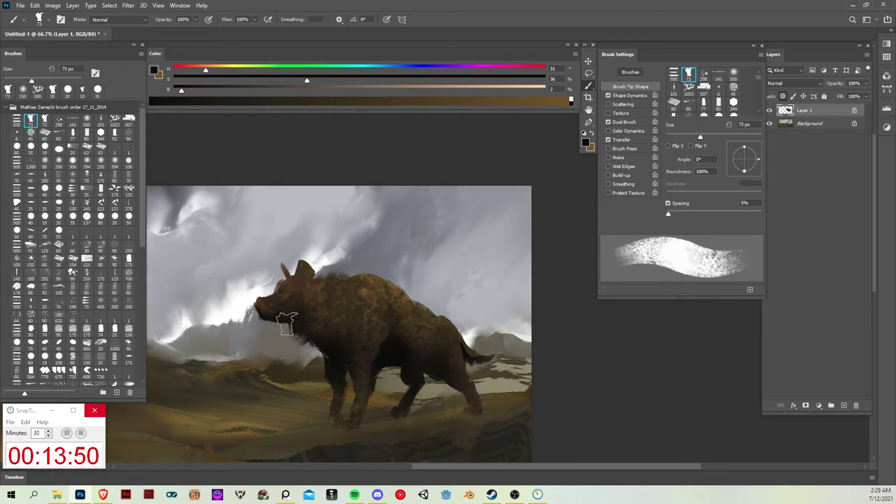
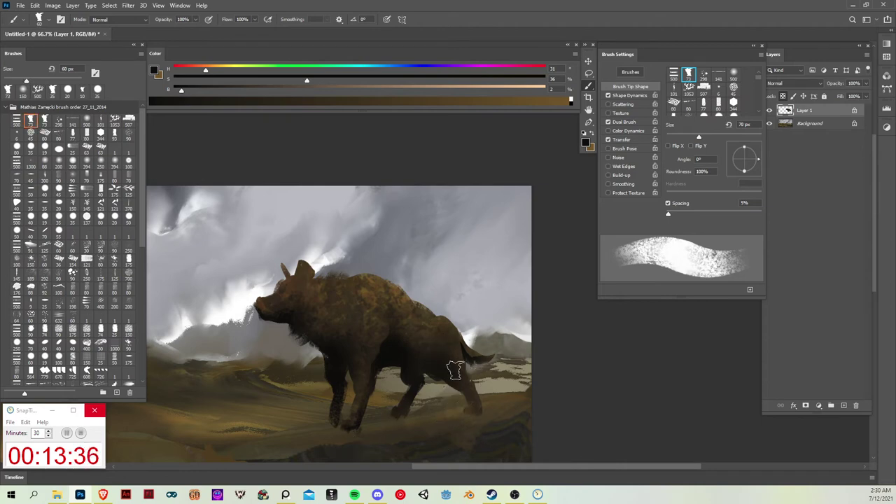
- Reduce the textured brush to 15 px and refine the hind legs and paws with colours sampled from the animal
{"action": "key", "text": "bracketleft"}
{"action": "key", "text": "bracketleft"}
{"action": "key", "text": "bracketleft"}
{"action": "key", "text": "bracketleft"}
{"action": "key", "text": "bracketleft"}
{"action": "key", "text": "bracketleft"}
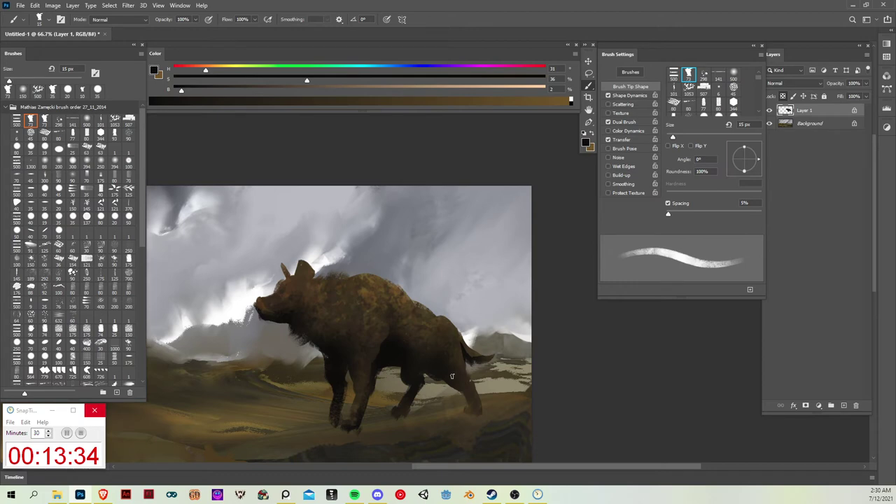
{"action": "left_click", "coordinate": [452, 377], "text": "alt"}
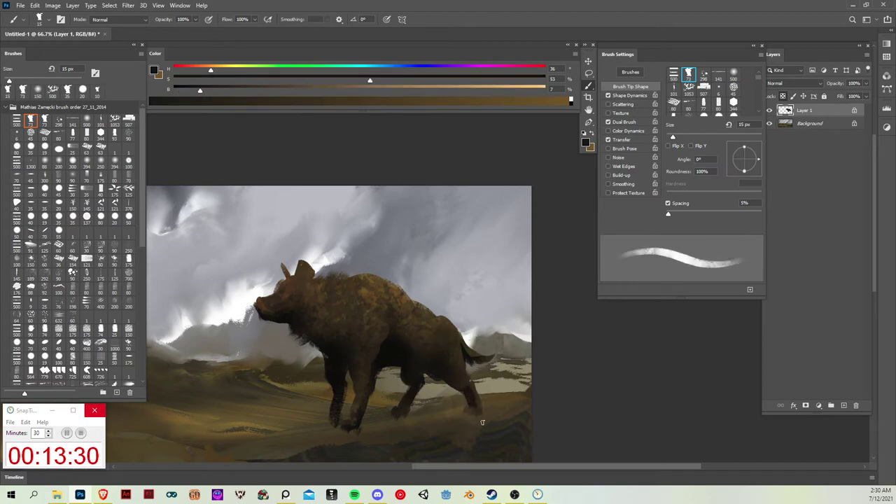
{"action": "left_click", "coordinate": [408, 411], "text": "alt"}
{"action": "left_click", "coordinate": [479, 407], "text": "alt"}
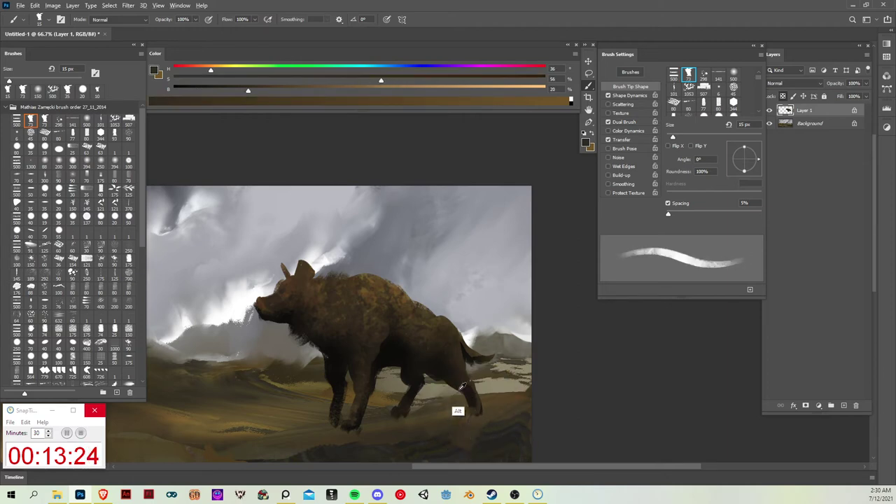
{"action": "left_click", "coordinate": [453, 343], "text": "alt"}
{"action": "left_click", "coordinate": [288, 320], "text": "alt"}
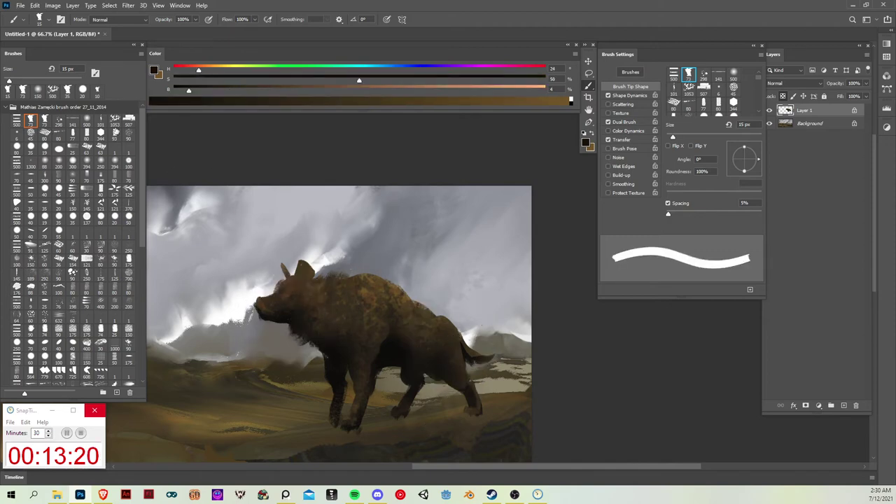
- Switch to the 298 px speckled brush, reduce it to 90 px and mix a greyish tan with hue 46, saturation 23% and brightness 43%
{"action": "left_click", "coordinate": [59, 120]}
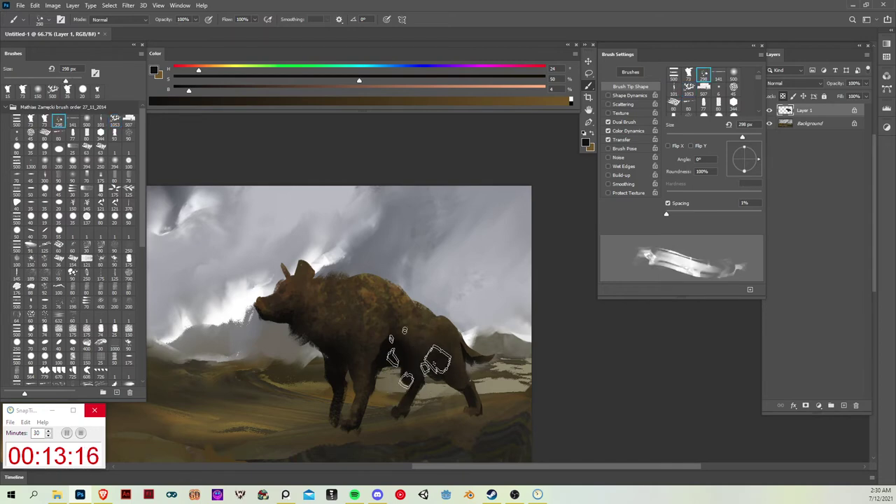
{"action": "key", "text": "bracketleft"}
{"action": "key", "text": "bracketleft"}
{"action": "key", "text": "bracketleft"}
{"action": "key", "text": "bracketleft"}
{"action": "left_click_drag", "start_coordinate": [420, 344], "coordinate": [411, 322]}
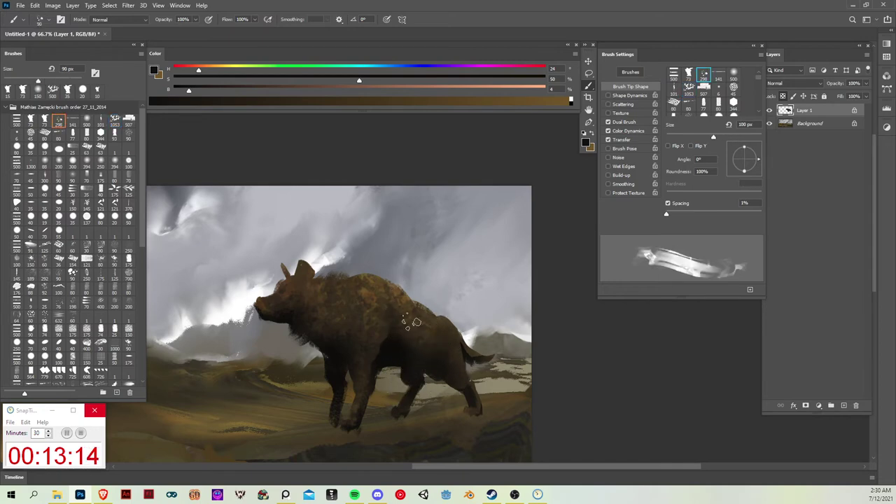
{"action": "left_click", "coordinate": [364, 296], "text": "alt"}
{"action": "left_click", "coordinate": [335, 89]}
{"action": "left_click", "coordinate": [262, 80]}
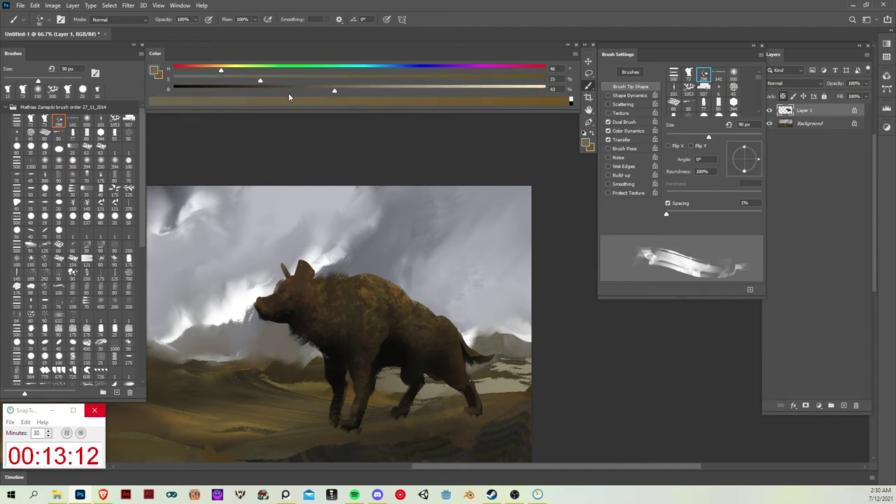
- Paint light tan fur strokes over the face, neck, flank and haunch, and smudge them into the coat
{"action": "mouse_move", "coordinate": [283, 303]}
{"action": "left_mouse_down"}
{"action": "mouse_move", "coordinate": [310, 300]}
{"action": "mouse_move", "coordinate": [271, 305]}
{"action": "mouse_move", "coordinate": [285, 293]}
{"action": "mouse_move", "coordinate": [276, 308]}
{"action": "mouse_move", "coordinate": [317, 297]}
{"action": "mouse_move", "coordinate": [322, 316]}
{"action": "mouse_move", "coordinate": [305, 296]}
{"action": "mouse_move", "coordinate": [312, 318]}
{"action": "mouse_move", "coordinate": [299, 305]}
{"action": "mouse_move", "coordinate": [337, 318]}
{"action": "mouse_move", "coordinate": [321, 308]}
{"action": "mouse_move", "coordinate": [333, 331]}
{"action": "left_mouse_up"}
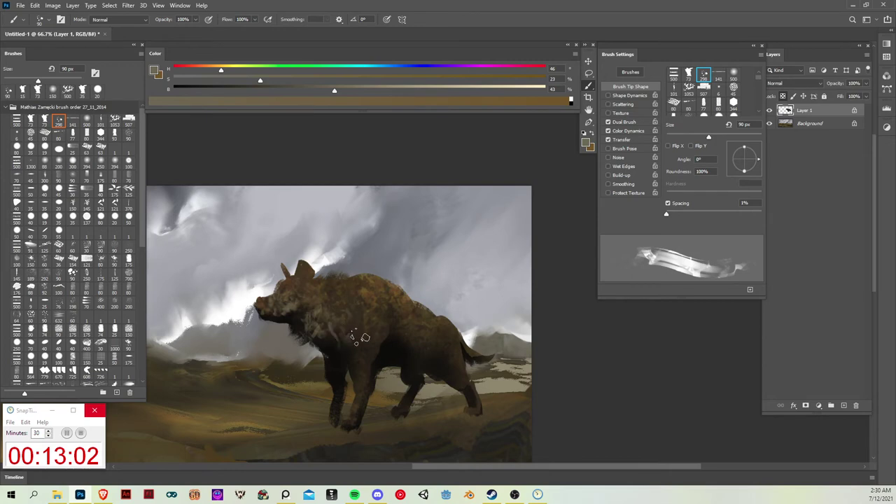
{"action": "mouse_move", "coordinate": [404, 339]}
{"action": "left_mouse_down"}
{"action": "mouse_move", "coordinate": [390, 355]}
{"action": "mouse_move", "coordinate": [400, 338]}
{"action": "mouse_move", "coordinate": [389, 347]}
{"action": "mouse_move", "coordinate": [397, 343]}
{"action": "mouse_move", "coordinate": [389, 332]}
{"action": "mouse_move", "coordinate": [414, 354]}
{"action": "mouse_move", "coordinate": [409, 328]}
{"action": "mouse_move", "coordinate": [401, 335]}
{"action": "mouse_move", "coordinate": [423, 353]}
{"action": "mouse_move", "coordinate": [433, 346]}
{"action": "mouse_move", "coordinate": [412, 347]}
{"action": "mouse_move", "coordinate": [443, 353]}
{"action": "mouse_move", "coordinate": [449, 343]}
{"action": "mouse_move", "coordinate": [445, 360]}
{"action": "mouse_move", "coordinate": [438, 338]}
{"action": "left_mouse_up"}
{"action": "key", "text": "r"}
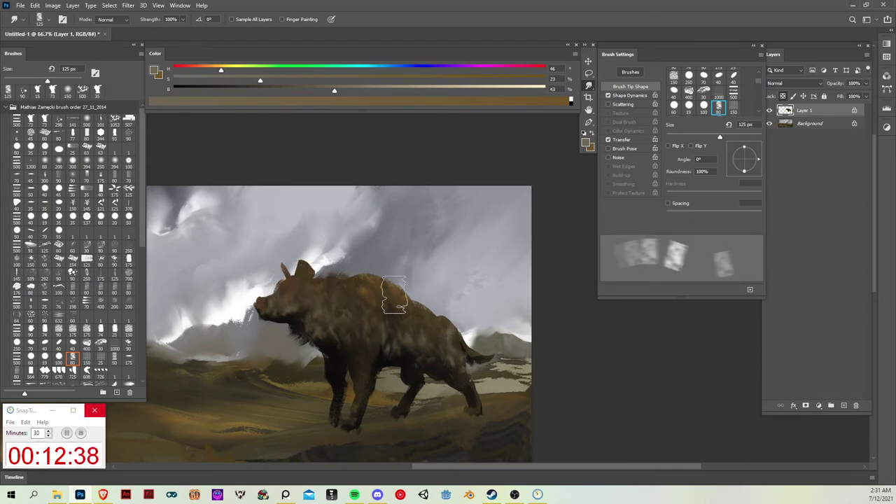
- Return to painting with the 35 px hard round brush reduced to 15 px for detail work on the animal
{"action": "key", "text": "b"}
{"action": "left_click", "coordinate": [59, 121]}
{"action": "left_click", "coordinate": [31, 148]}
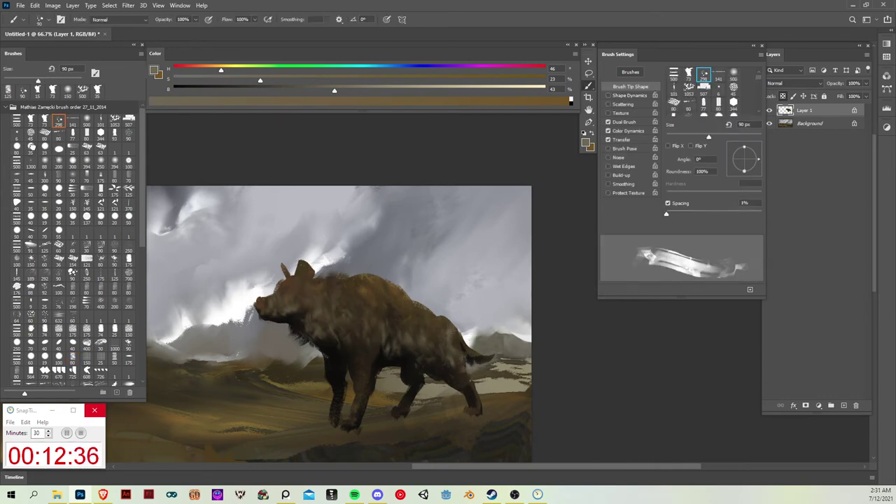
{"action": "key", "text": "bracketleft"}
{"action": "key", "text": "bracketleft"}
{"action": "key", "text": "bracketleft"}
{"action": "key", "text": "bracketleft"}
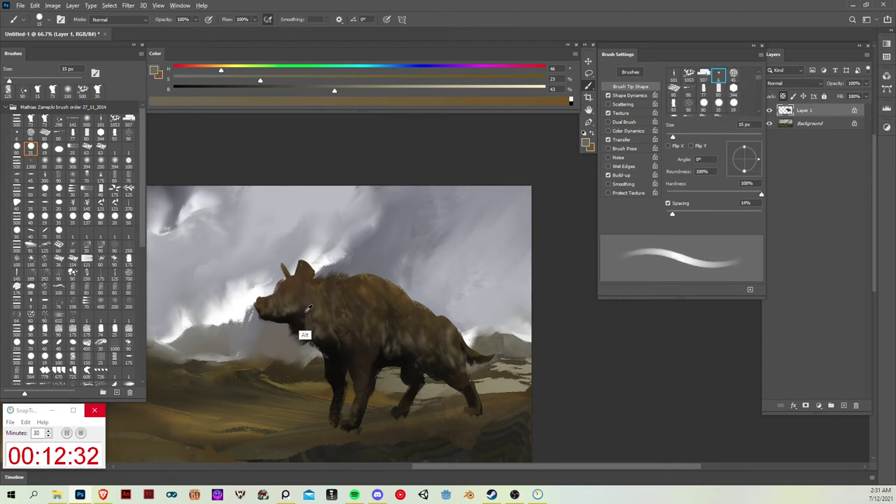
- Darken the inside of the near ear and the tip of the nose with dark brown and near-black sampled from the animal
{"action": "left_click", "coordinate": [302, 271], "text": "alt"}
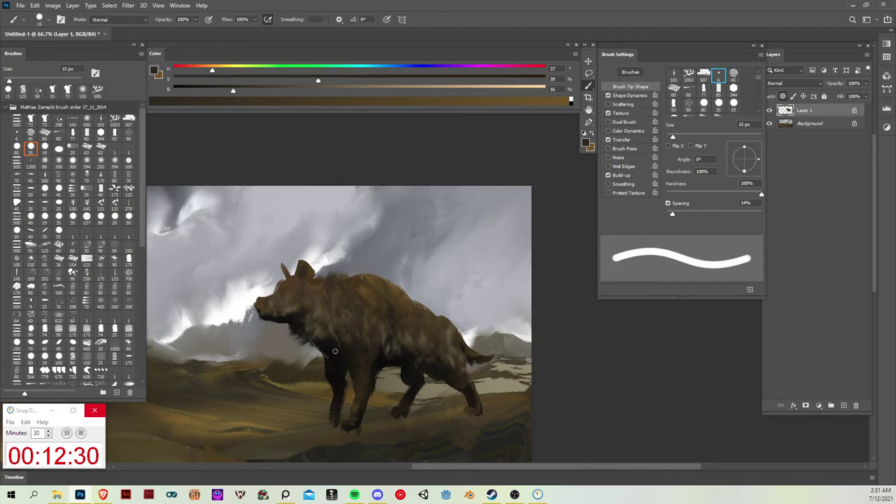
{"action": "left_click", "coordinate": [300, 277], "text": "alt"}
{"action": "left_click_drag", "start_coordinate": [306, 270], "coordinate": [309, 272]}
{"action": "key", "text": "ctrl+z"}
{"action": "key", "text": "ctrl+z"}
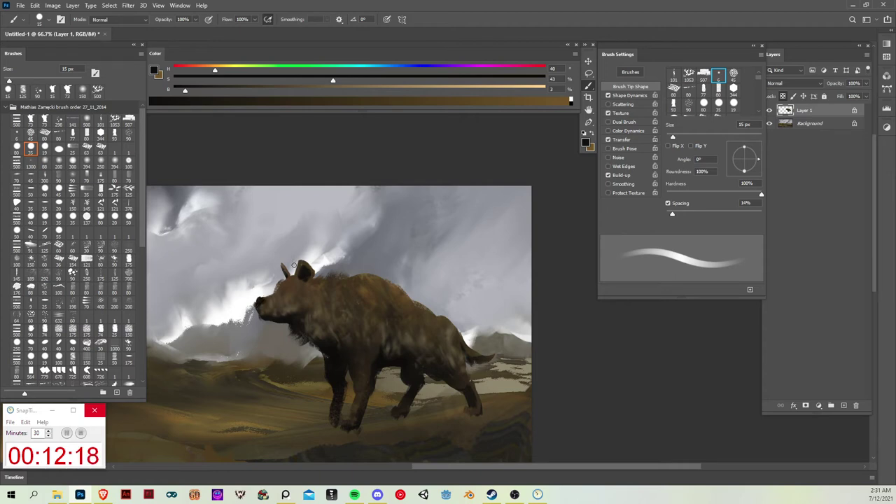
{"action": "key", "text": "bracketleft"}
{"action": "key", "text": "bracketleft"}
{"action": "key", "text": "bracketleft"}
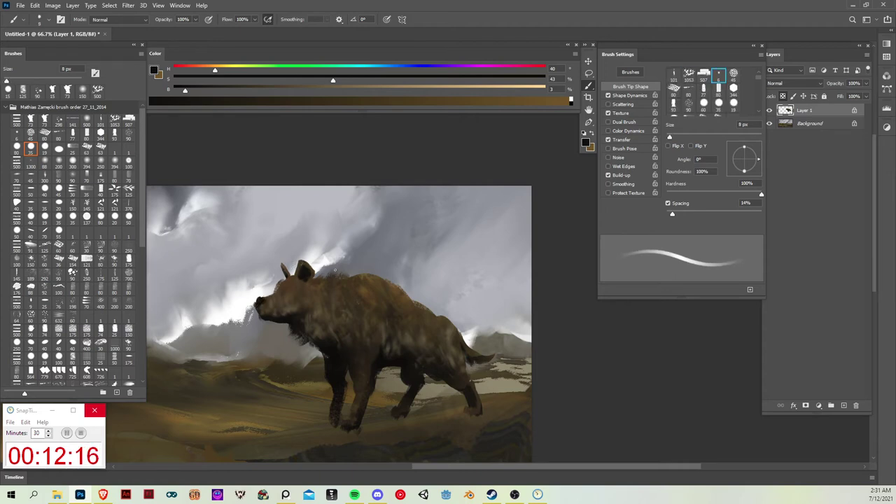
- Enlarge the hard round brush to 45 px and darken the animal's muzzle with the near-black colour
{"action": "key", "text": "bracketright"}
{"action": "key", "text": "bracketright"}
{"action": "key", "text": "bracketright"}
{"action": "key", "text": "bracketright"}
{"action": "key", "text": "bracketright"}
{"action": "key", "text": "bracketright"}
{"action": "key", "text": "bracketright"}
{"action": "key", "text": "bracketright"}
{"action": "key", "text": "bracketright"}
{"action": "key", "text": "bracketright"}
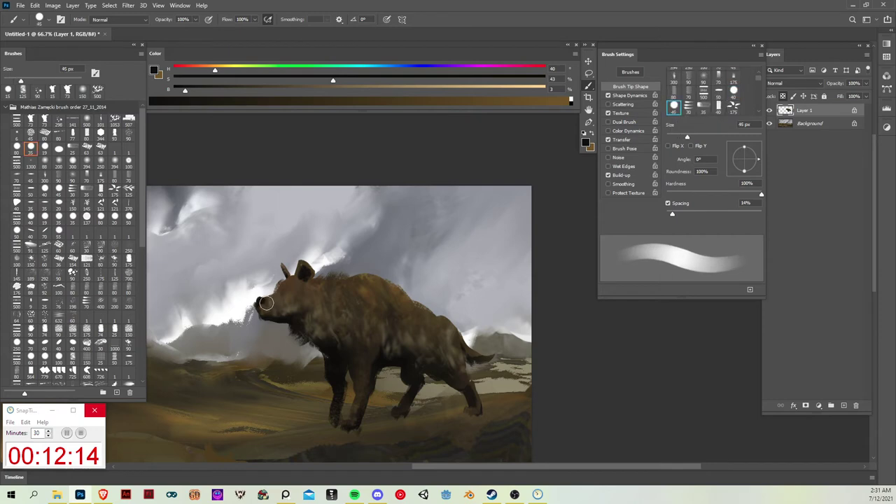
{"action": "key", "text": "period"}
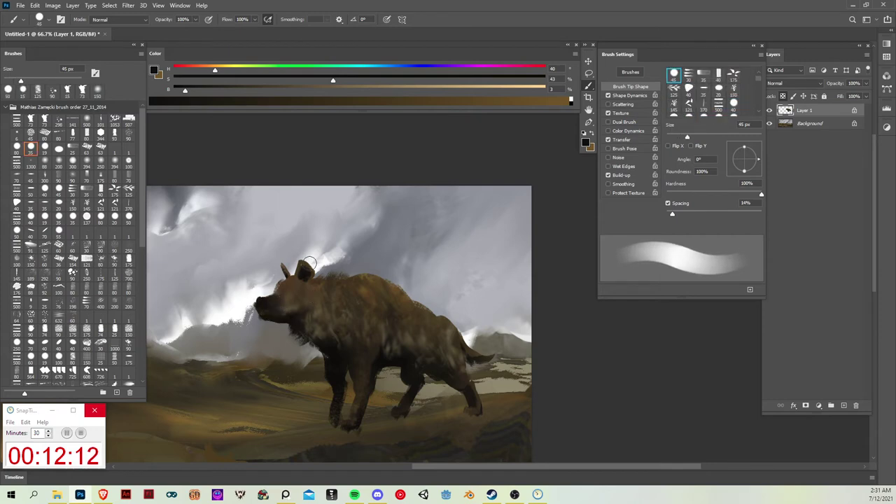
- Reduce the brush to 10 px and paint the animal's dark eye
{"action": "key", "text": "bracketleft"}
{"action": "key", "text": "bracketleft"}
{"action": "key", "text": "bracketleft"}
{"action": "key", "text": "bracketleft"}
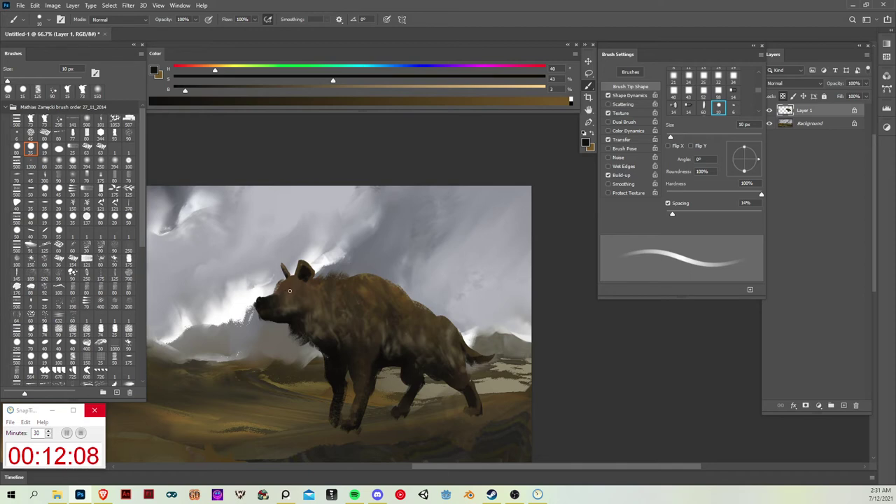
{"action": "left_click_drag", "start_coordinate": [290, 291], "coordinate": [288, 293]}
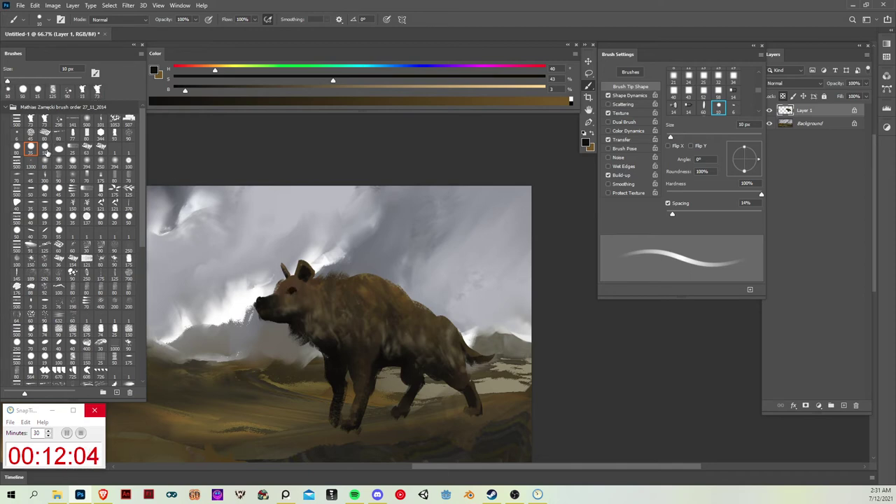
{"action": "left_click", "coordinate": [45, 148]}
{"action": "left_click", "coordinate": [31, 120]}
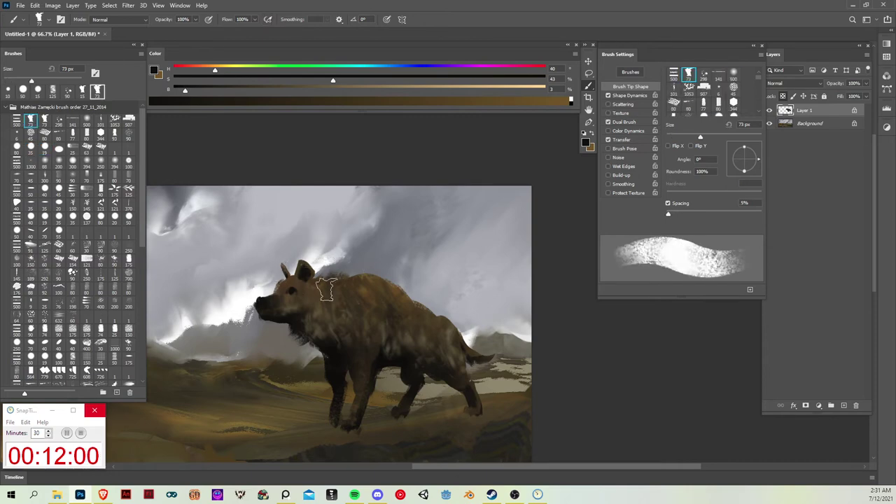
{"action": "key", "text": "bracketright"}
{"action": "key", "text": "bracketright"}
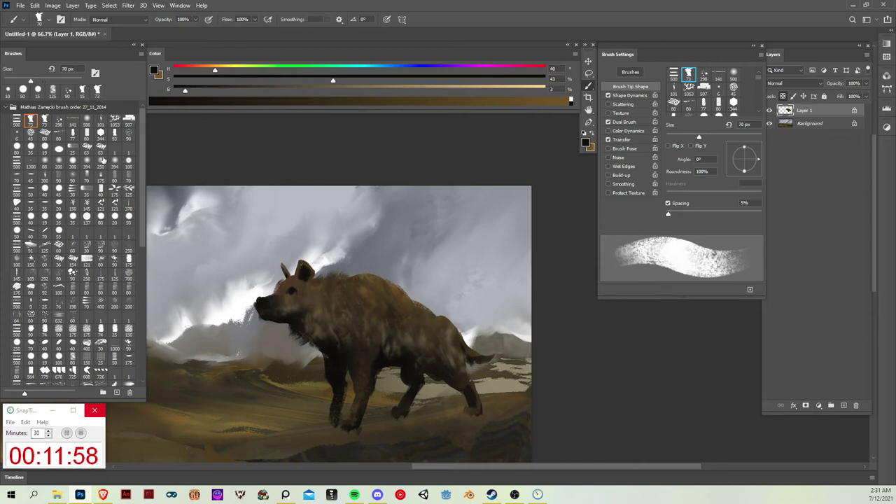
- Return to the 35 px hard round brush, reduce it to 8 px and paint the brow above the eye in brown sampled from the neck
{"action": "left_click", "coordinate": [31, 148]}
{"action": "key", "text": "bracketleft"}
{"action": "key", "text": "bracketleft"}
{"action": "key", "text": "bracketleft"}
{"action": "key", "text": "bracketleft"}
{"action": "key", "text": "bracketleft"}
{"action": "key", "text": "bracketleft"}
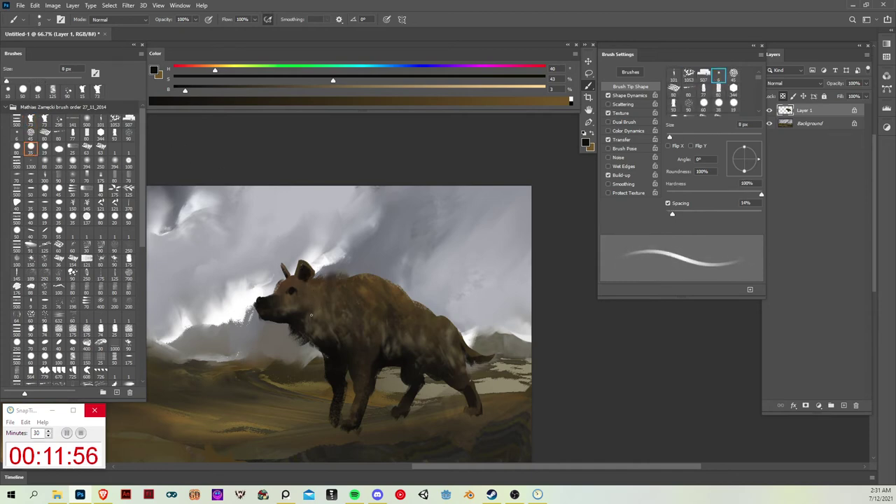
{"action": "left_click", "coordinate": [317, 314], "text": "alt"}
{"action": "left_click_drag", "start_coordinate": [287, 289], "coordinate": [290, 287]}
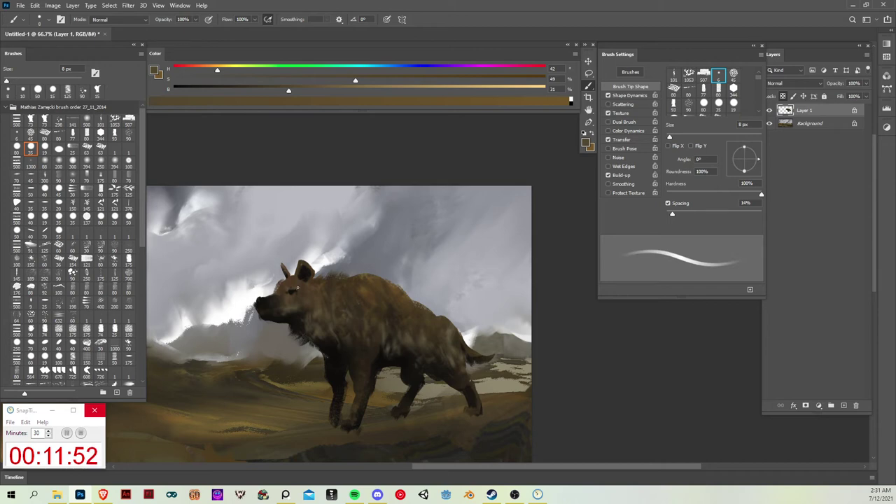
- Refine the eye, eyelids and surrounding face with brown and near-black tones sampled from the head
{"action": "left_click", "coordinate": [290, 284], "text": "alt"}
{"action": "left_click", "coordinate": [291, 290], "text": "alt"}
{"action": "left_click_drag", "start_coordinate": [285, 289], "coordinate": [291, 294]}
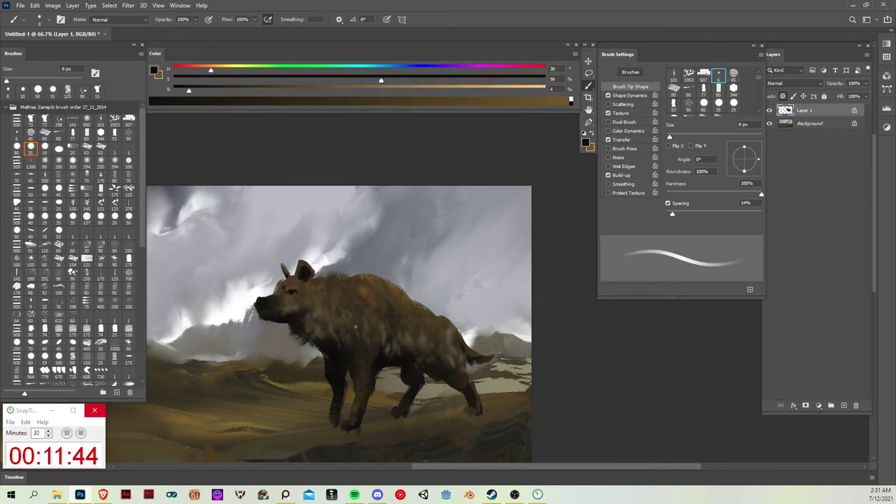
{"action": "left_click", "coordinate": [290, 303], "text": "alt"}
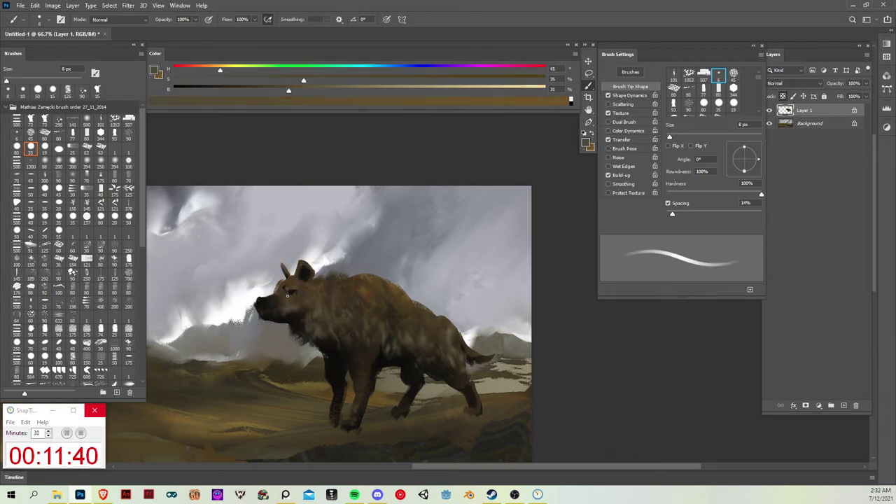
{"action": "left_click", "coordinate": [294, 292], "text": "alt"}
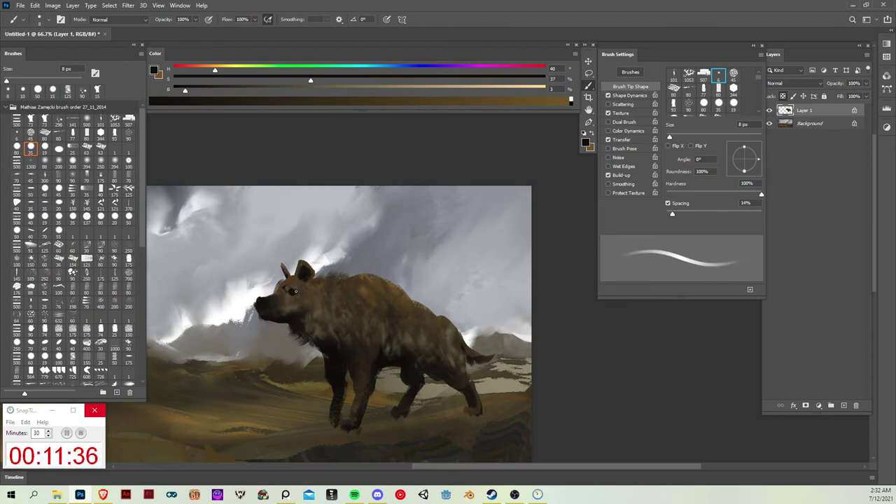
{"action": "left_click", "coordinate": [298, 295], "text": "alt"}
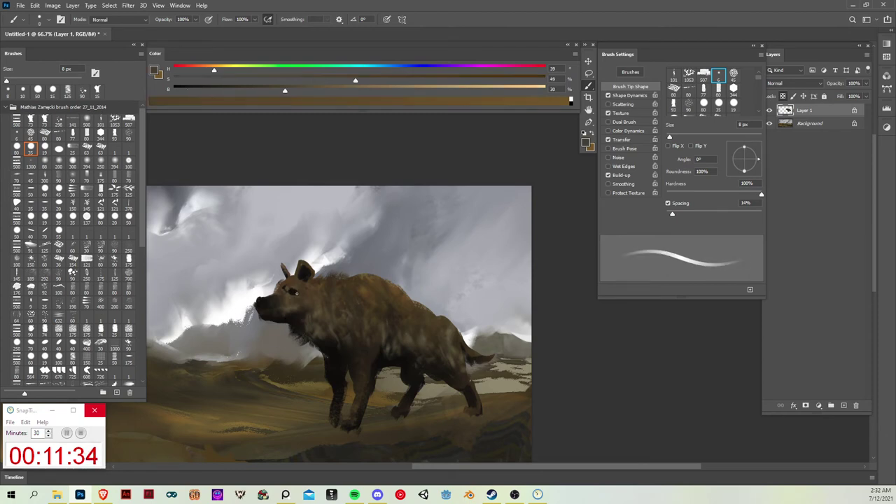
{"action": "left_click", "coordinate": [294, 291], "text": "alt"}
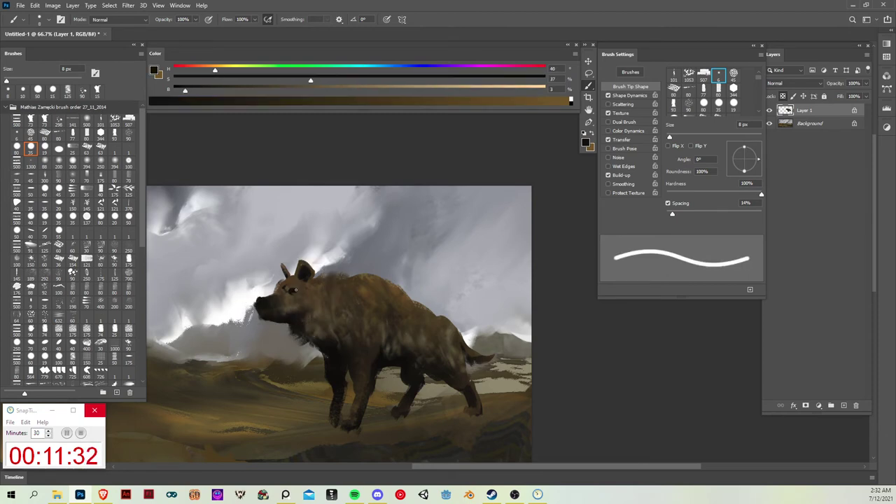
- Sample near-white from the sky, dab 7 px highlights on the eye and nose, and pick a dark brown from the muzzle
{"action": "left_click", "coordinate": [336, 274], "text": "alt"}
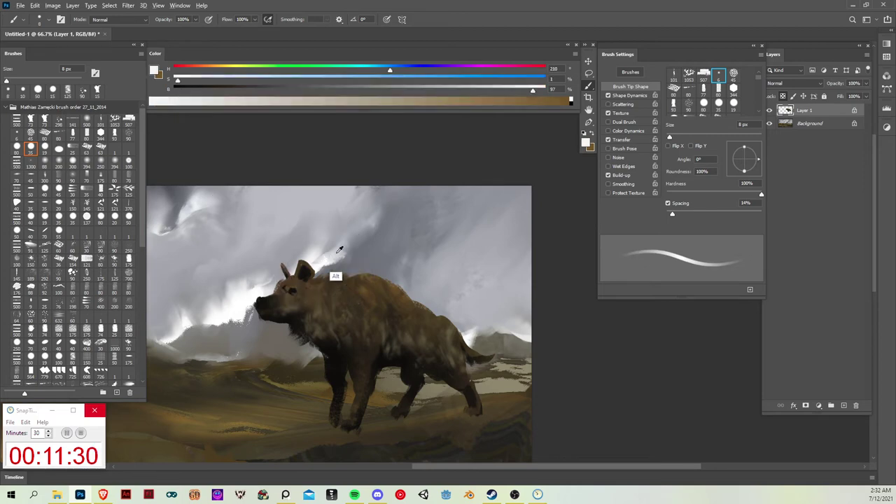
{"action": "left_click", "coordinate": [293, 290]}
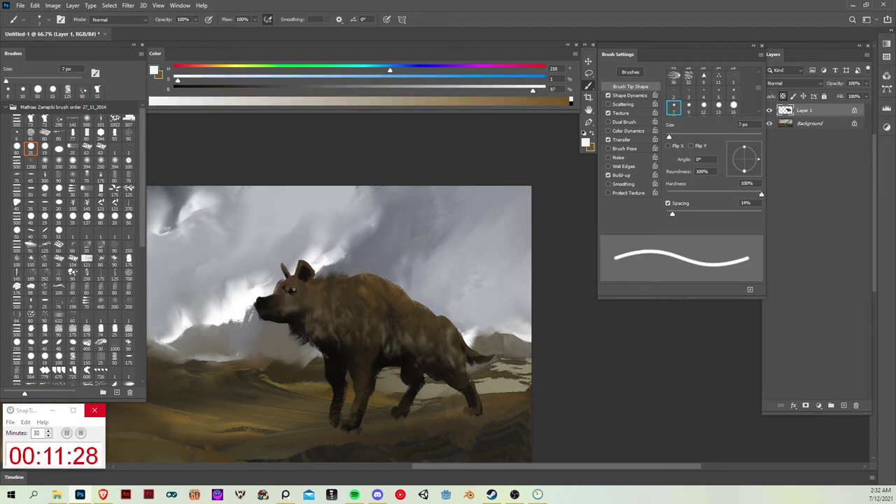
{"action": "left_click", "coordinate": [291, 290]}
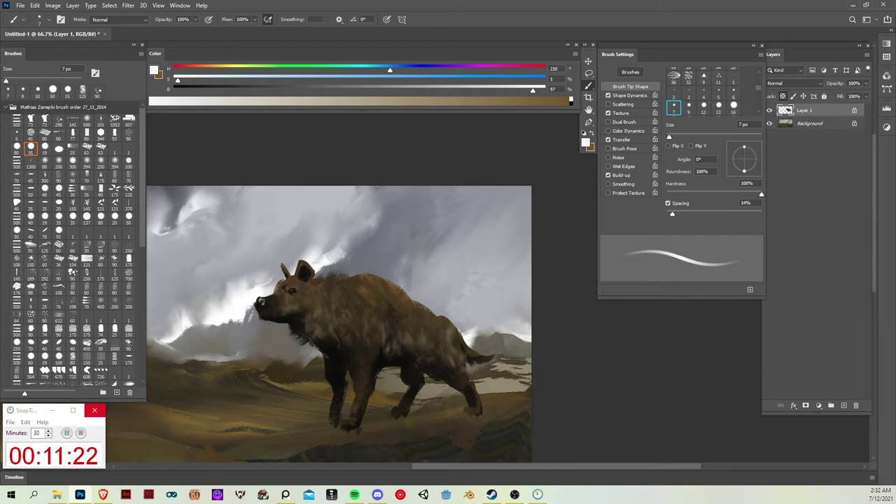
{"action": "left_click", "coordinate": [260, 309], "text": "alt"}
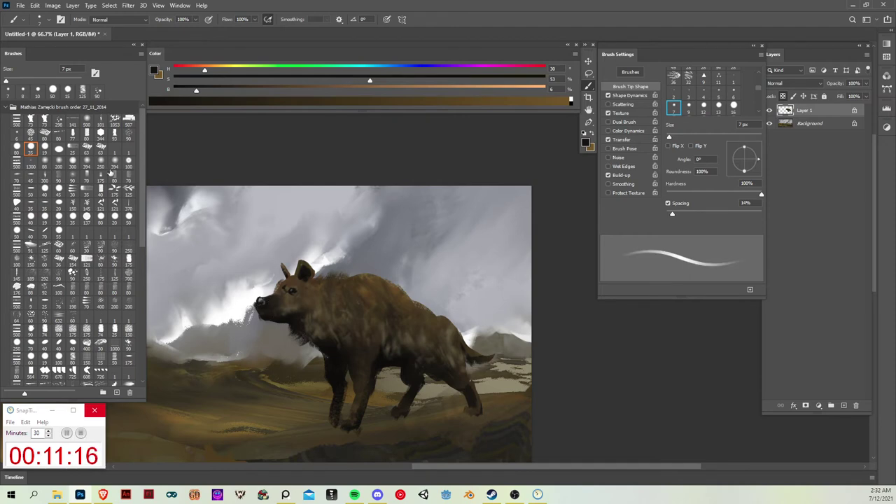
- Paint the chin and mouth line in near-black with the 25 px flat brush, reduced to 10 px for the finer strokes
{"action": "left_click", "coordinate": [72, 149]}
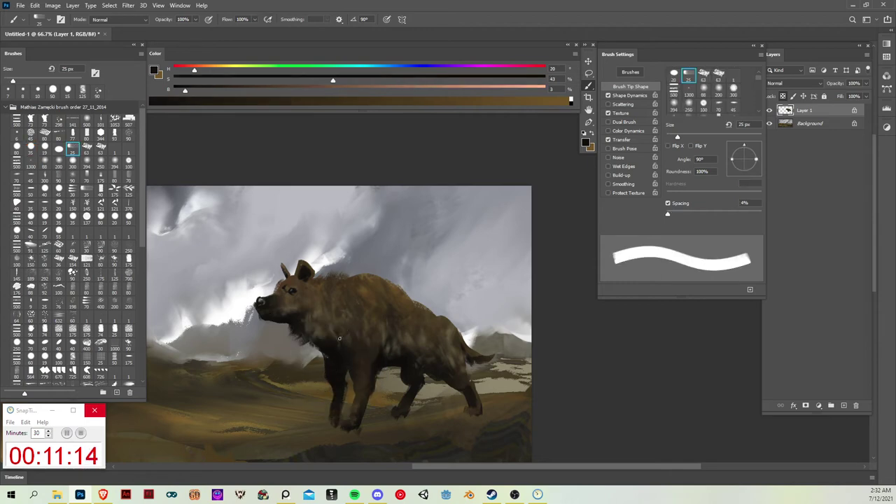
{"action": "left_click_drag", "start_coordinate": [266, 315], "coordinate": [259, 316]}
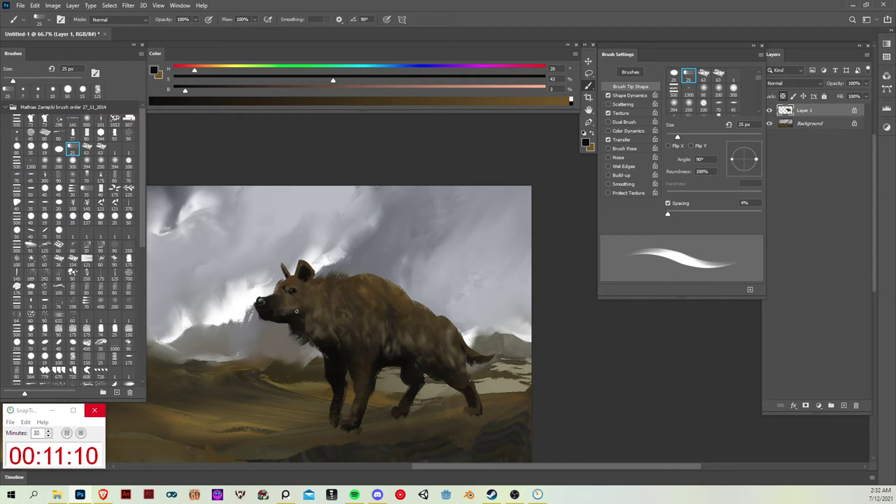
{"action": "key", "text": "bracketleft"}
{"action": "key", "text": "bracketleft"}
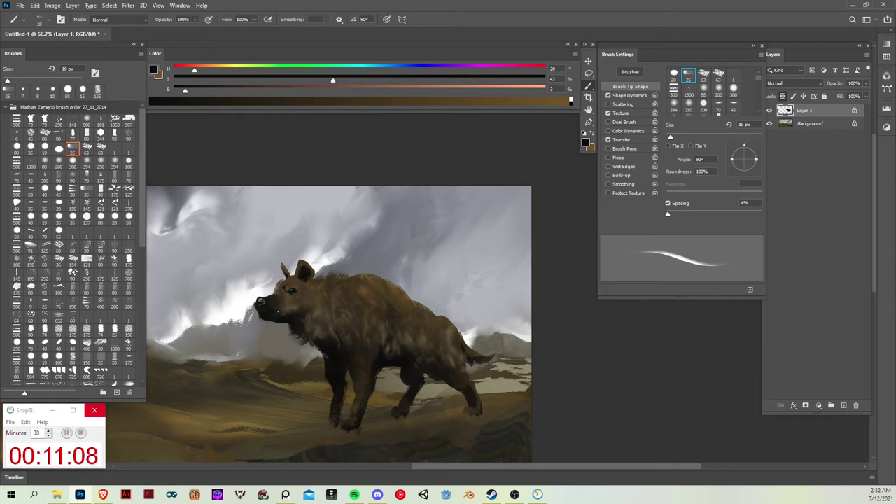
{"action": "key", "text": "ctrl"}
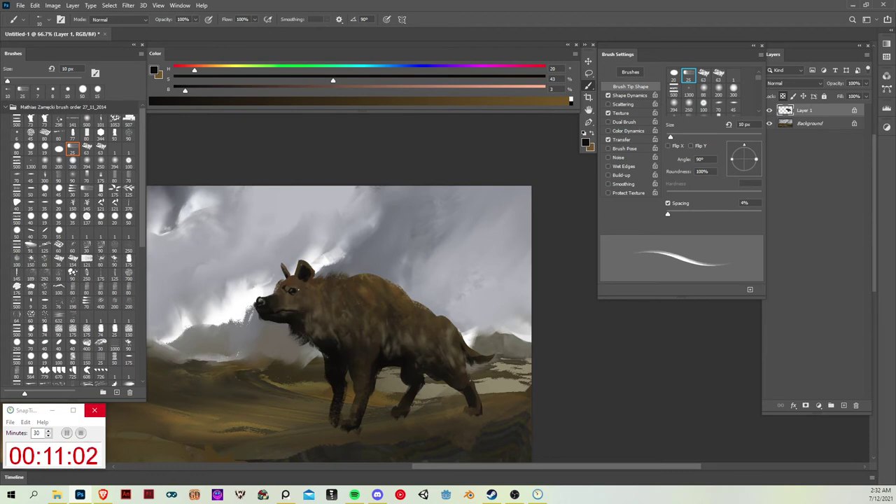
- Reset the colours to default black and white, and unlock the transparent pixels of Layer 1
{"action": "key", "text": "d"}
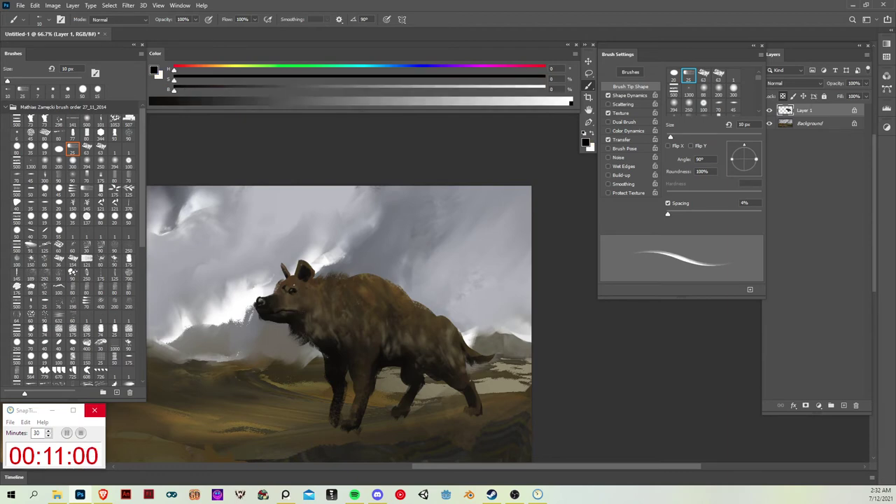
{"action": "left_click", "coordinate": [47, 150]}
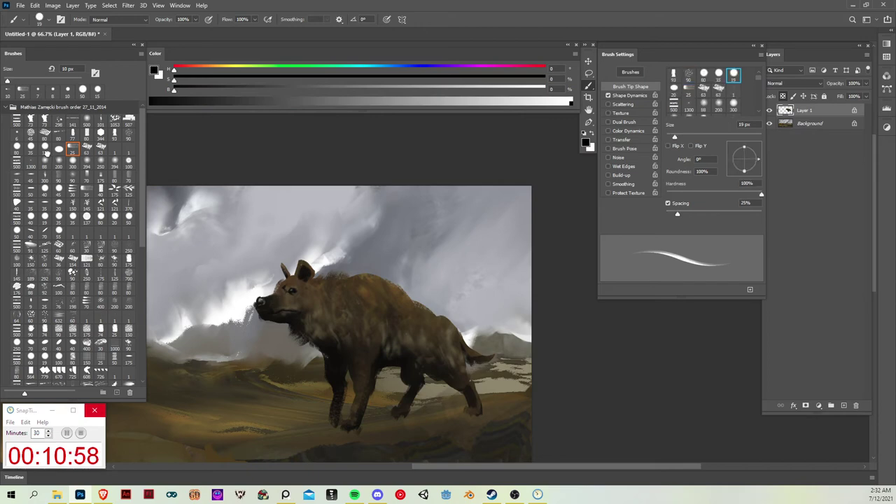
{"action": "left_click", "coordinate": [32, 150]}
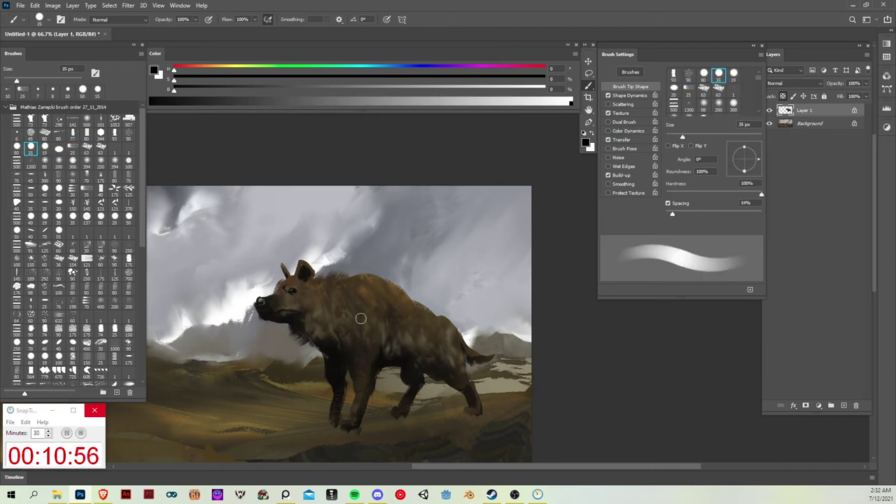
{"action": "key", "text": "period"}
{"action": "key", "text": "period"}
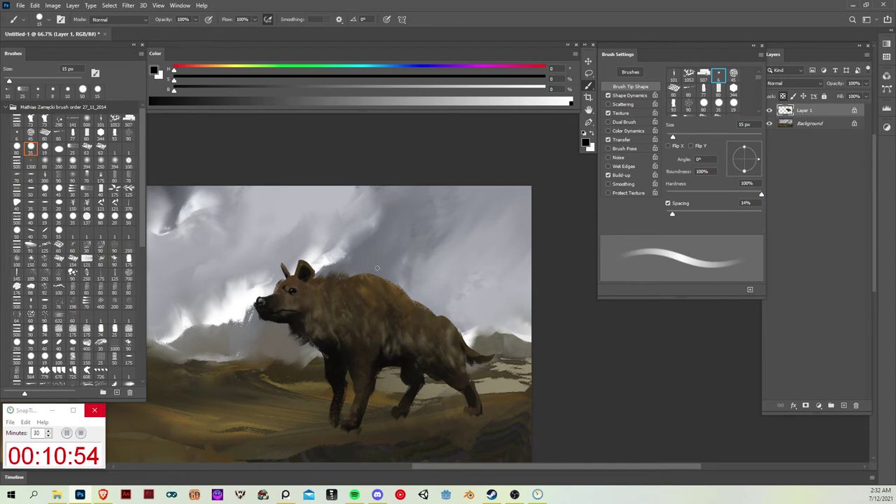
{"action": "left_click", "coordinate": [783, 97]}
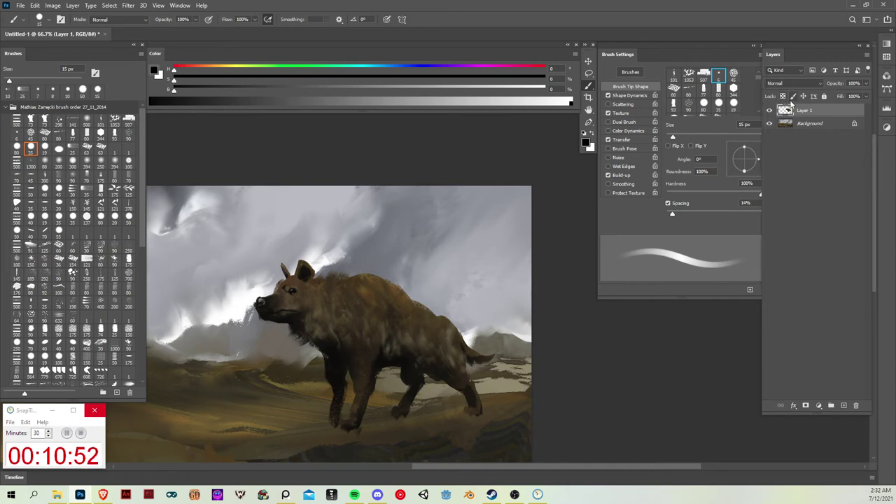
- Paint spiky mane hairs above the shoulders and dark fur on the neck and chest with the 25 px flat brush reduced to 15 px
{"action": "left_click", "coordinate": [74, 147]}
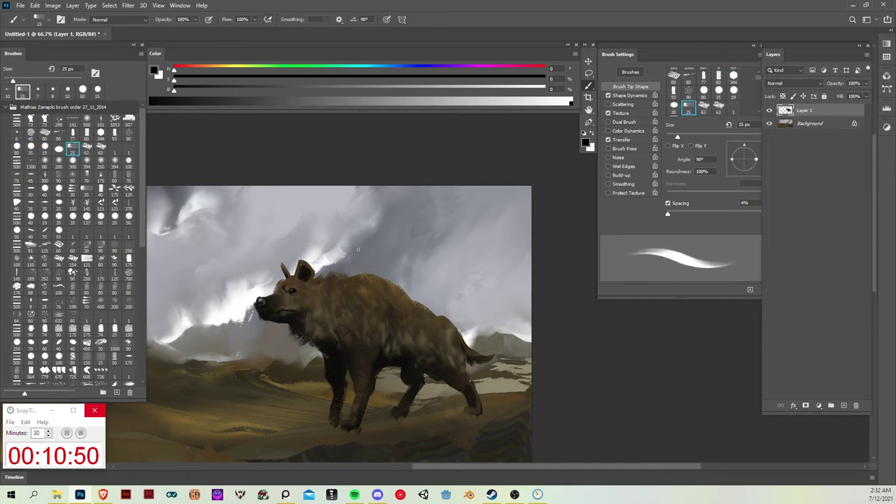
{"action": "key", "text": "bracketleft"}
{"action": "left_click", "coordinate": [334, 278], "text": "alt"}
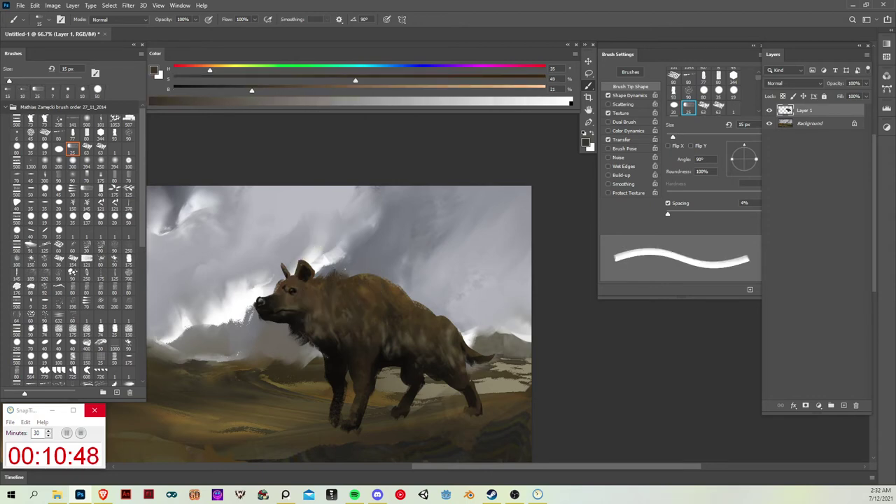
{"action": "mouse_move", "coordinate": [343, 271]}
{"action": "left_mouse_down"}
{"action": "mouse_move", "coordinate": [339, 281]}
{"action": "mouse_move", "coordinate": [365, 269]}
{"action": "left_mouse_up"}
{"action": "left_click", "coordinate": [307, 322], "text": "alt"}
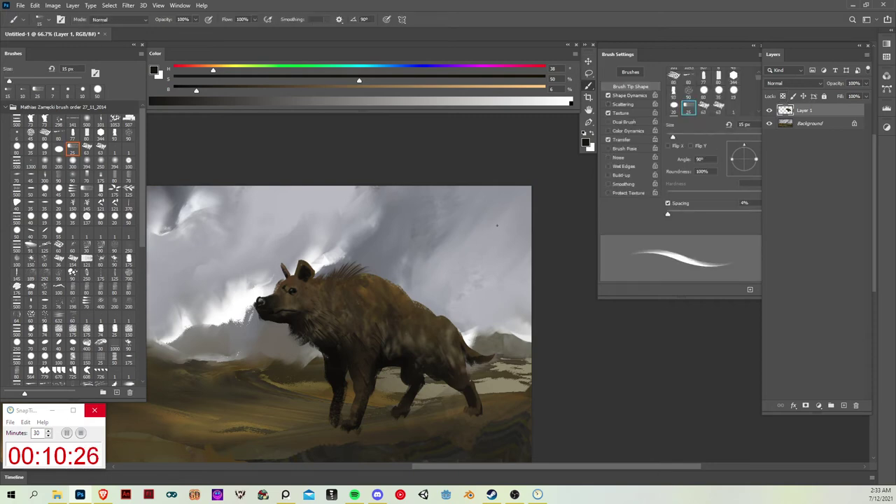
- Block in the rider's dark hips and thigh on the animal's back with the 35 px round brush reduced to 15 px, then 30 px
{"action": "left_click", "coordinate": [31, 147]}
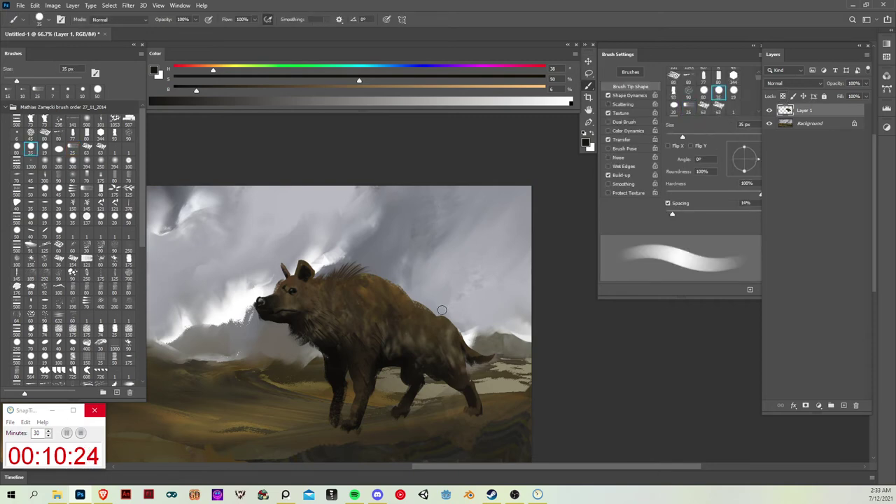
{"action": "key", "text": "bracketleft"}
{"action": "key", "text": "bracketleft"}
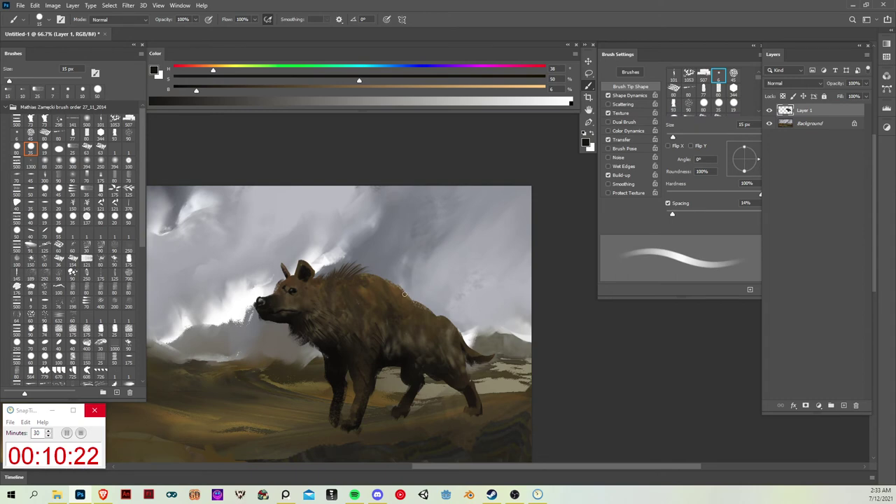
{"action": "left_click_drag", "start_coordinate": [405, 294], "coordinate": [433, 322]}
{"action": "key", "text": "bracketright"}
{"action": "key", "text": "bracketright"}
{"action": "key", "text": "bracketright"}
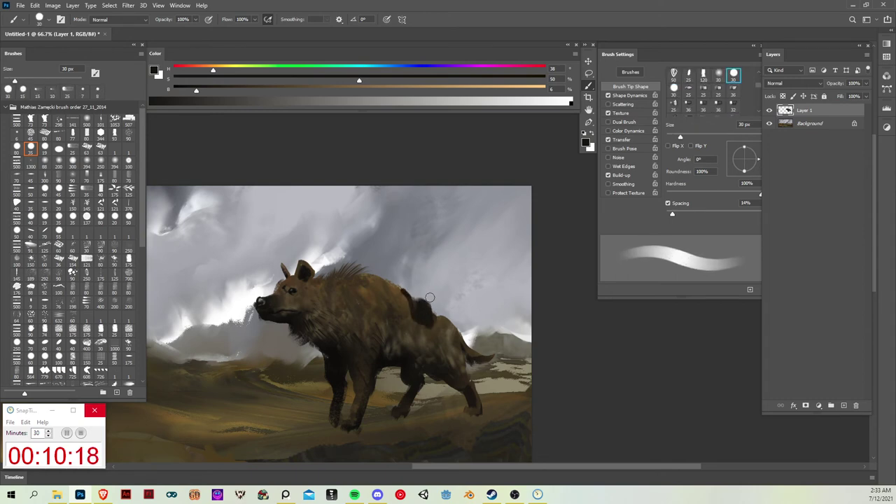
{"action": "mouse_move", "coordinate": [429, 284]}
{"action": "left_mouse_down"}
{"action": "mouse_move", "coordinate": [422, 281]}
{"action": "mouse_move", "coordinate": [423, 300]}
{"action": "mouse_move", "coordinate": [414, 283]}
{"action": "mouse_move", "coordinate": [407, 290]}
{"action": "mouse_move", "coordinate": [423, 290]}
{"action": "mouse_move", "coordinate": [433, 312]}
{"action": "left_mouse_up"}
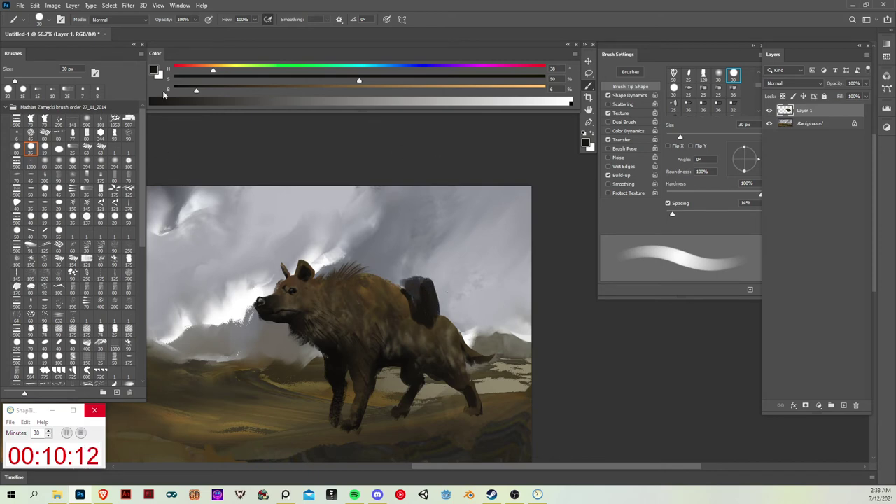
- Lower the colour brightness to 4% and block in the rider's head, torso and lower leg at 30 px
{"action": "left_click_drag", "start_coordinate": [196, 89], "coordinate": [188, 89]}
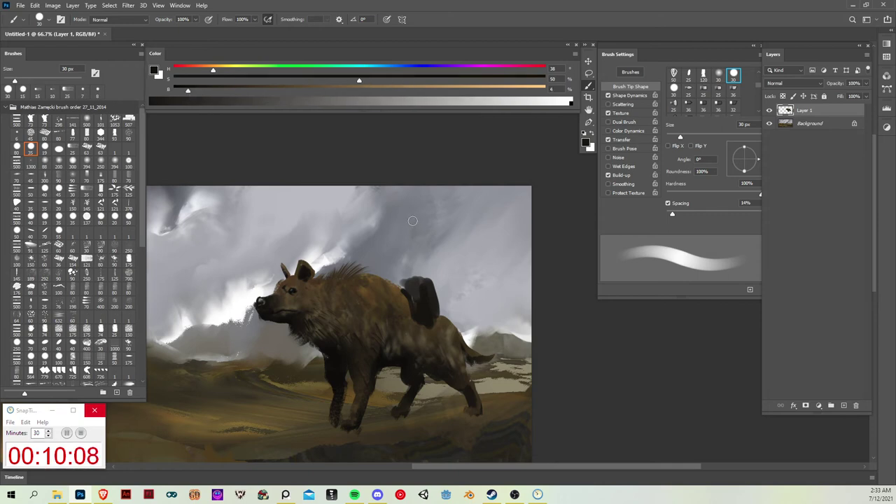
{"action": "mouse_move", "coordinate": [412, 222]}
{"action": "left_mouse_down"}
{"action": "mouse_move", "coordinate": [417, 238]}
{"action": "mouse_move", "coordinate": [403, 247]}
{"action": "mouse_move", "coordinate": [425, 236]}
{"action": "mouse_move", "coordinate": [410, 251]}
{"action": "mouse_move", "coordinate": [399, 245]}
{"action": "mouse_move", "coordinate": [407, 254]}
{"action": "mouse_move", "coordinate": [424, 245]}
{"action": "mouse_move", "coordinate": [403, 265]}
{"action": "mouse_move", "coordinate": [422, 239]}
{"action": "mouse_move", "coordinate": [408, 257]}
{"action": "mouse_move", "coordinate": [424, 254]}
{"action": "mouse_move", "coordinate": [409, 279]}
{"action": "mouse_move", "coordinate": [431, 249]}
{"action": "mouse_move", "coordinate": [407, 276]}
{"action": "mouse_move", "coordinate": [401, 266]}
{"action": "mouse_move", "coordinate": [411, 292]}
{"action": "left_mouse_up"}
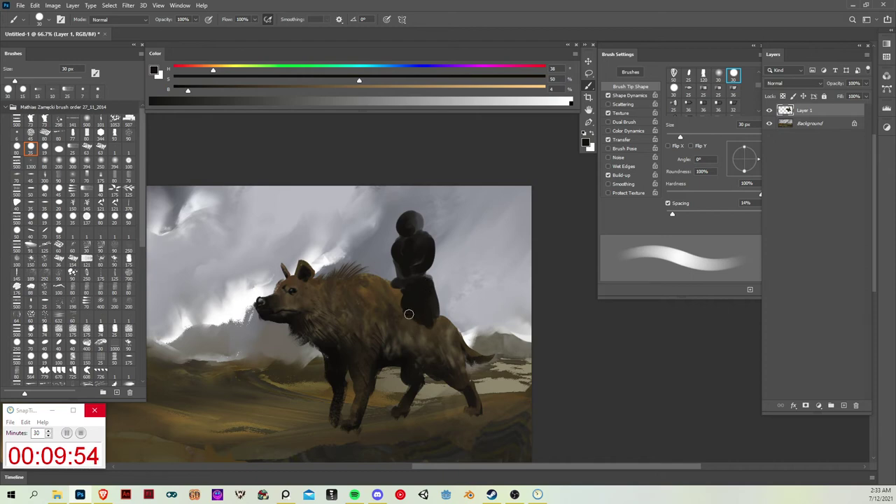
{"action": "mouse_move", "coordinate": [411, 331]}
{"action": "left_mouse_down"}
{"action": "mouse_move", "coordinate": [410, 314]}
{"action": "mouse_move", "coordinate": [416, 321]}
{"action": "left_mouse_up"}
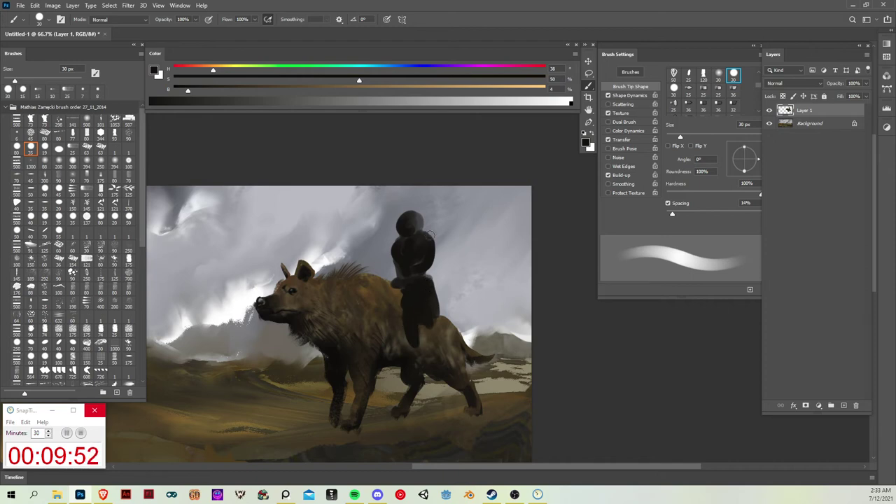
- Refine the rider's leg and foot against the animal's flank with the round brush reduced to 15 px and 10 px
{"action": "key", "text": "bracketleft"}
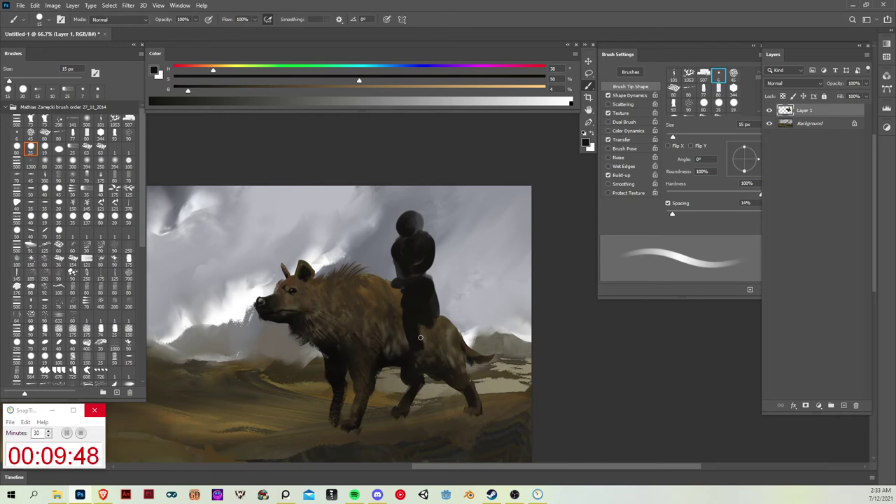
{"action": "key", "text": "["}
{"action": "key", "text": "["}
{"action": "key", "text": "]"}
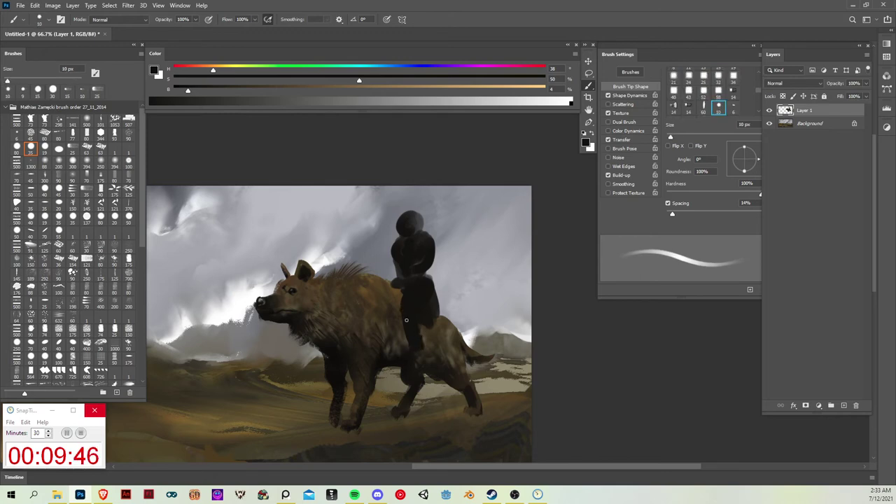
{"action": "key", "text": "comma"}
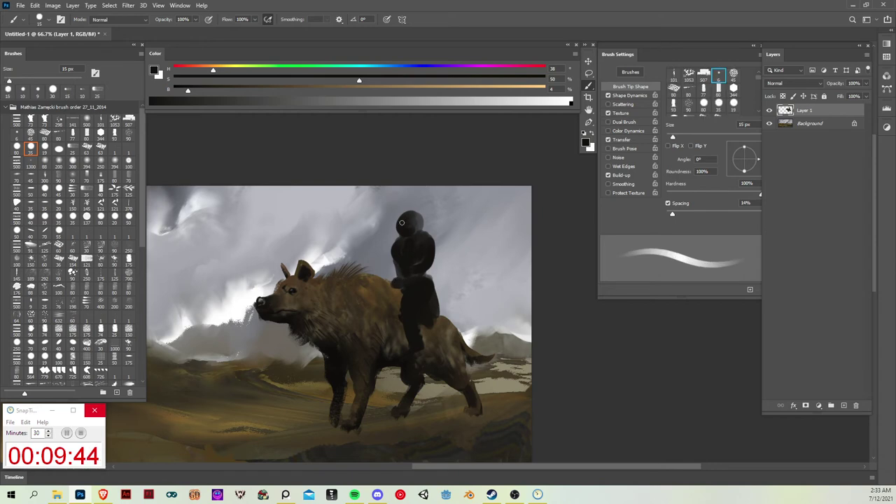
- Mix a dark red from the rider's near-black at 41% saturation and 22% brightness, and paint a rounded shield shape behind the hips
{"action": "left_click", "coordinate": [395, 292], "text": "alt"}
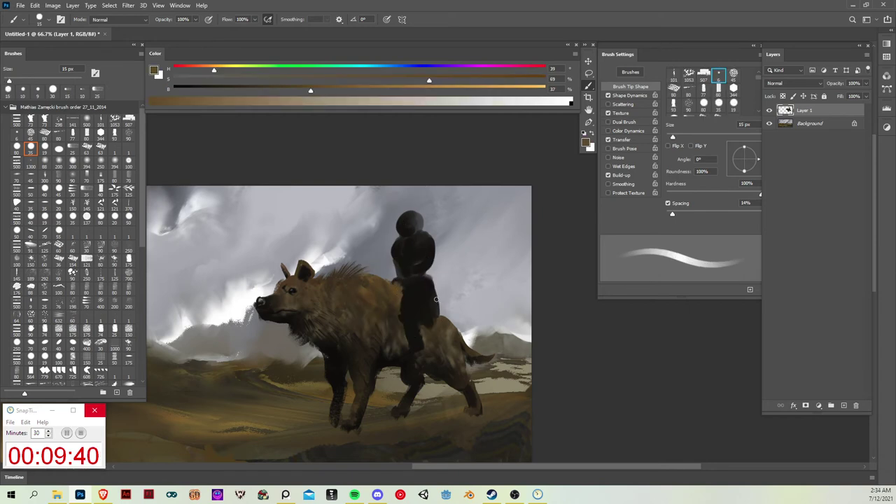
{"action": "left_click", "coordinate": [416, 295], "text": "alt"}
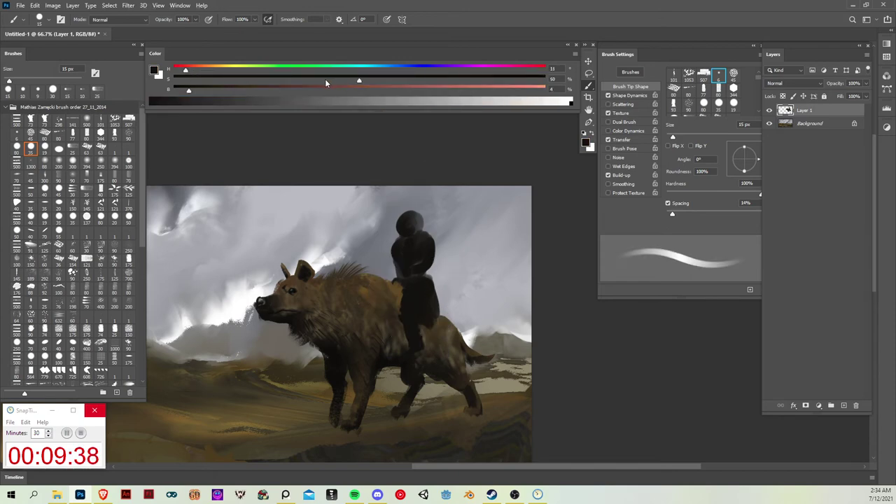
{"action": "left_click", "coordinate": [326, 81]}
{"action": "left_click", "coordinate": [257, 90]}
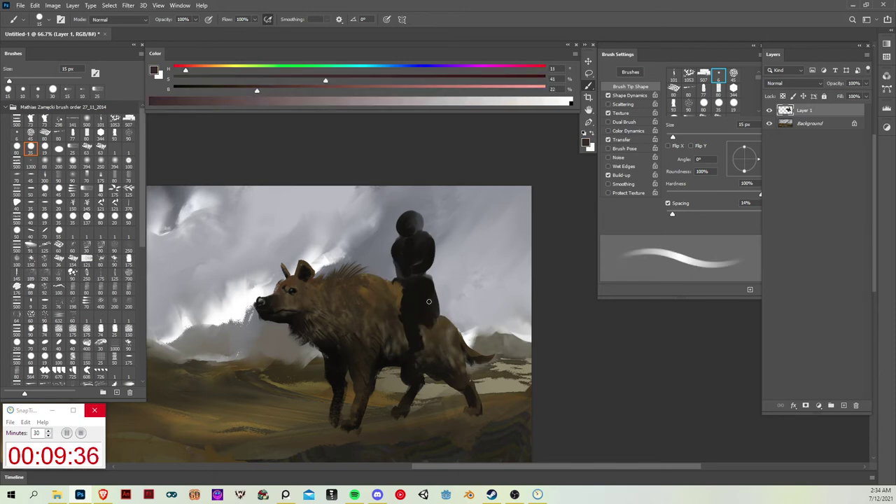
{"action": "key", "text": "bracketright"}
{"action": "key", "text": "bracketright"}
{"action": "key", "text": "bracketright"}
{"action": "key", "text": "bracketright"}
{"action": "mouse_move", "coordinate": [430, 295]}
{"action": "left_mouse_down"}
{"action": "mouse_move", "coordinate": [429, 311]}
{"action": "mouse_move", "coordinate": [435, 266]}
{"action": "mouse_move", "coordinate": [444, 272]}
{"action": "left_mouse_up"}
- Sample near-black from the rider's leg and paint a dark edge around the red shape at 20 px
{"action": "key", "text": "bracketleft"}
{"action": "key", "text": "bracketleft"}
{"action": "key", "text": "bracketleft"}
{"action": "left_click", "coordinate": [411, 311], "text": "alt"}
{"action": "left_click_drag", "start_coordinate": [421, 321], "coordinate": [449, 292]}
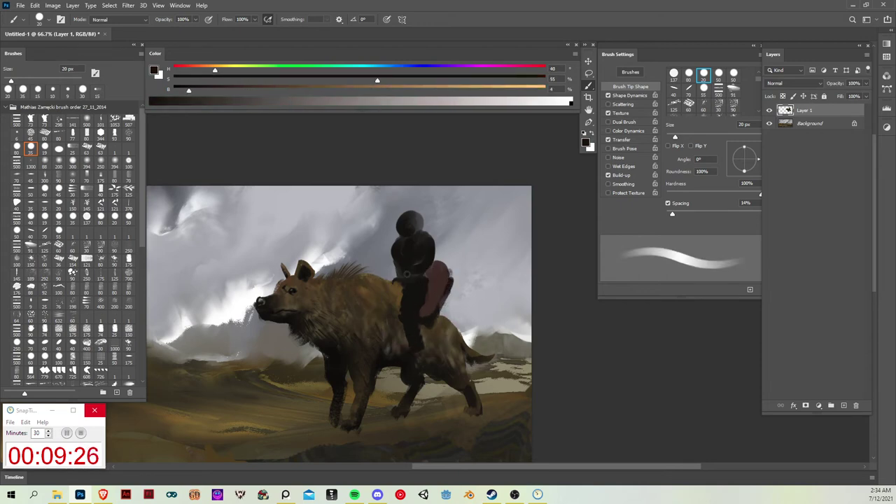
- Sample the torso's near-black and paint the rider's raised forearm and hand in front of the chest at 20 px
{"action": "left_click", "coordinate": [411, 258], "text": "alt"}
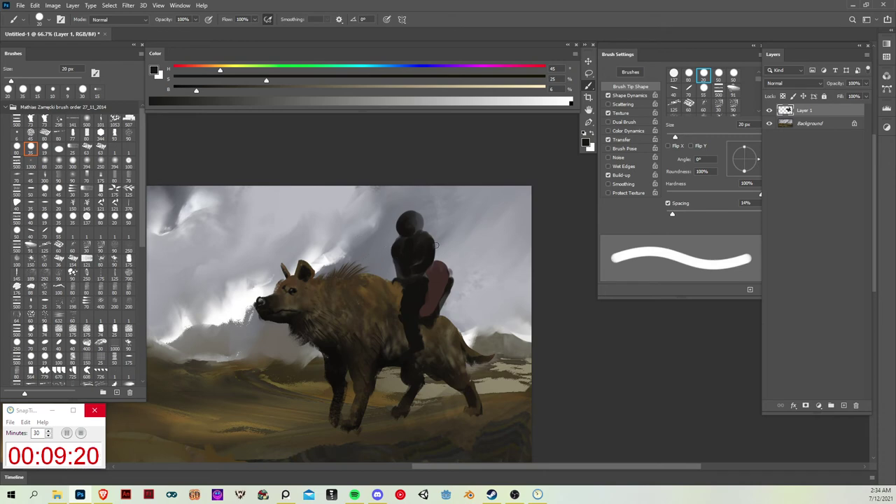
{"action": "left_click_drag", "start_coordinate": [390, 254], "coordinate": [390, 250]}
{"action": "mouse_move", "coordinate": [376, 259]}
{"action": "left_mouse_down"}
{"action": "mouse_move", "coordinate": [374, 251]}
{"action": "mouse_move", "coordinate": [377, 259]}
{"action": "mouse_move", "coordinate": [393, 255]}
{"action": "left_mouse_up"}
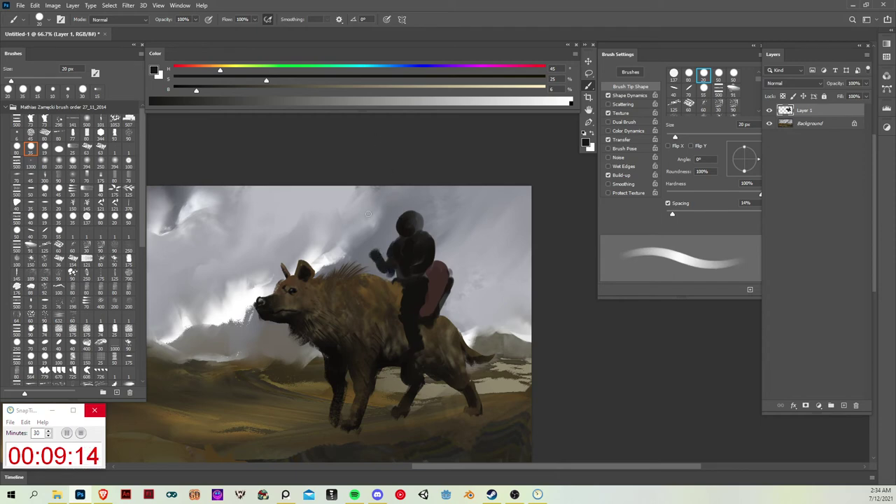
- Paint a thin spear shaft rising from the rider's hand and a pointed spearhead with the 19 px hard round brush
{"action": "key", "text": "l"}
{"action": "left_click", "coordinate": [44, 148]}
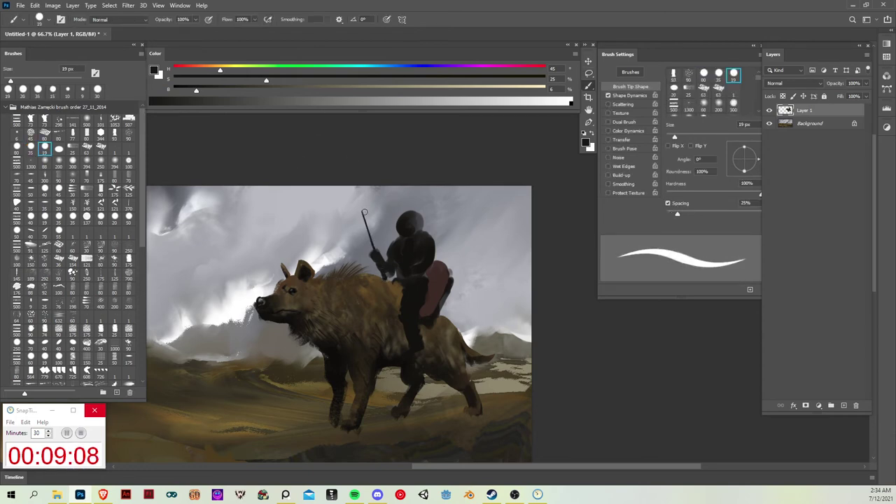
{"action": "left_click_drag", "start_coordinate": [362, 208], "coordinate": [372, 234]}
{"action": "key", "text": "ctrl+z"}
{"action": "left_click_drag", "start_coordinate": [360, 211], "coordinate": [366, 216]}
- Sample the shield's red, set 72% saturation and 34% brightness, and paint wavy ribbons from the spear and behind the rider's neck
{"action": "left_click", "coordinate": [440, 278], "text": "alt"}
{"action": "left_click", "coordinate": [441, 78]}
{"action": "left_click", "coordinate": [298, 90]}
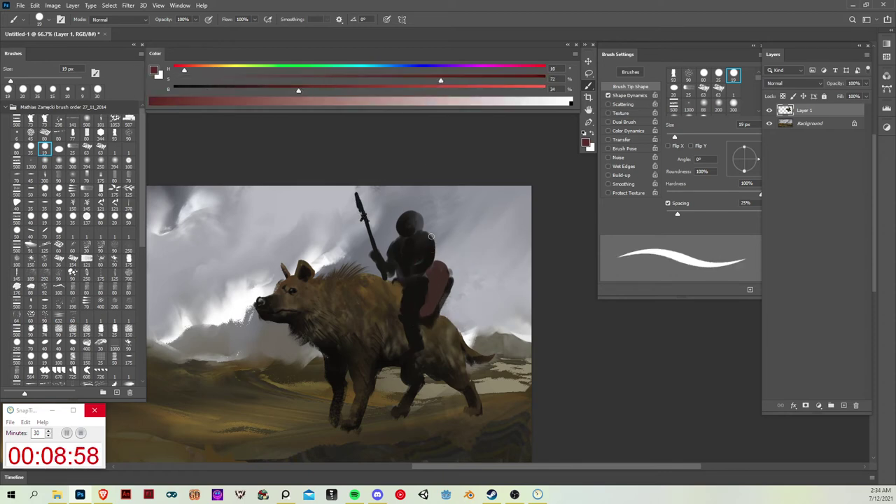
{"action": "mouse_move", "coordinate": [402, 203]}
{"action": "left_mouse_down"}
{"action": "mouse_move", "coordinate": [531, 227]}
{"action": "mouse_move", "coordinate": [381, 225]}
{"action": "mouse_move", "coordinate": [439, 233]}
{"action": "mouse_move", "coordinate": [503, 220]}
{"action": "left_mouse_up"}
{"action": "key", "text": "ctrl+z"}
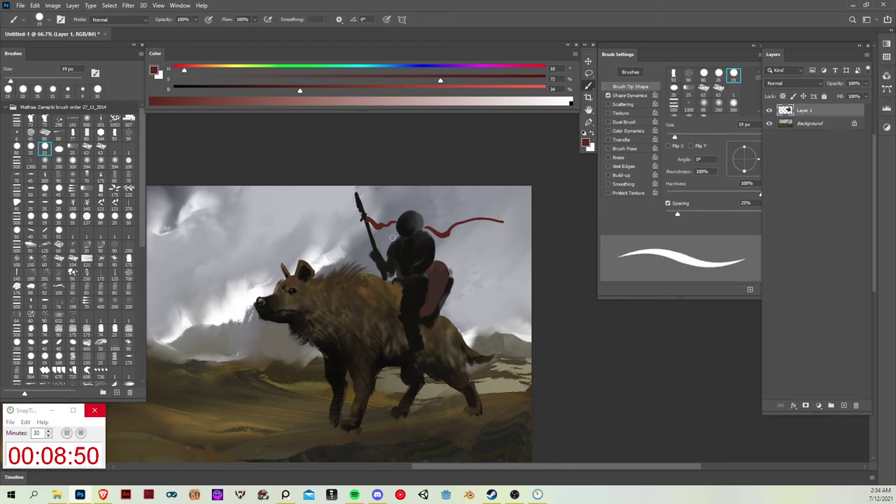
- Erase around the rider's face and neck, and shape the shoulders in sampled dark grey with the 35 px textured round brush reduced to 10 px
{"action": "key", "text": "e"}
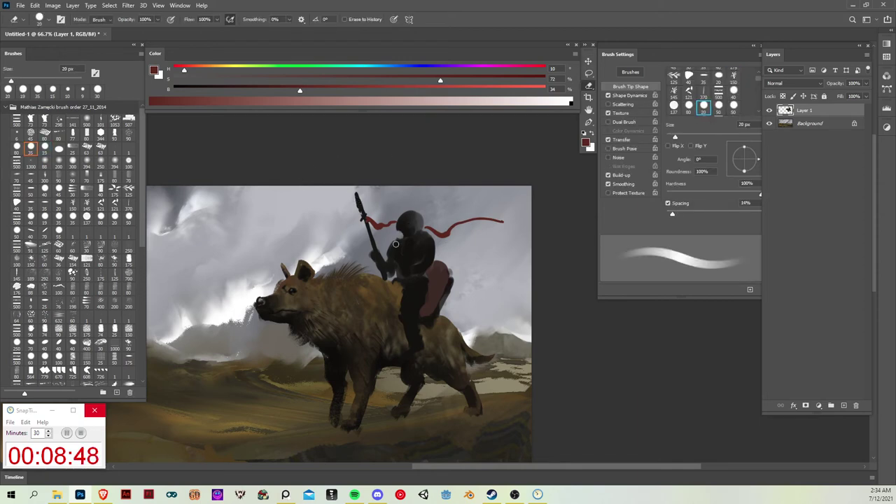
{"action": "key", "text": "b"}
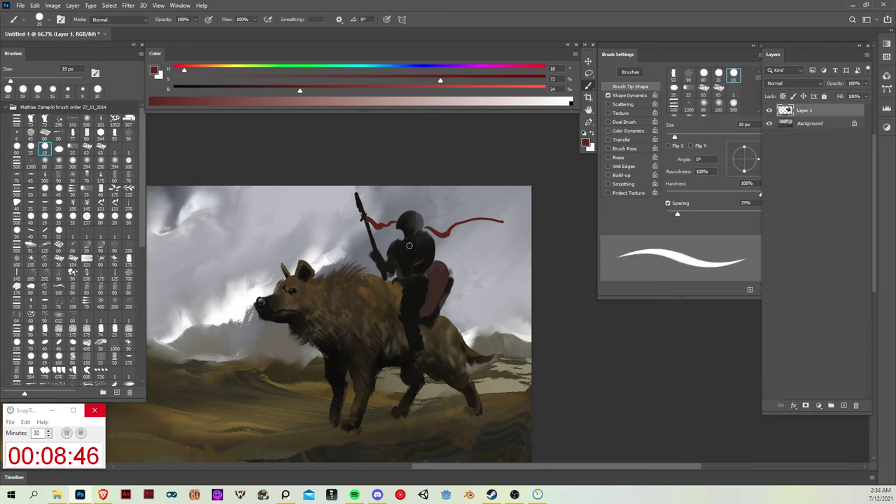
{"action": "key", "text": "comma"}
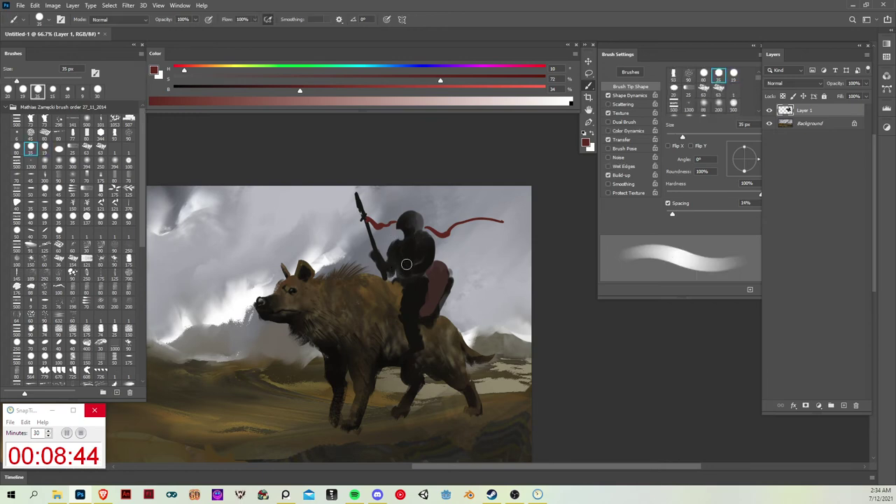
{"action": "key", "text": "comma"}
{"action": "key", "text": "comma"}
{"action": "key", "text": "comma"}
{"action": "left_click", "coordinate": [398, 240], "text": "alt"}
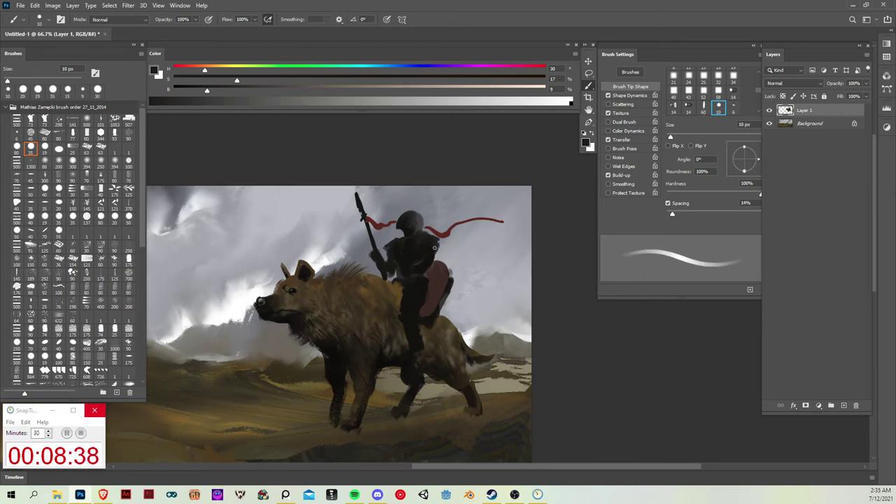
- Paint the rider's bent rear arm over the red shape at 25 px, and sample near-black from the hip
{"action": "key", "text": "bracketright"}
{"action": "key", "text": "bracketright"}
{"action": "key", "text": "bracketright"}
{"action": "key", "text": "bracketright"}
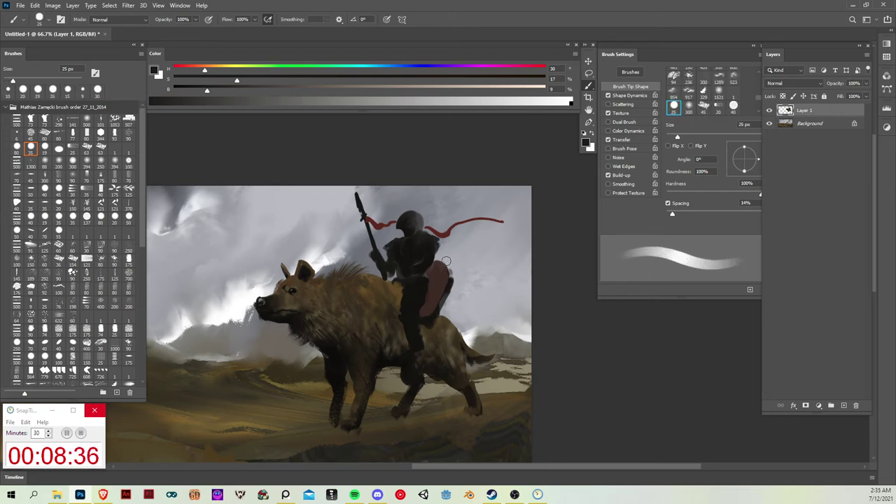
{"action": "key", "text": "bracketleft"}
{"action": "mouse_move", "coordinate": [441, 258]}
{"action": "left_mouse_down"}
{"action": "mouse_move", "coordinate": [435, 251]}
{"action": "mouse_move", "coordinate": [448, 265]}
{"action": "mouse_move", "coordinate": [433, 277]}
{"action": "left_mouse_up"}
{"action": "left_click", "coordinate": [409, 286], "text": "alt"}
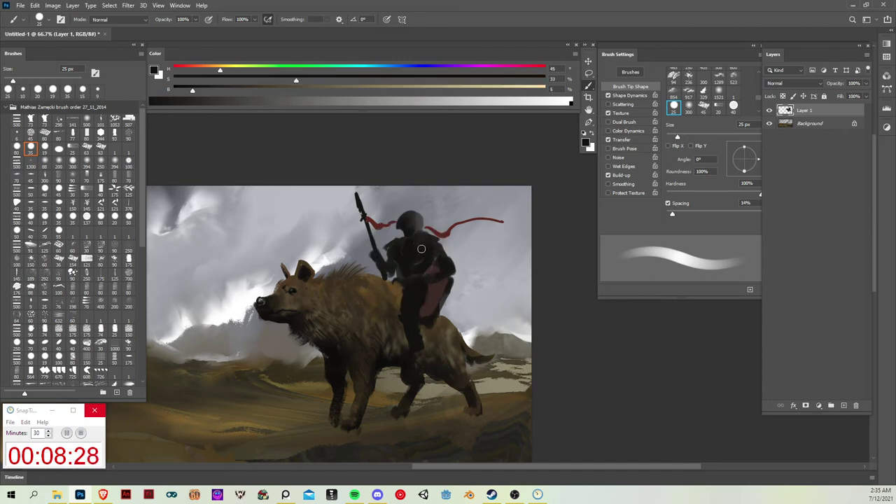
- Paint the protruding face profile at the front of the rider's head in near-black at 9 px
{"action": "key", "text": "bracketleft"}
{"action": "key", "text": "bracketleft"}
{"action": "key", "text": "bracketleft"}
{"action": "key", "text": "bracketleft"}
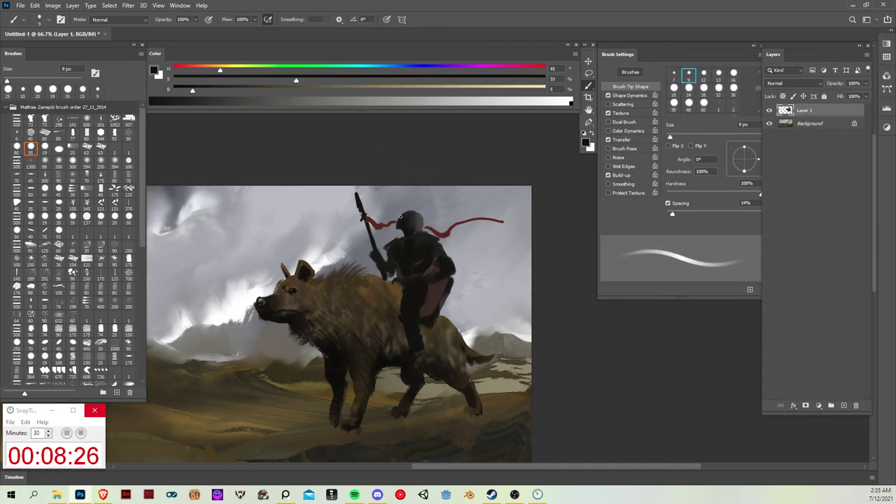
{"action": "left_click_drag", "start_coordinate": [397, 219], "coordinate": [397, 219]}
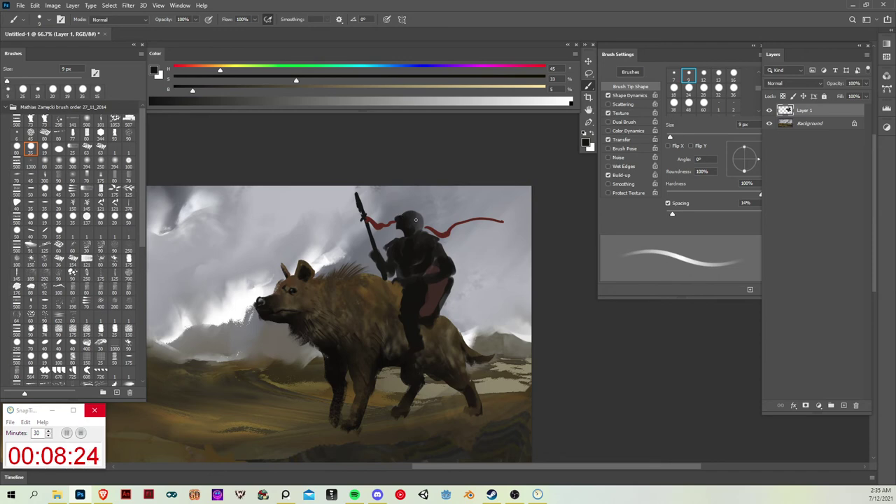
- Sample the grey-blue sky and trim the back of the rider's head with the 20 px eraser
{"action": "key", "text": "alt"}
{"action": "key", "text": "ctrl"}
{"action": "left_click", "coordinate": [425, 214], "text": "alt"}
{"action": "key", "text": "e"}
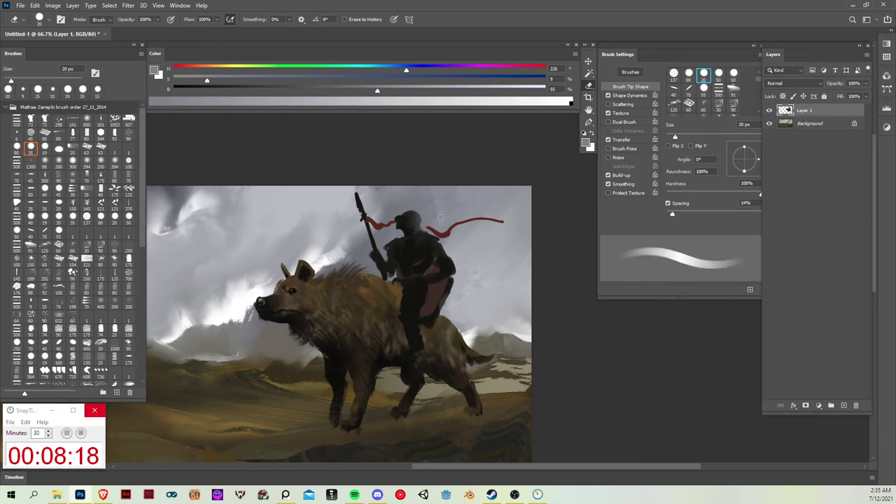
{"action": "key", "text": "b"}
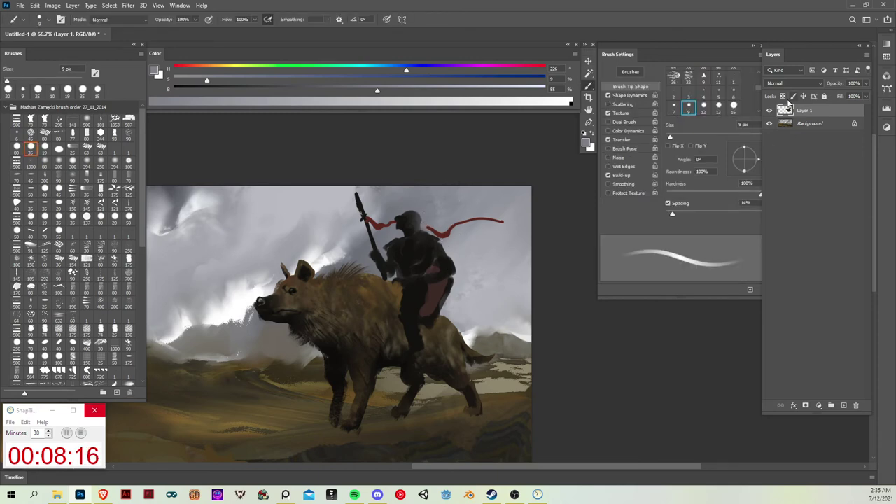
- Lock the transparent pixels of Layer 1 and set up the 1053 px speckled texture brush with 12% spacing, reduced to 125 px
{"action": "left_click", "coordinate": [783, 96]}
{"action": "left_click", "coordinate": [114, 121]}
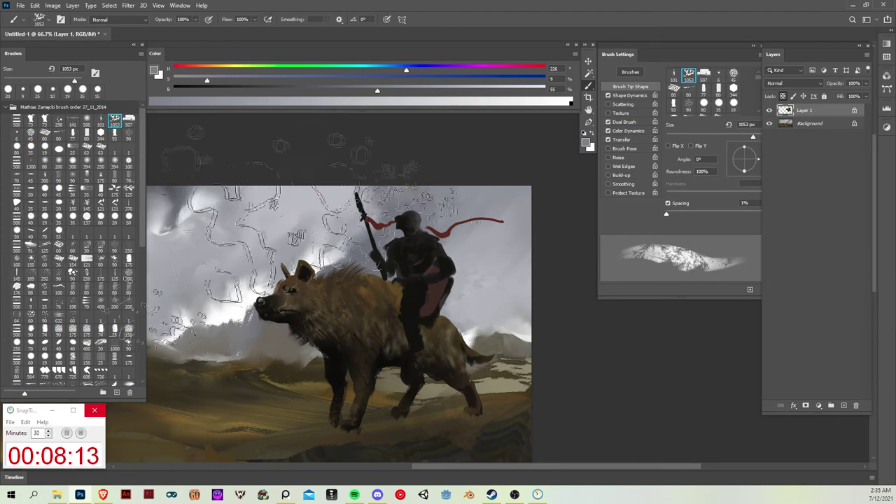
{"action": "left_click", "coordinate": [672, 213]}
{"action": "key", "text": "["}
{"action": "key", "text": "["}
{"action": "key", "text": "["}
{"action": "key", "text": "["}
{"action": "key", "text": "["}
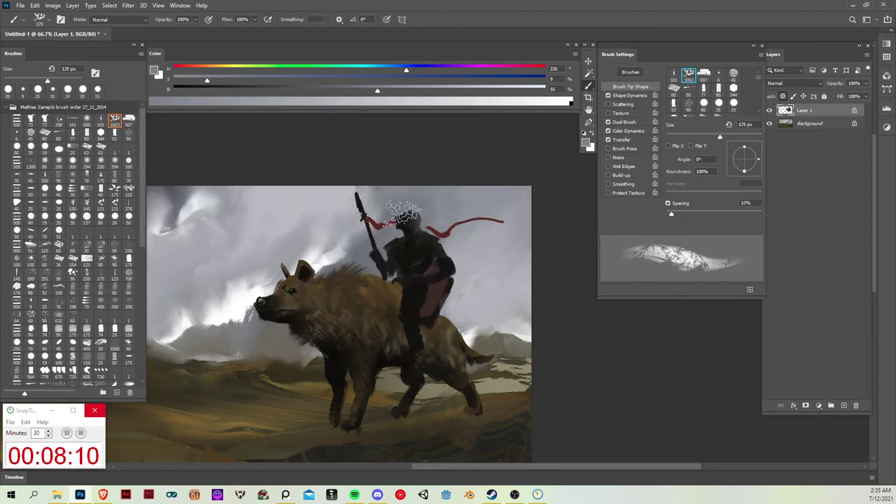
- Sample the torso's near-black, raise its brightness to 12%, tint the rider's head dark green, and undo the last change
{"action": "left_click", "coordinate": [408, 251], "text": "alt"}
{"action": "key", "text": "x"}
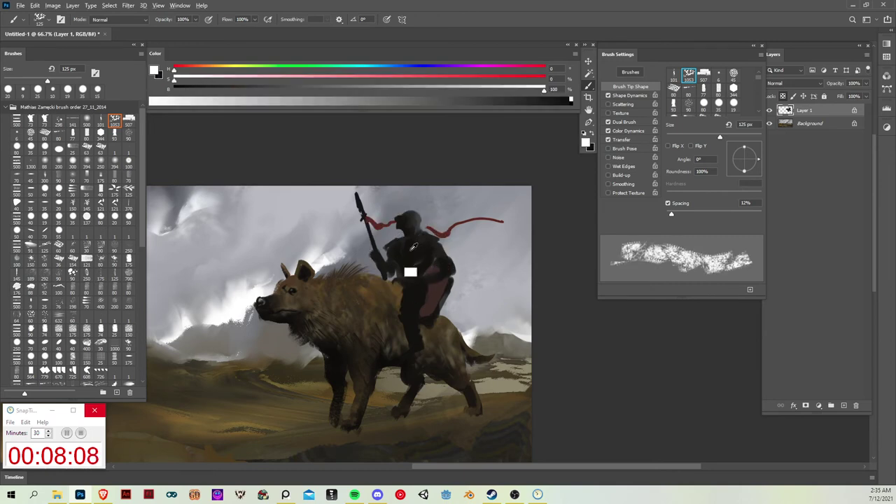
{"action": "left_click", "coordinate": [414, 247], "text": "alt"}
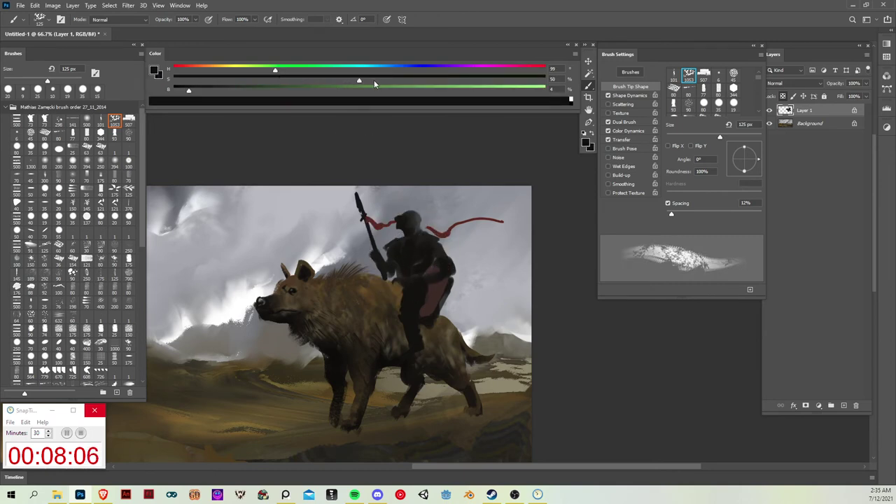
{"action": "left_click_drag", "start_coordinate": [216, 90], "coordinate": [220, 89]}
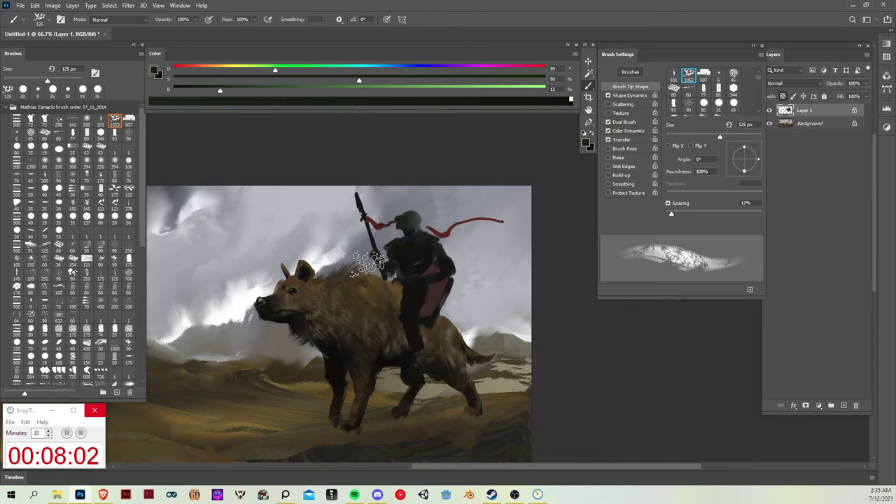
{"action": "key", "text": "ctrl+z"}
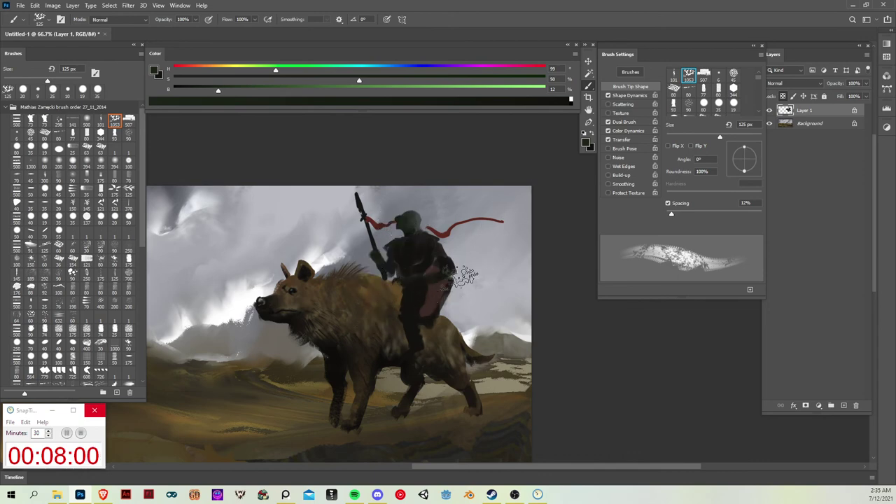
{"action": "key", "text": "w"}
{"action": "left_click", "coordinate": [436, 280]}
{"action": "key", "text": "b"}
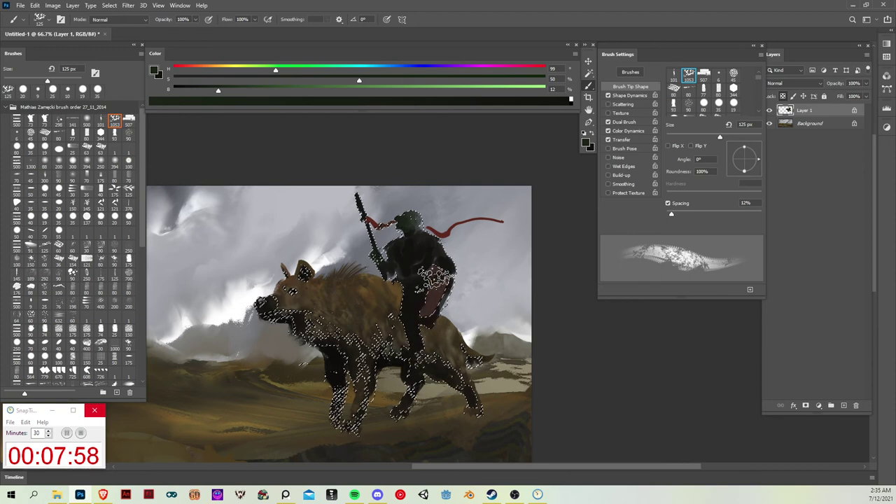
{"action": "key", "text": "ctrl+d"}
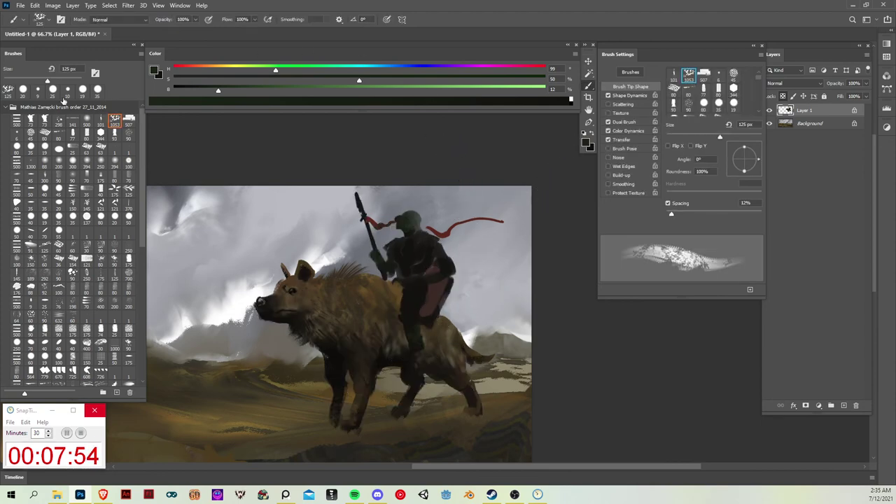
- Make the Background layer active and set up the 500 px soft round brush, flattened to 27% roundness at -1° angle
{"action": "left_click", "coordinate": [30, 147]}
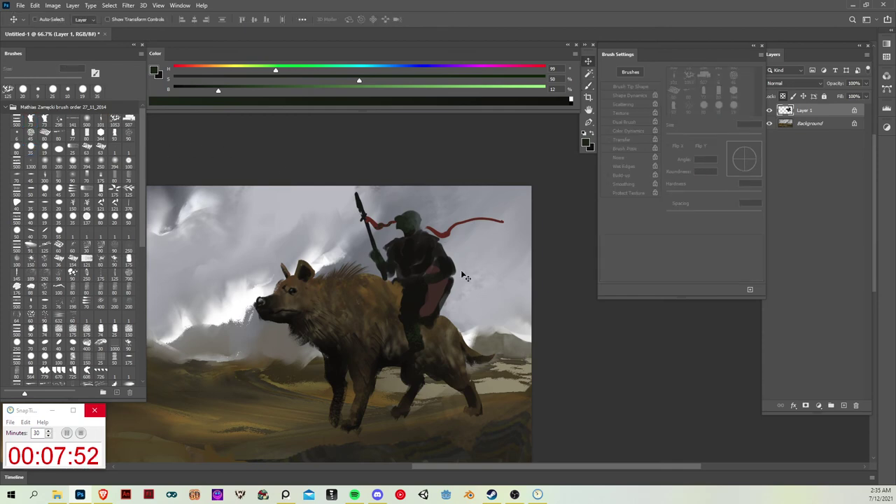
{"action": "key", "text": "ctrl+minus"}
{"action": "left_click_drag", "start_coordinate": [456, 351], "coordinate": [544, 341]}
{"action": "left_click_drag", "start_coordinate": [488, 339], "coordinate": [498, 310]}
{"action": "left_click_drag", "start_coordinate": [521, 282], "coordinate": [552, 282]}
{"action": "left_click", "coordinate": [820, 128]}
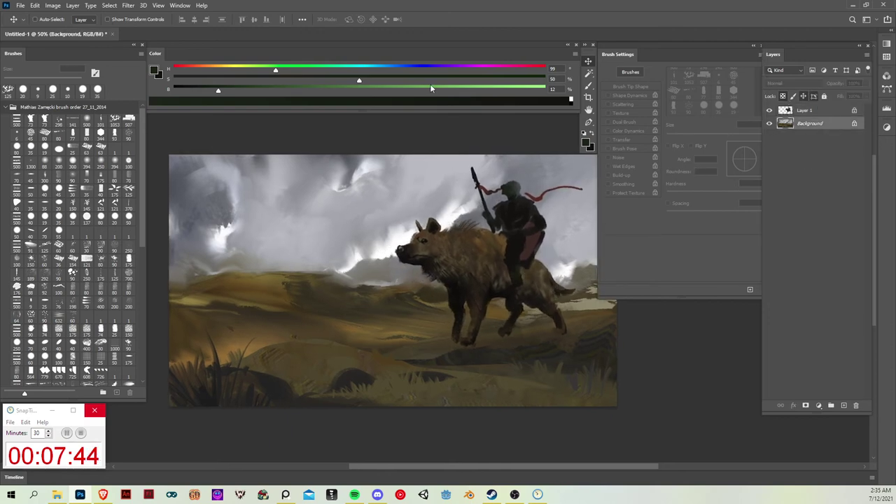
{"action": "key", "text": "b"}
{"action": "left_click", "coordinate": [86, 120]}
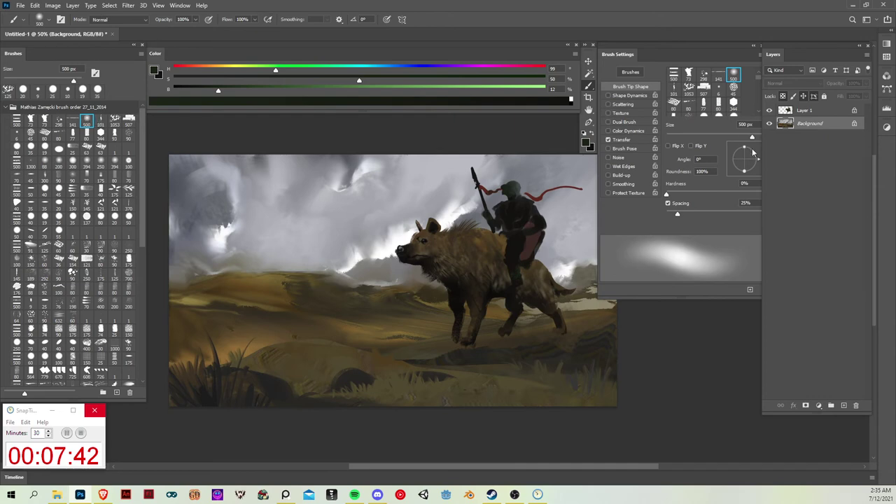
{"action": "mouse_move", "coordinate": [764, 164]}
{"action": "left_mouse_down"}
{"action": "mouse_move", "coordinate": [779, 164]}
{"action": "mouse_move", "coordinate": [745, 156]}
{"action": "left_mouse_up"}
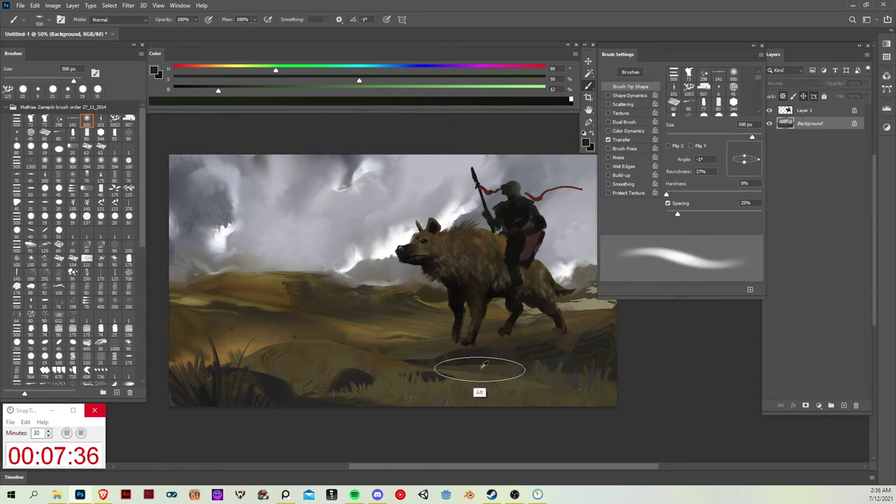
- Sample the near-black brown at the animal's hind leg, reduce the soft brush to 125 px, and add a new layer above Background
{"action": "left_click", "coordinate": [507, 323], "text": "alt"}
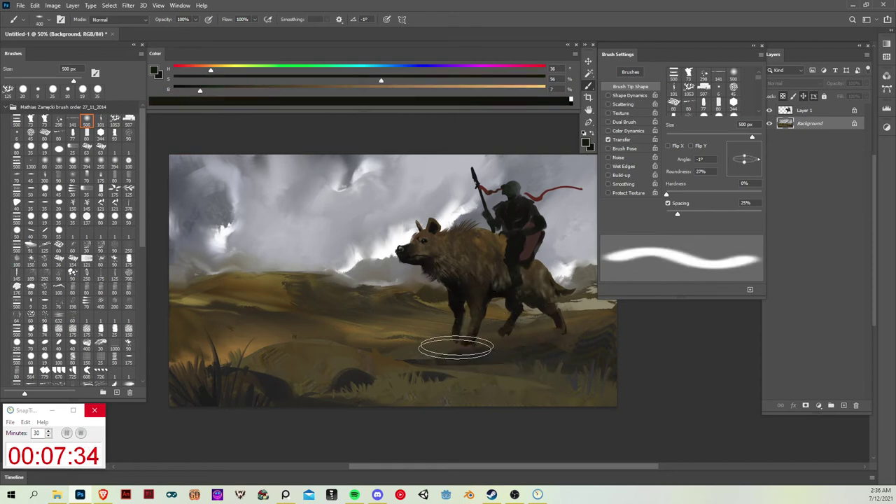
{"action": "key", "text": "bracketleft"}
{"action": "key", "text": "bracketleft"}
{"action": "key", "text": "bracketleft"}
{"action": "key", "text": "bracketleft"}
{"action": "key", "text": "bracketleft"}
{"action": "key", "text": "bracketleft"}
{"action": "key", "text": "bracketleft"}
{"action": "left_click", "coordinate": [844, 406]}
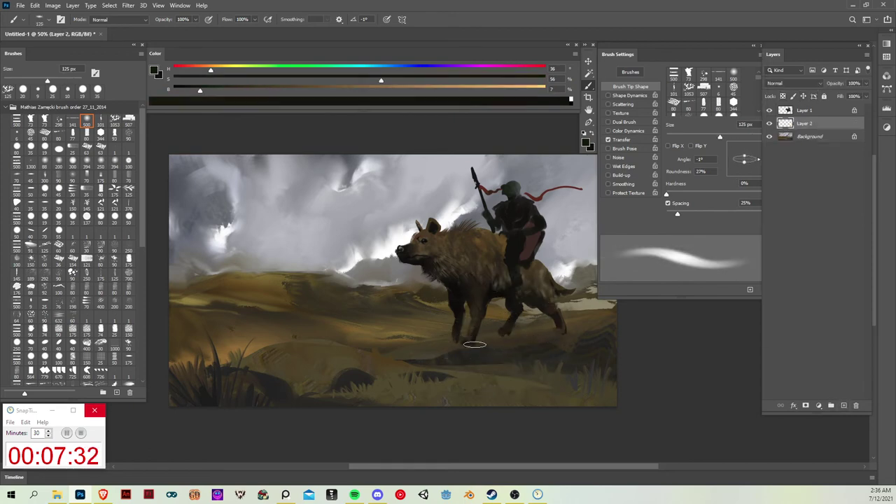
- Paint a soft dark shadow on the ground beneath the animal's feet at 250 px and undo the last stroke
{"action": "key", "text": "bracketright"}
{"action": "key", "text": "bracketright"}
{"action": "key", "text": "bracketright"}
{"action": "key", "text": "bracketright"}
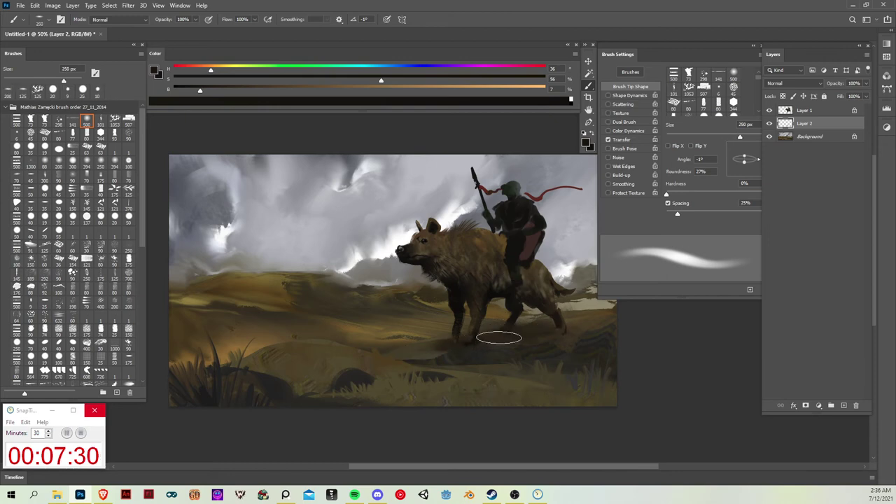
{"action": "left_click_drag", "start_coordinate": [500, 337], "coordinate": [536, 338]}
{"action": "key", "text": "ctrl+z"}
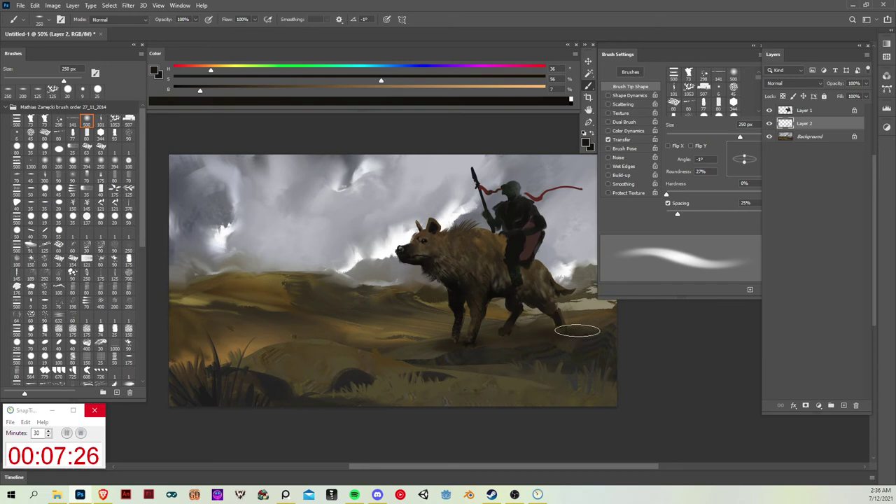
- Add a new layer above Layer 1 and set up the 73 px textured brush with 5% spacing, reduced to 40 px
{"action": "key", "text": "v"}
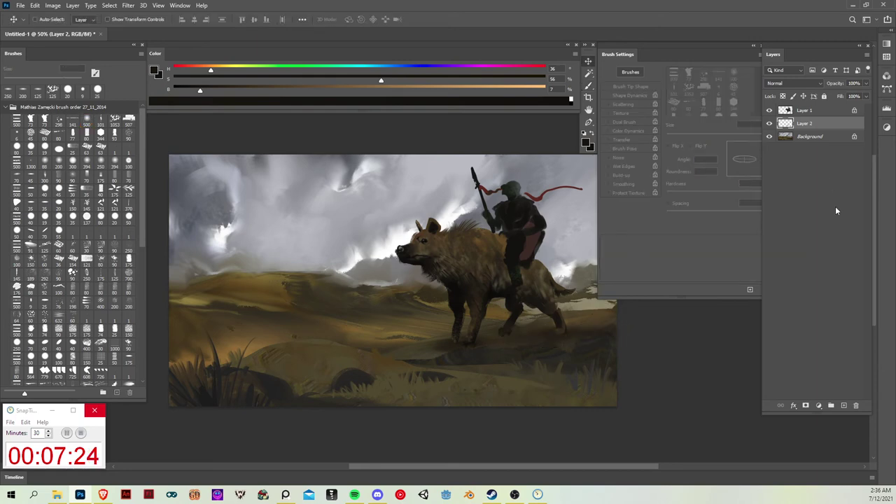
{"action": "left_click", "coordinate": [827, 113]}
{"action": "left_click", "coordinate": [844, 406]}
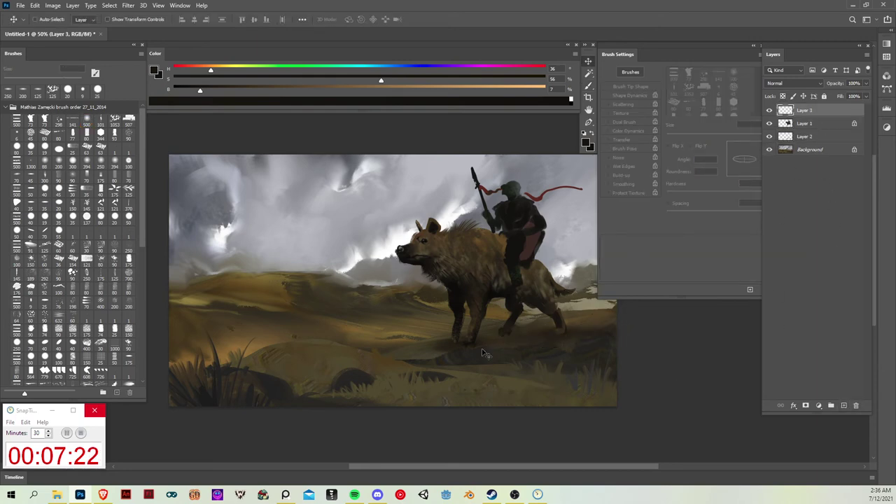
{"action": "key", "text": "b"}
{"action": "left_click", "coordinate": [31, 120]}
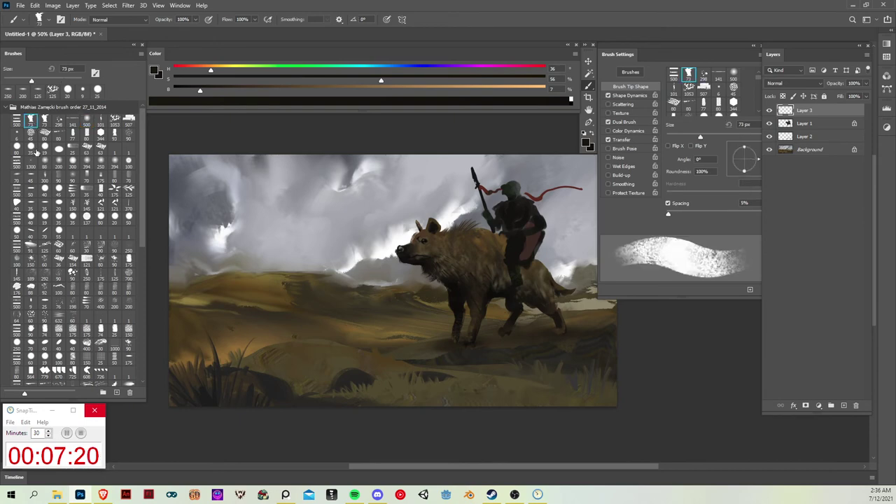
{"action": "key", "text": "bracketleft"}
{"action": "key", "text": "bracketleft"}
{"action": "key", "text": "bracketleft"}
{"action": "key", "text": "bracketleft"}
{"action": "key", "text": "bracketleft"}
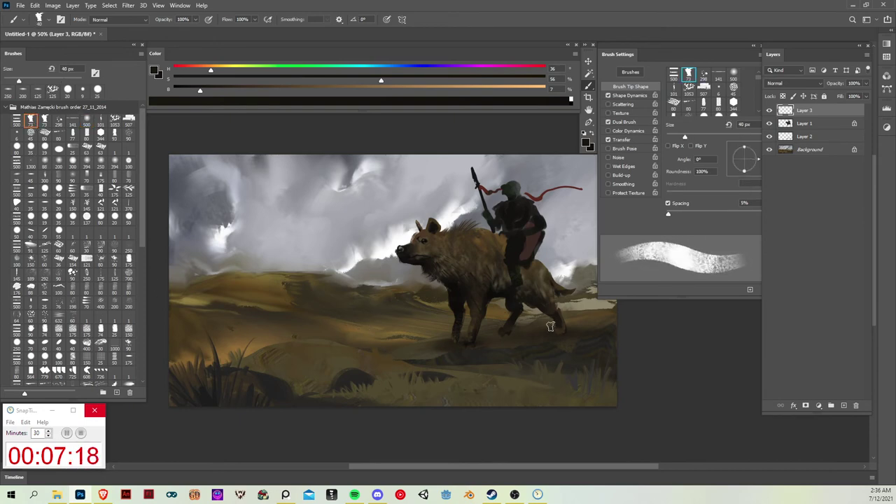
- Sample the near-black brown of the animal's underside and block in a small dark blob on the plain in front of it
{"action": "key", "text": "space"}
{"action": "left_click_drag", "start_coordinate": [542, 353], "coordinate": [555, 347]}
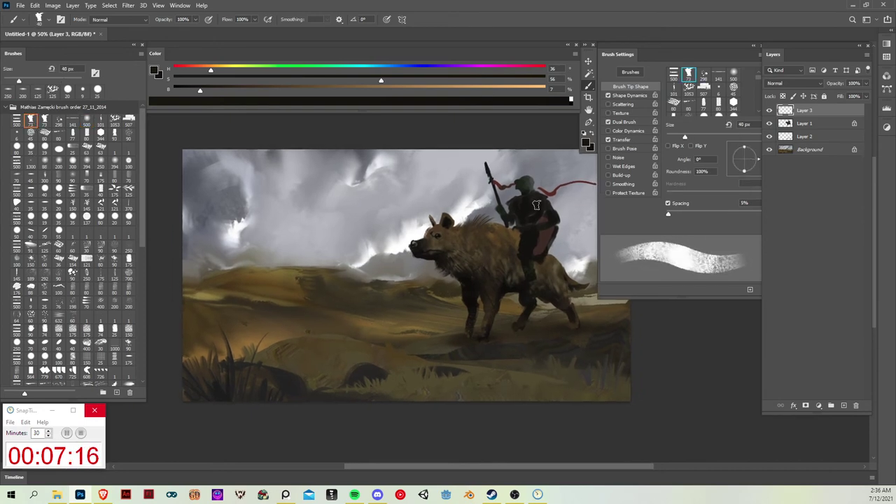
{"action": "key", "text": "d"}
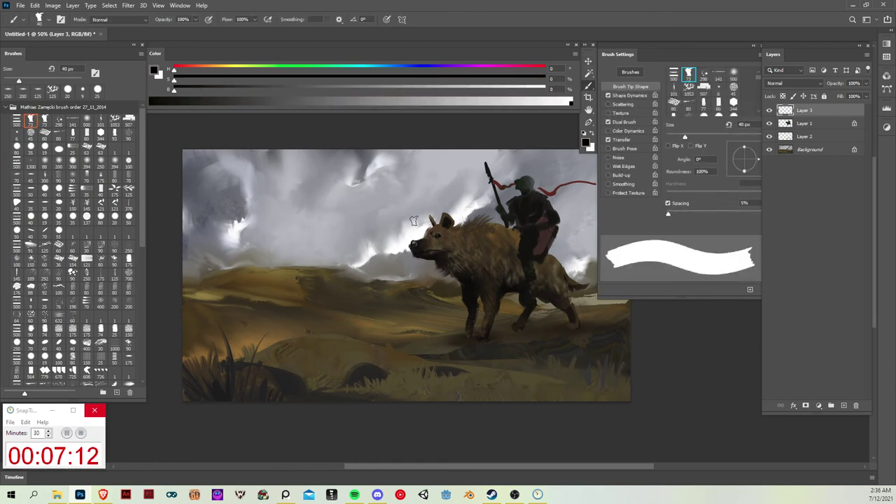
{"action": "left_click", "coordinate": [473, 286], "text": "alt"}
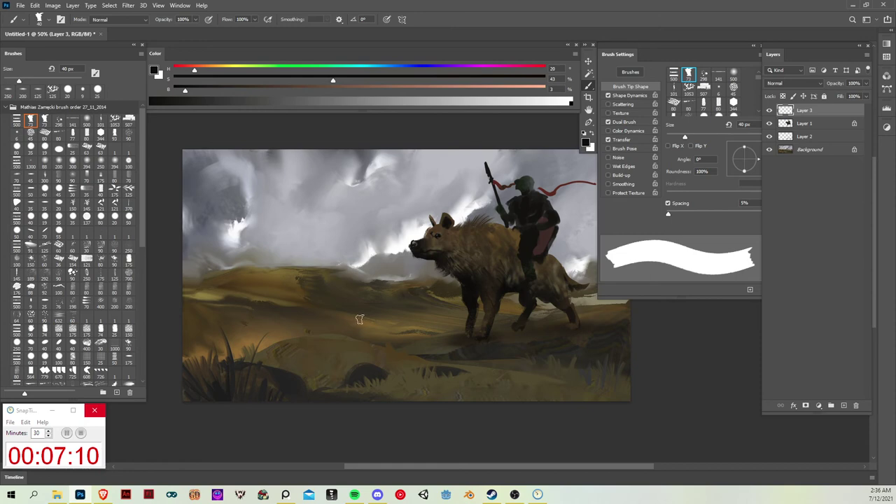
{"action": "mouse_move", "coordinate": [353, 306]}
{"action": "left_mouse_down"}
{"action": "mouse_move", "coordinate": [364, 321]}
{"action": "mouse_move", "coordinate": [378, 317]}
{"action": "mouse_move", "coordinate": [368, 320]}
{"action": "left_mouse_up"}
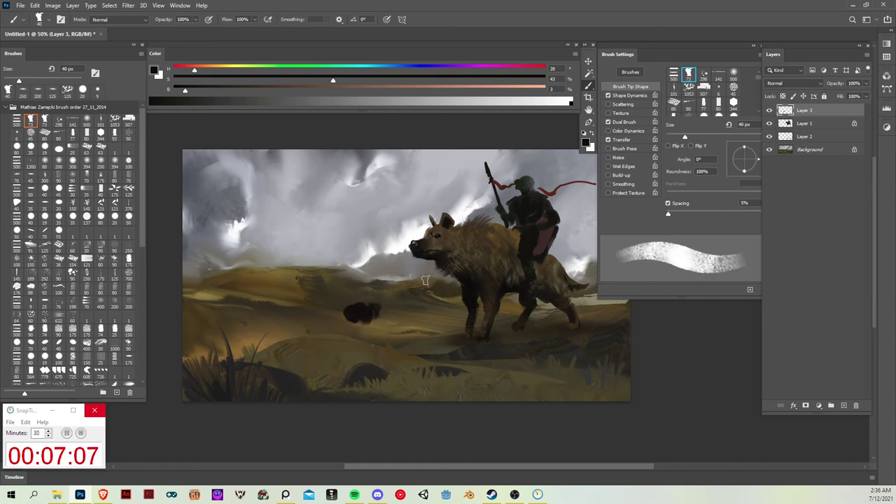
- Flip the whole canvas horizontally
{"action": "left_click", "coordinate": [53, 5]}
{"action": "mouse_move", "coordinate": [138, 31]}
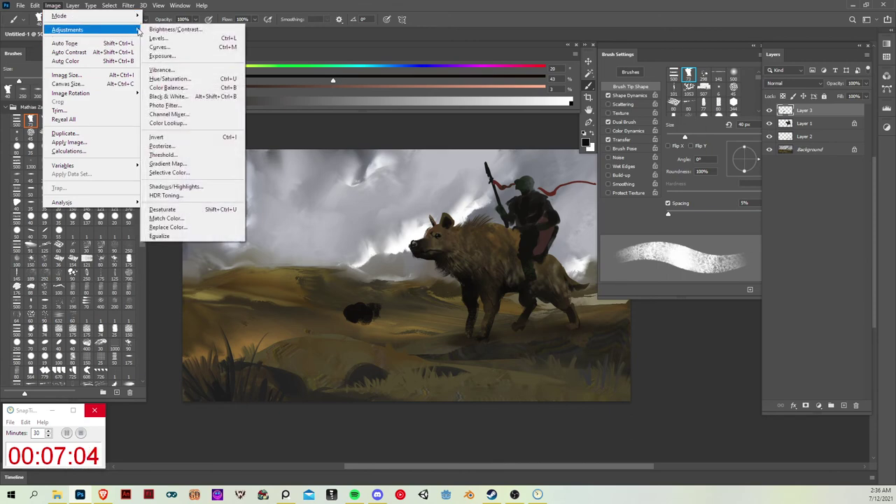
{"action": "mouse_move", "coordinate": [98, 93]}
{"action": "left_click", "coordinate": [181, 133]}
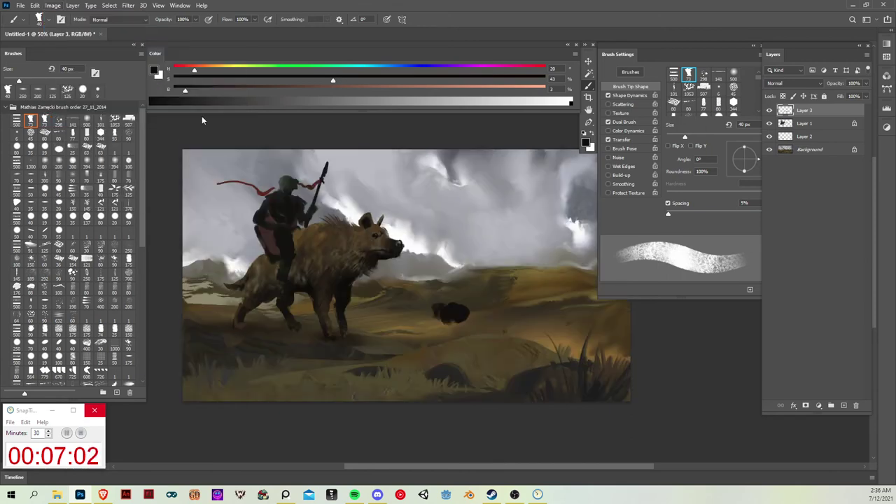
{"action": "left_click_drag", "start_coordinate": [518, 311], "coordinate": [439, 308]}
{"action": "key", "text": "v"}
{"action": "left_click_drag", "start_coordinate": [380, 308], "coordinate": [454, 302]}
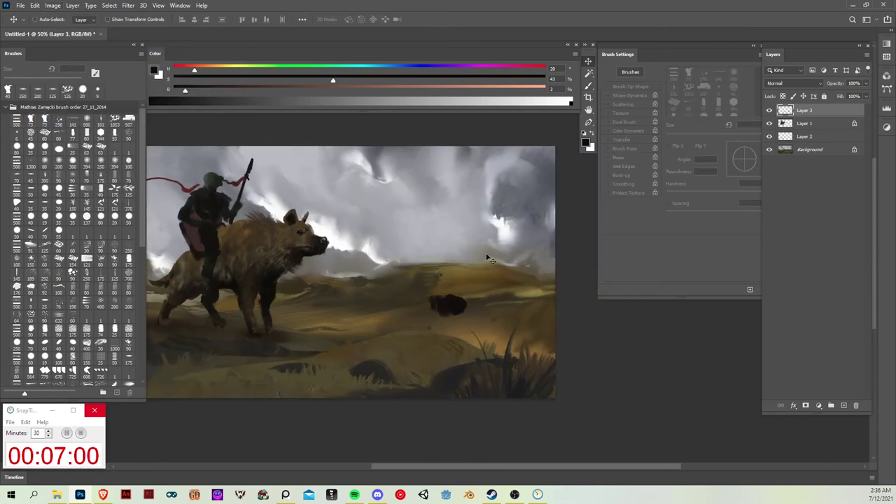
- Extend the dark blob into a second beast's silhouette at 40 px, with a shaggy head, rounded body and outstretched limb
{"action": "key", "text": "b"}
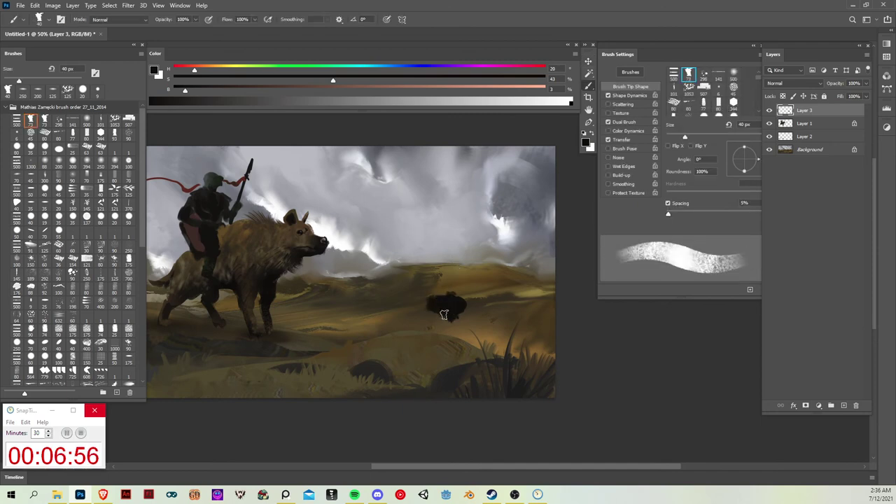
{"action": "mouse_move", "coordinate": [444, 314]}
{"action": "left_mouse_down"}
{"action": "mouse_move", "coordinate": [454, 328]}
{"action": "mouse_move", "coordinate": [473, 310]}
{"action": "mouse_move", "coordinate": [451, 296]}
{"action": "left_mouse_up"}
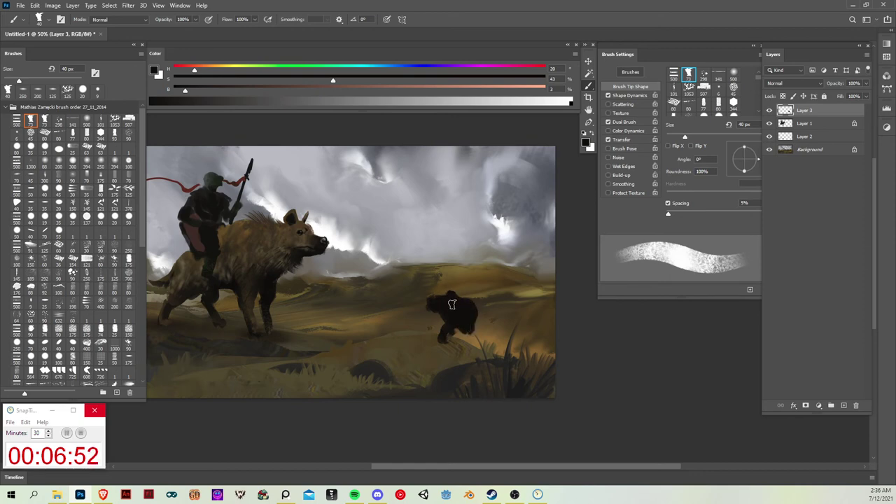
{"action": "left_click_drag", "start_coordinate": [465, 309], "coordinate": [476, 323]}
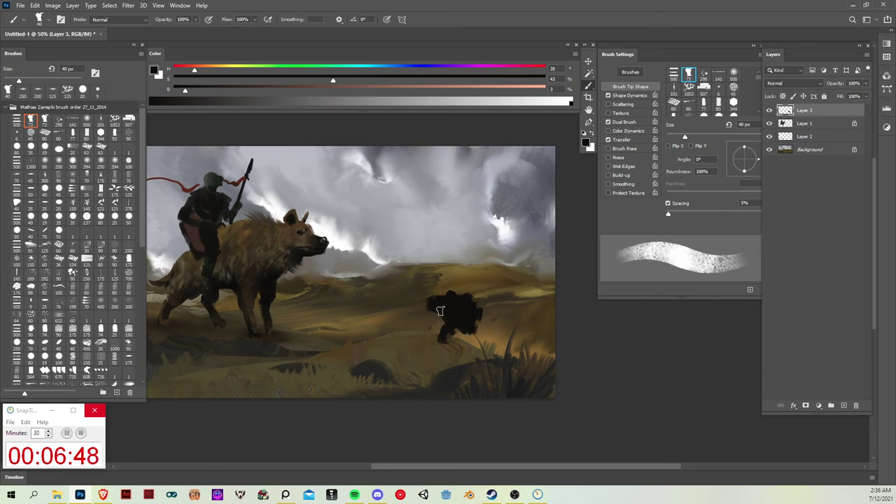
{"action": "mouse_move", "coordinate": [441, 311]}
{"action": "left_mouse_down"}
{"action": "mouse_move", "coordinate": [437, 332]}
{"action": "mouse_move", "coordinate": [460, 328]}
{"action": "mouse_move", "coordinate": [462, 338]}
{"action": "mouse_move", "coordinate": [449, 340]}
{"action": "mouse_move", "coordinate": [473, 327]}
{"action": "mouse_move", "coordinate": [453, 347]}
{"action": "mouse_move", "coordinate": [477, 321]}
{"action": "mouse_move", "coordinate": [455, 344]}
{"action": "mouse_move", "coordinate": [474, 327]}
{"action": "mouse_move", "coordinate": [431, 343]}
{"action": "mouse_move", "coordinate": [425, 330]}
{"action": "mouse_move", "coordinate": [418, 337]}
{"action": "mouse_move", "coordinate": [427, 340]}
{"action": "mouse_move", "coordinate": [416, 340]}
{"action": "mouse_move", "coordinate": [439, 341]}
{"action": "mouse_move", "coordinate": [419, 328]}
{"action": "mouse_move", "coordinate": [412, 341]}
{"action": "mouse_move", "coordinate": [421, 338]}
{"action": "mouse_move", "coordinate": [395, 339]}
{"action": "left_mouse_up"}
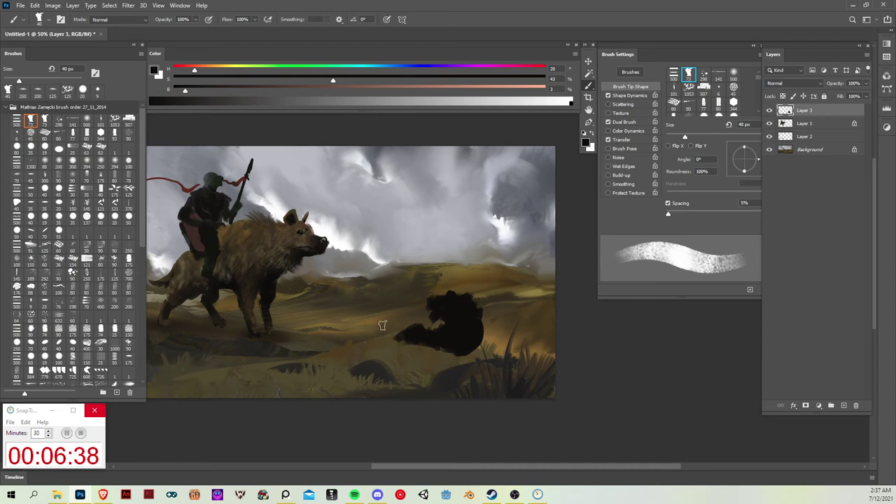
- Lengthen the second beast's outstretched limb, fill in below its head, and start a lower limb with the brush between 20 and 30 px
{"action": "key", "text": "bracketleft"}
{"action": "key", "text": "bracketleft"}
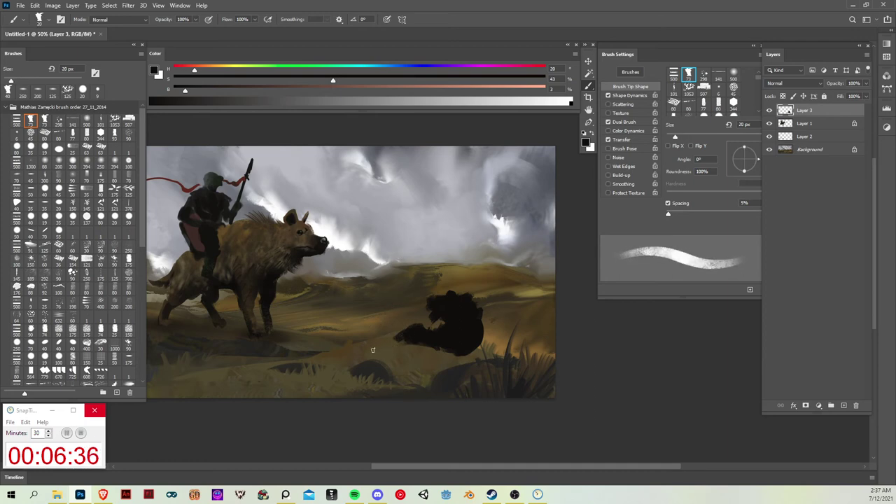
{"action": "mouse_move", "coordinate": [373, 350]}
{"action": "left_mouse_down"}
{"action": "mouse_move", "coordinate": [411, 332]}
{"action": "mouse_move", "coordinate": [376, 348]}
{"action": "left_mouse_up"}
{"action": "key", "text": "bracketright"}
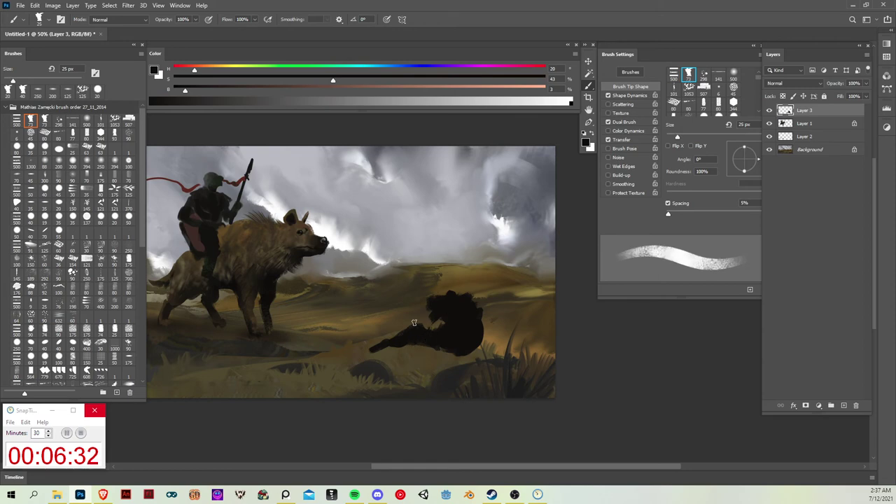
{"action": "mouse_move", "coordinate": [423, 346]}
{"action": "left_mouse_down"}
{"action": "mouse_move", "coordinate": [414, 332]}
{"action": "mouse_move", "coordinate": [430, 338]}
{"action": "mouse_move", "coordinate": [440, 327]}
{"action": "left_mouse_up"}
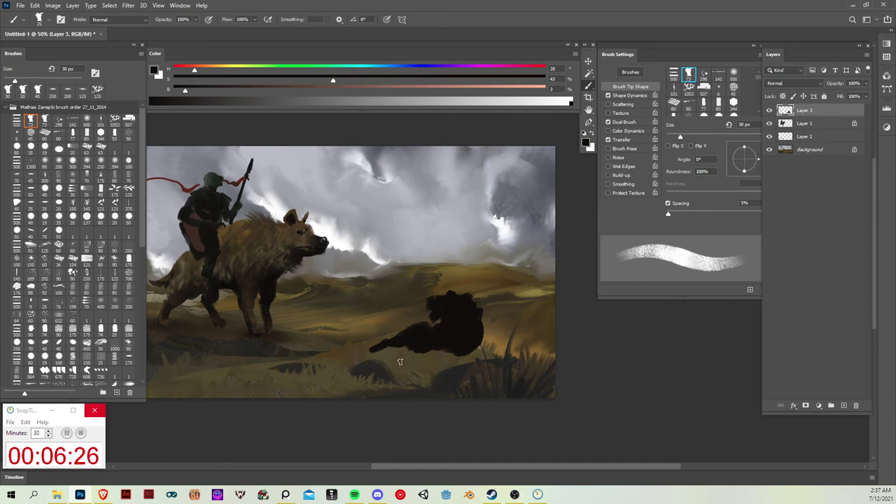
{"action": "key", "text": "bracketleft"}
{"action": "left_click_drag", "start_coordinate": [403, 359], "coordinate": [403, 356]}
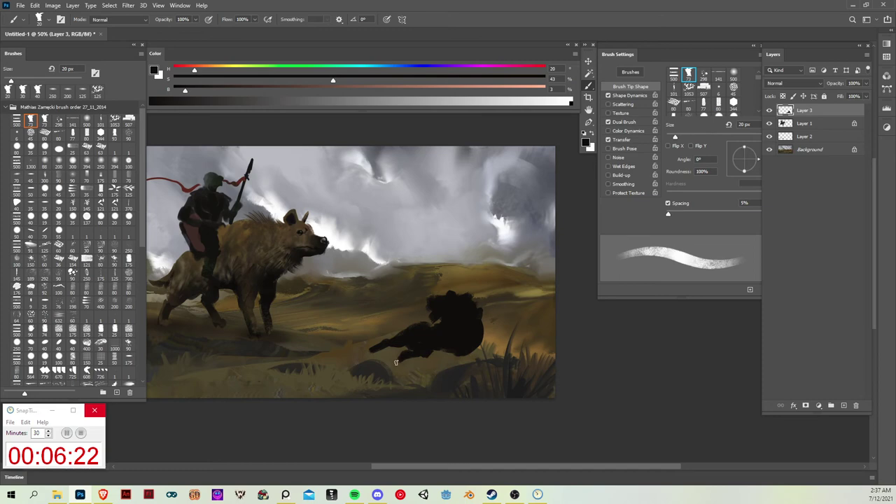
- Paint the second beast's paws and lower legs at 20 px and trim their outlines with the 20 px eraser
{"action": "key", "text": "e"}
{"action": "key", "text": "b"}
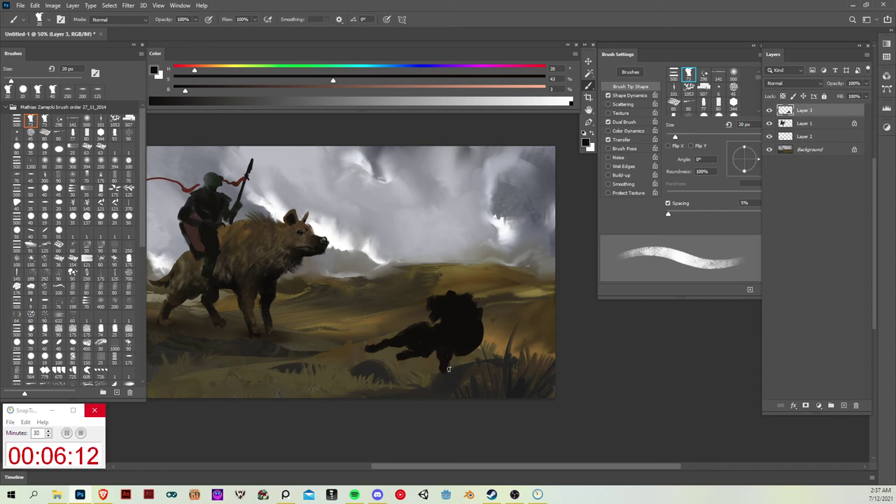
{"action": "key", "text": "e"}
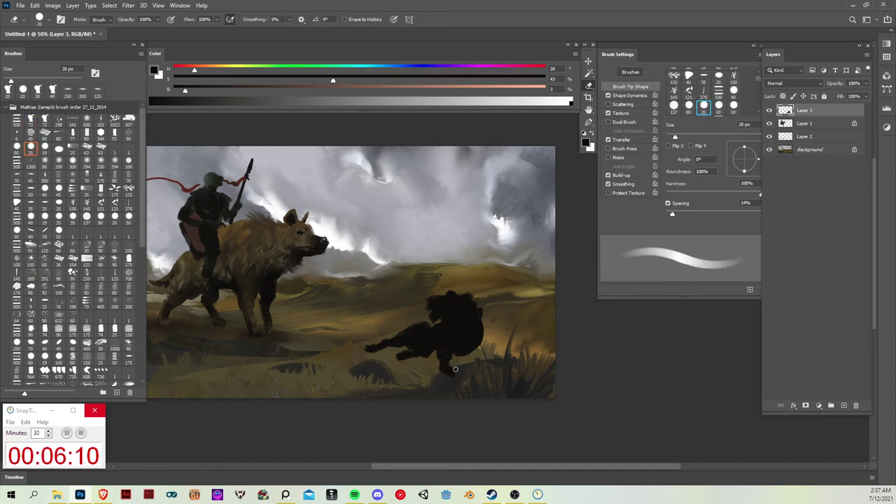
{"action": "key", "text": "b"}
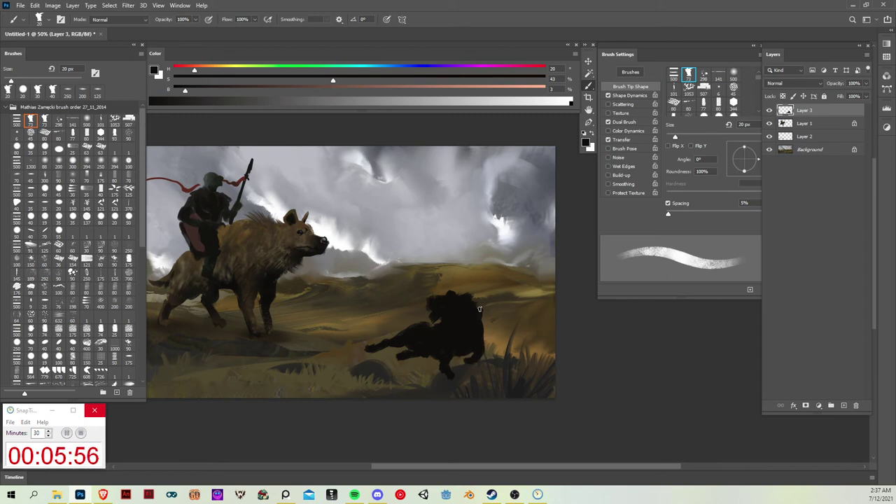
- Fill out the second beast's shaggy mane and back at 40 px and refine the silhouette's edge with the 20 px eraser
{"action": "key", "text": "bracketright"}
{"action": "key", "text": "bracketright"}
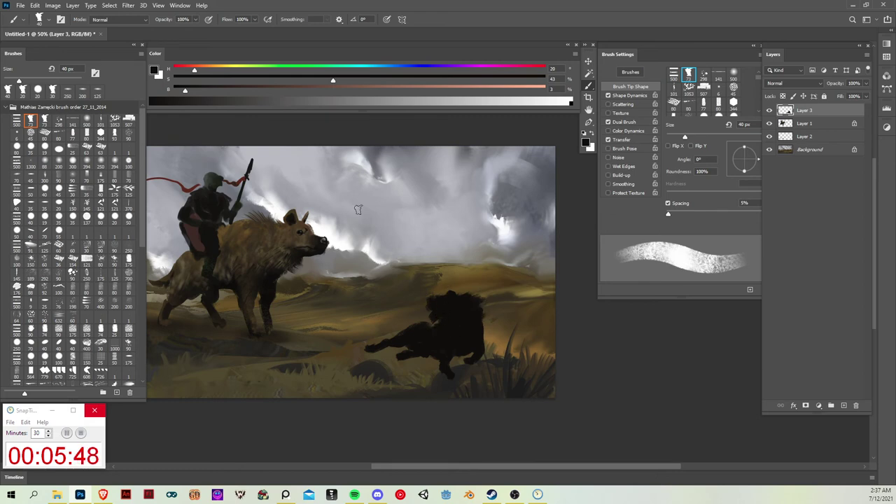
{"action": "key", "text": "e"}
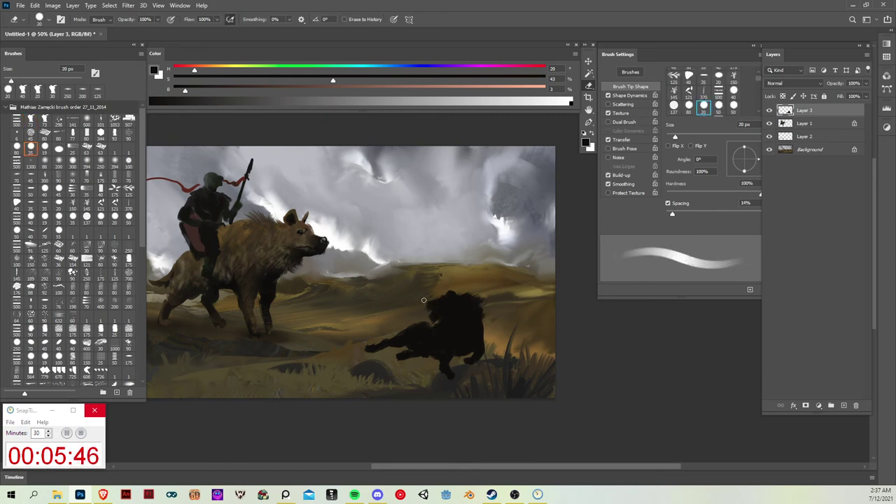
{"action": "key", "text": "b"}
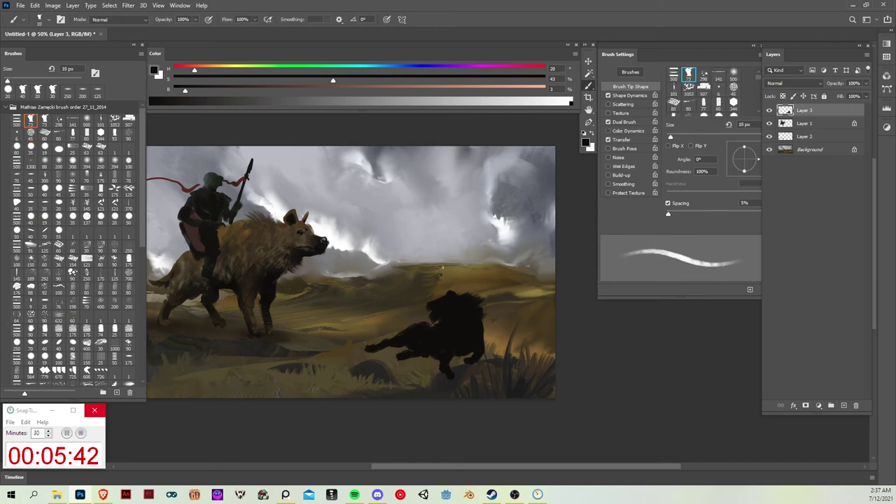
- Outline a pointed ear on top of the second beast's head and fill it with the 10 px brush
{"action": "key", "text": "l"}
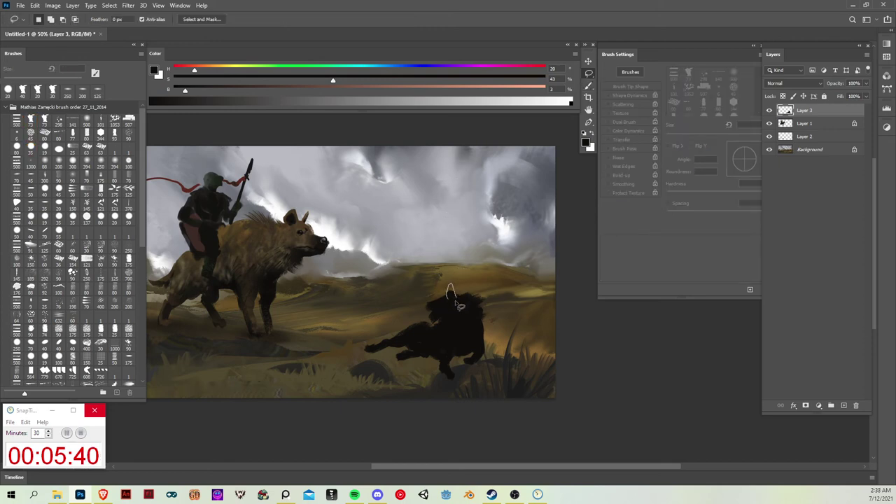
{"action": "key", "text": "b"}
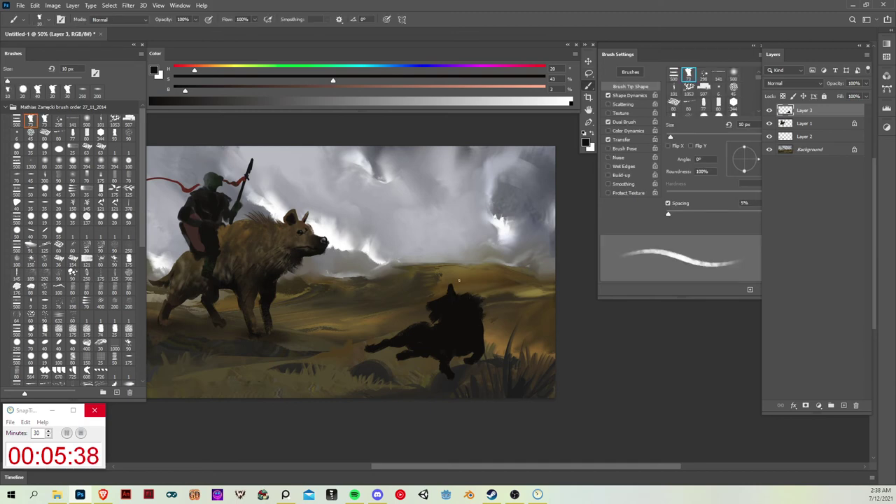
{"action": "key", "text": "l"}
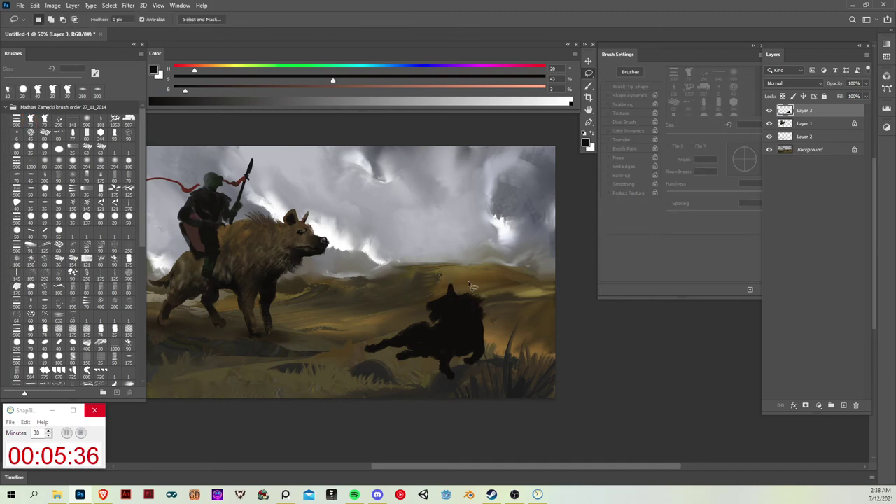
{"action": "mouse_move", "coordinate": [470, 285]}
{"action": "left_mouse_down"}
{"action": "mouse_move", "coordinate": [461, 309]}
{"action": "mouse_move", "coordinate": [477, 293]}
{"action": "mouse_move", "coordinate": [485, 298]}
{"action": "mouse_move", "coordinate": [469, 307]}
{"action": "mouse_move", "coordinate": [476, 304]}
{"action": "left_mouse_up"}
{"action": "key", "text": "b"}
{"action": "key", "text": "ctrl+d"}
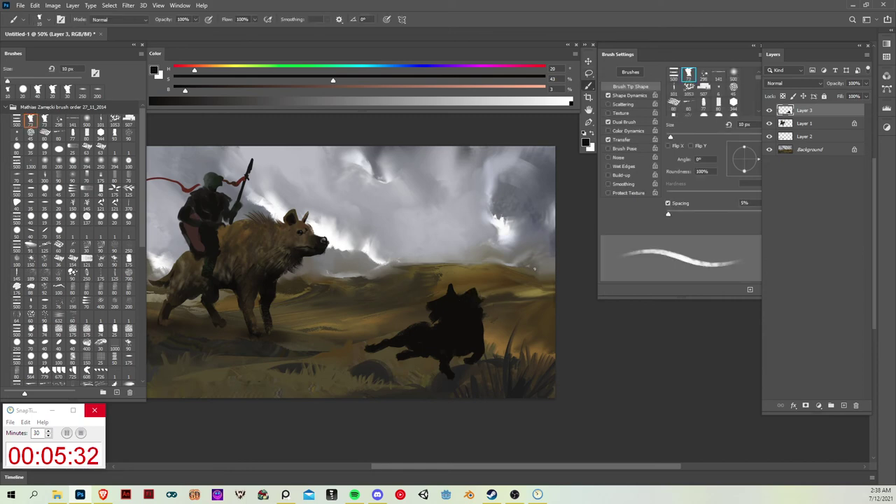
{"action": "key", "text": "l"}
{"action": "key", "text": "b"}
{"action": "key", "text": "ctrl+z"}
{"action": "key", "text": "ctrl+z"}
{"action": "key", "text": "ctrl+z"}
{"action": "key", "text": "ctrl+z"}
- Outline the second beast's other ear behind the first, fill it with the 10 px brush and deselect
{"action": "key", "text": "l"}
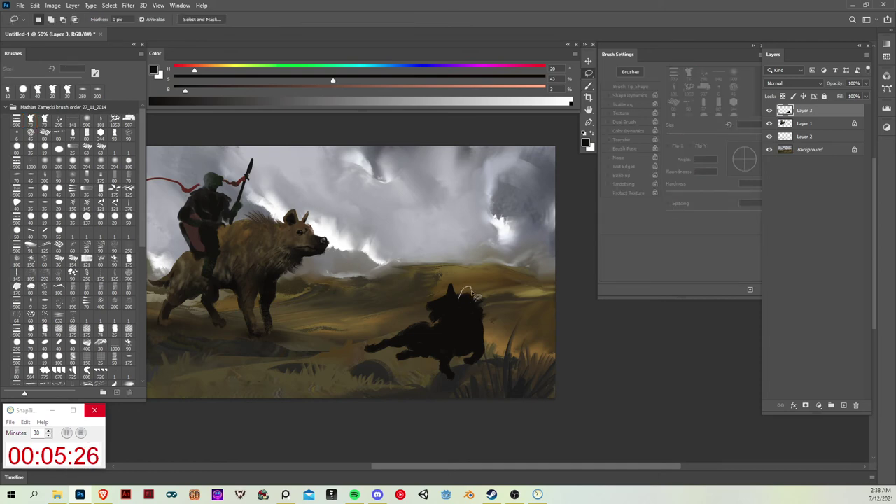
{"action": "key", "text": "b"}
{"action": "left_click_drag", "start_coordinate": [470, 288], "coordinate": [470, 294]}
{"action": "key", "text": "ctrl+d"}
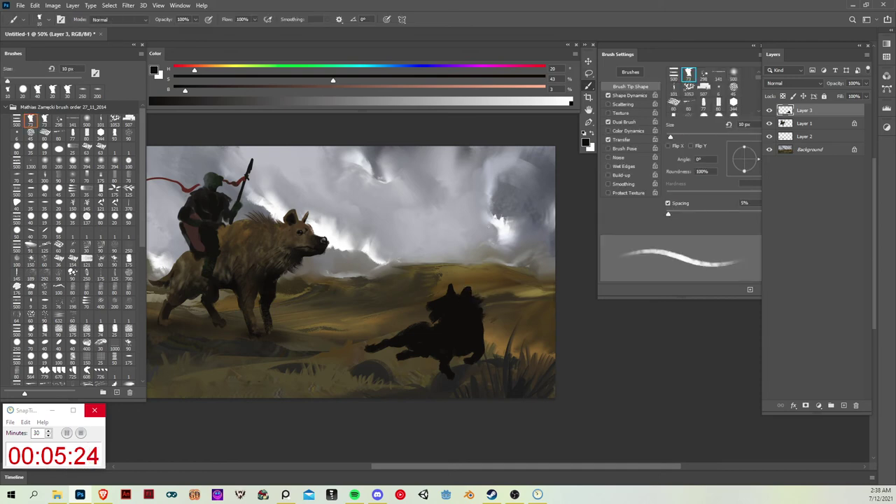
- Carve the second beast's muzzle and jaw outline with the 20 px eraser
{"action": "key", "text": "l"}
{"action": "key", "text": "b"}
{"action": "key", "text": "e"}
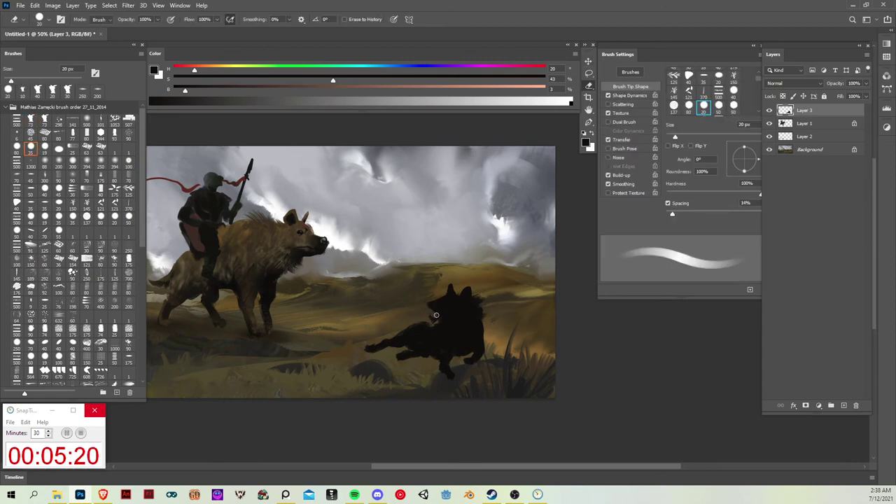
{"action": "key", "text": "b"}
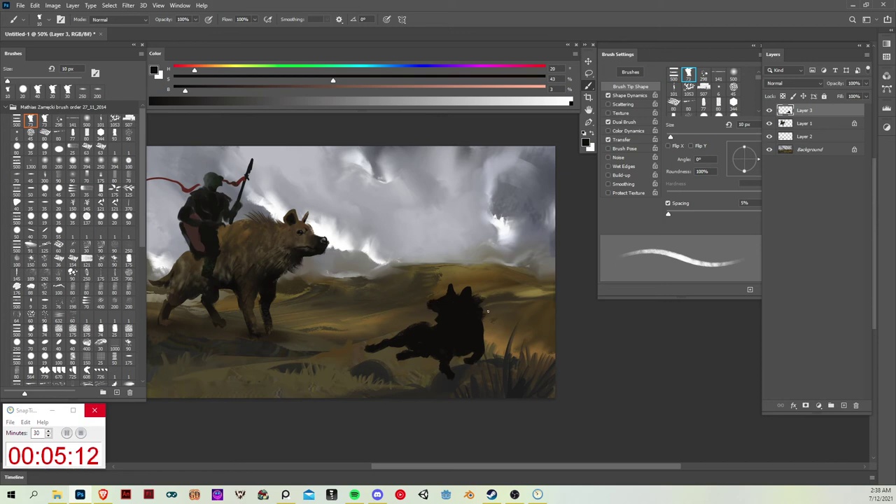
- Reposition the second beast and scale it down on the plain facing the rider
{"action": "key", "text": "v"}
{"action": "mouse_move", "coordinate": [477, 329]}
{"action": "left_mouse_down"}
{"action": "mouse_move", "coordinate": [474, 308]}
{"action": "mouse_move", "coordinate": [474, 324]}
{"action": "left_mouse_up"}
{"action": "key", "text": "ctrl+t"}
{"action": "left_click_drag", "start_coordinate": [501, 280], "coordinate": [474, 316]}
{"action": "left_click_drag", "start_coordinate": [445, 346], "coordinate": [455, 338]}
{"action": "key", "text": "Return"}
- Lock Layer 3's transparent pixels and cover the second beast in the rider's animal's fur brown with the speckled brush at 300 px and 8% spacing
{"action": "key", "text": "b"}
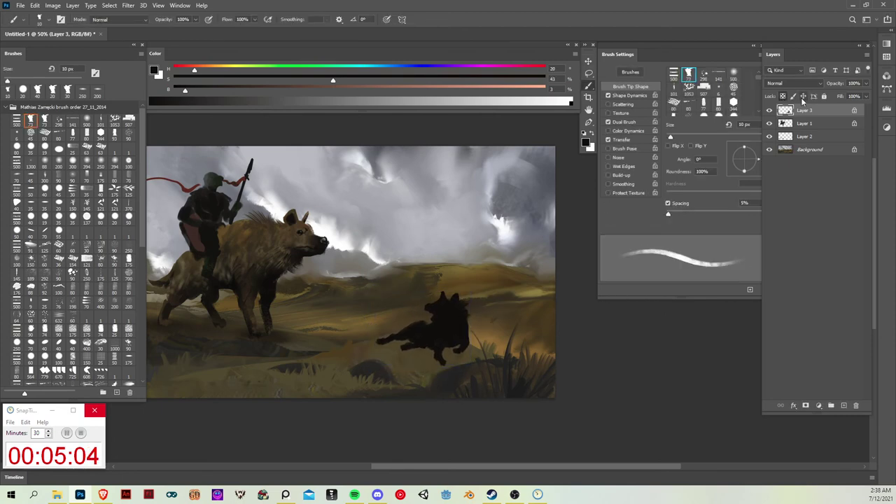
{"action": "left_click", "coordinate": [114, 121]}
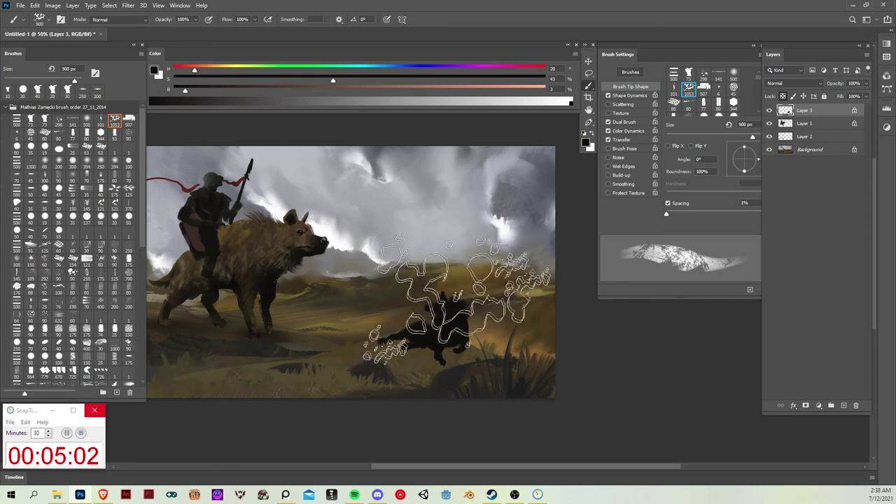
{"action": "left_click", "coordinate": [670, 215]}
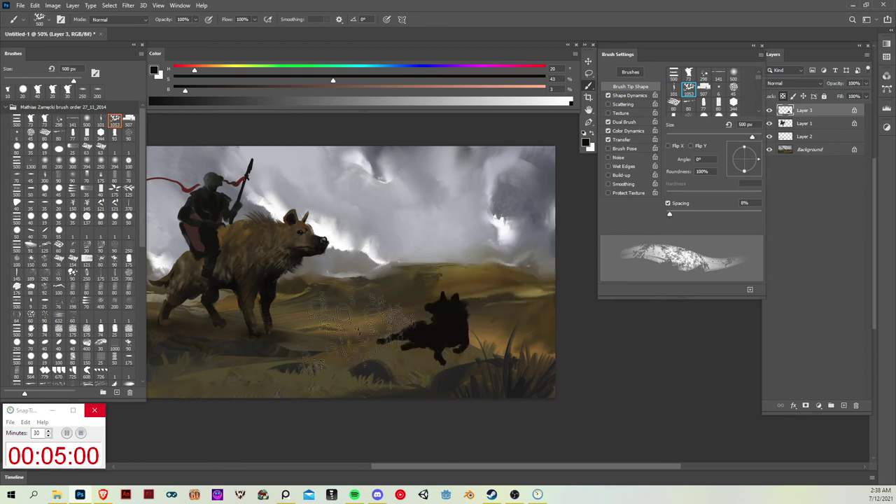
{"action": "key", "text": "bracketleft"}
{"action": "key", "text": "bracketleft"}
{"action": "left_click", "coordinate": [243, 236], "text": "alt"}
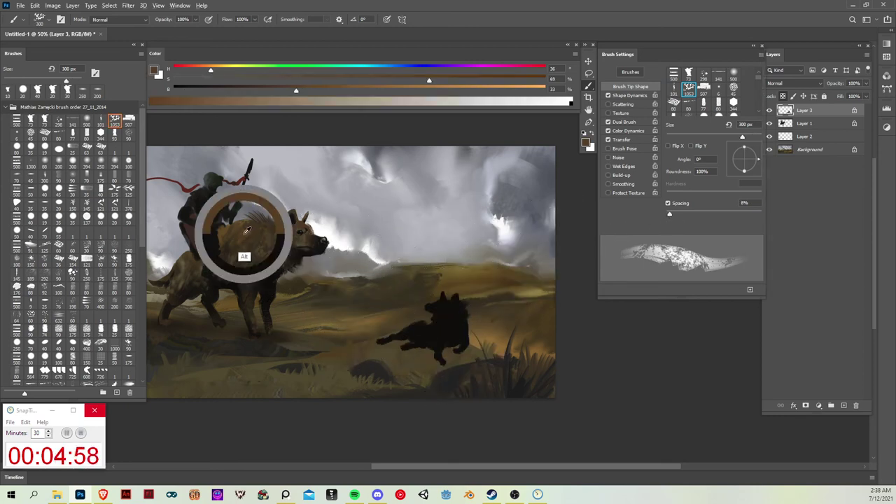
{"action": "key", "text": "x"}
{"action": "left_click", "coordinate": [438, 291], "text": "alt"}
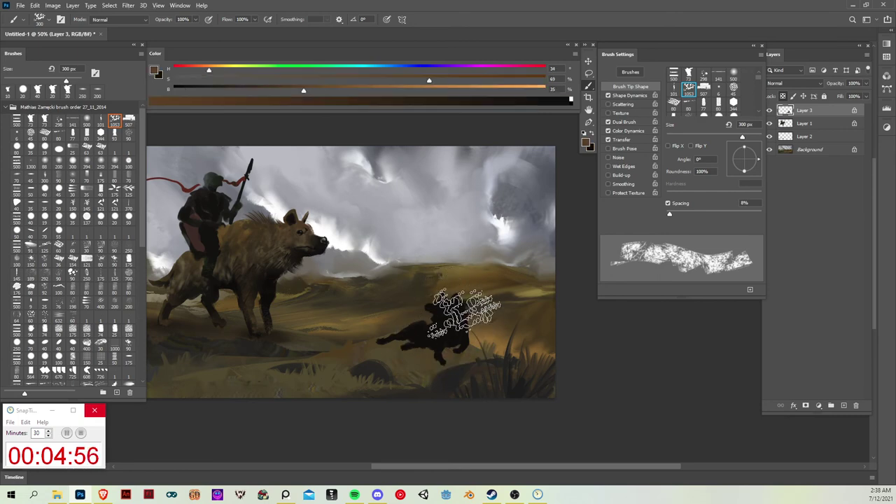
{"action": "mouse_move", "coordinate": [444, 320]}
{"action": "left_mouse_down"}
{"action": "mouse_move", "coordinate": [431, 302]}
{"action": "mouse_move", "coordinate": [471, 341]}
{"action": "mouse_move", "coordinate": [476, 332]}
{"action": "mouse_move", "coordinate": [435, 306]}
{"action": "mouse_move", "coordinate": [457, 351]}
{"action": "mouse_move", "coordinate": [374, 338]}
{"action": "left_mouse_up"}
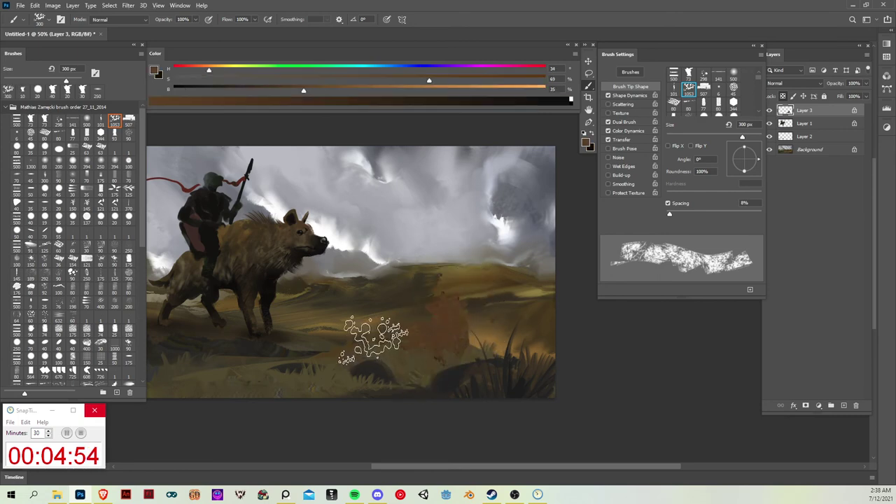
- Texture the second beast's lower body with near-black and its head and chest with a sampled brown desaturated to 14%, at 300 px
{"action": "key", "text": "x"}
{"action": "mouse_move", "coordinate": [419, 316]}
{"action": "left_mouse_down"}
{"action": "mouse_move", "coordinate": [415, 359]}
{"action": "mouse_move", "coordinate": [456, 349]}
{"action": "mouse_move", "coordinate": [444, 367]}
{"action": "mouse_move", "coordinate": [402, 367]}
{"action": "mouse_move", "coordinate": [465, 372]}
{"action": "mouse_move", "coordinate": [401, 348]}
{"action": "mouse_move", "coordinate": [451, 383]}
{"action": "mouse_move", "coordinate": [448, 330]}
{"action": "mouse_move", "coordinate": [430, 327]}
{"action": "mouse_move", "coordinate": [428, 352]}
{"action": "left_mouse_up"}
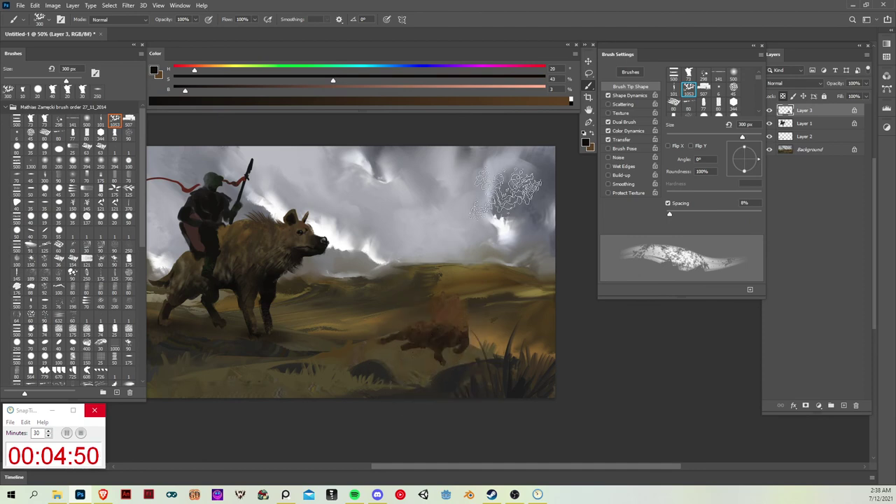
{"action": "left_click", "coordinate": [456, 317], "text": "alt"}
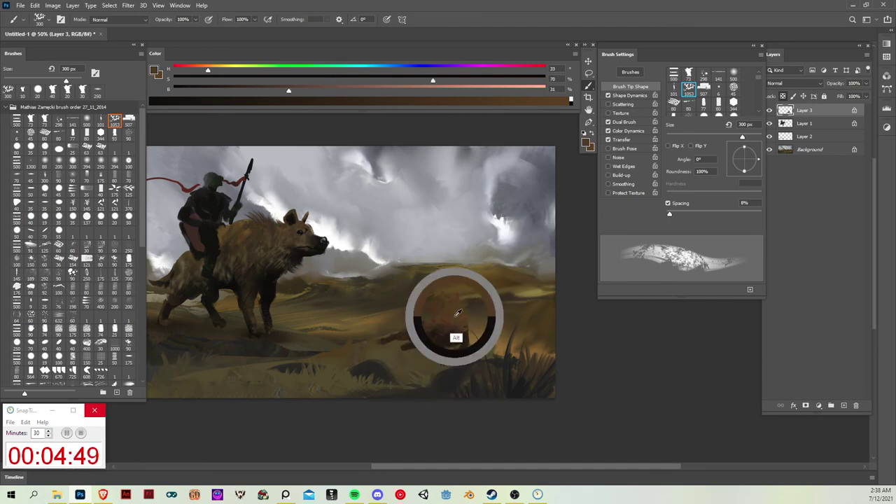
{"action": "left_click", "coordinate": [228, 81]}
{"action": "mouse_move", "coordinate": [454, 320]}
{"action": "left_mouse_down"}
{"action": "mouse_move", "coordinate": [412, 347]}
{"action": "mouse_move", "coordinate": [461, 325]}
{"action": "mouse_move", "coordinate": [444, 325]}
{"action": "left_mouse_up"}
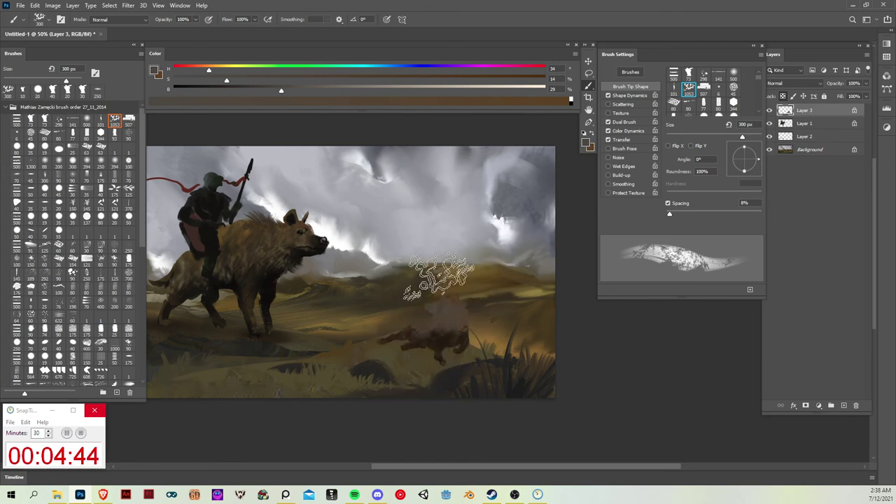
- Shade the second beast's snout and neck with a 45 px soft round brush in the dark tone sampled from the first animal's muzzle
{"action": "left_click", "coordinate": [34, 148]}
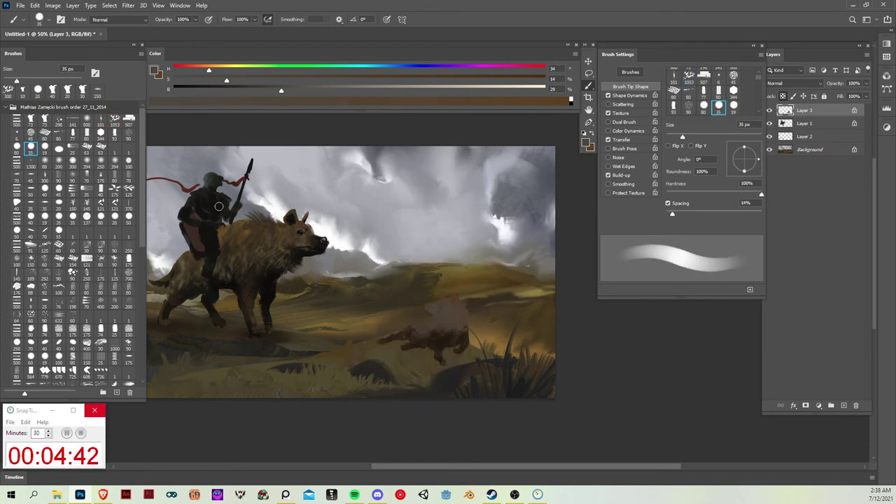
{"action": "left_click", "coordinate": [87, 121]}
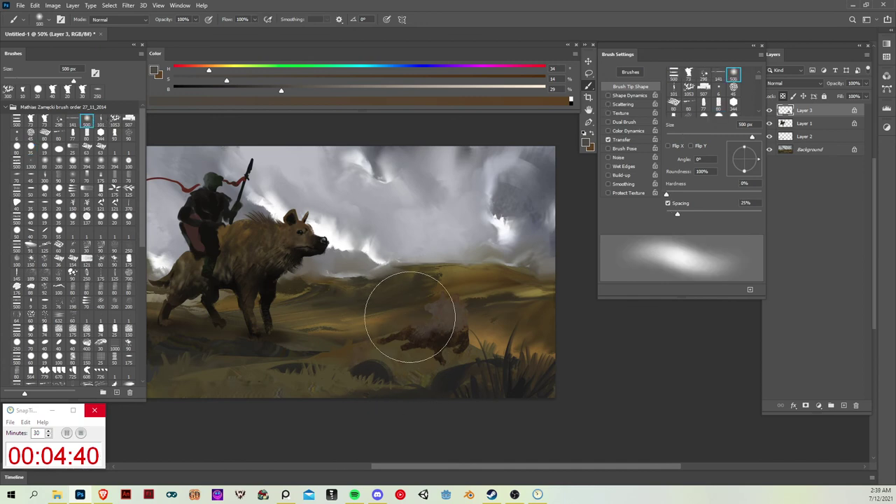
{"action": "key", "text": "bracketleft"}
{"action": "key", "text": "bracketleft"}
{"action": "key", "text": "bracketleft"}
{"action": "key", "text": "bracketleft"}
{"action": "key", "text": "bracketleft"}
{"action": "key", "text": "bracketleft"}
{"action": "key", "text": "bracketleft"}
{"action": "key", "text": "bracketleft"}
{"action": "key", "text": "bracketleft"}
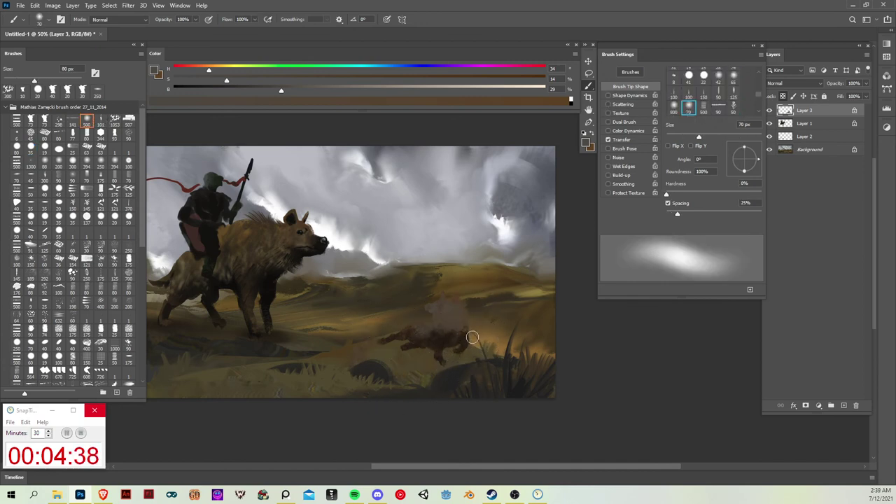
{"action": "left_click", "coordinate": [309, 251], "text": "alt"}
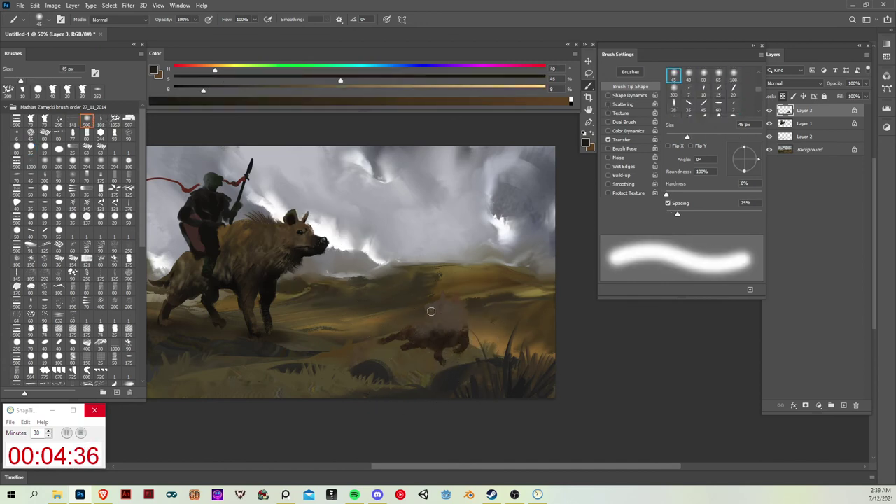
{"action": "left_click_drag", "start_coordinate": [430, 310], "coordinate": [438, 308]}
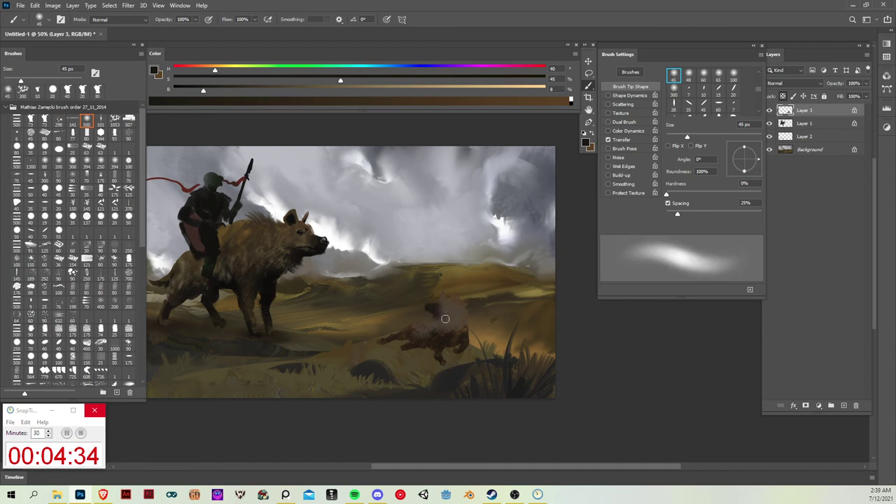
{"action": "left_click_drag", "start_coordinate": [449, 318], "coordinate": [439, 327]}
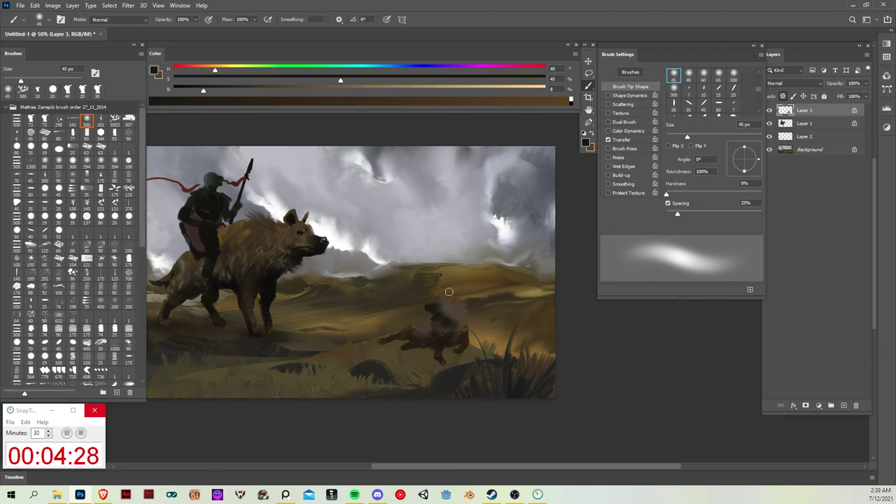
- Deepen the snout in black with the soft brush, and paint the eye and ear details with a 10 px hard round brush
{"action": "key", "text": "d"}
{"action": "left_click_drag", "start_coordinate": [430, 314], "coordinate": [450, 312]}
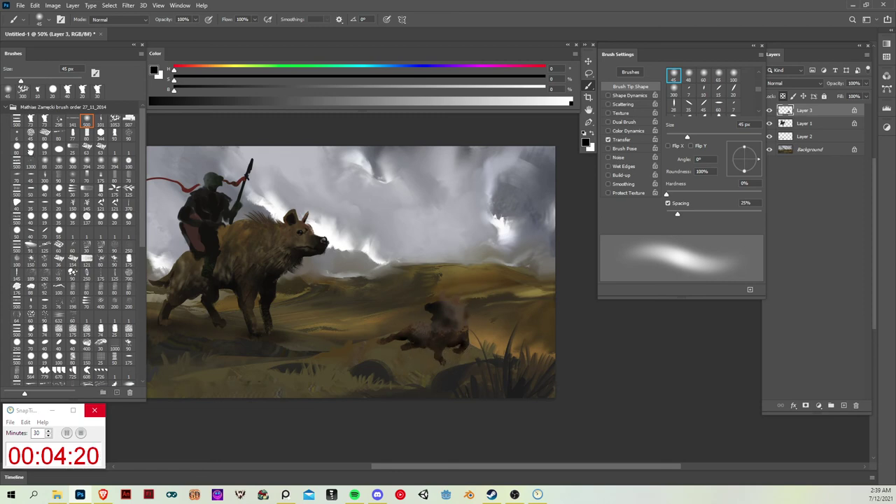
{"action": "left_click", "coordinate": [31, 149]}
{"action": "key", "text": "["}
{"action": "key", "text": "["}
{"action": "key", "text": "comma"}
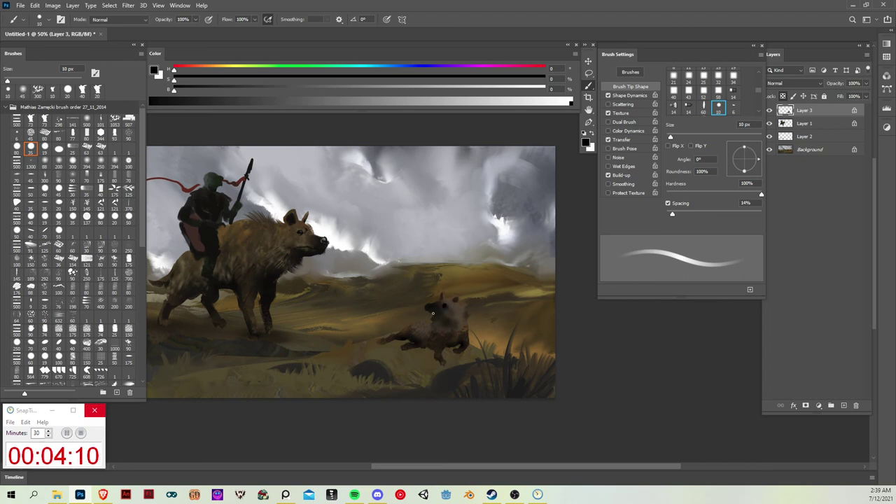
- Paint the inside of the second beast's open mouth orange-brown at 10 px, starting from a body colour raised in saturation
{"action": "left_click", "coordinate": [430, 335], "text": "alt"}
{"action": "left_click", "coordinate": [289, 90]}
{"action": "left_click_drag", "start_coordinate": [350, 79], "coordinate": [474, 81]}
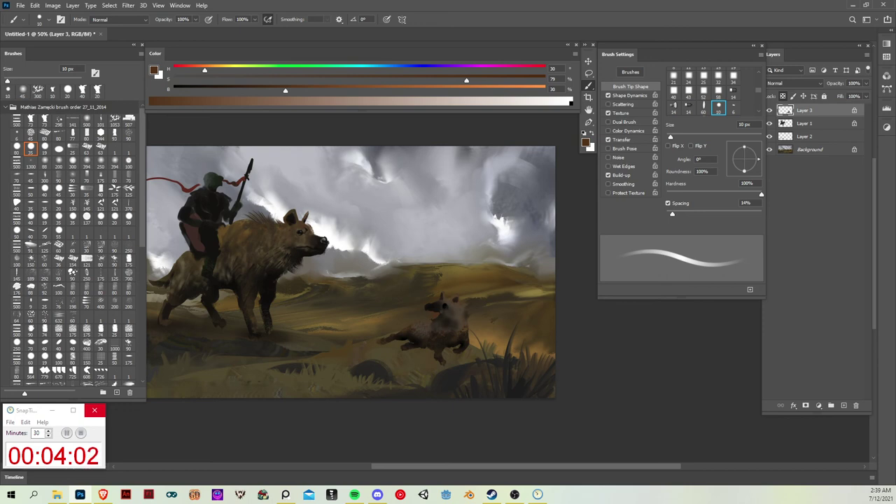
{"action": "left_click", "coordinate": [438, 313], "text": "alt"}
{"action": "scroll", "coordinate": [445, 259], "scroll_direction": "up", "scroll_amount": 2, "text": "alt"}
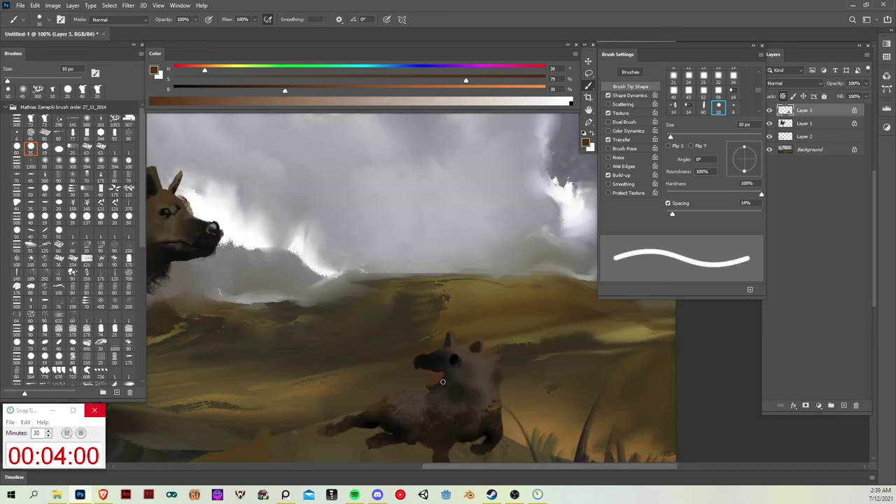
- Paint the second beast's teeth in pale grey-brown (12% saturation, 44% brightness) at 5 to 6 px and add an eye glint at 4 px
{"action": "left_click_drag", "start_coordinate": [298, 79], "coordinate": [238, 77]}
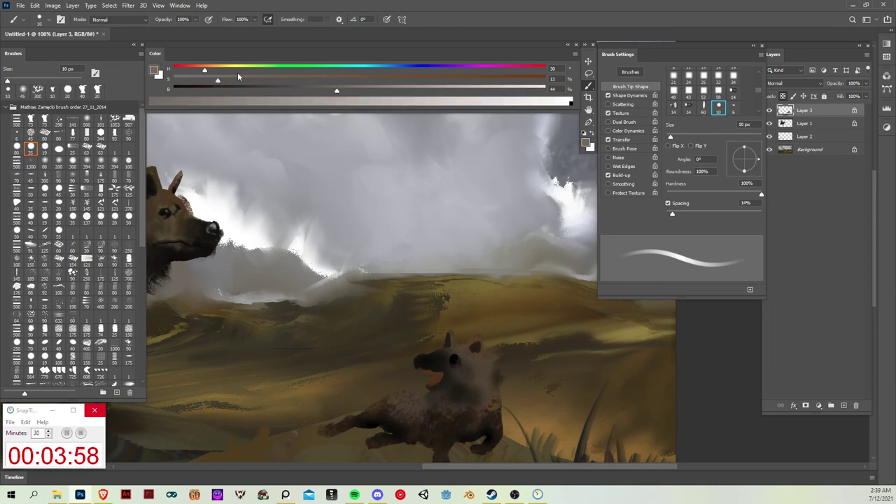
{"action": "key", "text": "bracketleft"}
{"action": "key", "text": "bracketleft"}
{"action": "key", "text": "bracketleft"}
{"action": "key", "text": "bracketleft"}
{"action": "key", "text": "bracketleft"}
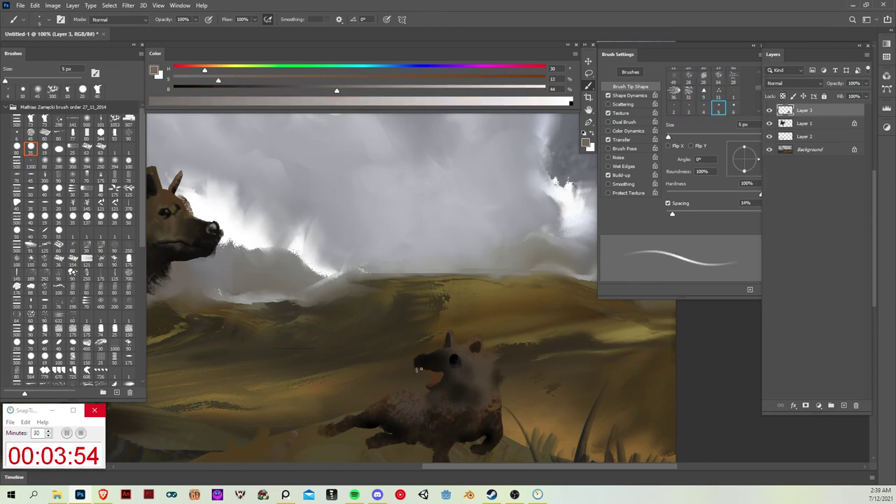
{"action": "key", "text": "bracketright"}
{"action": "left_click", "coordinate": [423, 370]}
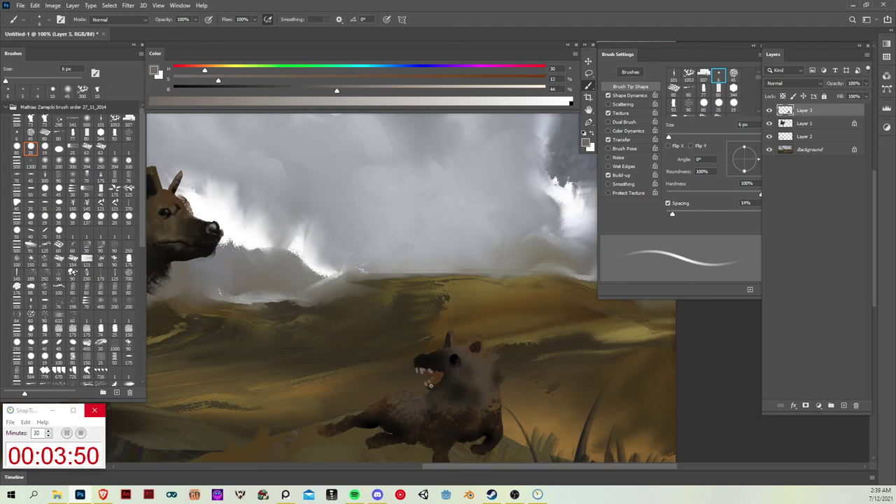
{"action": "key", "text": "bracketleft"}
{"action": "key", "text": "bracketleft"}
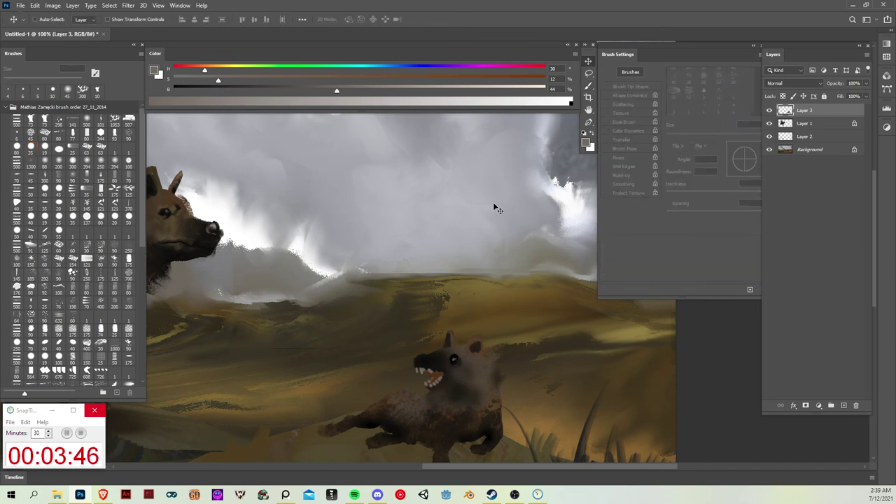
- Mix a light grey-brown (35° hue, 18% saturation, 52% brightness) from a sampled brown at 9 px, and lock Layer 3's transparent pixels
{"action": "left_click_drag", "start_coordinate": [454, 360], "coordinate": [414, 304]}
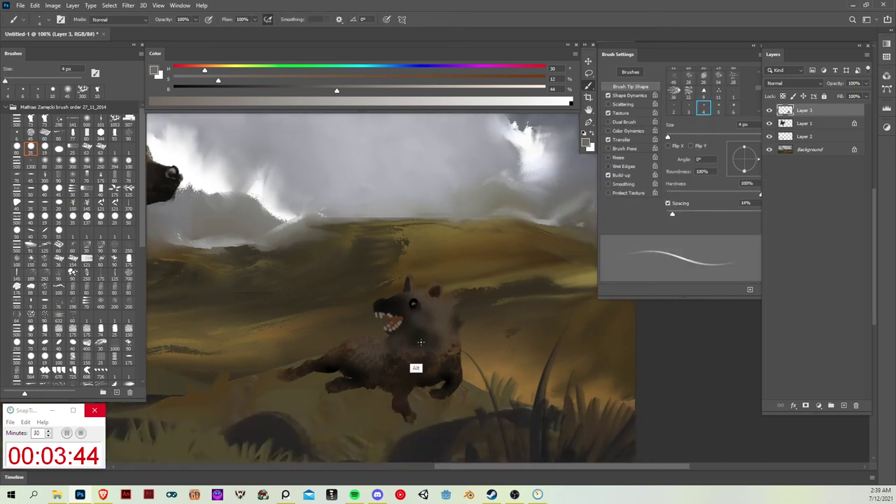
{"action": "left_click", "coordinate": [413, 306], "text": "alt"}
{"action": "left_click", "coordinate": [415, 299], "text": "alt"}
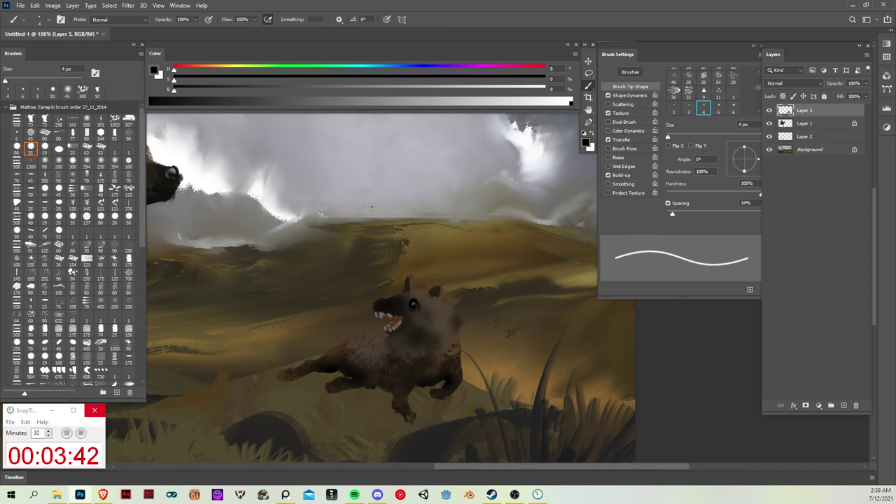
{"action": "key", "text": "bracketright"}
{"action": "key", "text": "bracketright"}
{"action": "key", "text": "bracketright"}
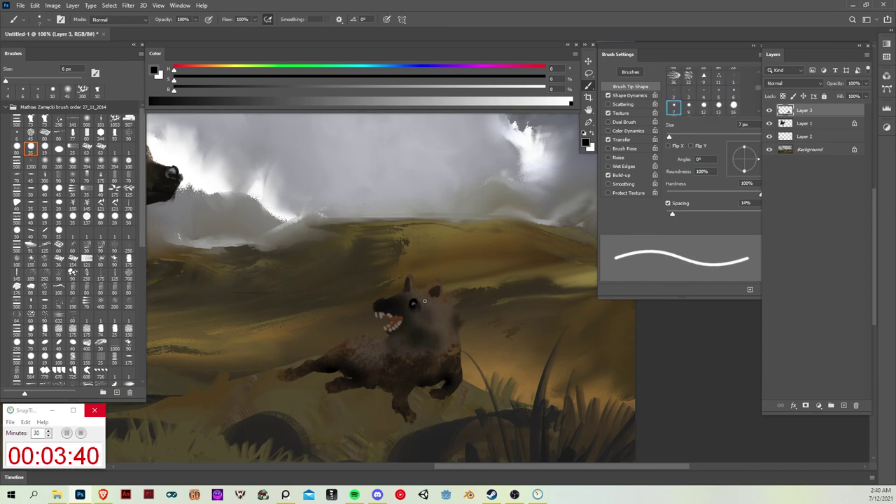
{"action": "left_click", "coordinate": [425, 221], "text": "alt"}
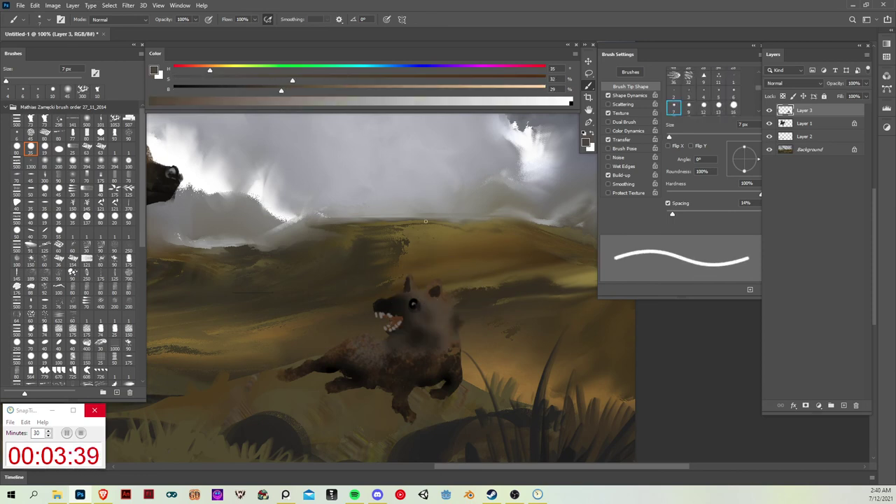
{"action": "left_click", "coordinate": [367, 90]}
{"action": "left_click", "coordinate": [240, 78]}
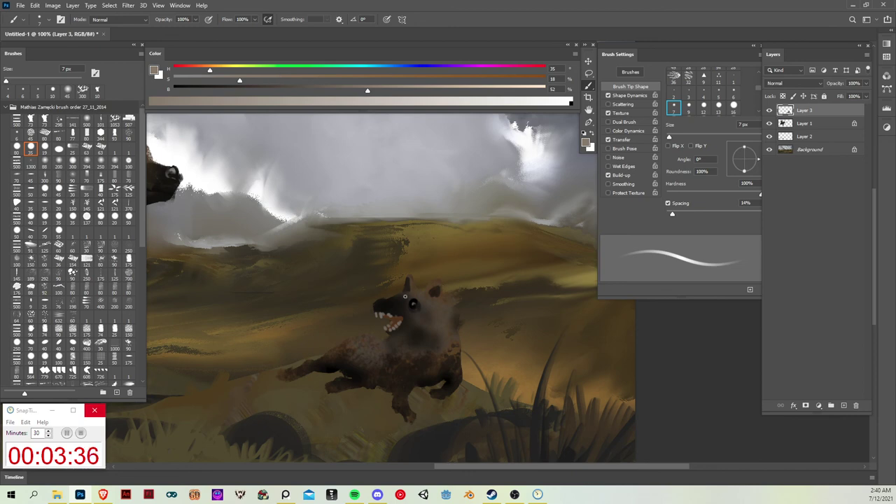
{"action": "key", "text": "bracketright"}
{"action": "key", "text": "bracketright"}
{"action": "left_click", "coordinate": [783, 96]}
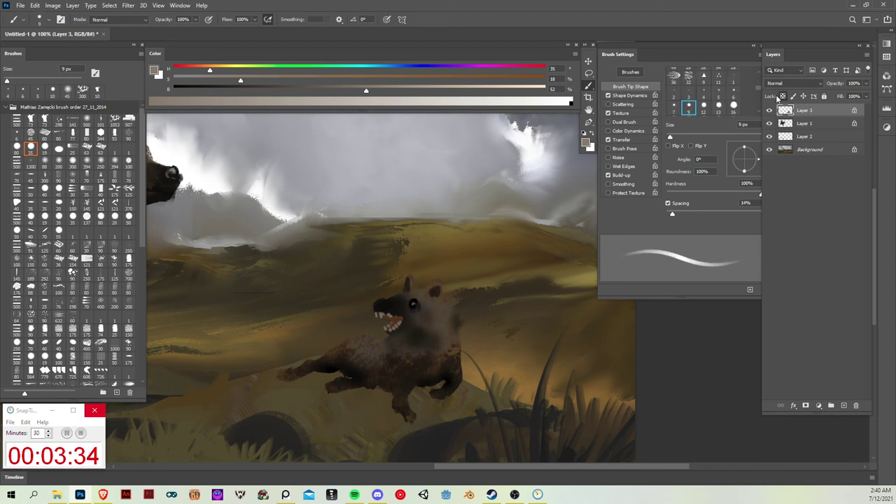
- Paint pale fur markings on the second beast's forehead, ears and cheek with the hard round brush at 9 to 10 px
{"action": "key", "text": "bracketright"}
{"action": "key", "text": "bracketleft"}
{"action": "left_click_drag", "start_coordinate": [392, 297], "coordinate": [405, 296]}
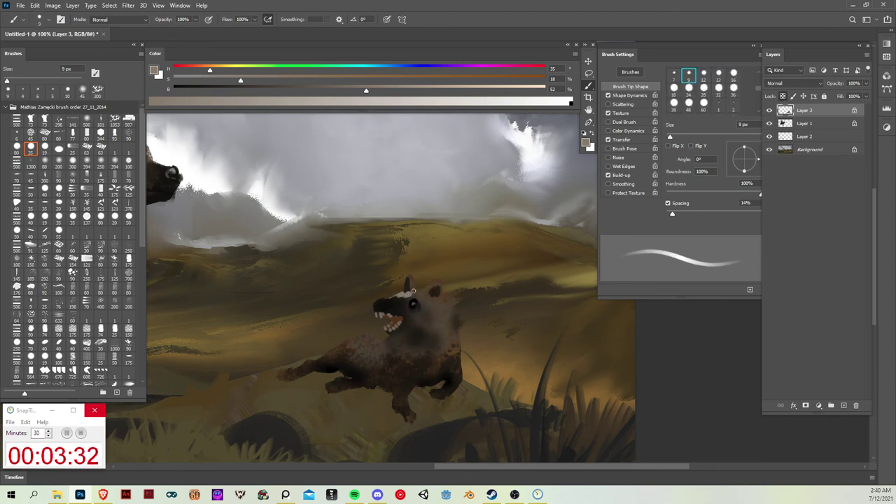
{"action": "key", "text": "period"}
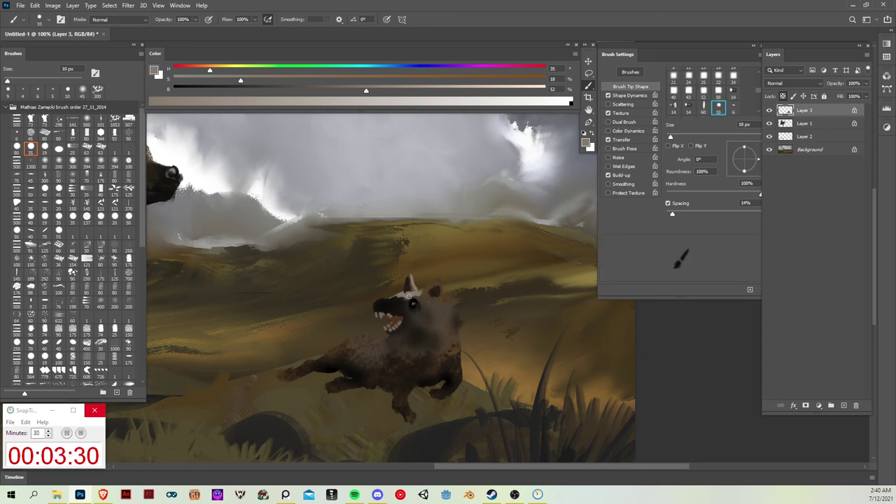
{"action": "key", "text": "comma"}
{"action": "left_click_drag", "start_coordinate": [440, 282], "coordinate": [429, 312]}
{"action": "key", "text": "comma"}
{"action": "key", "text": "comma"}
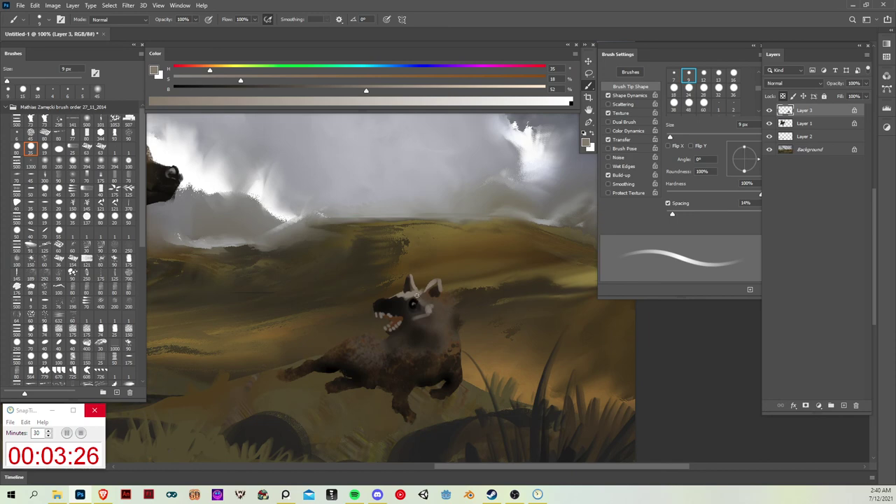
- Paint pale fur and stripes across the back of the second beast's head and neck, enlarging the brush to 20 px
{"action": "key", "text": "bracketright"}
{"action": "key", "text": "bracketright"}
{"action": "left_click_drag", "start_coordinate": [431, 304], "coordinate": [459, 301]}
{"action": "key", "text": "bracketright"}
{"action": "key", "text": "bracketright"}
{"action": "key", "text": "bracketleft"}
{"action": "key", "text": "bracketleft"}
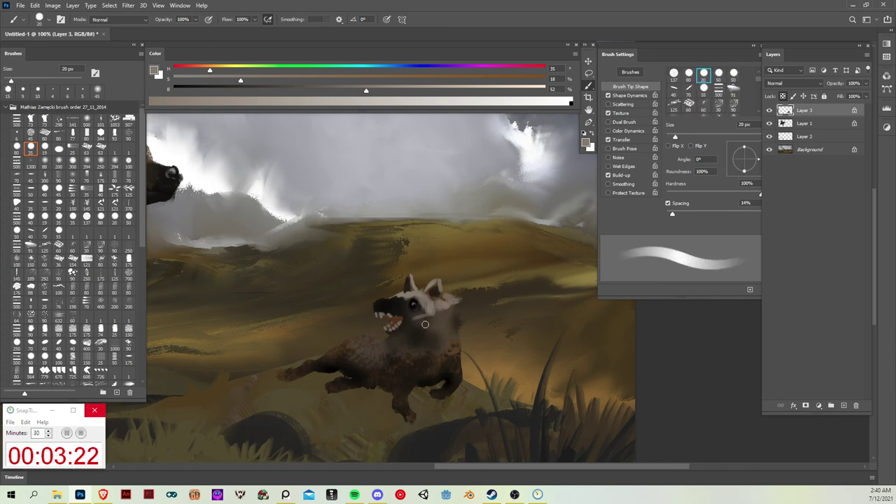
{"action": "key", "text": "period"}
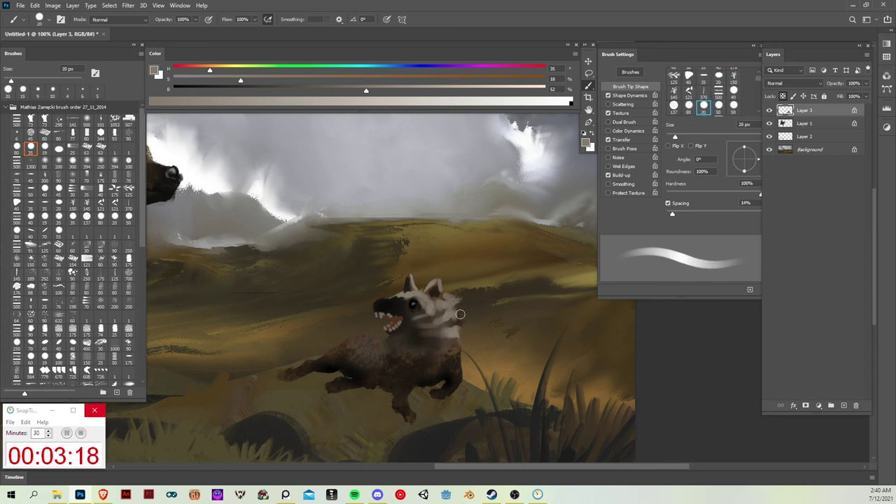
- Paint pale stripes on the second beast's chest, raised front paw and back with the brush at 8 to 10 px
{"action": "key", "text": "bracketleft"}
{"action": "key", "text": "bracketleft"}
{"action": "key", "text": "bracketleft"}
{"action": "key", "text": "bracketleft"}
{"action": "mouse_move", "coordinate": [427, 360]}
{"action": "left_mouse_down"}
{"action": "mouse_move", "coordinate": [468, 339]}
{"action": "mouse_move", "coordinate": [440, 347]}
{"action": "mouse_move", "coordinate": [457, 339]}
{"action": "mouse_move", "coordinate": [454, 364]}
{"action": "left_mouse_up"}
{"action": "key", "text": "period"}
{"action": "key", "text": "bracketright"}
{"action": "key", "text": "bracketright"}
{"action": "key", "text": "bracketleft"}
{"action": "key", "text": "bracketleft"}
{"action": "key", "text": "comma"}
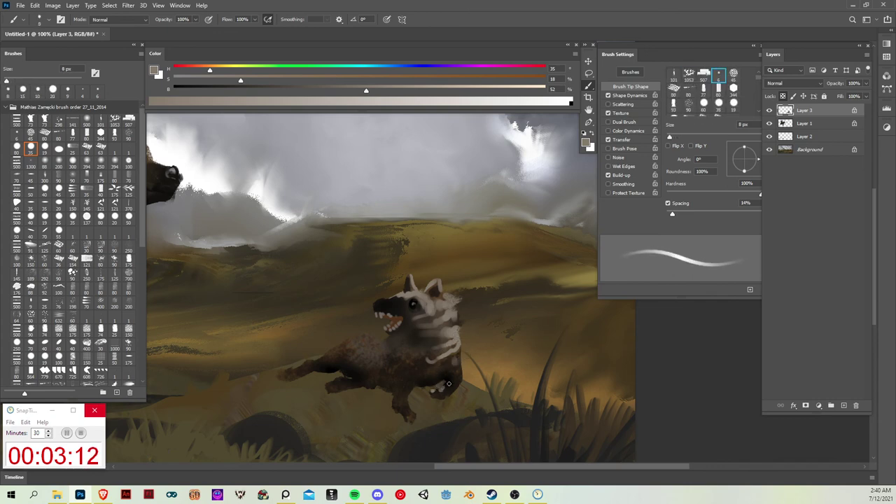
{"action": "key", "text": "bracketright"}
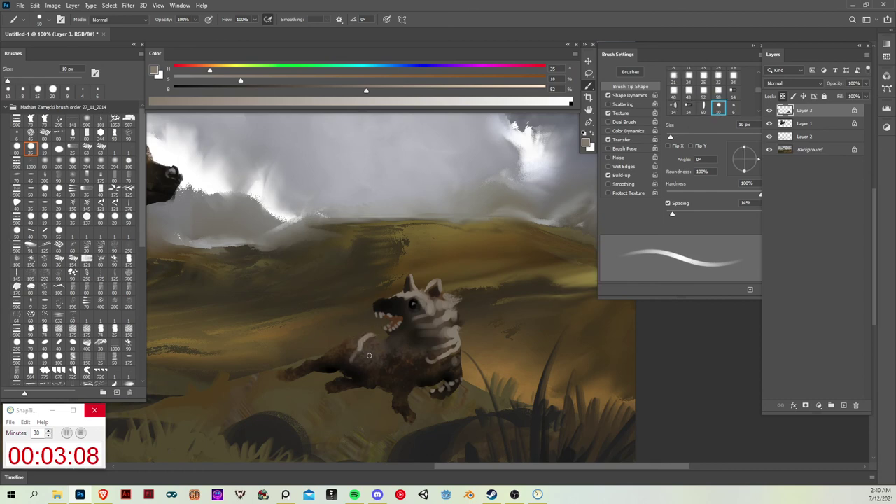
{"action": "left_click_drag", "start_coordinate": [369, 356], "coordinate": [383, 338]}
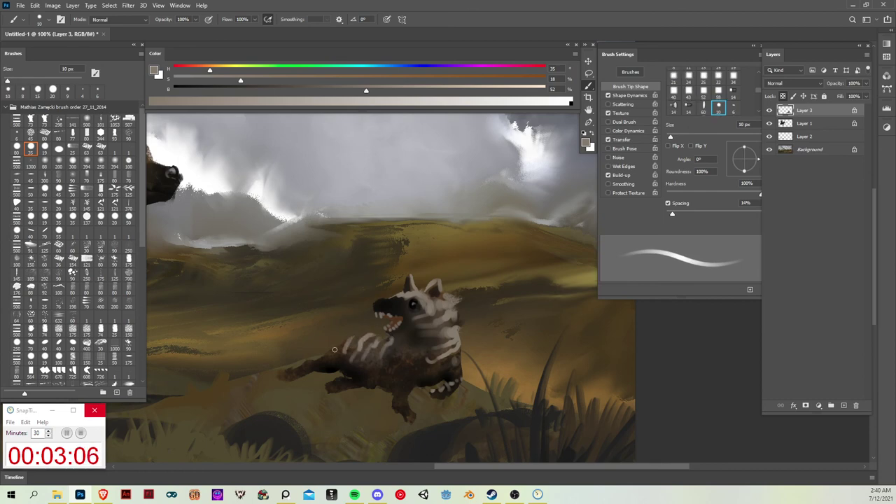
- Darken the second beast's hindquarters and hind leg in black with a 25 px brush
{"action": "key", "text": "bracketright"}
{"action": "key", "text": "bracketright"}
{"action": "key", "text": "bracketright"}
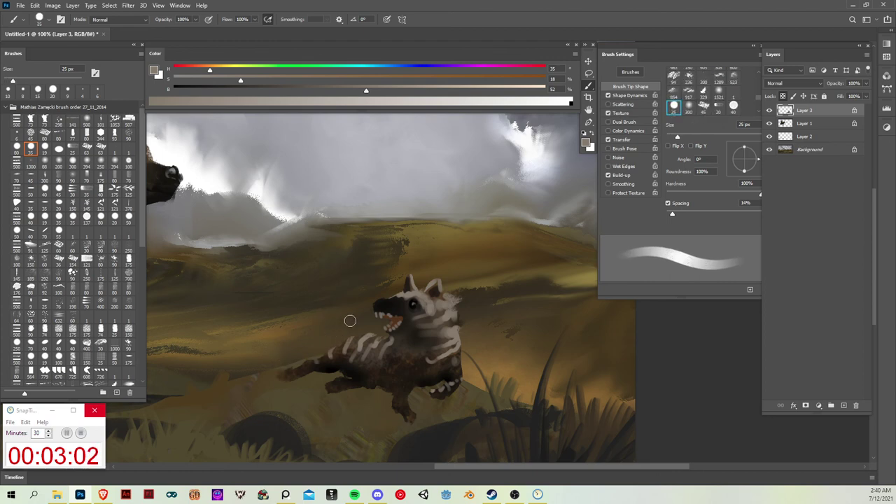
{"action": "key", "text": "ctrl+minus"}
{"action": "key", "text": "d"}
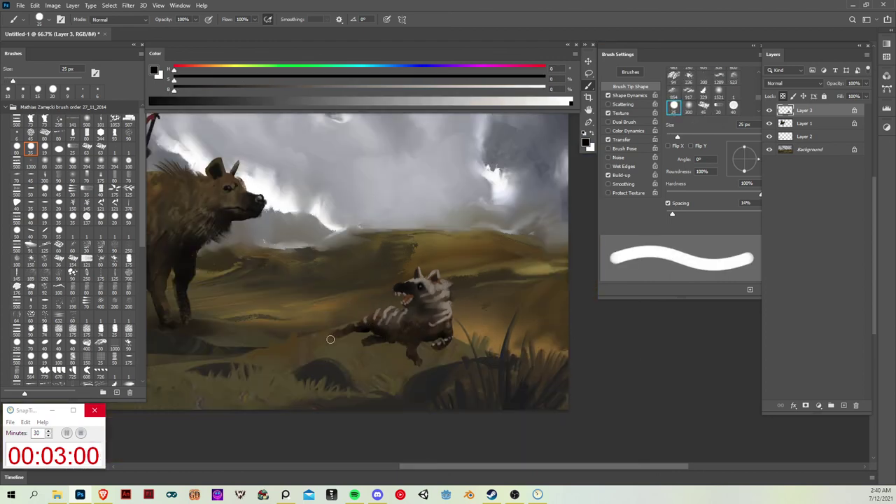
{"action": "left_click_drag", "start_coordinate": [349, 339], "coordinate": [335, 341]}
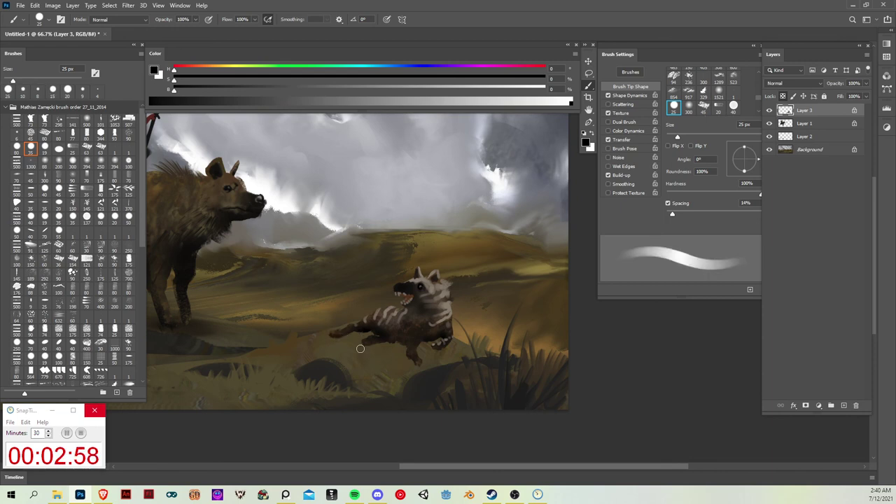
- Add more stripes along the second beast's flank and shoulder at 10 to 8 px in the pale tone sampled from its neck
{"action": "left_click", "coordinate": [448, 309], "text": "alt"}
{"action": "key", "text": "bracketleft"}
{"action": "key", "text": "bracketleft"}
{"action": "key", "text": "bracketleft"}
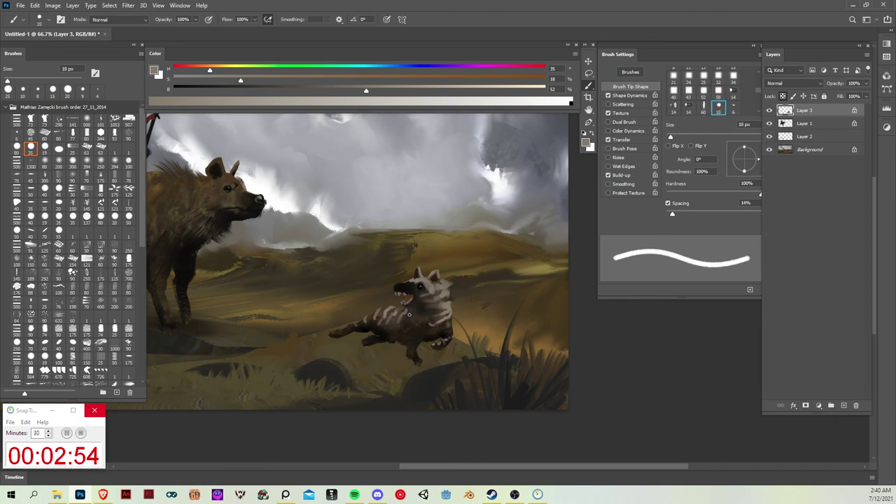
{"action": "key", "text": "period"}
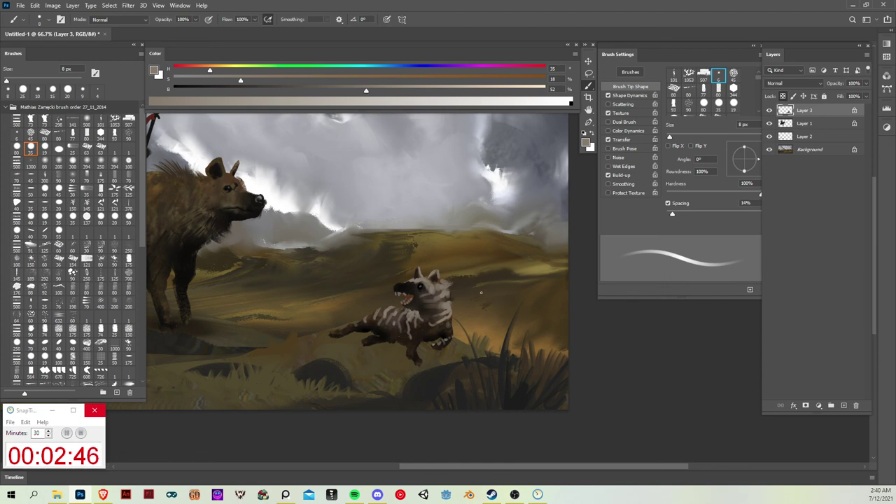
- Scale the second beast on Layer 3 down to about 90%
{"action": "left_click_drag", "start_coordinate": [456, 335], "coordinate": [490, 325]}
{"action": "key", "text": "ctrl+t"}
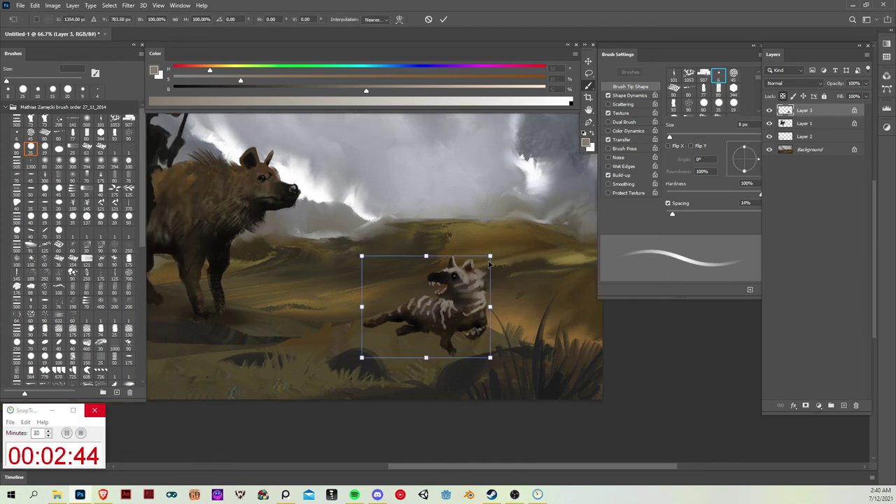
{"action": "left_click_drag", "start_coordinate": [491, 257], "coordinate": [465, 300]}
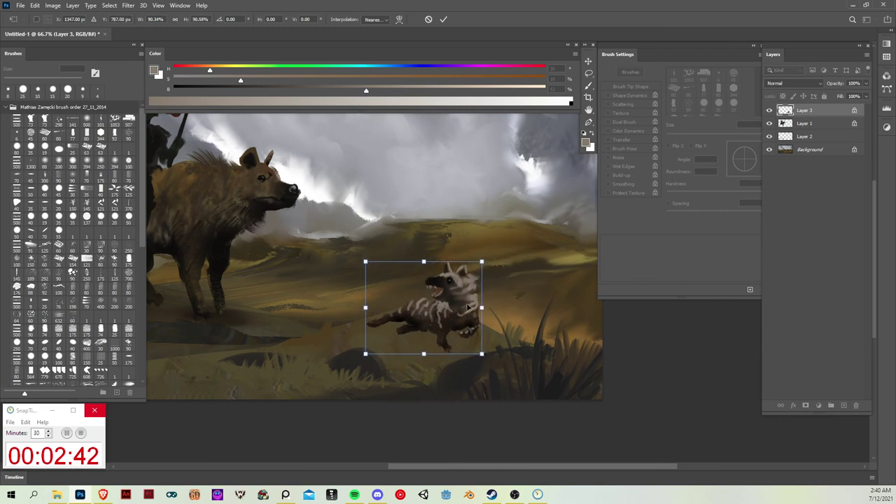
{"action": "key", "text": "Return"}
- Paint a near-black ground shadow beneath the second beast on Layer 2 with a 125 px soft round brush flattened to 25% roundness
{"action": "left_click", "coordinate": [806, 135]}
{"action": "left_click", "coordinate": [86, 120]}
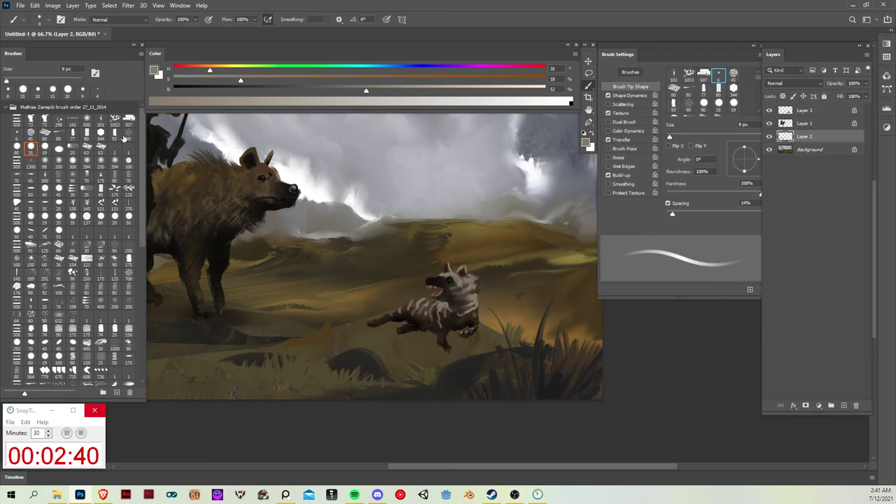
{"action": "key", "text": "bracketleft"}
{"action": "key", "text": "bracketleft"}
{"action": "key", "text": "bracketleft"}
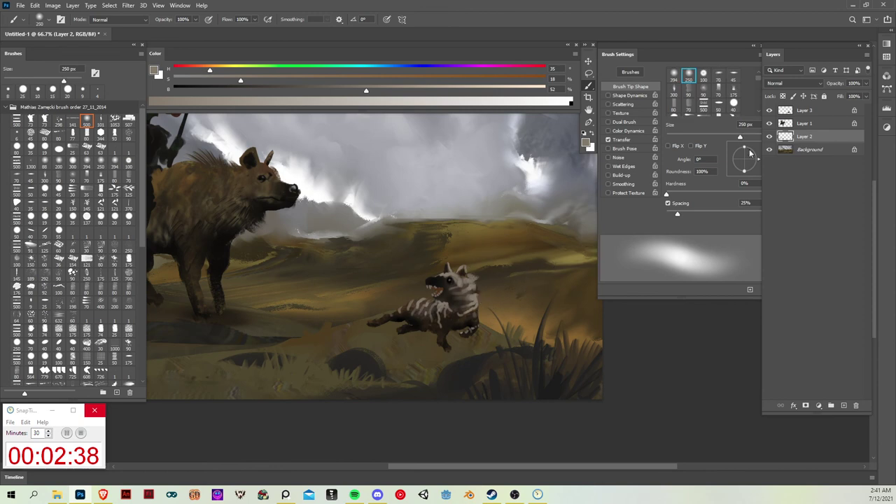
{"action": "left_click_drag", "start_coordinate": [745, 147], "coordinate": [751, 155]}
{"action": "key", "text": "bracketleft"}
{"action": "key", "text": "bracketleft"}
{"action": "key", "text": "bracketleft"}
{"action": "key", "text": "bracketleft"}
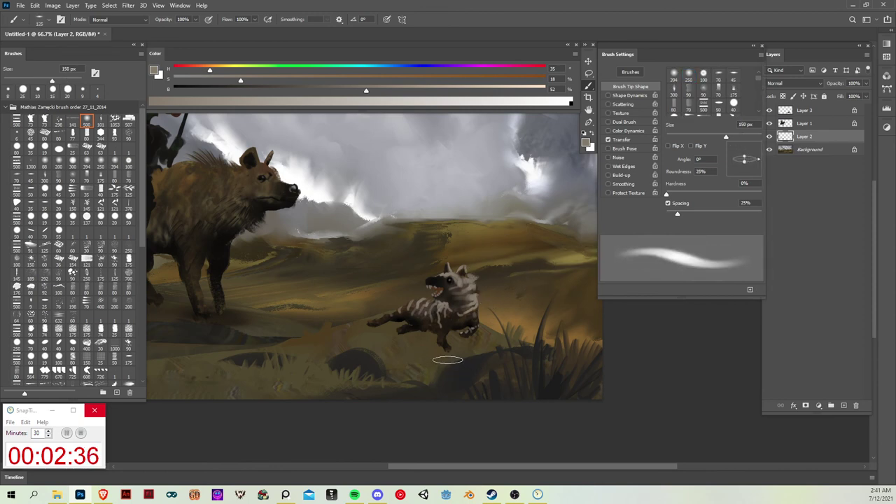
{"action": "left_click", "coordinate": [394, 316], "text": "alt"}
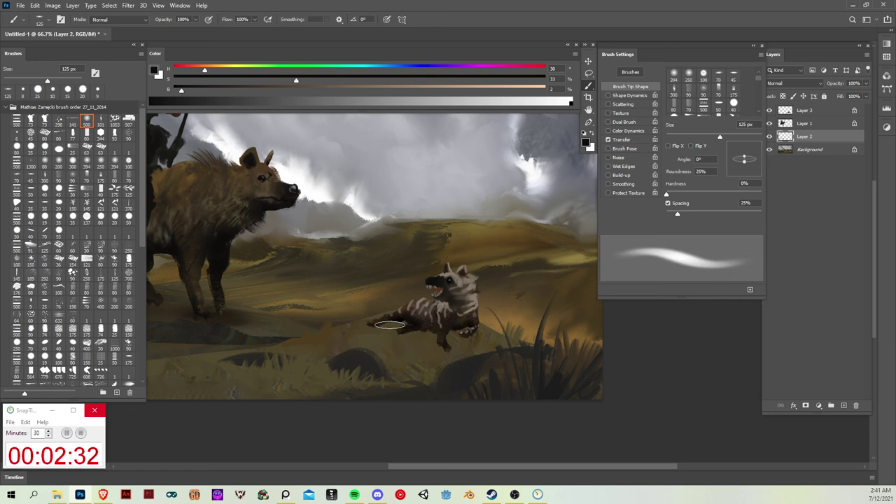
{"action": "mouse_move", "coordinate": [396, 321]}
{"action": "left_mouse_down"}
{"action": "mouse_move", "coordinate": [478, 323]}
{"action": "mouse_move", "coordinate": [446, 342]}
{"action": "left_mouse_up"}
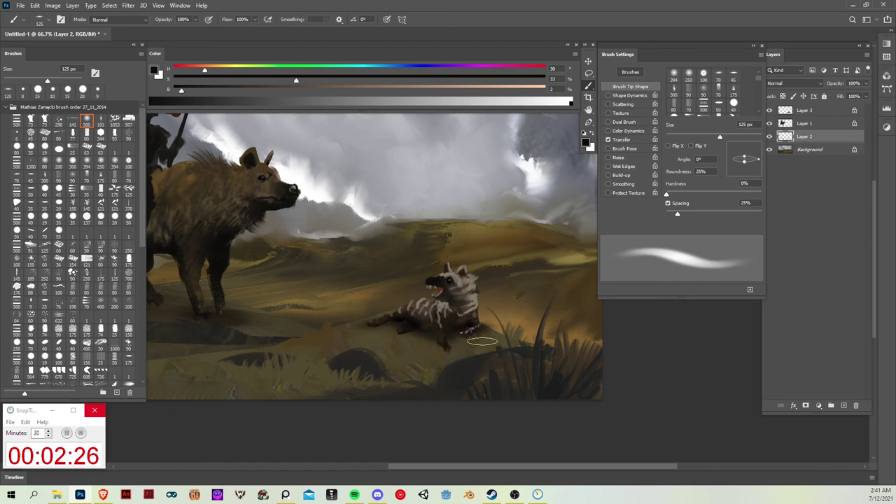
{"action": "key", "text": "v"}
{"action": "mouse_move", "coordinate": [485, 269]}
{"action": "left_mouse_down"}
{"action": "mouse_move", "coordinate": [522, 270]}
{"action": "mouse_move", "coordinate": [505, 261]}
{"action": "left_mouse_up"}
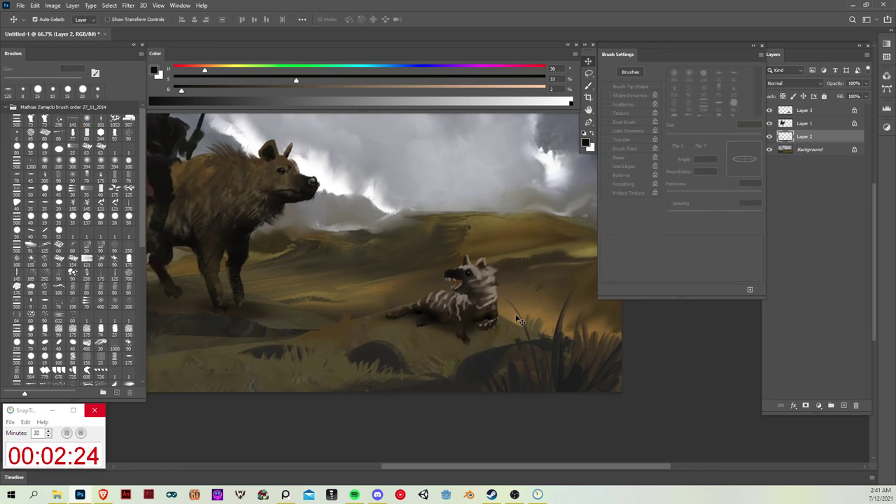
{"action": "key", "text": "b"}
{"action": "key", "text": "v"}
{"action": "left_click_drag", "start_coordinate": [480, 325], "coordinate": [467, 347]}
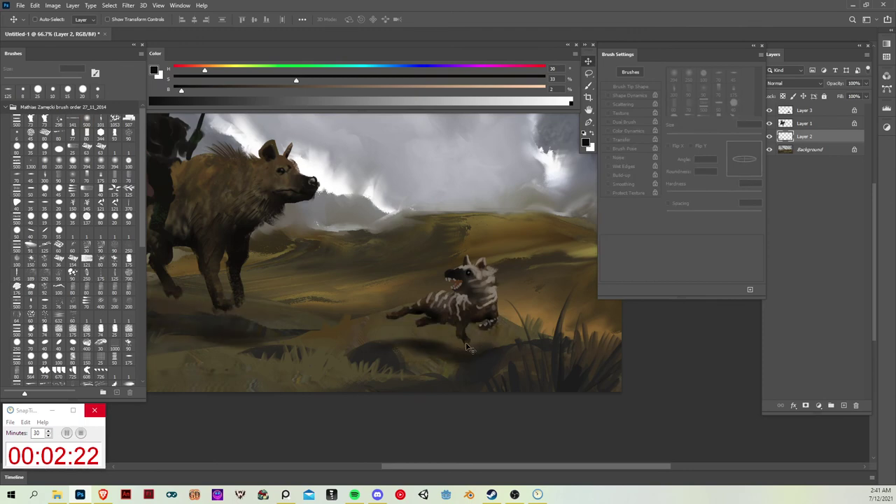
{"action": "key", "text": "ctrl+z"}
{"action": "key", "text": "b"}
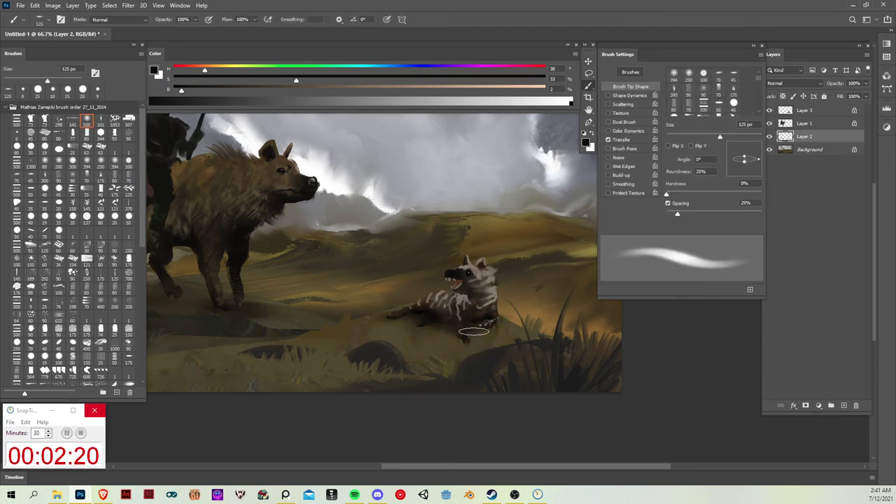
- Soften the shadow around the second beast on Layer 2 with a 150 px soft round eraser
{"action": "key", "text": "v"}
{"action": "left_click_drag", "start_coordinate": [514, 262], "coordinate": [495, 284]}
{"action": "key", "text": "e"}
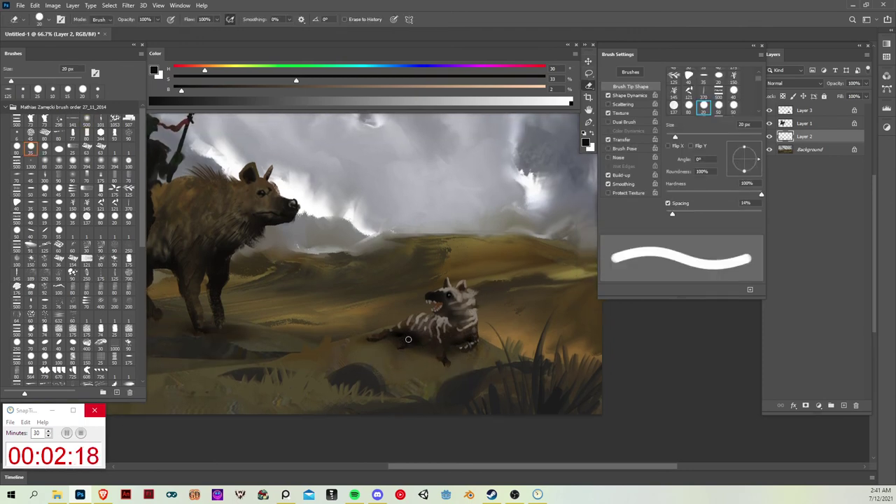
{"action": "left_click", "coordinate": [87, 121]}
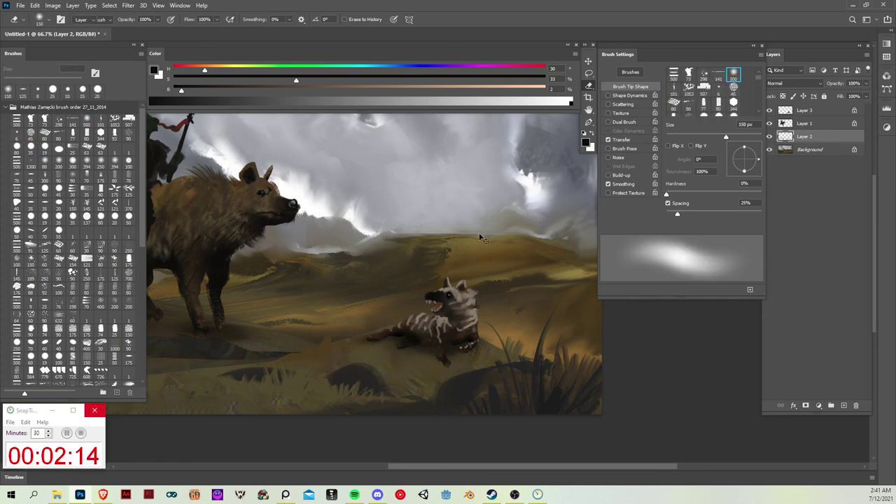
{"action": "key", "text": "v"}
{"action": "key", "text": "ctrl+minus"}
{"action": "key", "text": "ctrl+minus"}
{"action": "left_click_drag", "start_coordinate": [488, 306], "coordinate": [499, 335]}
{"action": "key", "text": "ctrl+plus"}
{"action": "key", "text": "ctrl+plus"}
{"action": "key", "text": "b"}
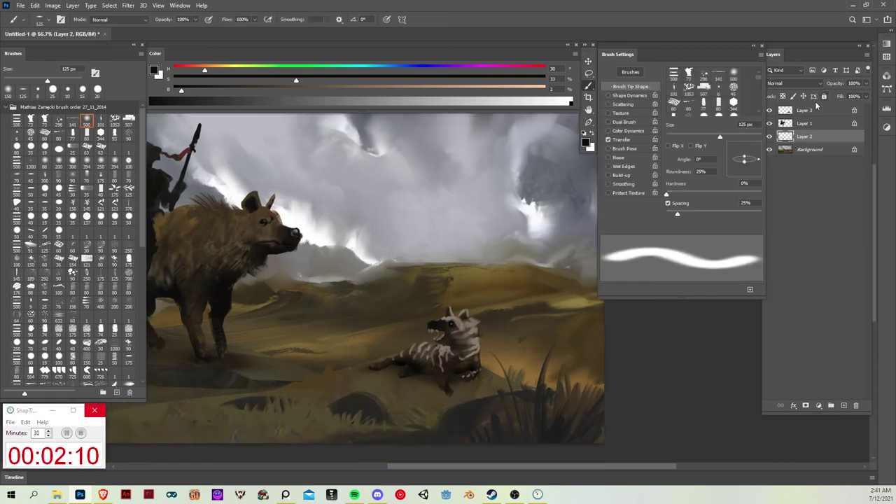
- Add a new layer and place it between Layer 1 and Layer 2
{"action": "key", "text": "alt+bracketright"}
{"action": "left_click", "coordinate": [844, 407]}
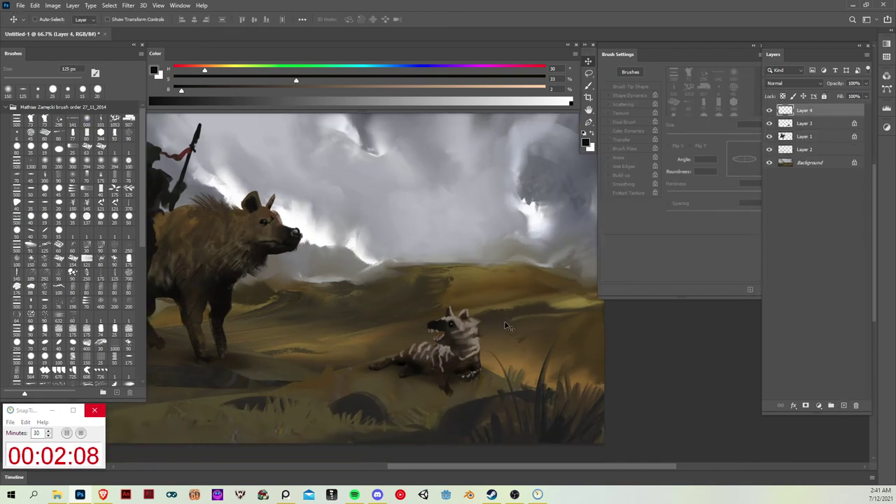
{"action": "left_click", "coordinate": [832, 148]}
{"action": "left_click", "coordinate": [817, 112]}
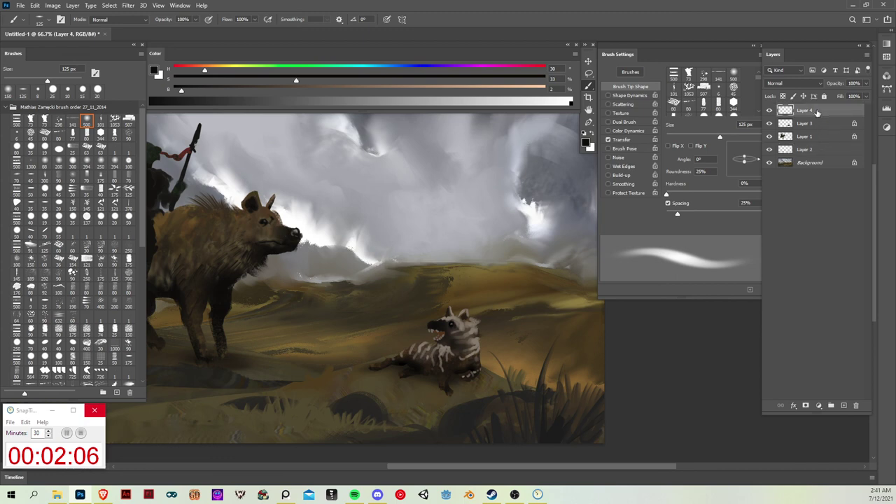
{"action": "double_click", "coordinate": [818, 112]}
{"action": "left_click", "coordinate": [858, 209]}
{"action": "left_click_drag", "start_coordinate": [810, 140], "coordinate": [811, 142]}
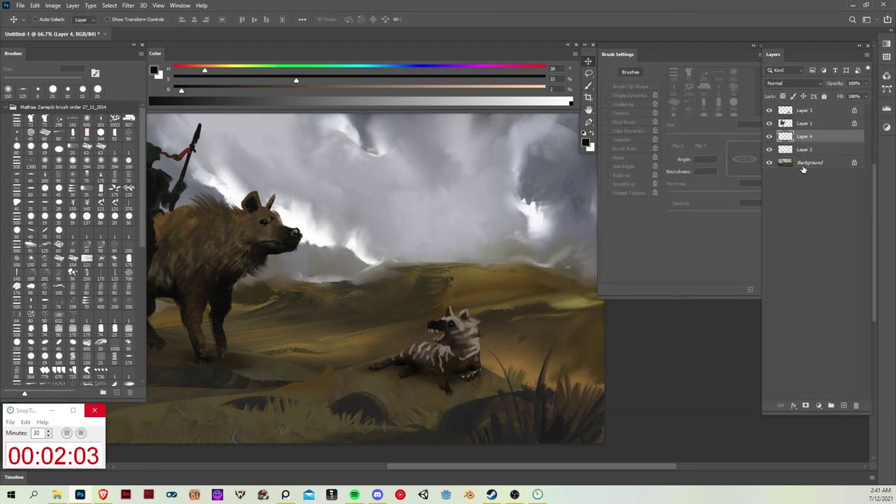
- Block in a near-black figure with a head, body and outstretched arms behind the second beast on Layer 4 with a hard round brush
{"action": "left_click", "coordinate": [30, 148]}
{"action": "key", "text": "bracketright"}
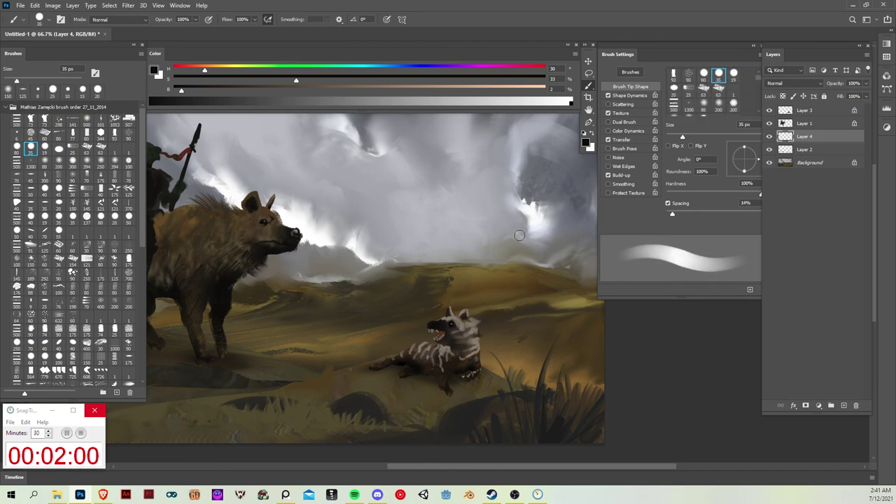
{"action": "left_click_drag", "start_coordinate": [224, 202], "coordinate": [267, 212]}
{"action": "left_click", "coordinate": [184, 230], "text": "alt"}
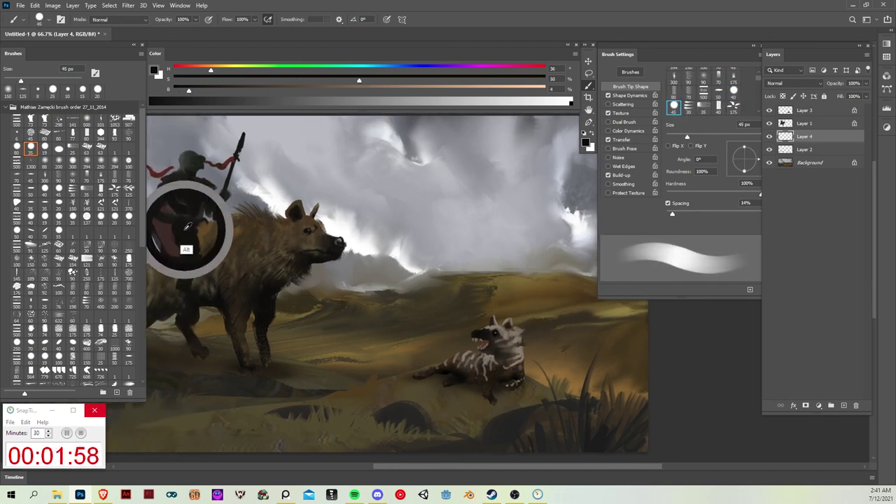
{"action": "left_click_drag", "start_coordinate": [523, 304], "coordinate": [459, 294]}
{"action": "key", "text": "bracketleft"}
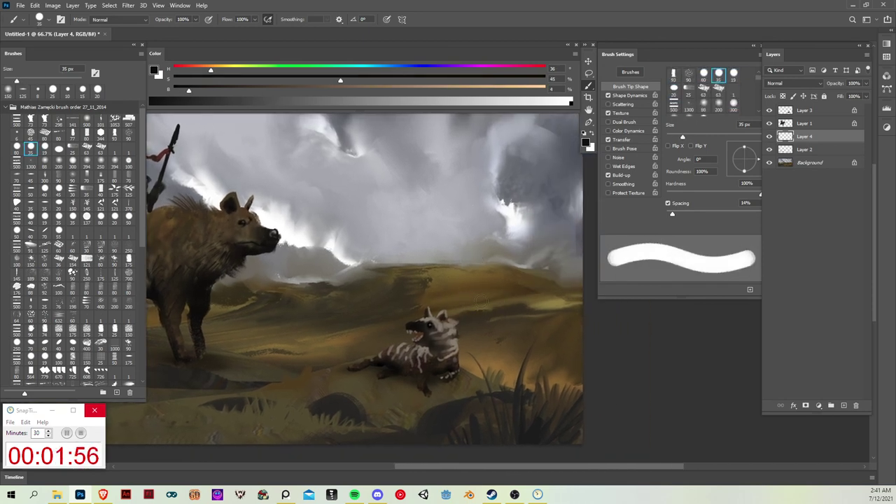
{"action": "key", "text": "bracketright"}
{"action": "mouse_move", "coordinate": [369, 314]}
{"action": "left_mouse_down"}
{"action": "mouse_move", "coordinate": [341, 321]}
{"action": "mouse_move", "coordinate": [341, 313]}
{"action": "mouse_move", "coordinate": [340, 325]}
{"action": "mouse_move", "coordinate": [404, 318]}
{"action": "mouse_move", "coordinate": [353, 329]}
{"action": "mouse_move", "coordinate": [368, 329]}
{"action": "mouse_move", "coordinate": [374, 302]}
{"action": "mouse_move", "coordinate": [353, 331]}
{"action": "mouse_move", "coordinate": [356, 342]}
{"action": "mouse_move", "coordinate": [376, 344]}
{"action": "left_mouse_up"}
{"action": "key", "text": "bracketleft"}
{"action": "key", "text": "bracketleft"}
{"action": "key", "text": "bracketleft"}
{"action": "key", "text": "bracketleft"}
{"action": "key", "text": "bracketright"}
{"action": "key", "text": "bracketright"}
{"action": "key", "text": "bracketright"}
{"action": "key", "text": "bracketleft"}
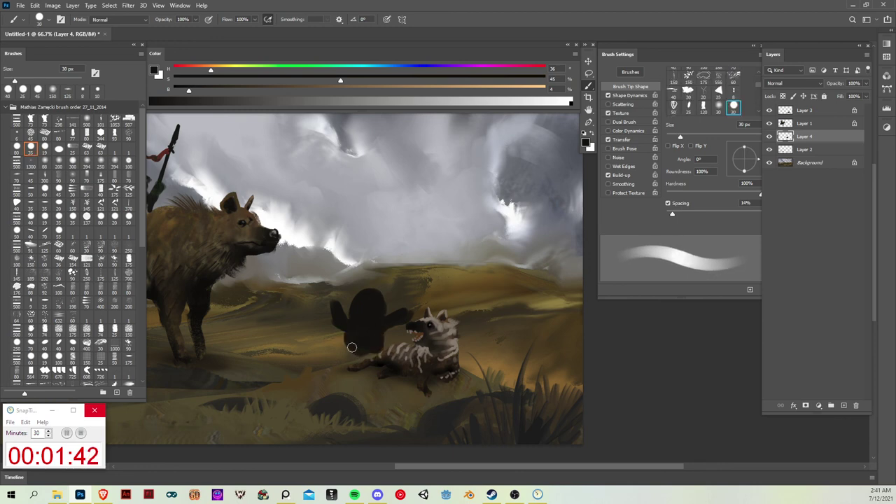
- Add a leg, a foot and raised hands to the dark silhouette on Layer 4 with a 20 px hard round brush
{"action": "key", "text": "bracketleft"}
{"action": "key", "text": "bracketleft"}
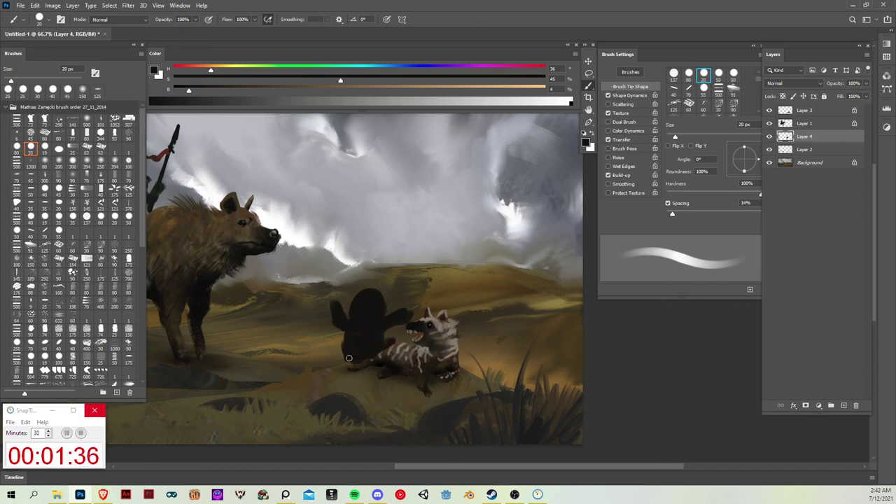
{"action": "left_click_drag", "start_coordinate": [350, 358], "coordinate": [342, 347]}
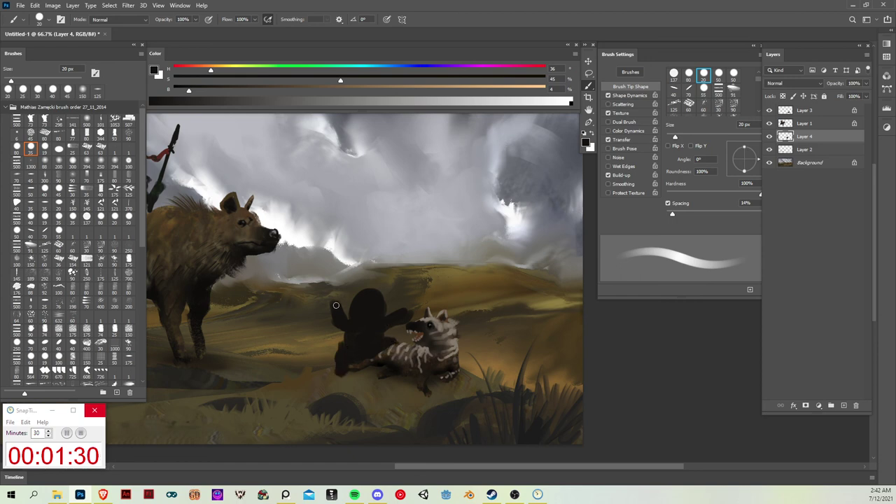
{"action": "mouse_move", "coordinate": [337, 305]}
{"action": "left_mouse_down"}
{"action": "mouse_move", "coordinate": [319, 264]}
{"action": "mouse_move", "coordinate": [359, 276]}
{"action": "mouse_move", "coordinate": [330, 305]}
{"action": "mouse_move", "coordinate": [346, 253]}
{"action": "mouse_move", "coordinate": [336, 301]}
{"action": "left_mouse_up"}
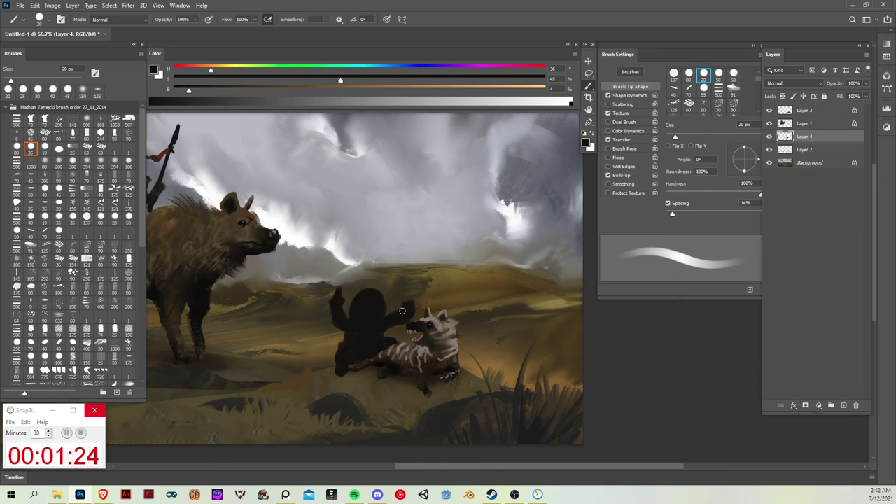
{"action": "left_click_drag", "start_coordinate": [402, 311], "coordinate": [413, 314]}
- Trim the silhouette's hand near the second beast with a 20 px hard round eraser and lock Layer 4's transparent pixels
{"action": "key", "text": "e"}
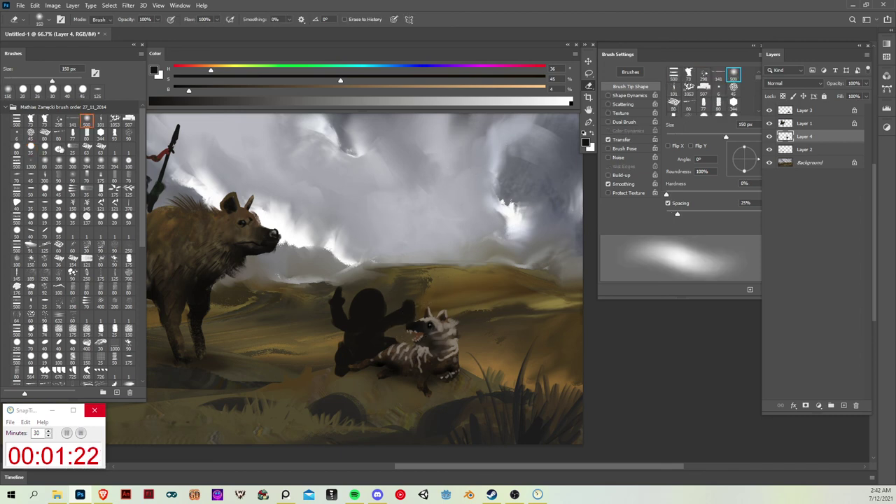
{"action": "left_click", "coordinate": [31, 147]}
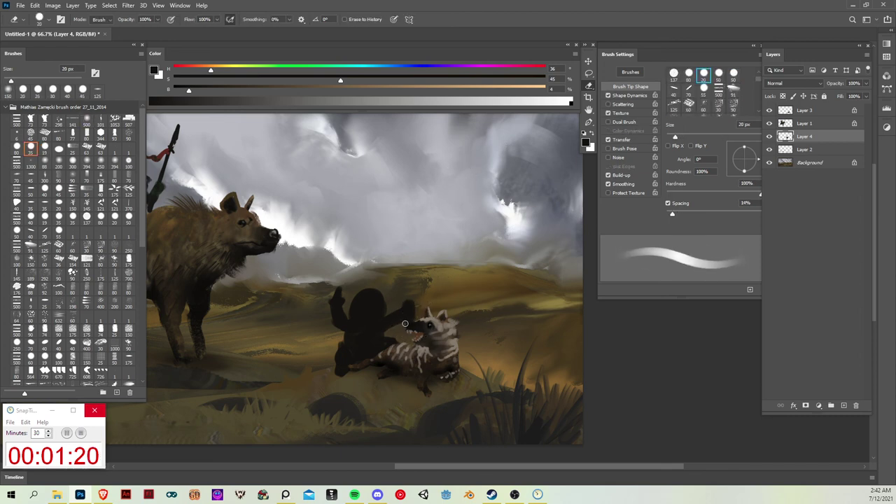
{"action": "key", "text": "b"}
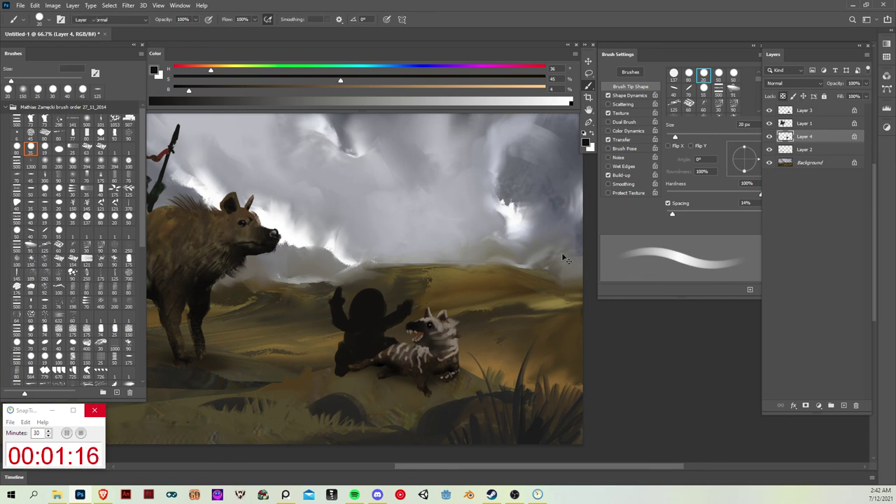
- Tint the silhouette on Layer 4 dark green with a 150 px textured brush, raising the colour's brightness from 12% to 16%
{"action": "left_click_drag", "start_coordinate": [276, 188], "coordinate": [309, 193]}
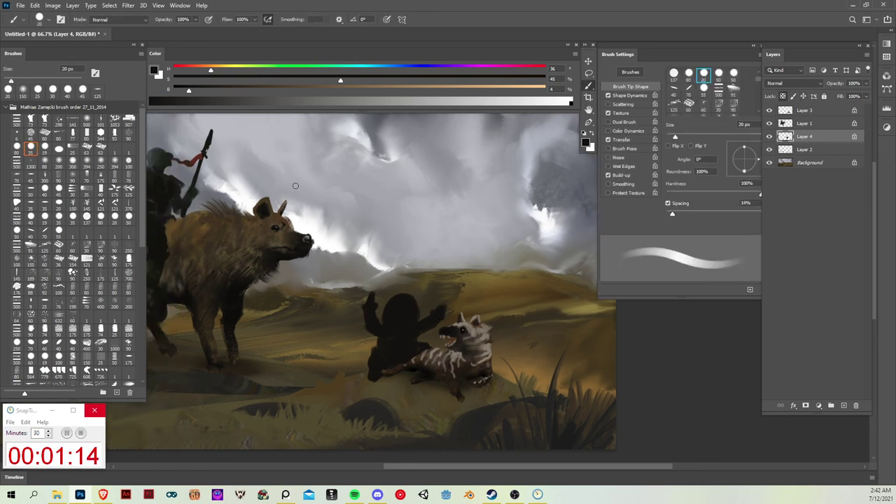
{"action": "left_click", "coordinate": [112, 120]}
{"action": "left_click", "coordinate": [180, 161], "text": "alt"}
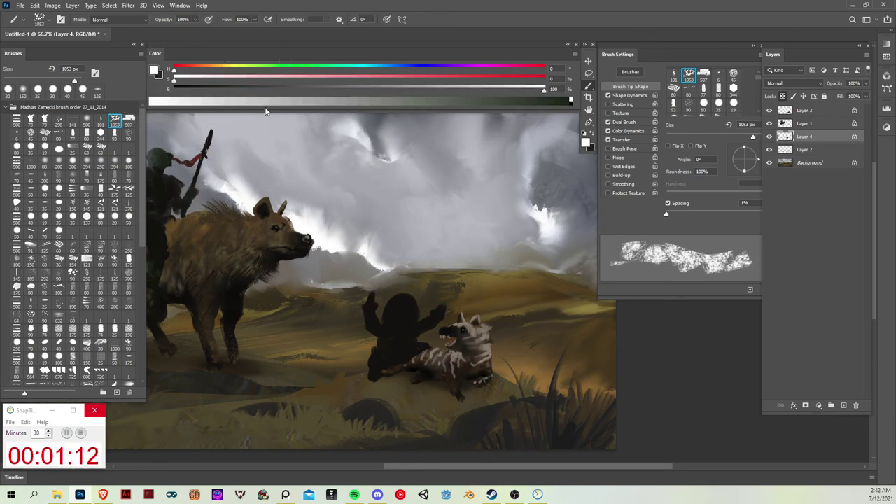
{"action": "left_click", "coordinate": [168, 186], "text": "alt"}
{"action": "key", "text": "bracketleft"}
{"action": "key", "text": "bracketleft"}
{"action": "key", "text": "bracketleft"}
{"action": "key", "text": "bracketleft"}
{"action": "key", "text": "bracketleft"}
{"action": "key", "text": "bracketleft"}
{"action": "key", "text": "bracketleft"}
{"action": "key", "text": "bracketleft"}
{"action": "key", "text": "bracketleft"}
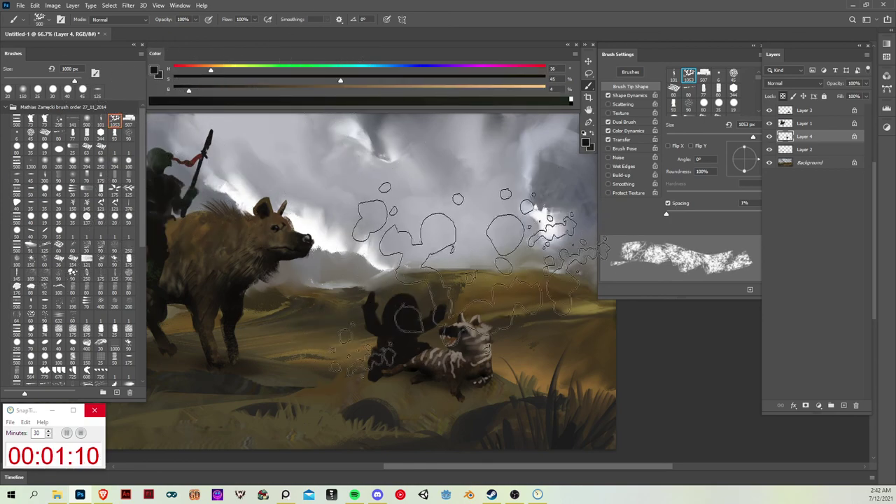
{"action": "key", "text": "bracketleft"}
{"action": "key", "text": "bracketleft"}
{"action": "key", "text": "bracketleft"}
{"action": "key", "text": "bracketleft"}
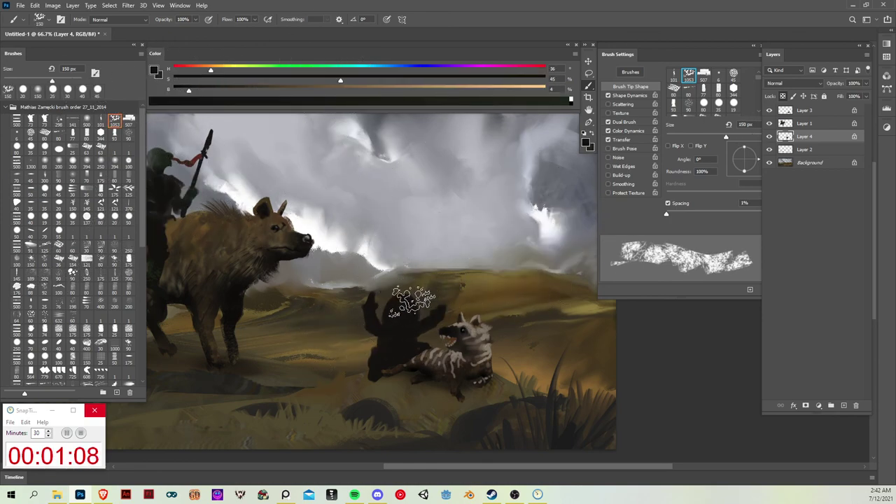
{"action": "key", "text": "x"}
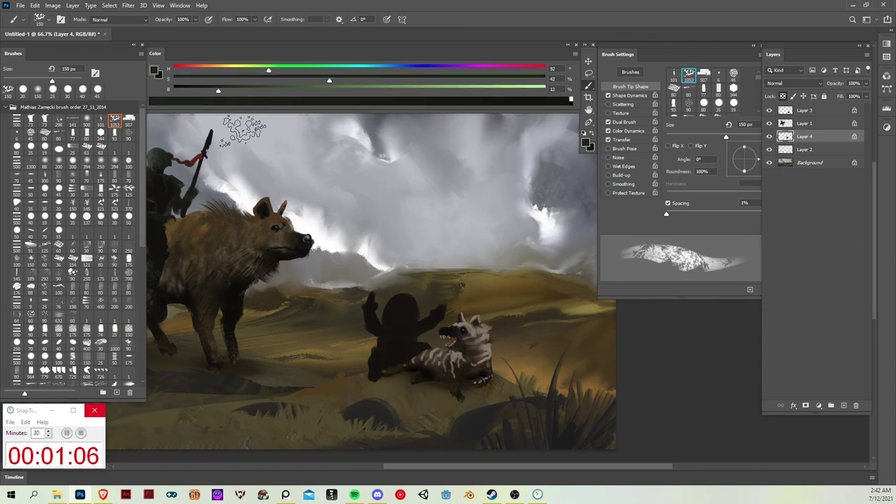
{"action": "mouse_move", "coordinate": [407, 295]}
{"action": "left_mouse_down"}
{"action": "mouse_move", "coordinate": [404, 326]}
{"action": "mouse_move", "coordinate": [416, 306]}
{"action": "mouse_move", "coordinate": [399, 320]}
{"action": "mouse_move", "coordinate": [388, 305]}
{"action": "mouse_move", "coordinate": [365, 387]}
{"action": "mouse_move", "coordinate": [370, 321]}
{"action": "mouse_move", "coordinate": [437, 309]}
{"action": "mouse_move", "coordinate": [402, 373]}
{"action": "mouse_move", "coordinate": [384, 346]}
{"action": "mouse_move", "coordinate": [439, 343]}
{"action": "left_mouse_up"}
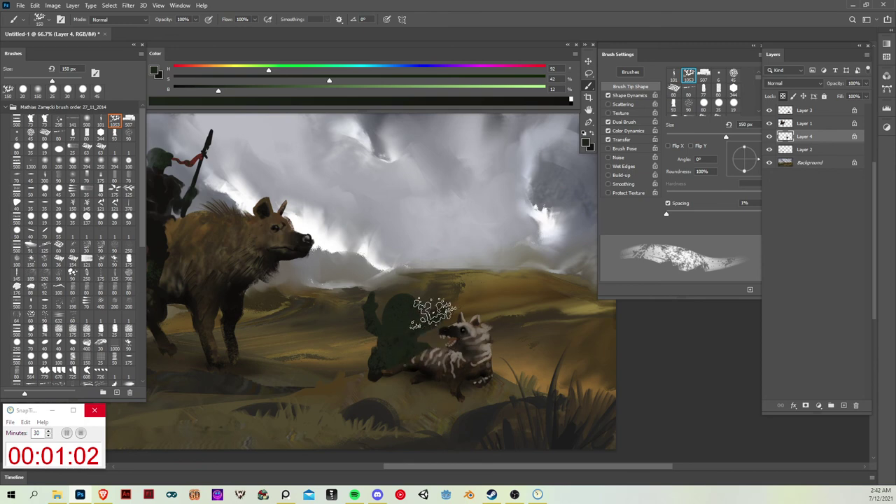
{"action": "left_click", "coordinate": [400, 311], "text": "alt"}
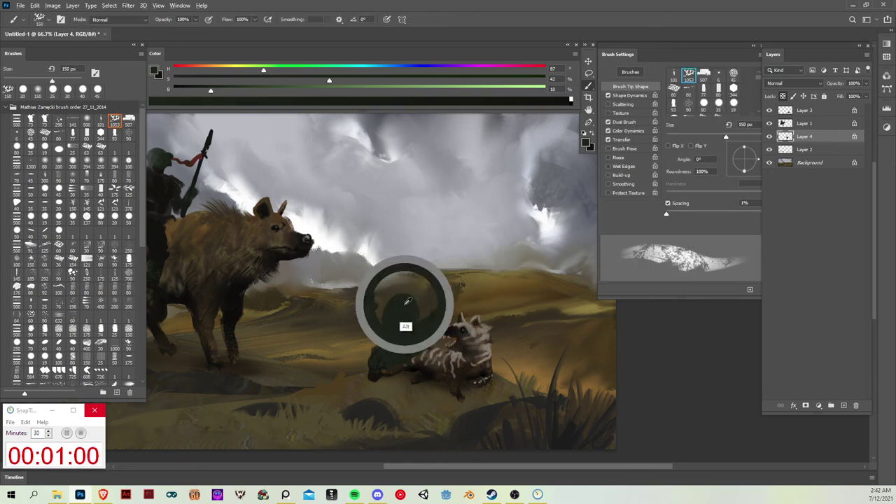
{"action": "left_click", "coordinate": [235, 89]}
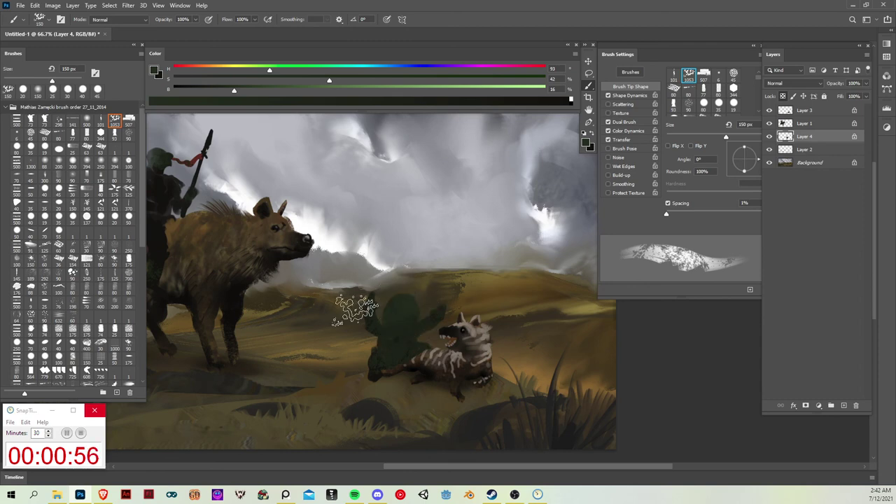
- Paint lighter green highlights (H 92, S 47, B 33) on the figure's head with a hard round brush
{"action": "left_click", "coordinate": [30, 148]}
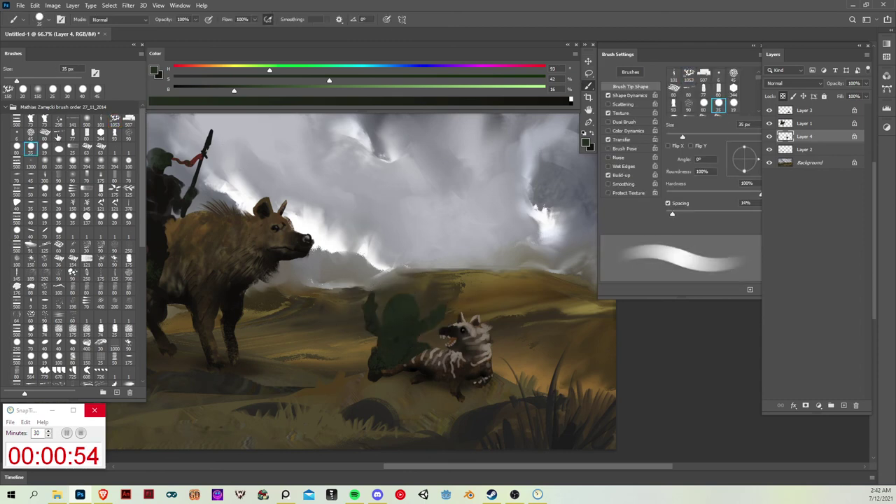
{"action": "left_click", "coordinate": [416, 311], "text": "alt"}
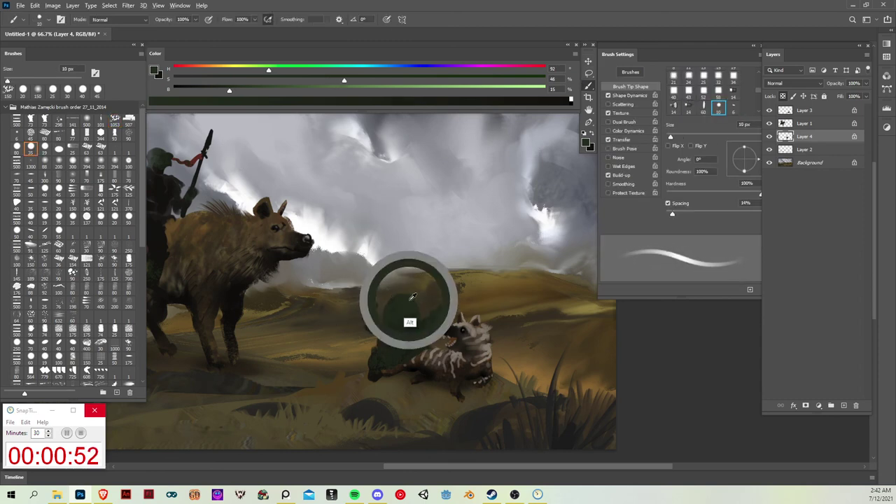
{"action": "left_click_drag", "start_coordinate": [318, 90], "coordinate": [297, 90]}
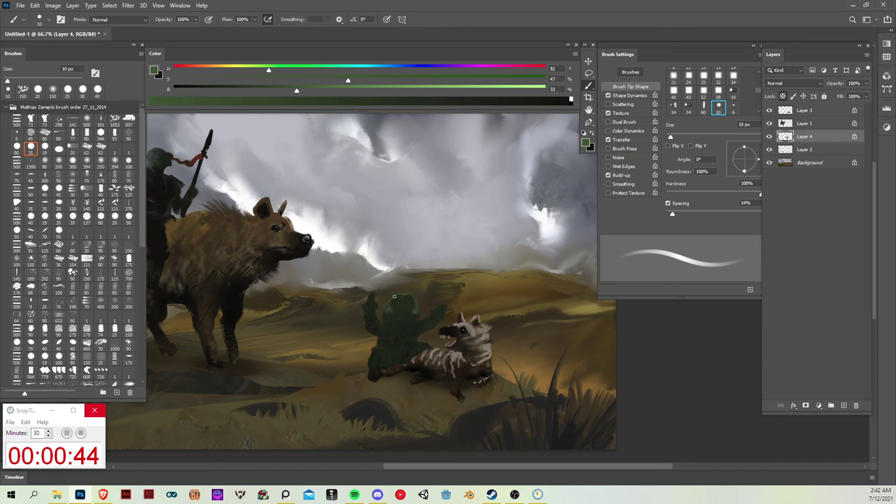
{"action": "key", "text": "bracketright"}
{"action": "key", "text": "bracketright"}
{"action": "key", "text": "bracketright"}
{"action": "key", "text": "bracketright"}
{"action": "left_click_drag", "start_coordinate": [404, 296], "coordinate": [404, 300]}
- Paint near-black eyes and a mouth on the green figure's face with a 7 px hard round brush
{"action": "key", "text": "bracketleft"}
{"action": "key", "text": "bracketleft"}
{"action": "key", "text": "bracketleft"}
{"action": "key", "text": "bracketleft"}
{"action": "key", "text": "bracketleft"}
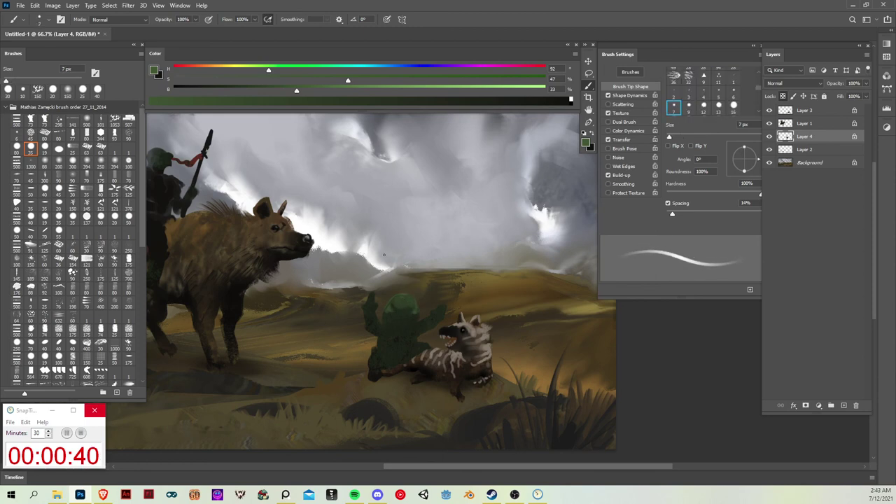
{"action": "left_click", "coordinate": [160, 180], "text": "alt"}
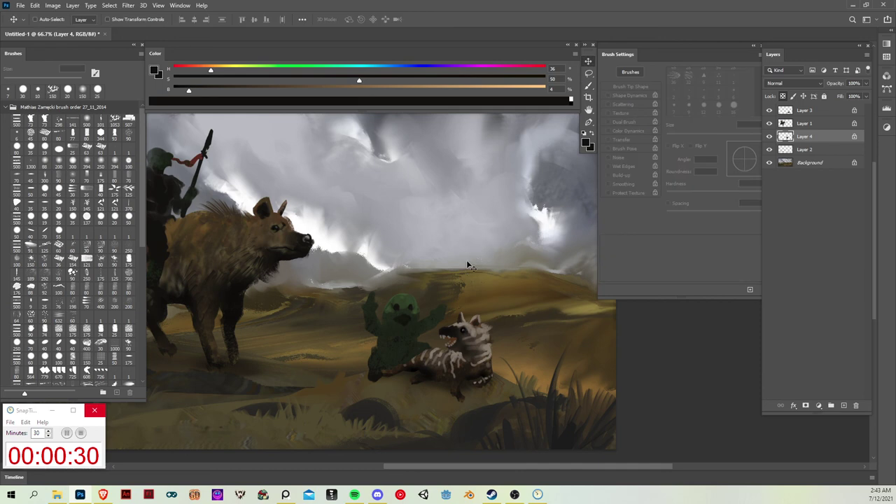
- Delete Layer 4 with the green figure
{"action": "key", "text": "ctrl+minus"}
{"action": "key", "text": "ctrl+minus"}
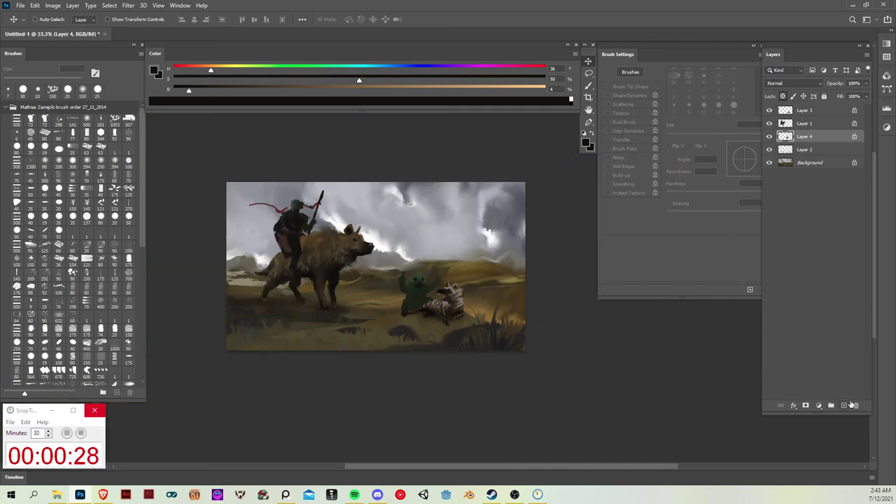
{"action": "left_click", "coordinate": [854, 406]}
{"action": "left_click_drag", "start_coordinate": [477, 288], "coordinate": [461, 318]}
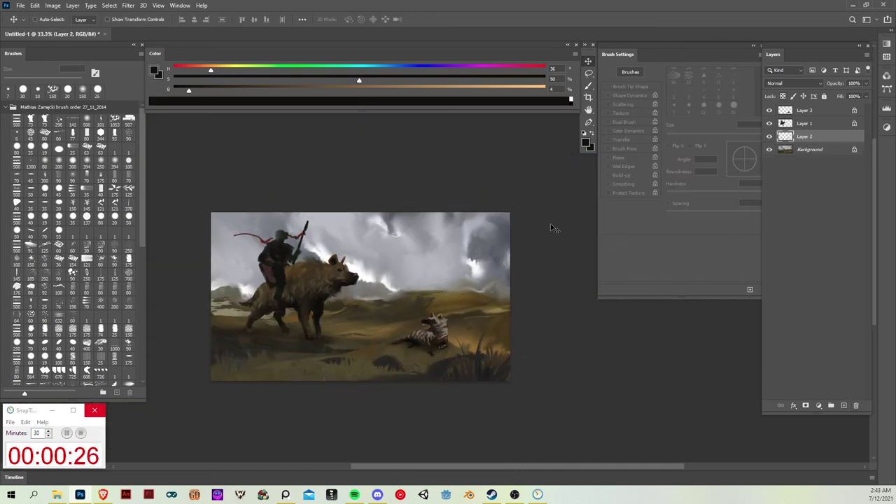
- Select Layer 3, Layer 1 and Layer 2 together and nudge them slightly to the right
{"action": "left_click", "coordinate": [817, 111]}
{"action": "left_click", "coordinate": [816, 123], "text": "shift"}
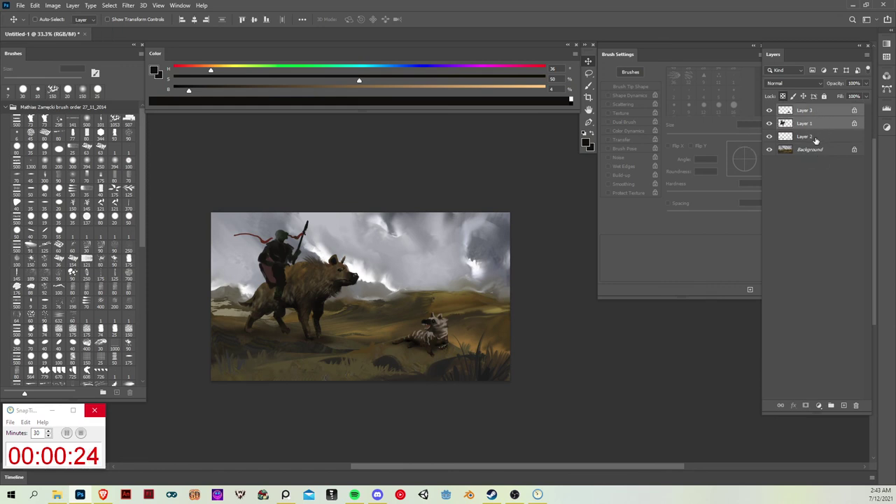
{"action": "left_click", "coordinate": [816, 138], "text": "shift"}
{"action": "mouse_move", "coordinate": [441, 335]}
{"action": "left_mouse_down"}
{"action": "mouse_move", "coordinate": [430, 329]}
{"action": "mouse_move", "coordinate": [440, 327]}
{"action": "mouse_move", "coordinate": [438, 335]}
{"action": "left_mouse_up"}
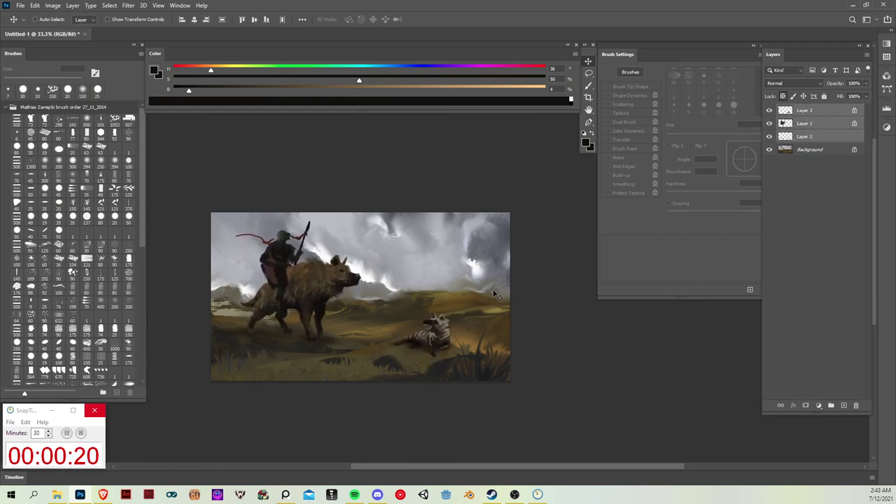
- Add a new layer above Layer 3
{"action": "left_click", "coordinate": [826, 150]}
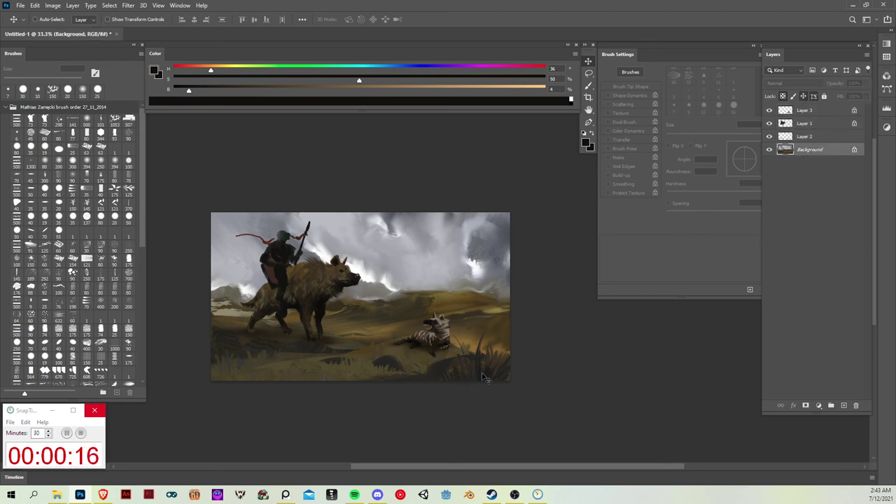
{"action": "left_click", "coordinate": [809, 113]}
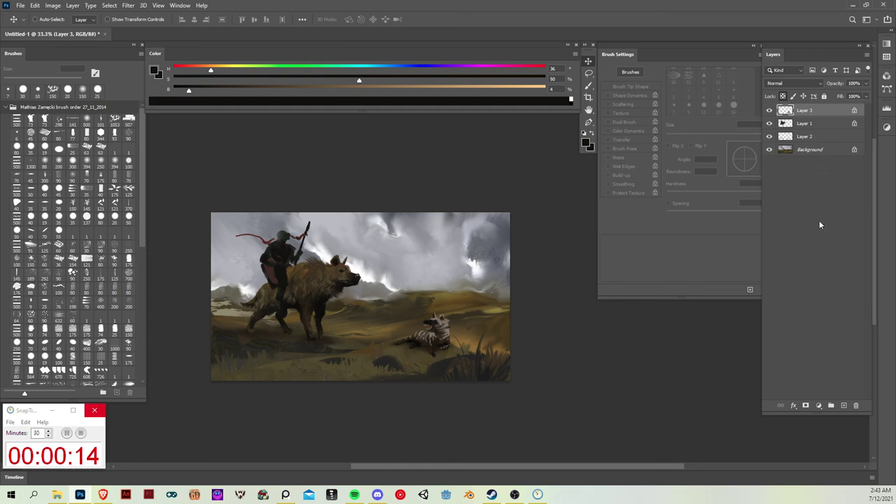
{"action": "left_click", "coordinate": [845, 408]}
- Paint small grass blades over the second beast's lower edge on Layer 4 with a 10 px brush in olive tones sampled from the ground
{"action": "key", "text": "b"}
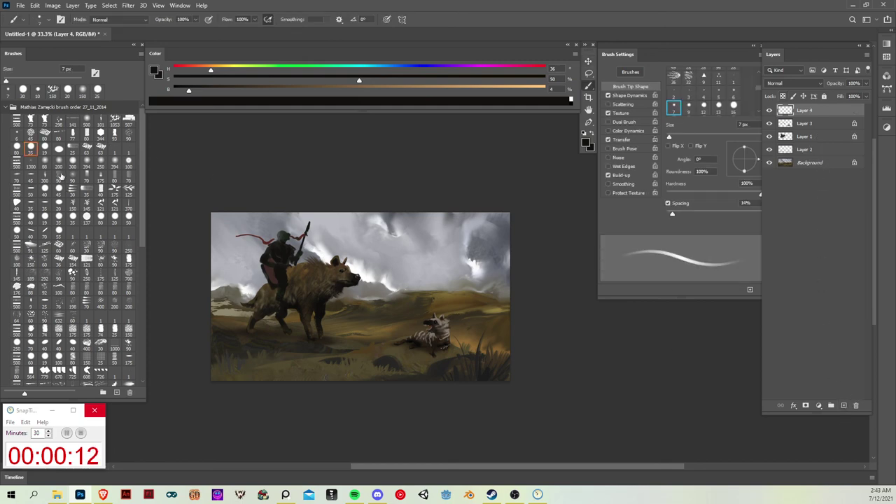
{"action": "left_click", "coordinate": [70, 152]}
{"action": "key", "text": "ctrl+plus"}
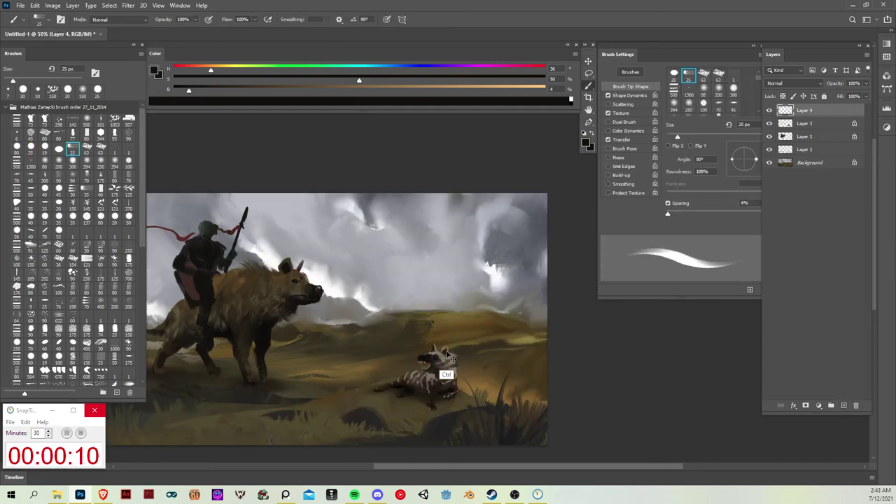
{"action": "left_click", "coordinate": [448, 357], "text": "ctrl"}
{"action": "key", "text": "bracketleft"}
{"action": "key", "text": "bracketleft"}
{"action": "key", "text": "bracketleft"}
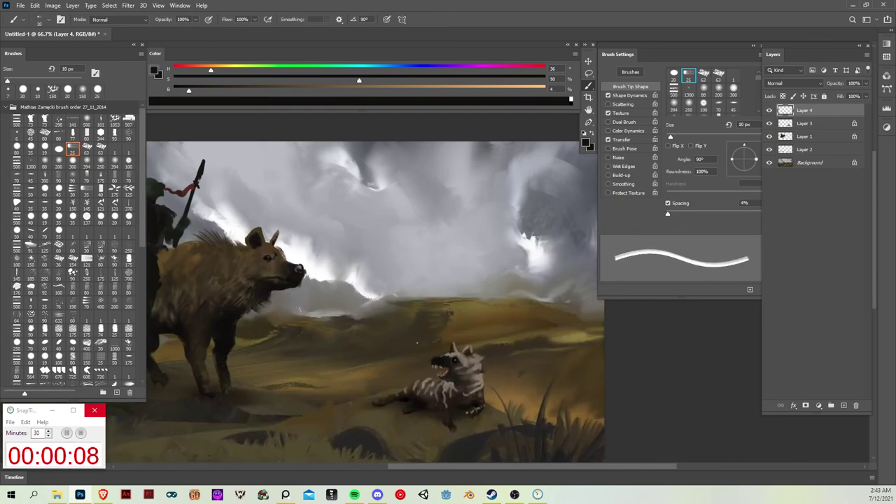
{"action": "left_click", "coordinate": [420, 424], "text": "alt"}
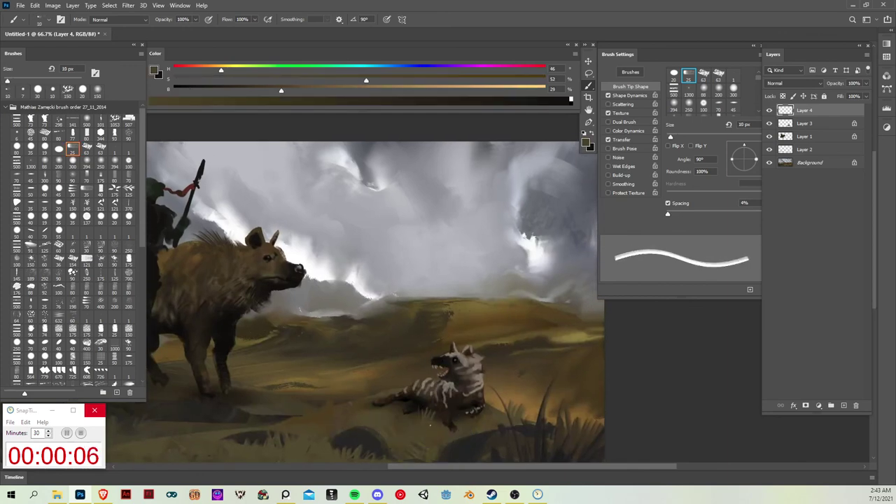
{"action": "left_click", "coordinate": [396, 408], "text": "alt"}
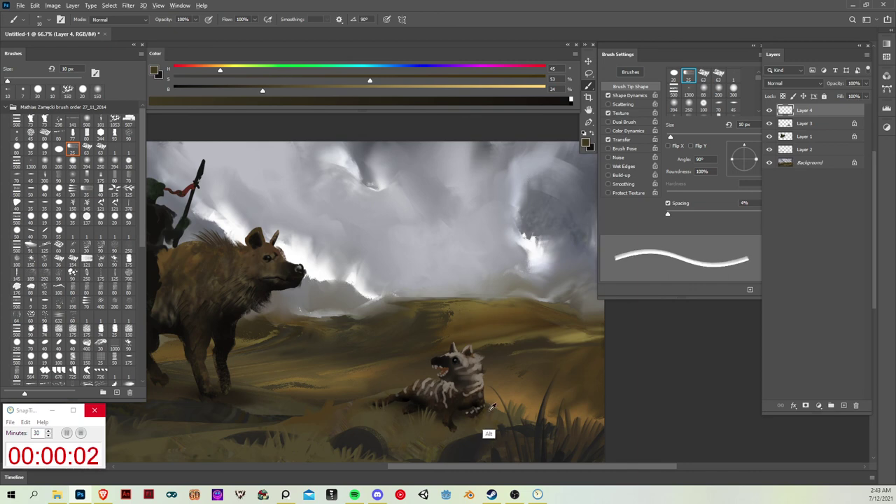
{"action": "left_click", "coordinate": [489, 434], "text": "alt"}
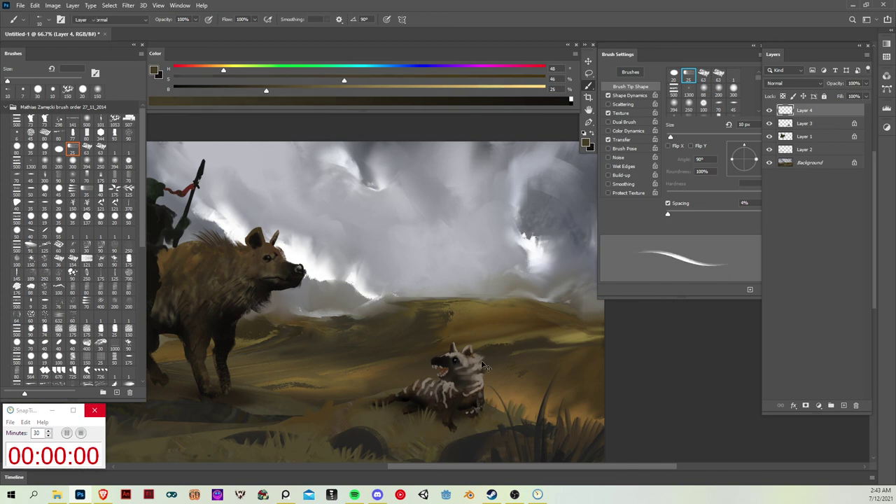
{"action": "key", "text": "v"}
{"action": "key", "text": "ctrl+minus"}
{"action": "key", "text": "ctrl+minus"}
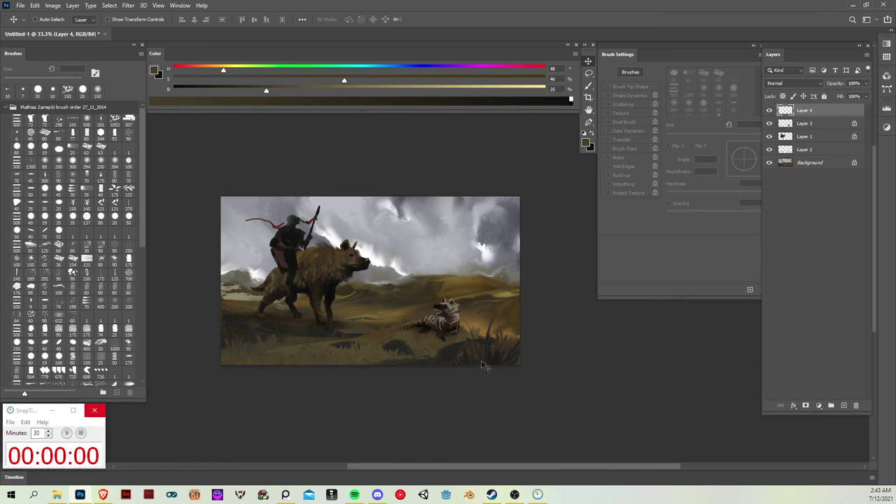